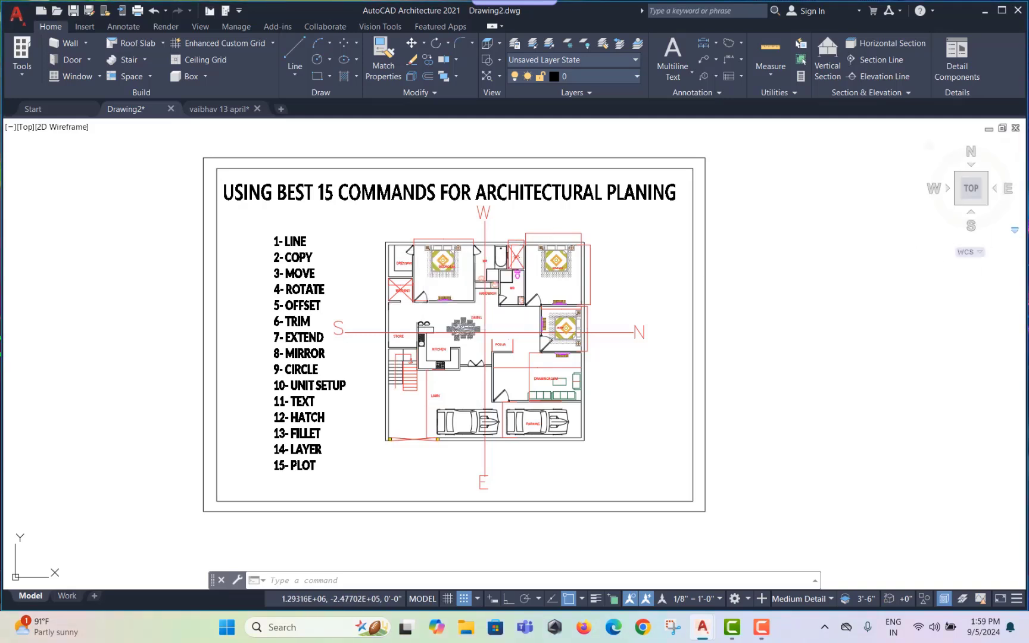
Examine the sheet's list of 15 commands and the rooms, furniture and compass axes of the architectural plan
middle_drag(724, 269, 796, 256)
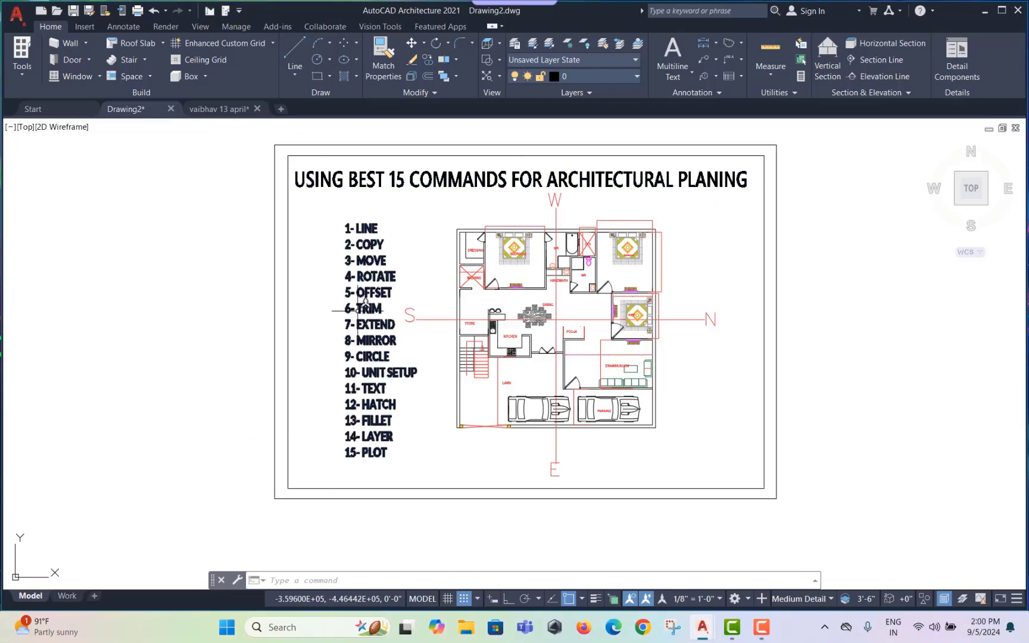
scroll(460, 214, up, 3)
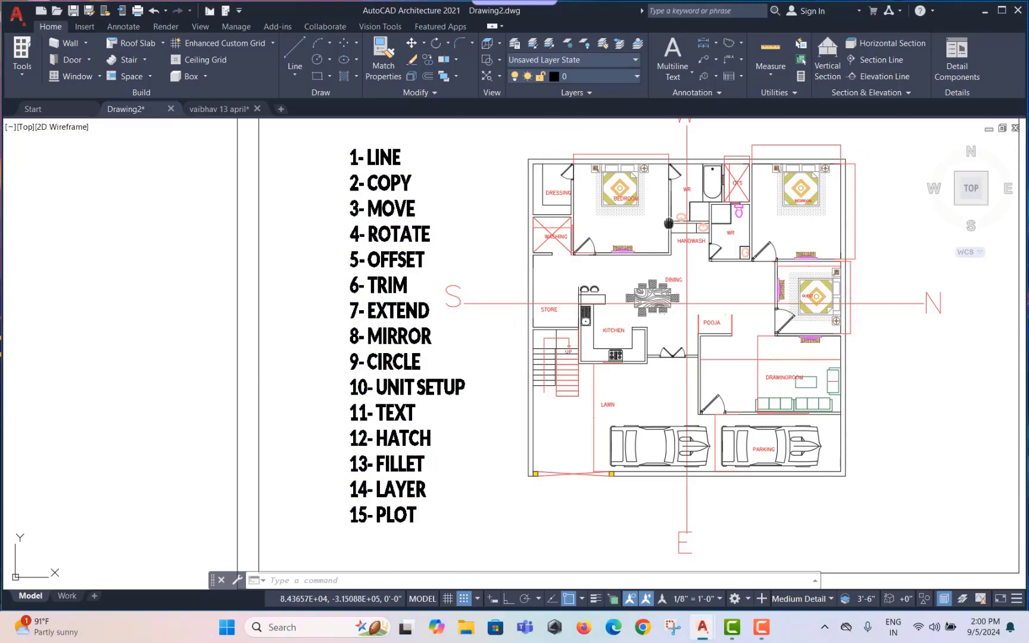
middle_drag(620, 189, 588, 198)
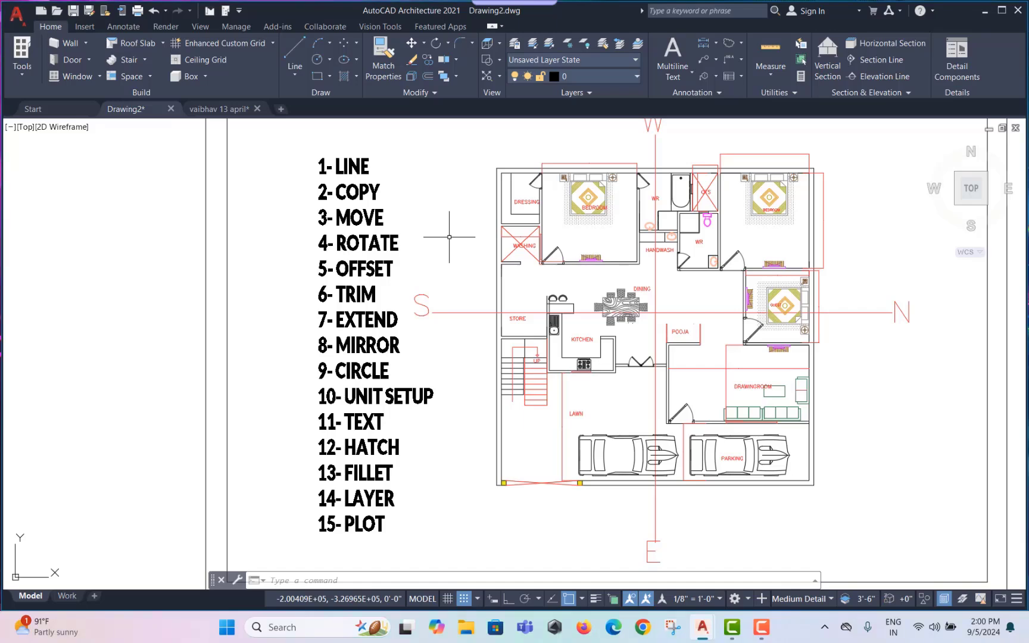
scroll(449, 237, down, 2)
mouse_move(750, 292)
middle_down()
mouse_move(728, 305)
mouse_move(625, 310)
middle_up()
middle_drag(753, 242, 668, 238)
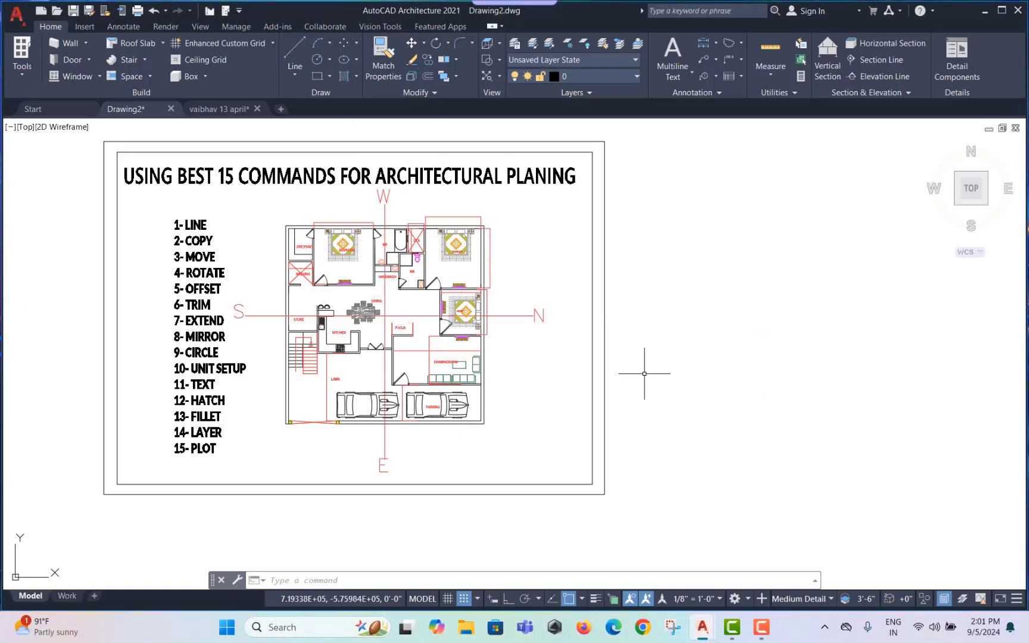
middle_drag(648, 368, 679, 381)
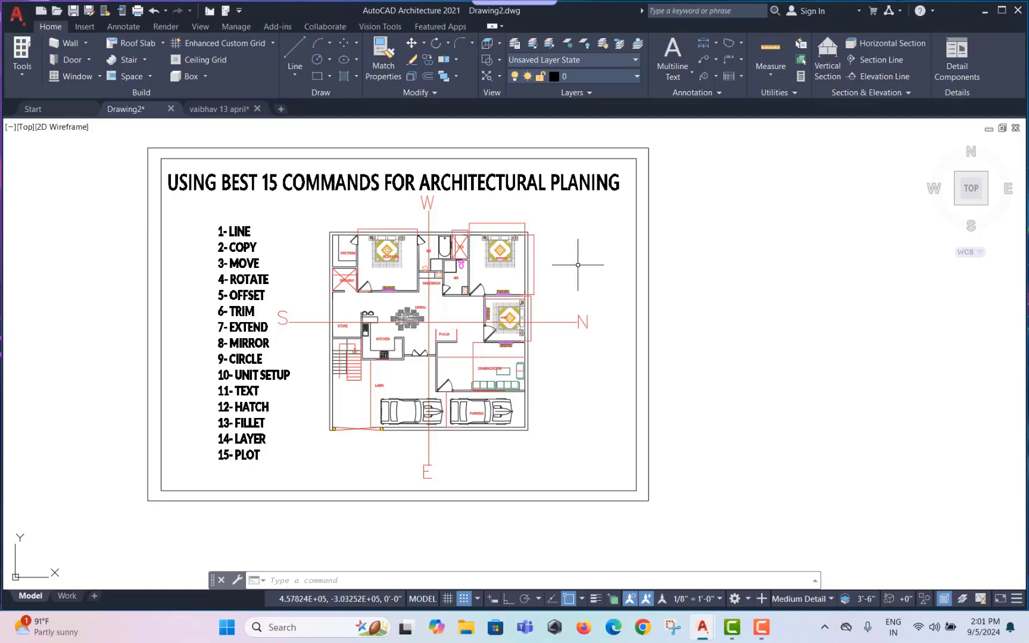
scroll(733, 276, up, 2)
scroll(593, 256, down, 2)
scroll(216, 227, up, 4)
scroll(216, 228, up, 2)
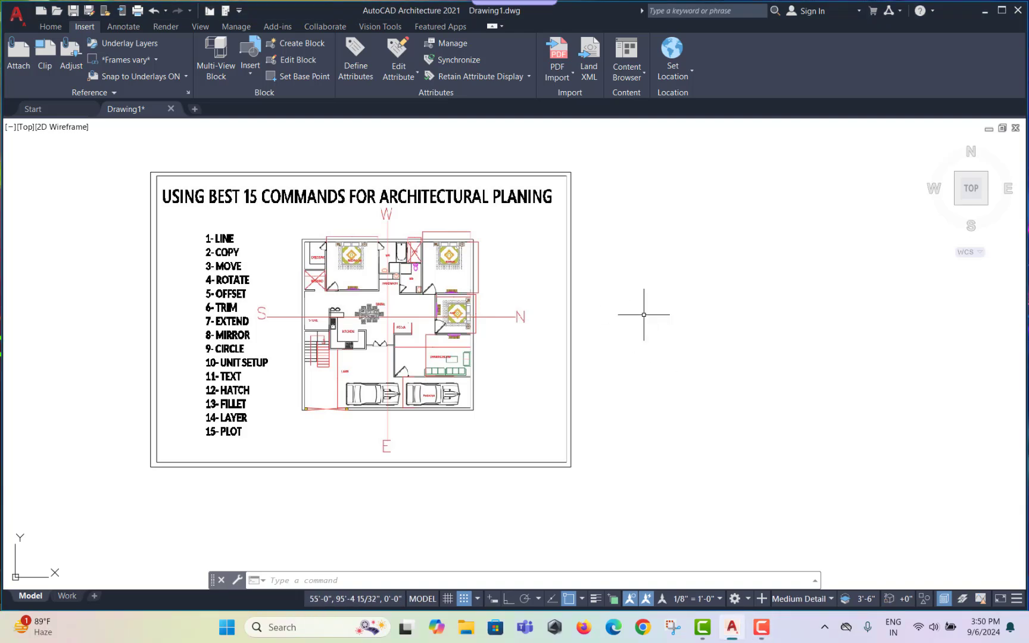
Review the titled sheet in Drawing1, reading the numbered commands from LINE to PLOT beside the house plan
scroll(300, 250, up, 2)
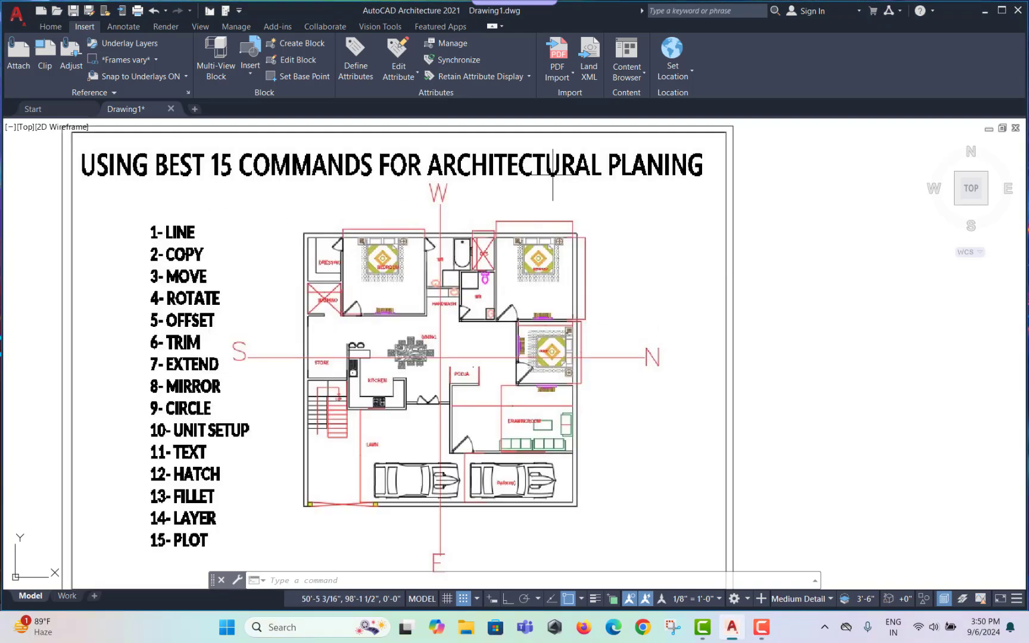
middle_drag(316, 189, 360, 176)
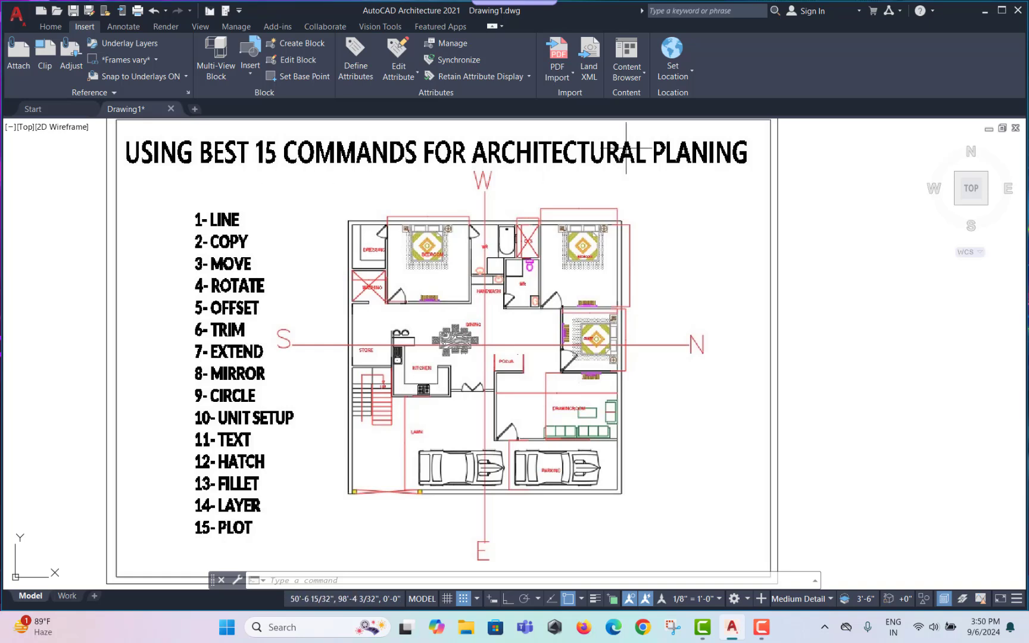
middle_drag(242, 236, 273, 191)
scroll(290, 188, up, 2)
scroll(254, 199, down, 2)
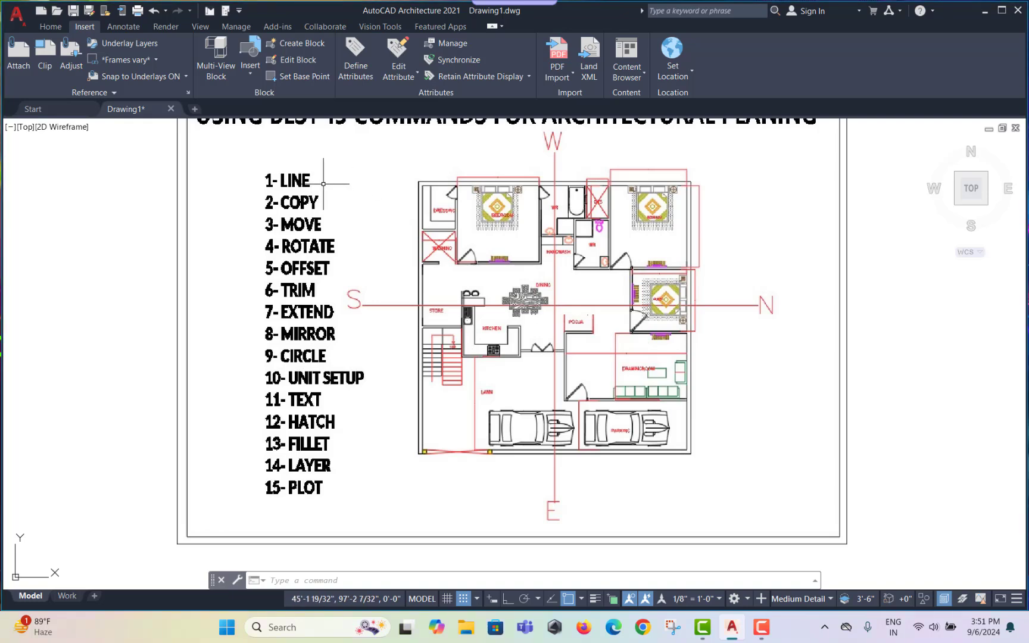
mouse_move(357, 212)
middle_down()
mouse_move(358, 256)
mouse_move(304, 247)
middle_up()
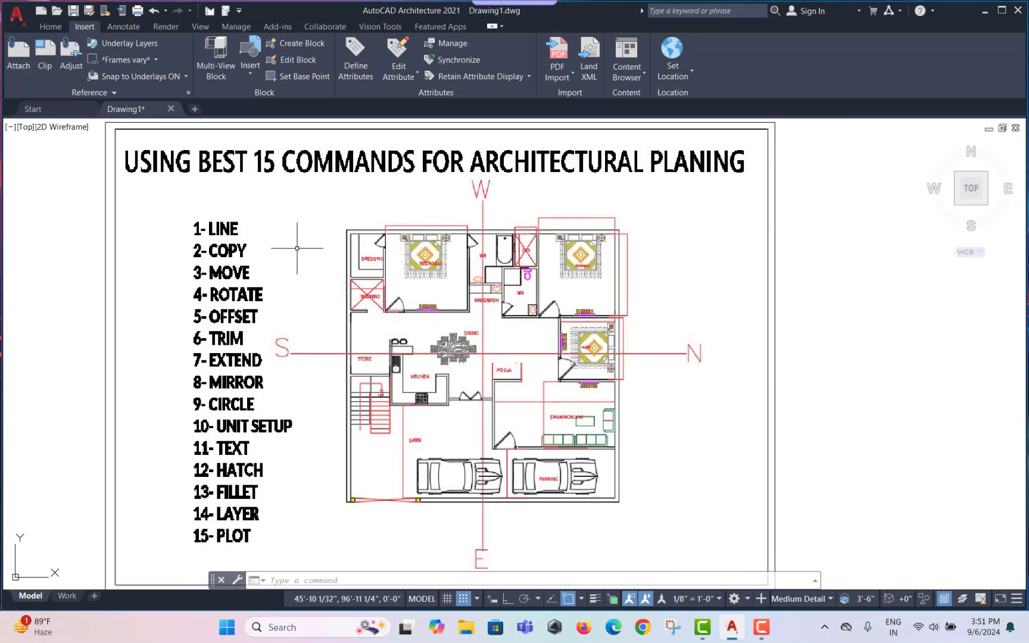
scroll(239, 234, up, 4)
scroll(220, 233, up, 2)
scroll(222, 236, down, 6)
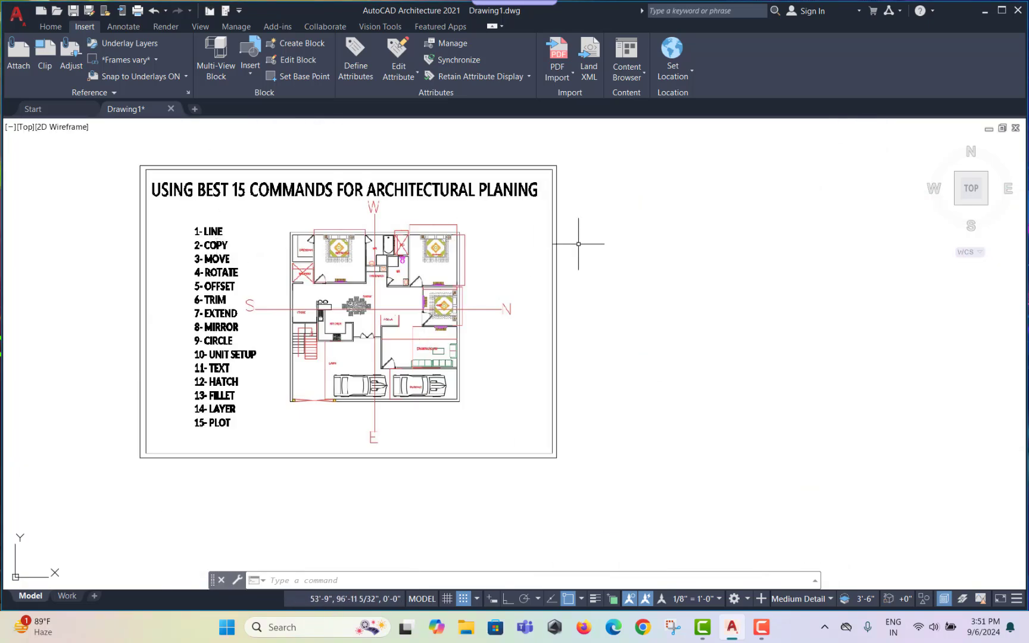
middle_drag(577, 244, 428, 261)
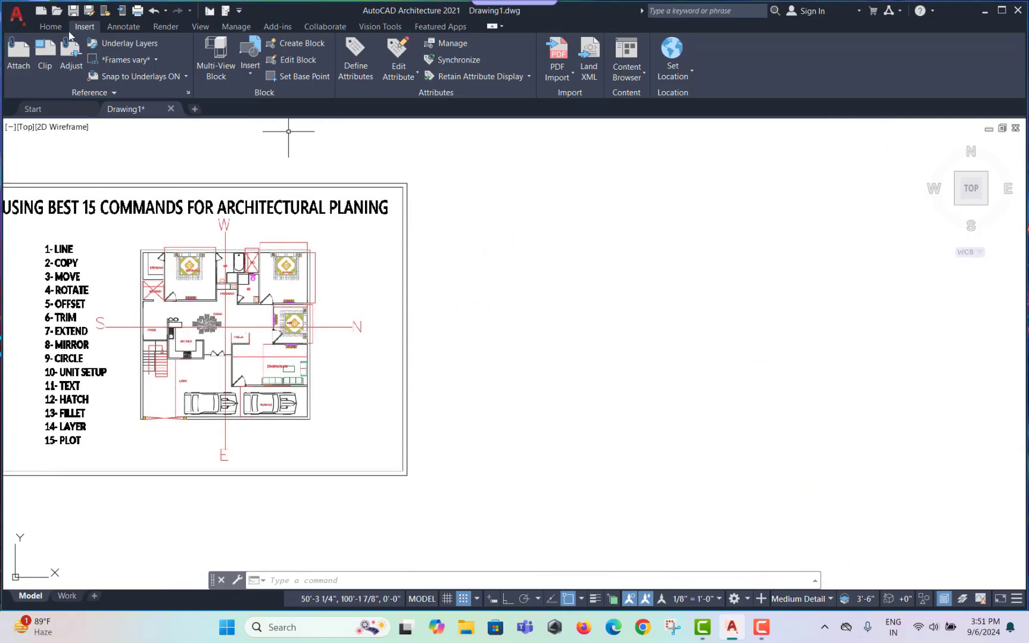
Draw a nearly horizontal line segment of length 10 in the empty area beside the sheet
click(50, 27)
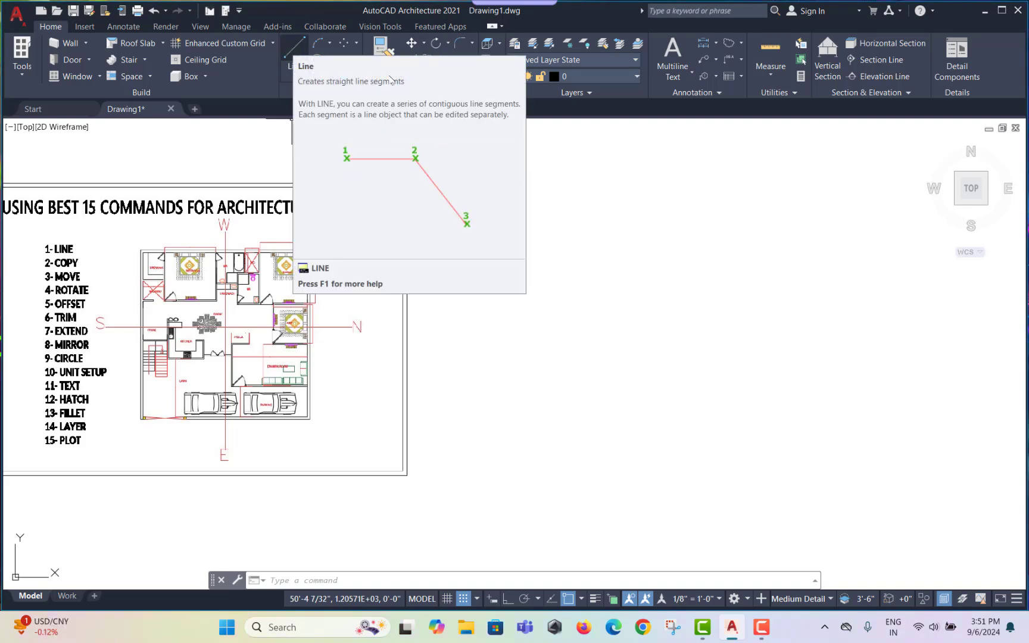
scroll(520, 226, up, 2)
text(L)
key(Return)
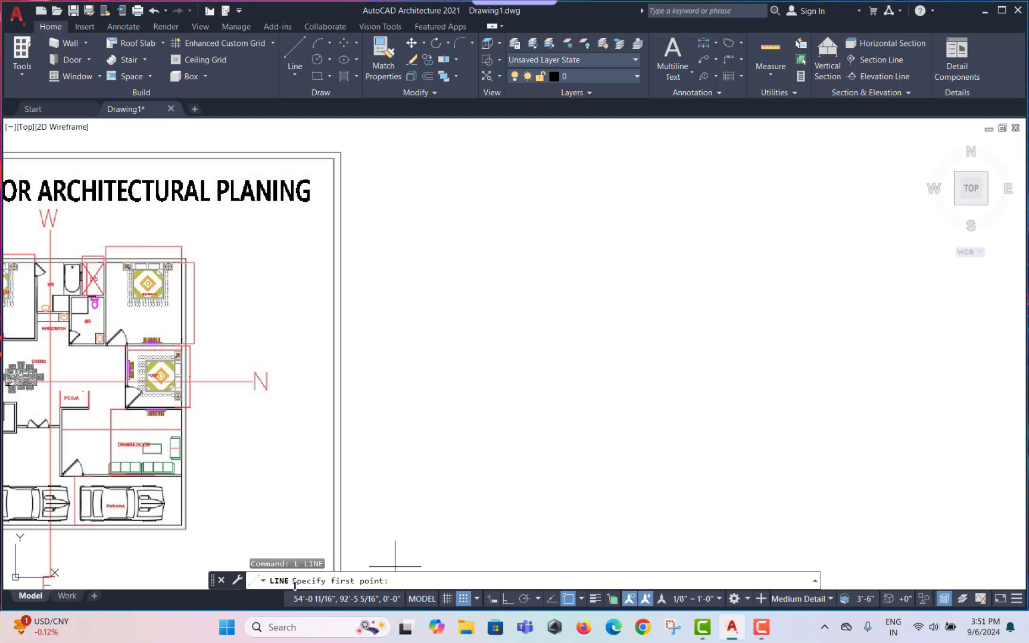
middle_drag(515, 310, 387, 363)
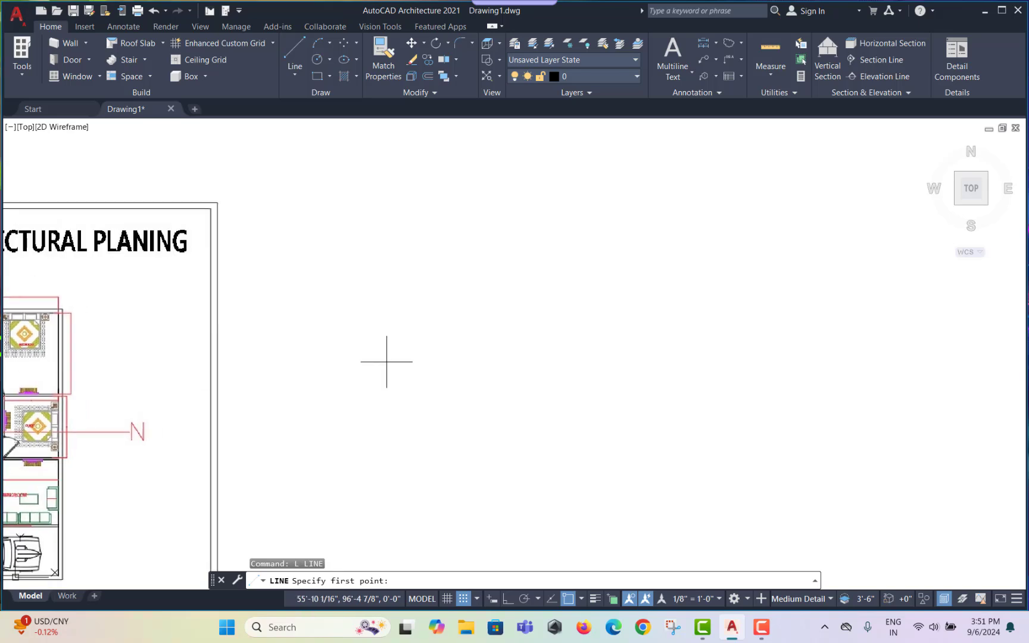
click(416, 306)
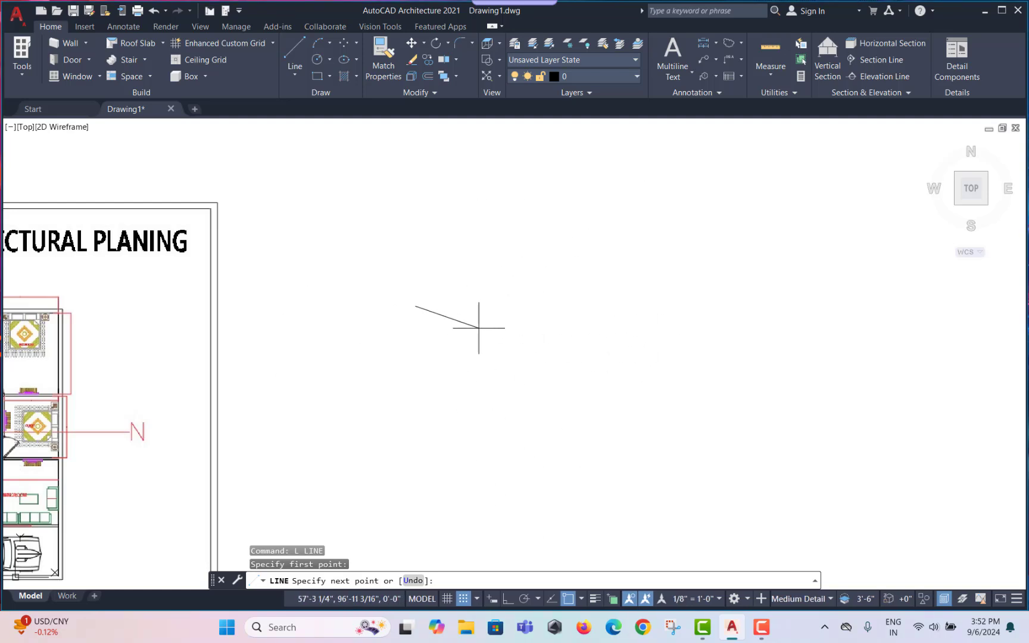
scroll(512, 294, up, 4)
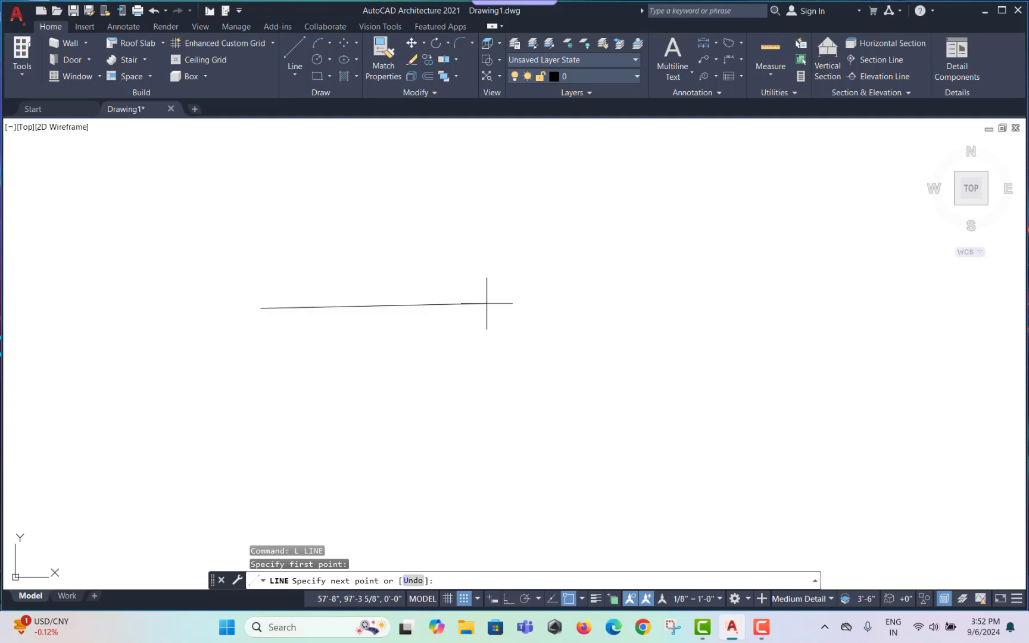
scroll(486, 304, down, 2)
text(10)
key(Return)
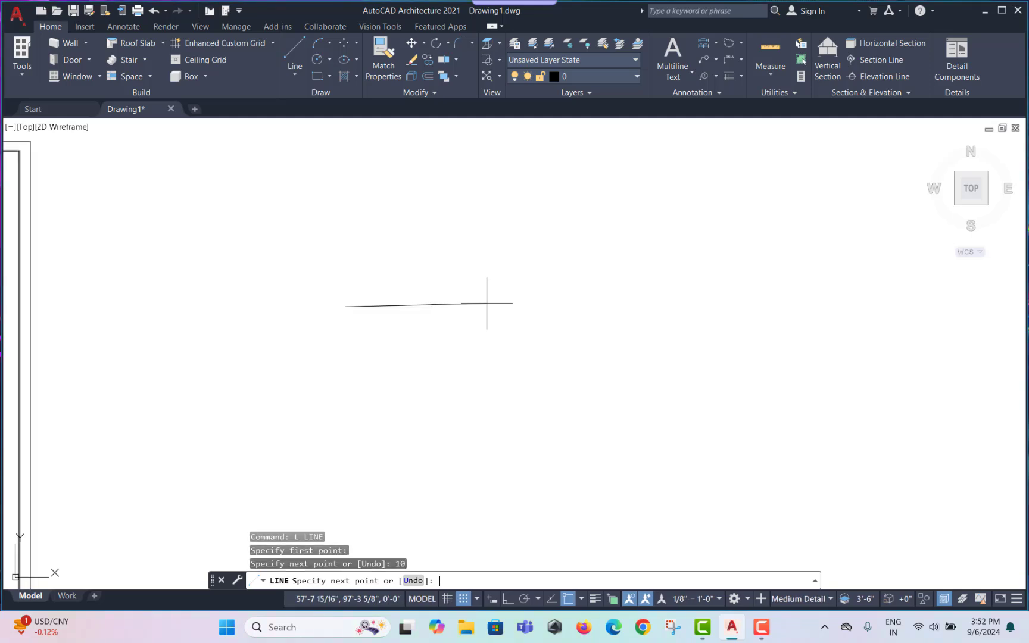
Add a steep upward segment of length 5 from the line's free end and finish the Line command
scroll(422, 246, up, 4)
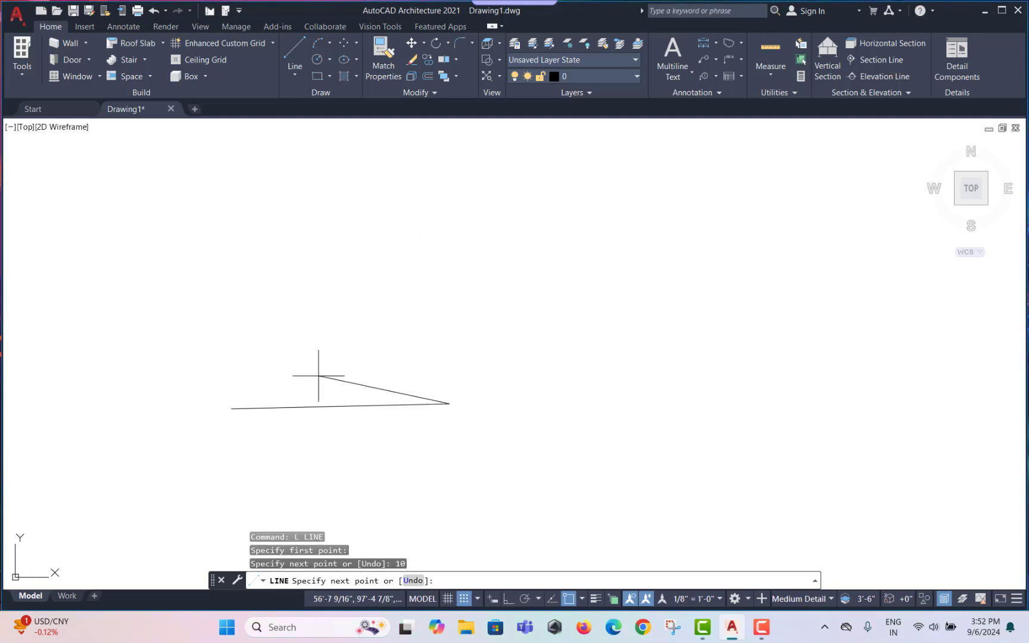
middle_drag(471, 317, 628, 337)
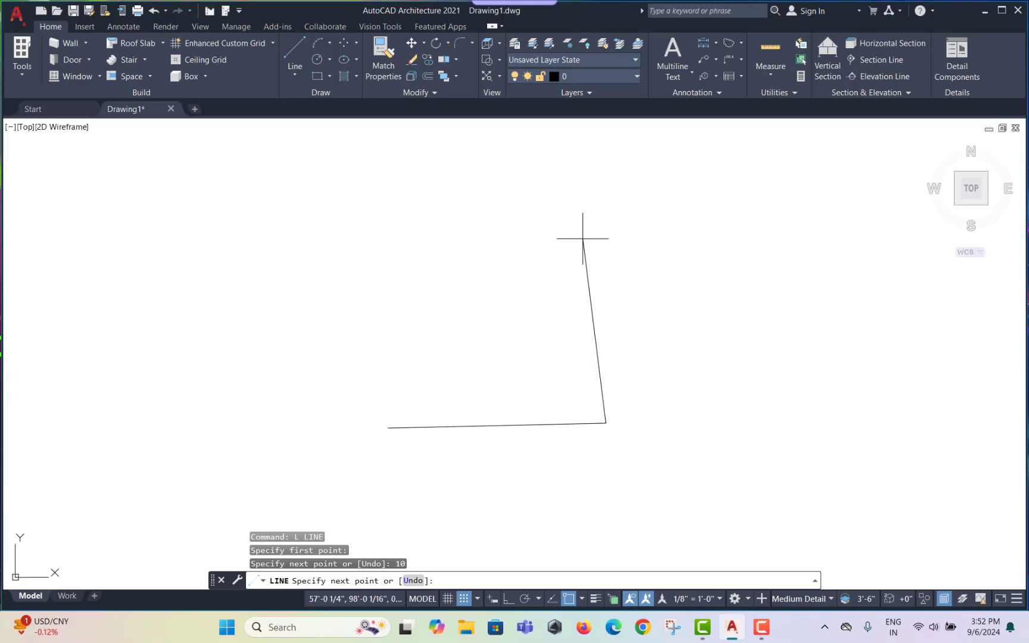
text(5)
key(Return)
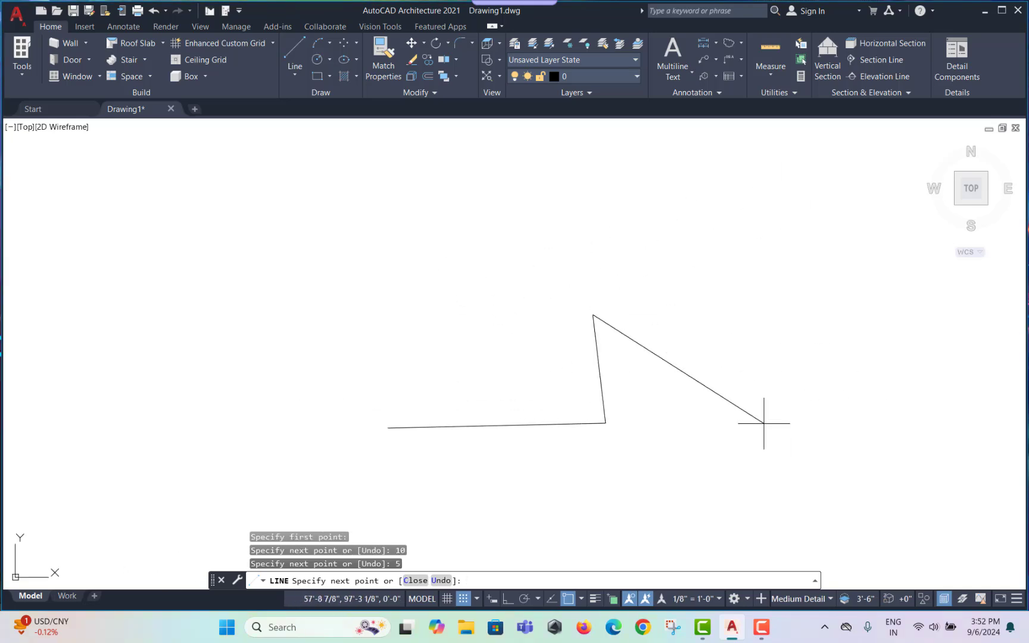
key(Escape)
key(Escape)
middle_drag(555, 313, 611, 189)
scroll(570, 246, up, 4)
middle_drag(590, 291, 539, 336)
scroll(553, 340, down, 1)
scroll(391, 361, down, 1)
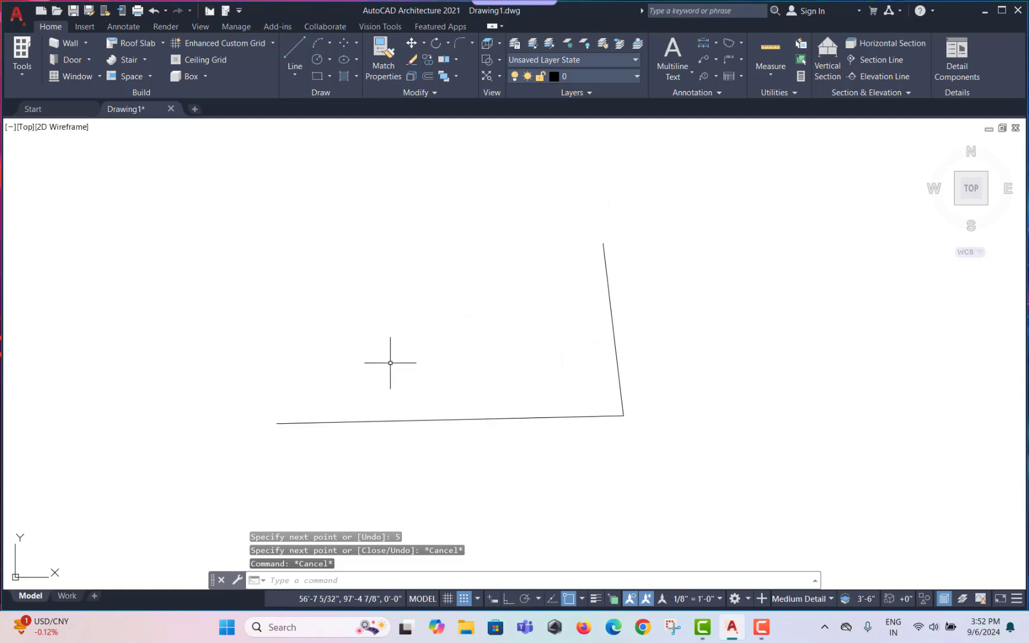
Erase both connected line segments
click(689, 333)
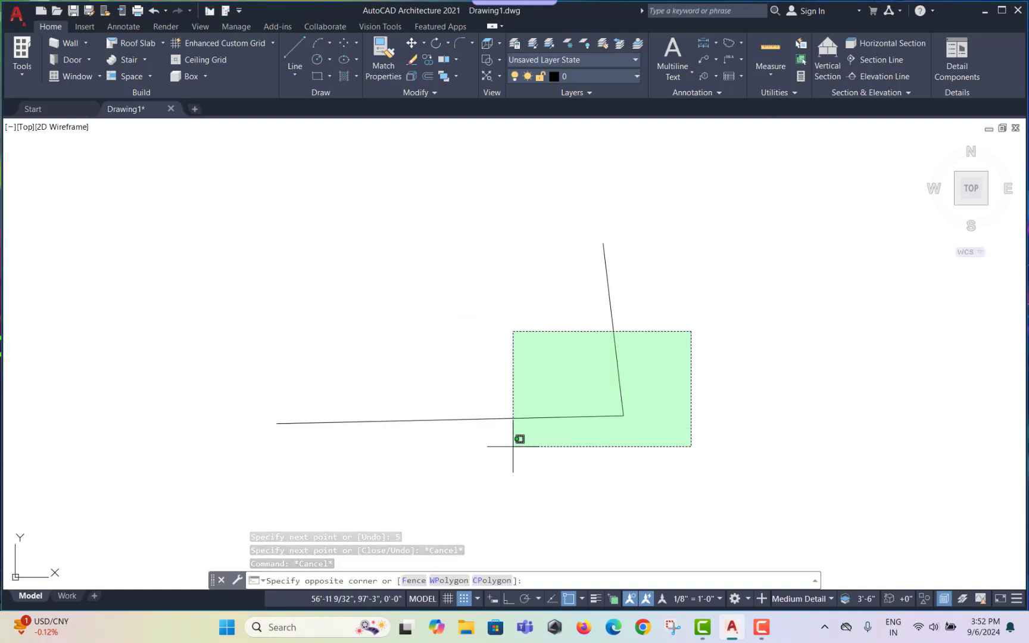
click(519, 438)
scroll(561, 426, down, 2)
text(e)
key(Return)
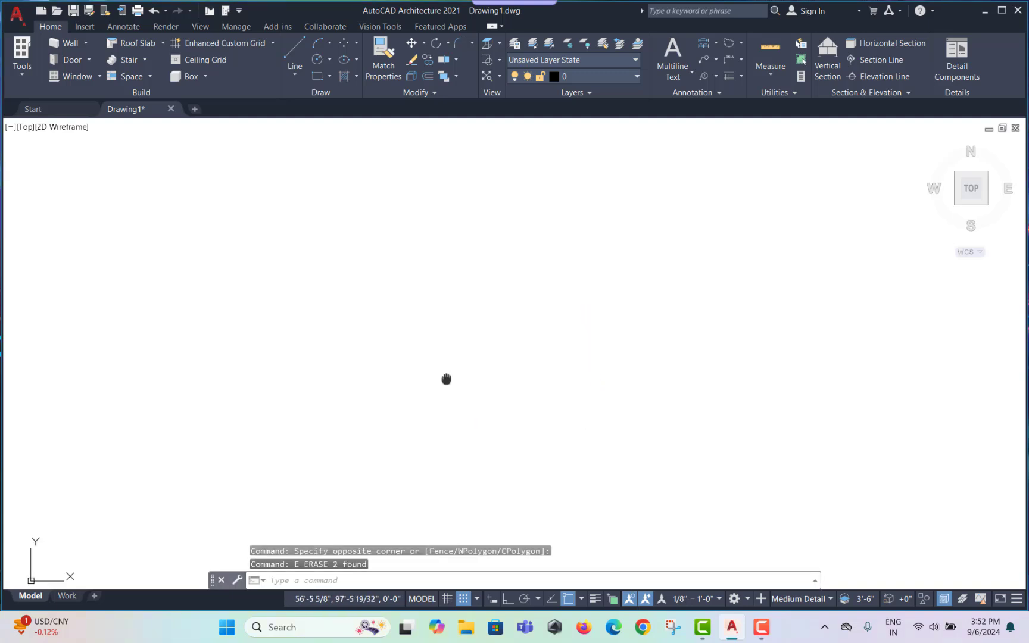
key(Escape)
key(Escape)
Place single-line text reading "ORTHO - F8" beside the sheet, with Ortho mode turned on while picking its height
text(DT)
key(Return)
click(359, 333)
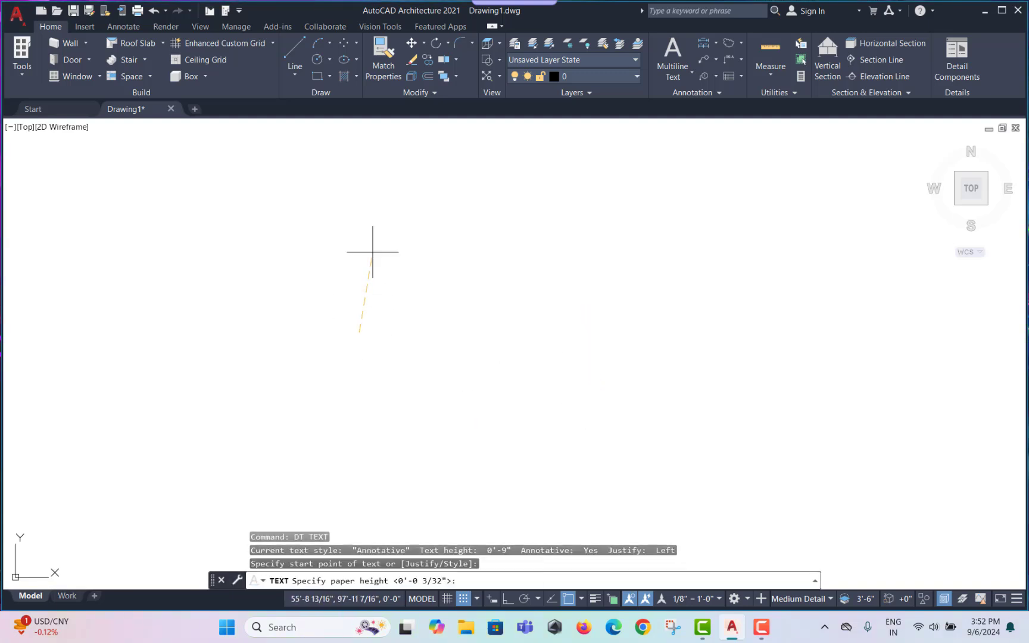
key(F8)
click(366, 275)
key(Return)
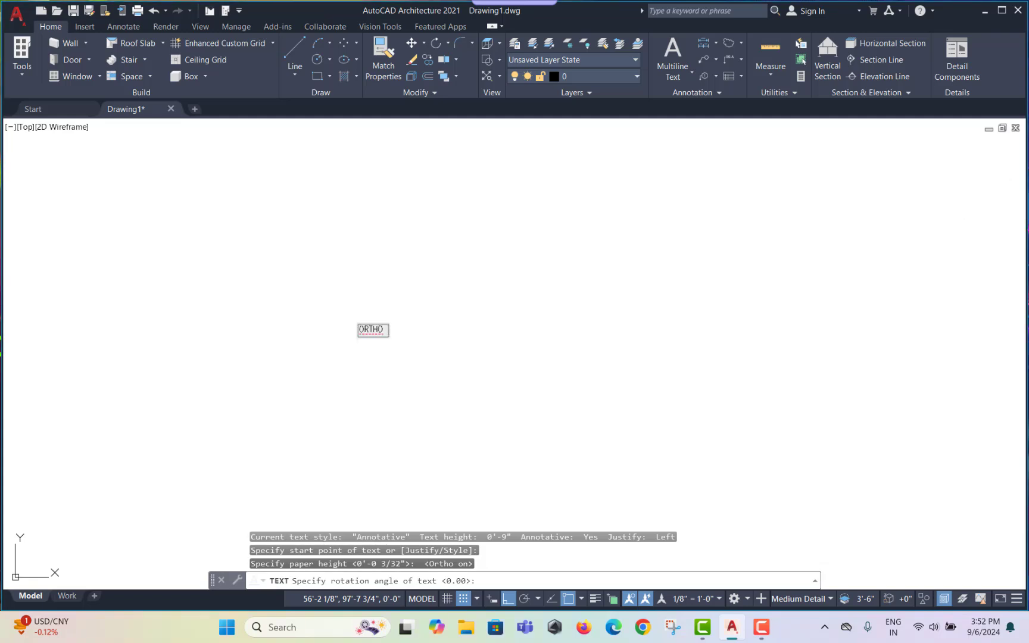
text(ORTHO - F8)
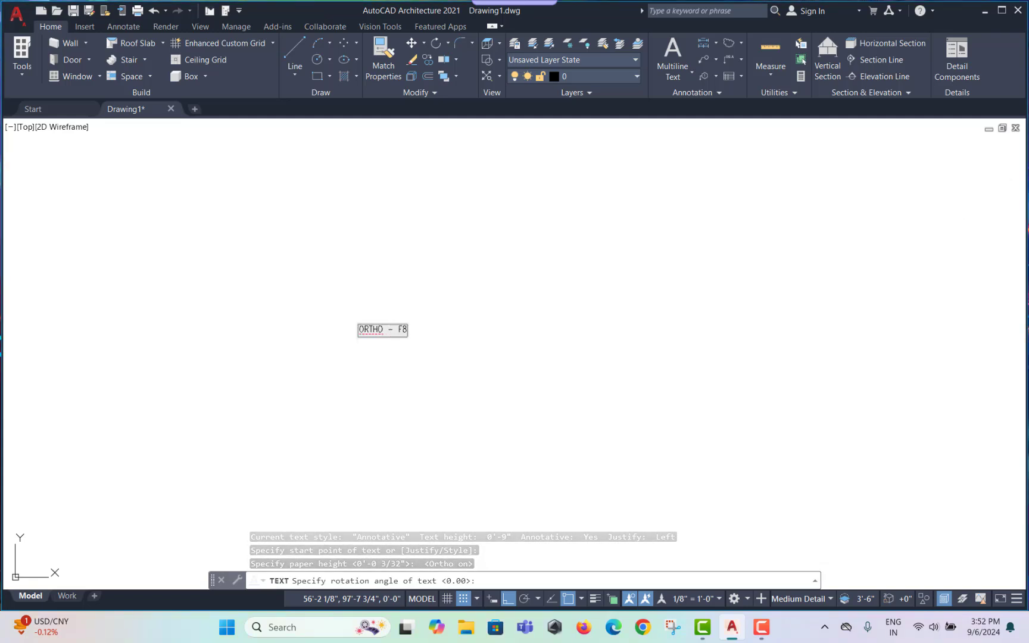
click(489, 313)
key(Return)
scroll(424, 420, up, 15)
scroll(521, 395, down, 8)
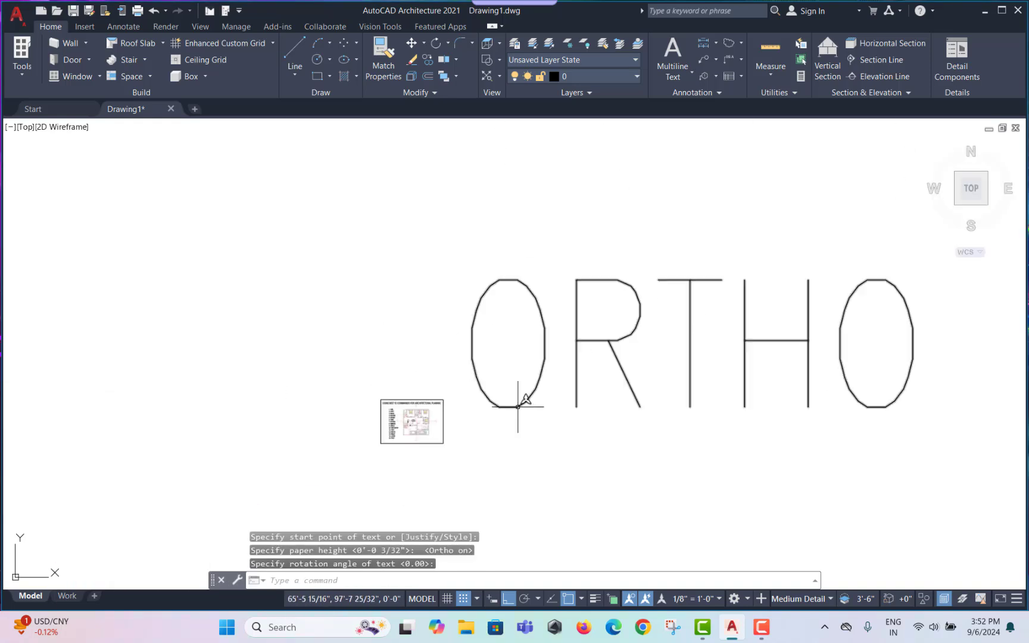
scroll(453, 384, up, 3)
scroll(524, 358, down, 5)
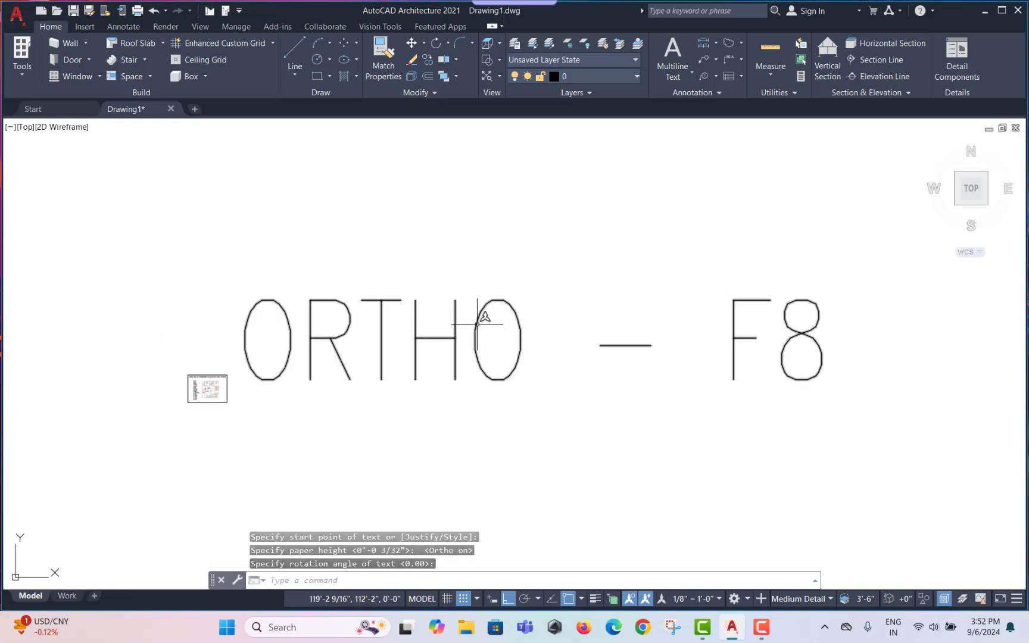
middle_drag(445, 375, 439, 307)
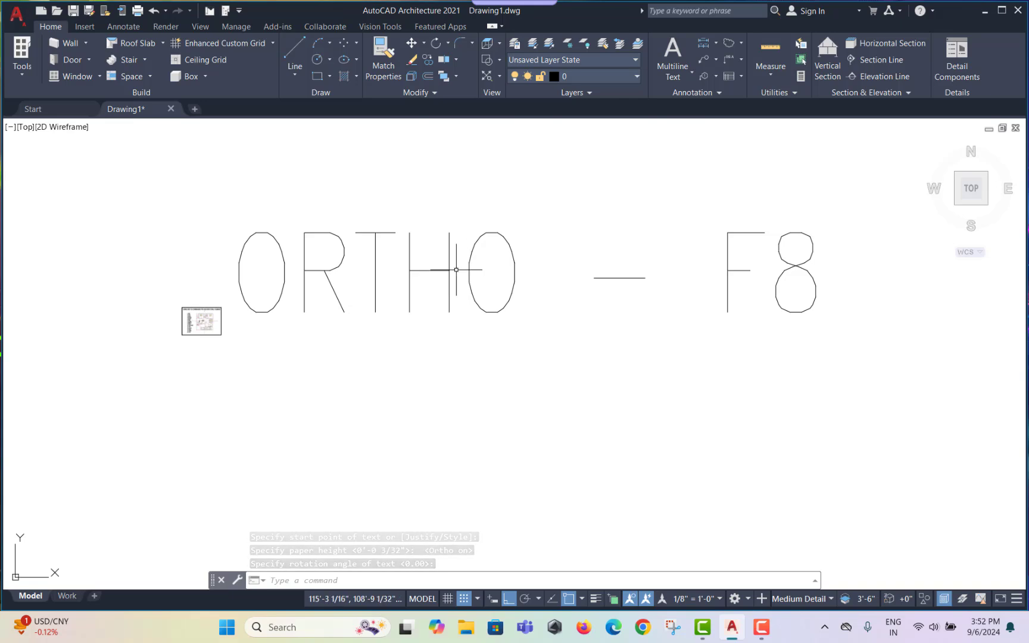
Erase the "ORTHO - F8" text
key(Escape)
click(390, 211)
click(324, 280)
key(e)
key(Return)
scroll(227, 292, up, 8)
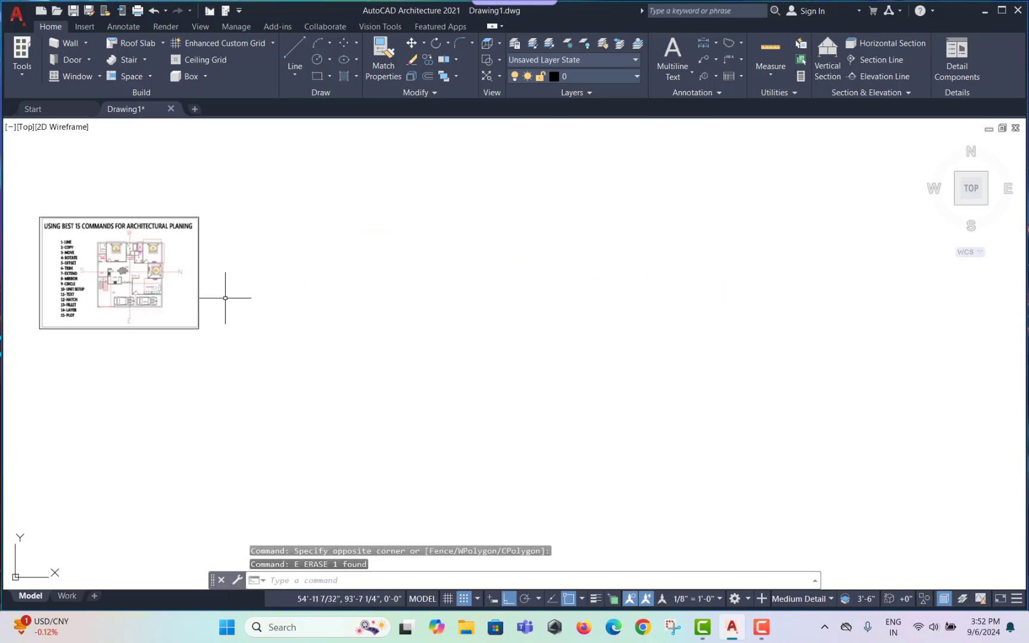
middle_drag(434, 309, 503, 366)
key(Escape)
key(Escape)
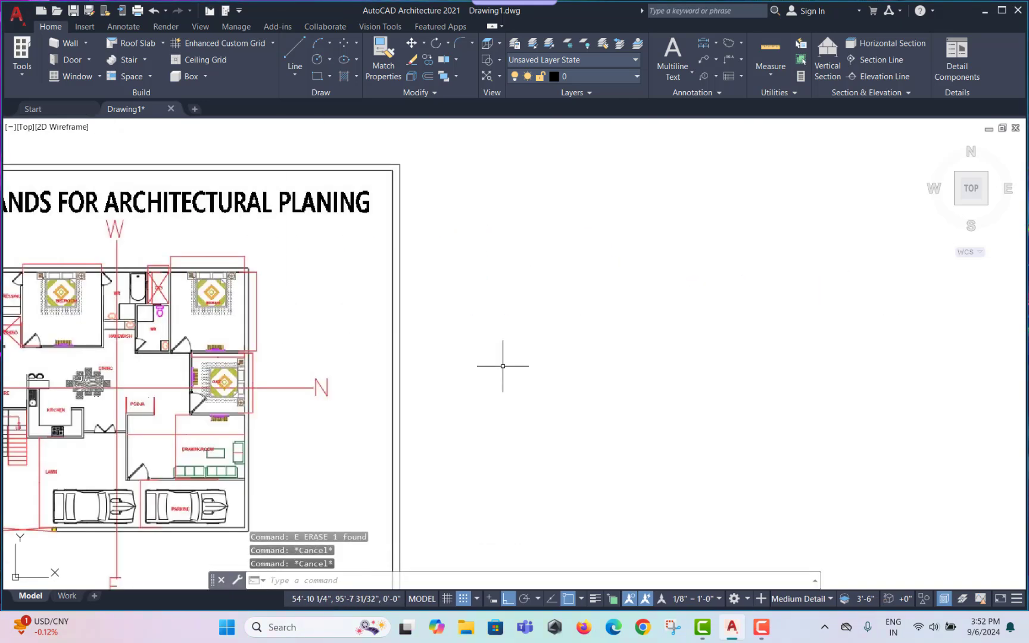
Start a line in the empty space beside the sheet and, with Ortho mode switched on, draw a horizontal segment 10 long
key(F8)
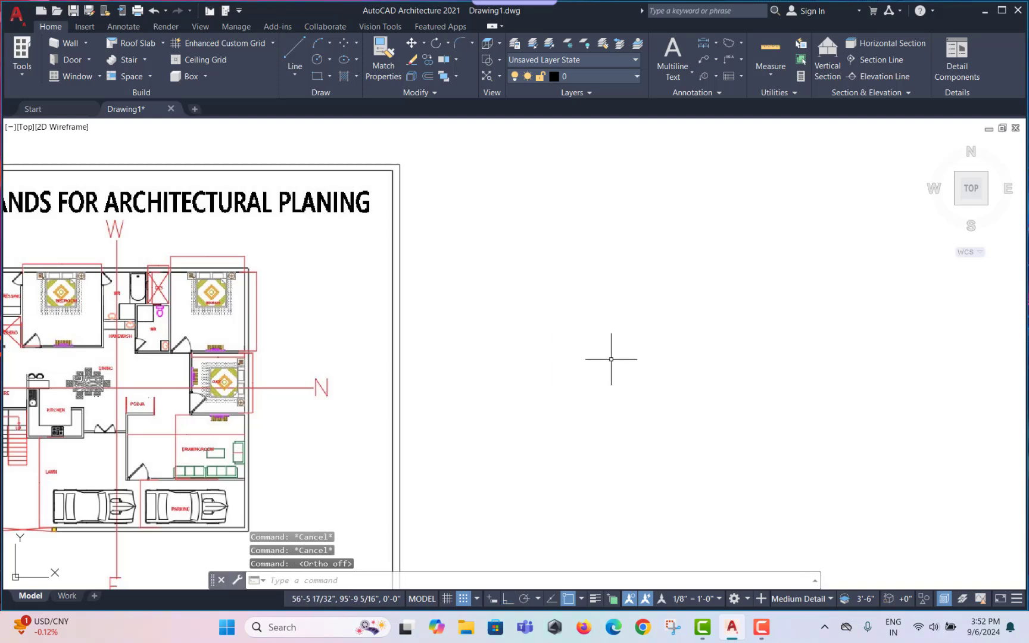
middle_drag(632, 377, 583, 379)
text(l)
key(Return)
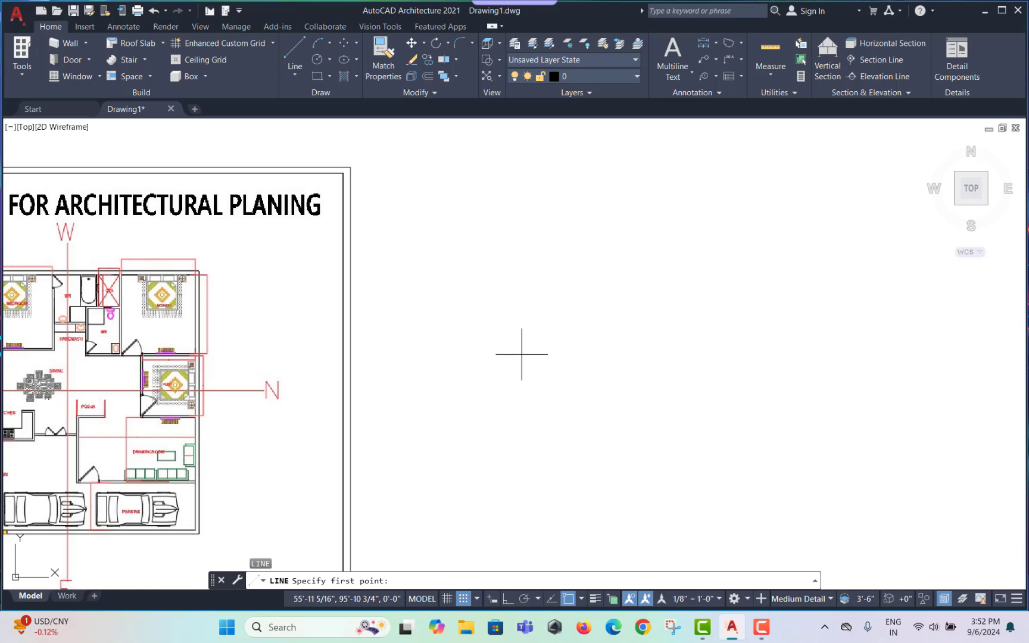
middle_drag(523, 360, 405, 364)
scroll(404, 362, up, 2)
click(404, 361)
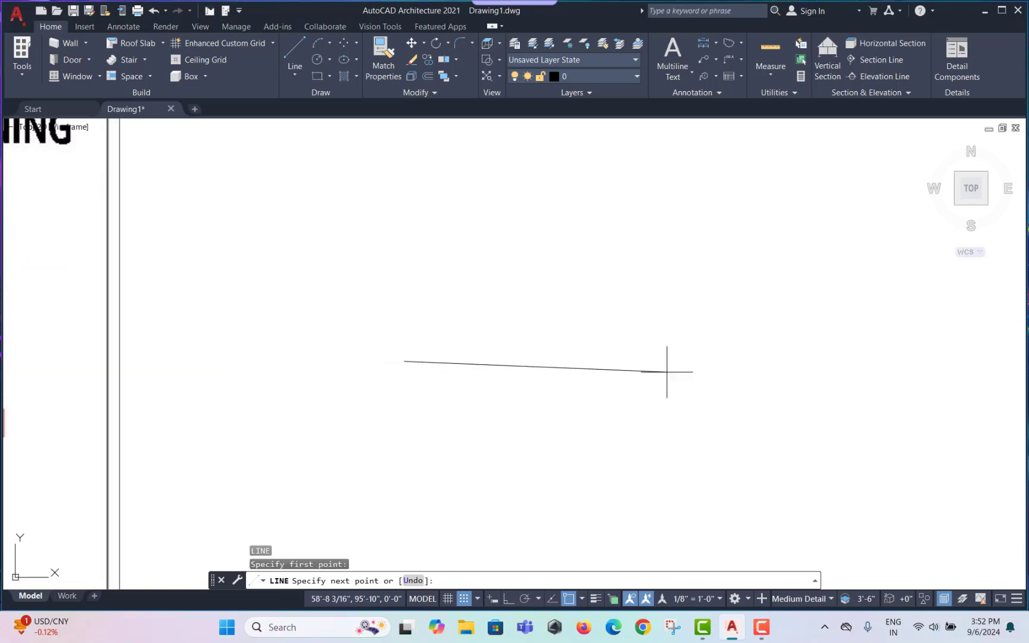
key(F8)
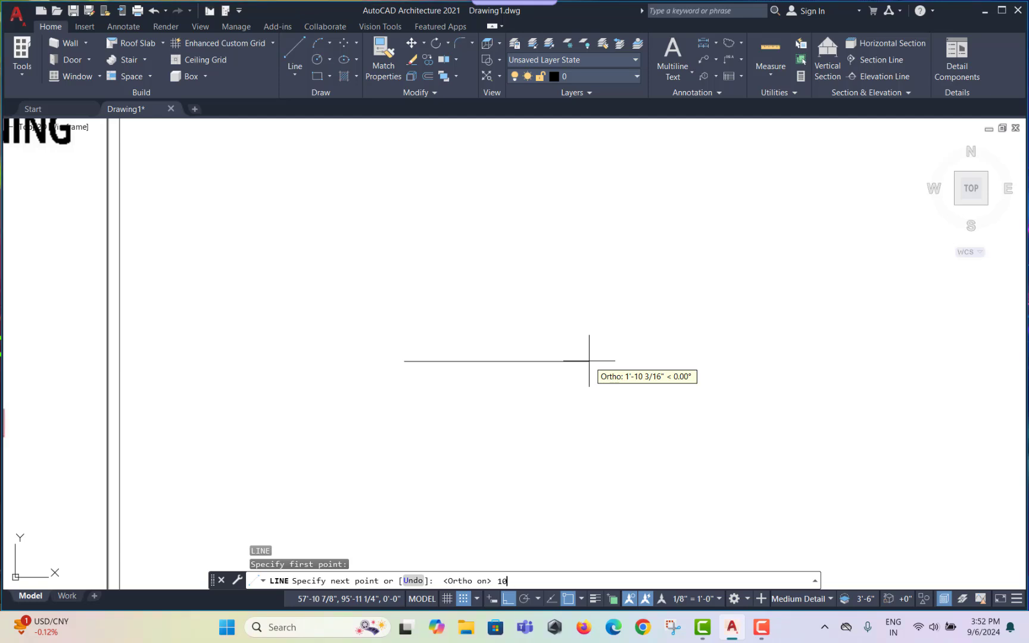
text(10)
key(Return)
Complete the rectangle with segments of 5 upward, 10 back and 5 downward, and finish the Line command
scroll(495, 342, up, 4)
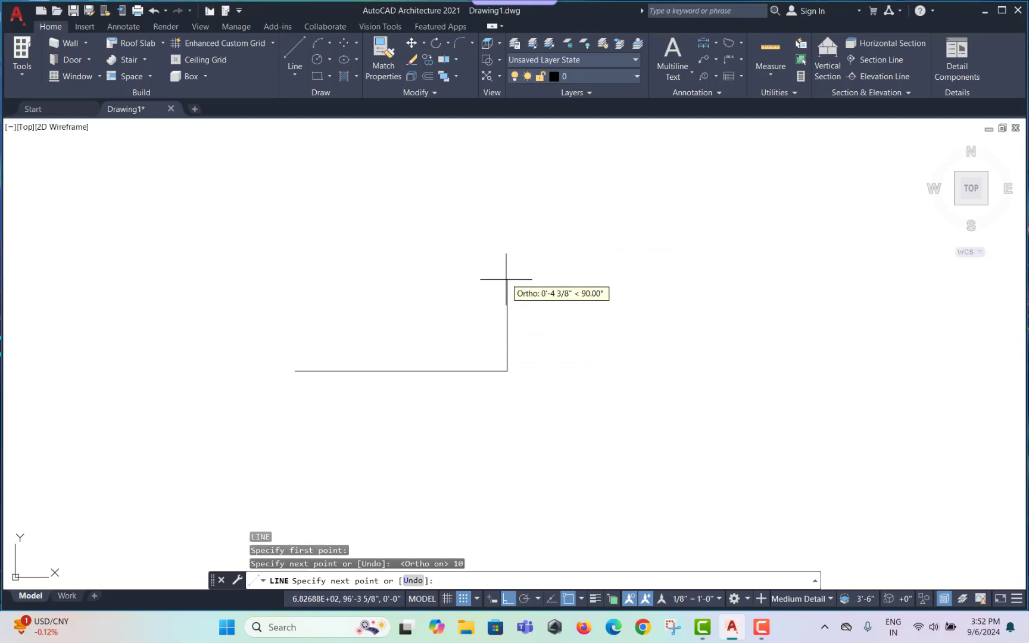
text(5)
key(Return)
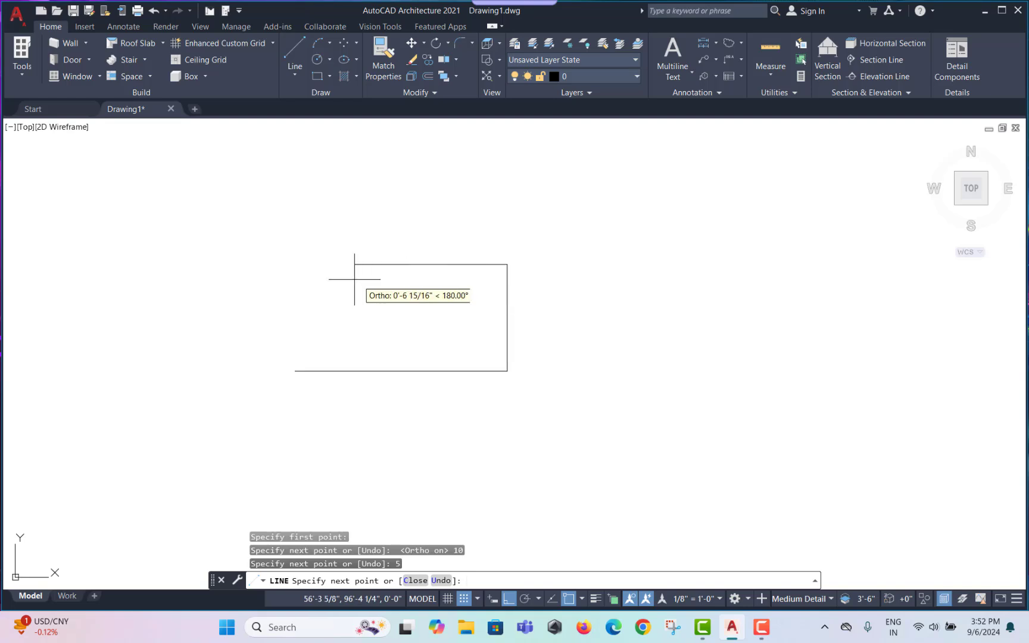
text(10)
key(Return)
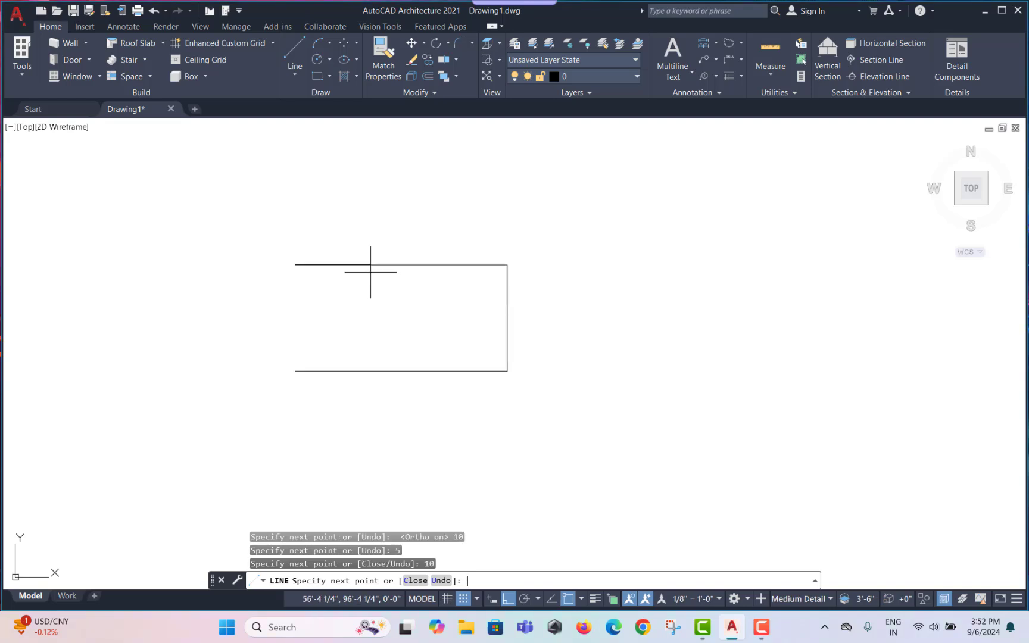
text(5)
key(Return)
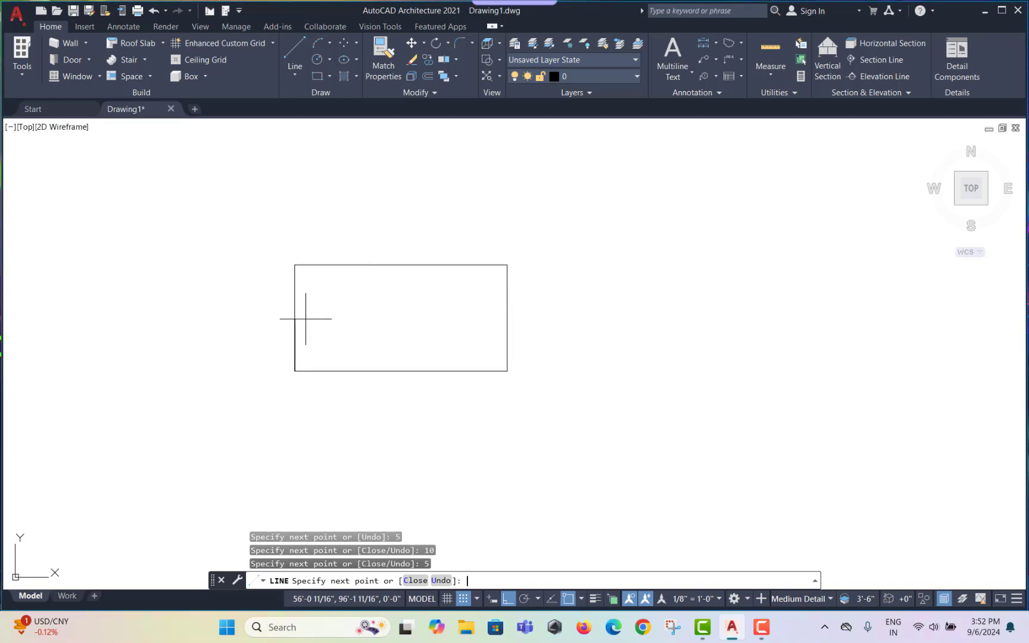
key(Escape)
Examine the finished rectangle and the numbered list of 15 commands on the sheet
scroll(345, 323, up, 4)
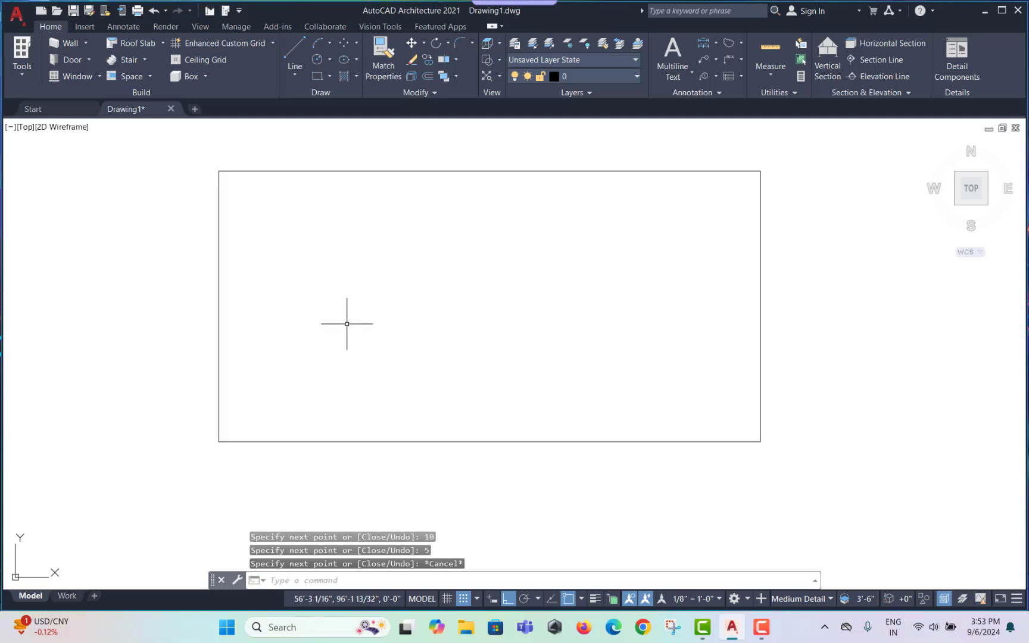
scroll(304, 348, down, 4)
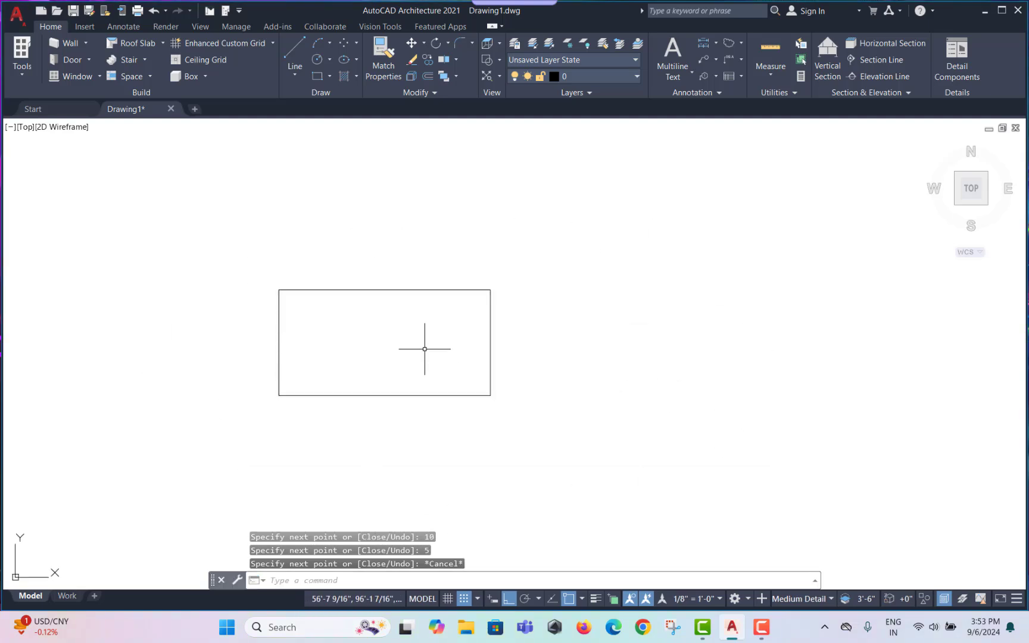
scroll(447, 334, down, 2)
scroll(464, 326, down, 4)
middle_drag(464, 325, 916, 325)
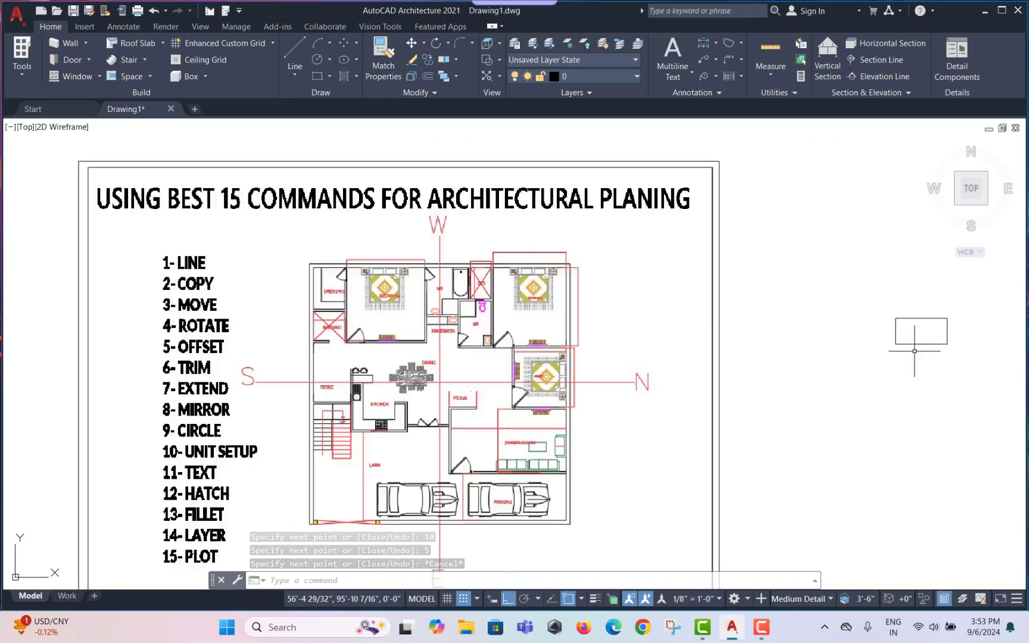
middle_drag(862, 299, 435, 396)
scroll(409, 301, up, 6)
scroll(514, 362, down, 6)
middle_drag(193, 340, 517, 317)
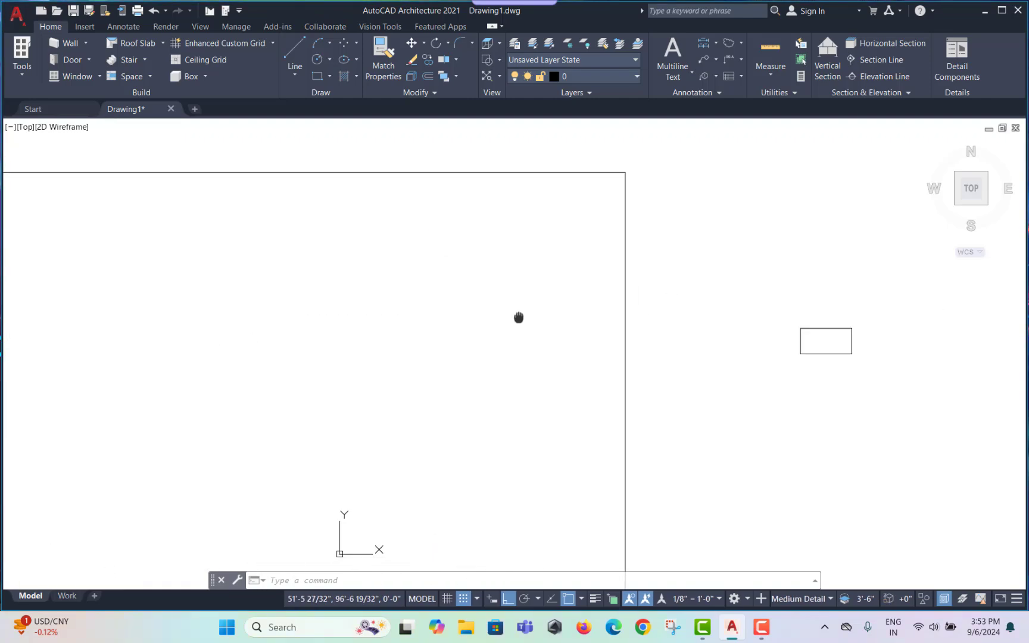
scroll(138, 296, up, 2)
scroll(101, 293, up, 2)
middle_drag(102, 293, 329, 287)
scroll(298, 288, down, 4)
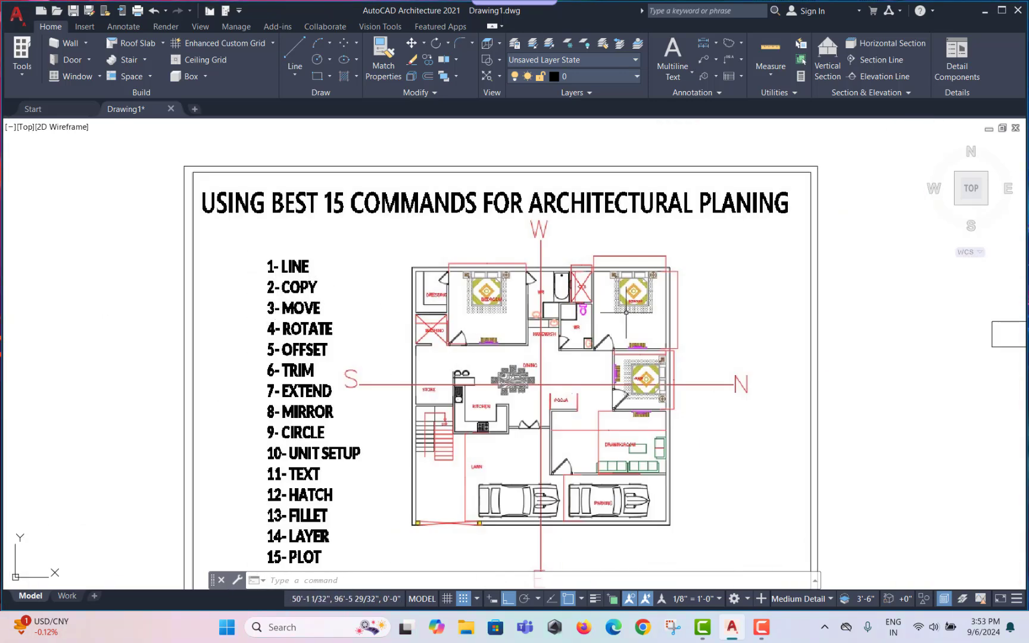
Copy the rectangle's four lines from its lower-left corner to two places in a horizontal row and two places vertically above, keeping Ortho on
middle_drag(768, 312, 489, 305)
mouse_move(850, 311)
middle_down()
mouse_move(604, 308)
mouse_move(604, 299)
mouse_move(522, 323)
middle_up()
scroll(477, 324, up, 4)
scroll(510, 306, up, 4)
text(c)
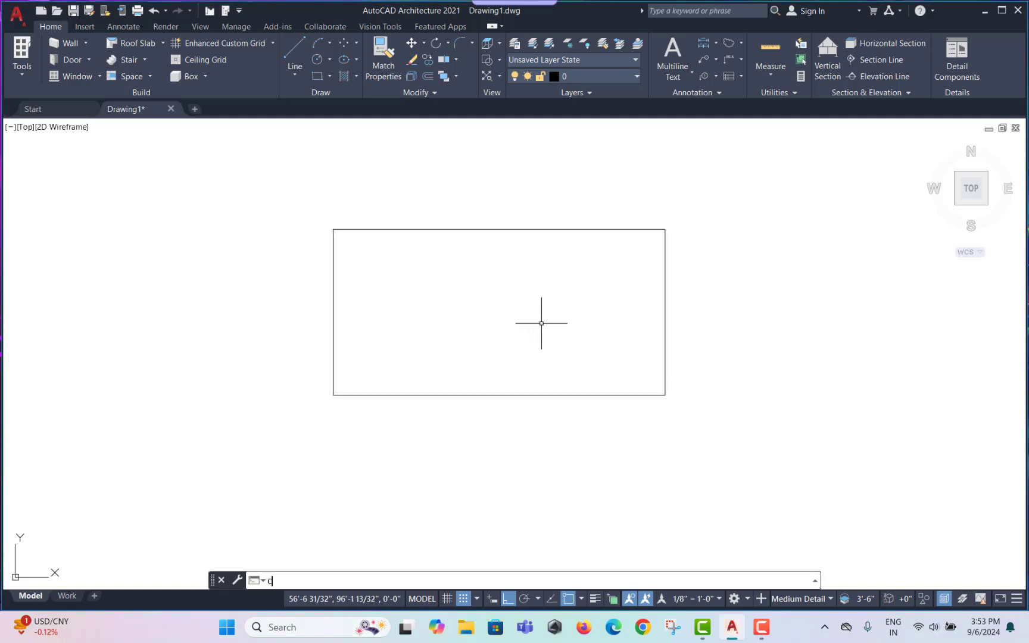
text(t o)
key(Return)
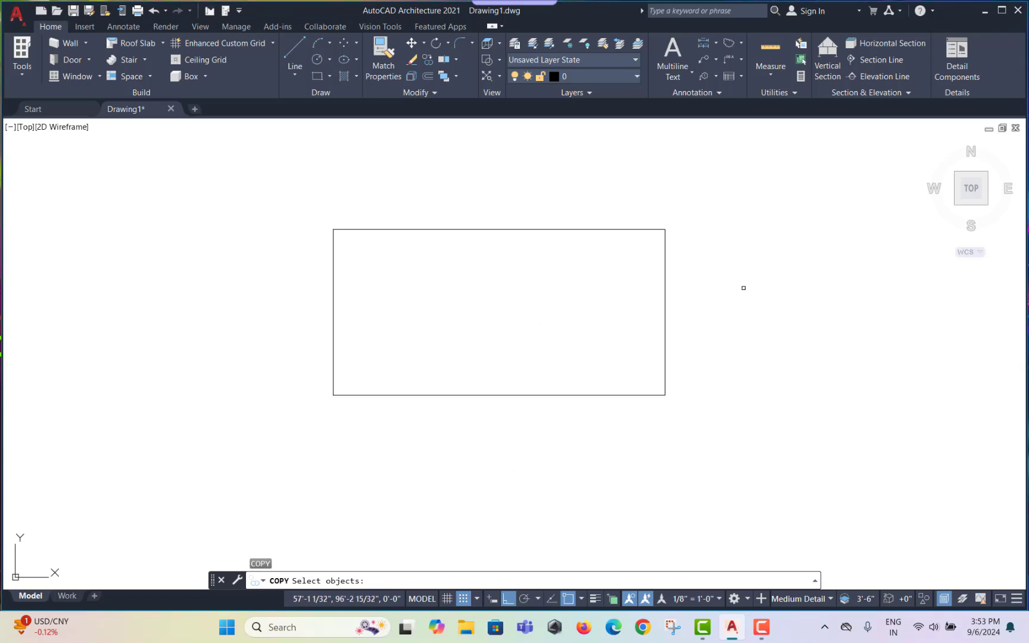
click(703, 184)
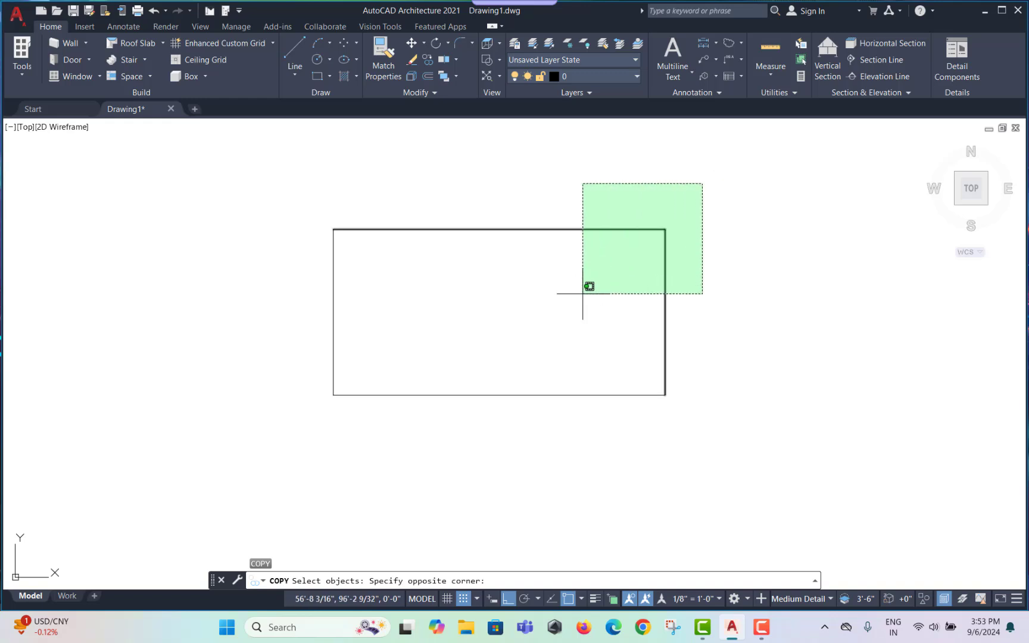
click(268, 450)
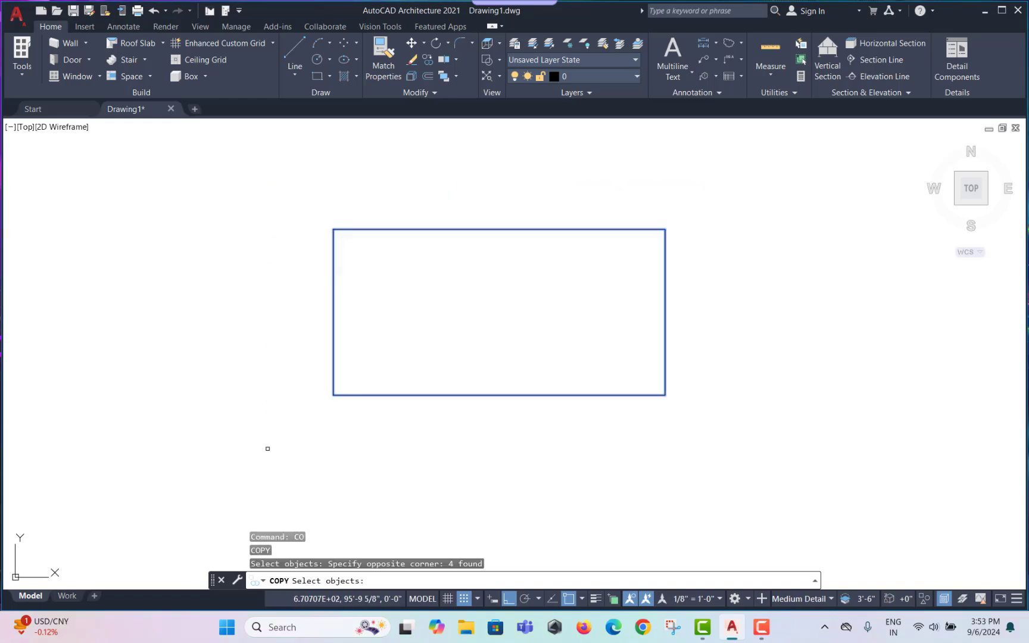
key(Return)
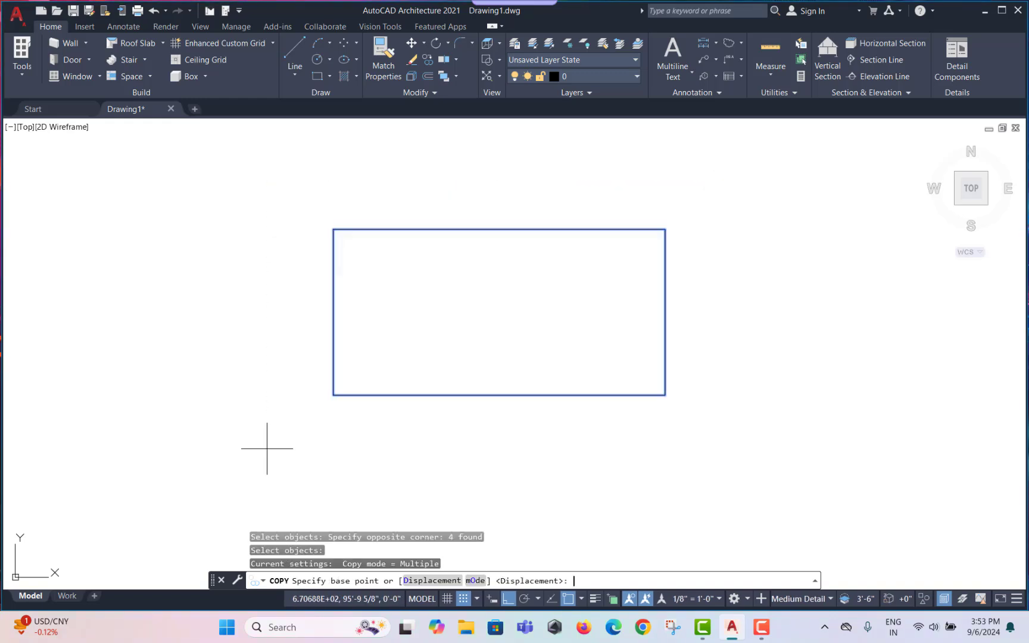
click(334, 394)
scroll(333, 398, down, 4)
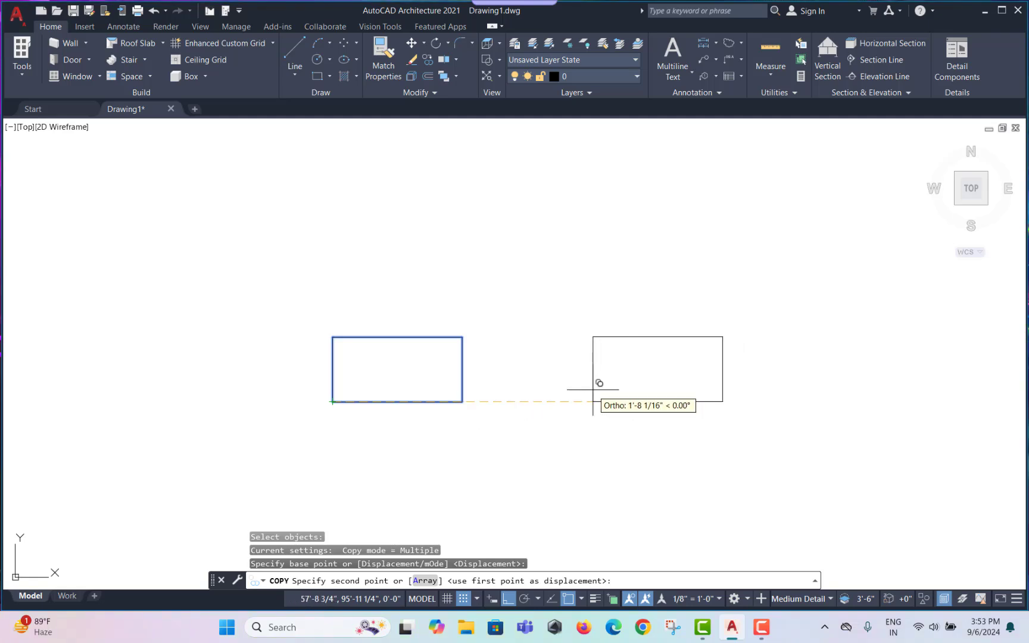
click(577, 391)
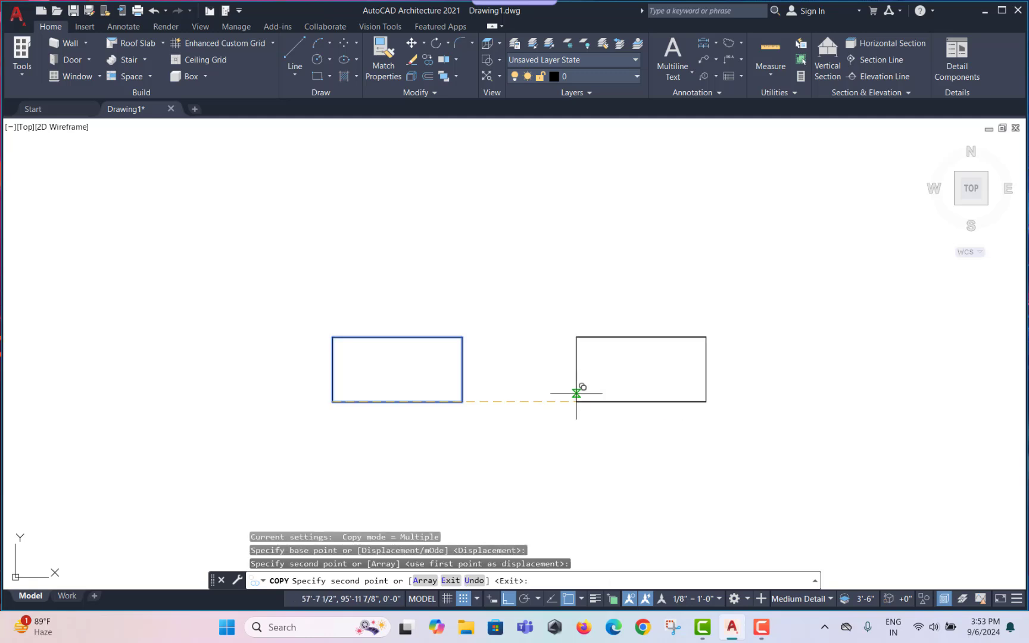
scroll(577, 393, down, 2)
click(745, 401)
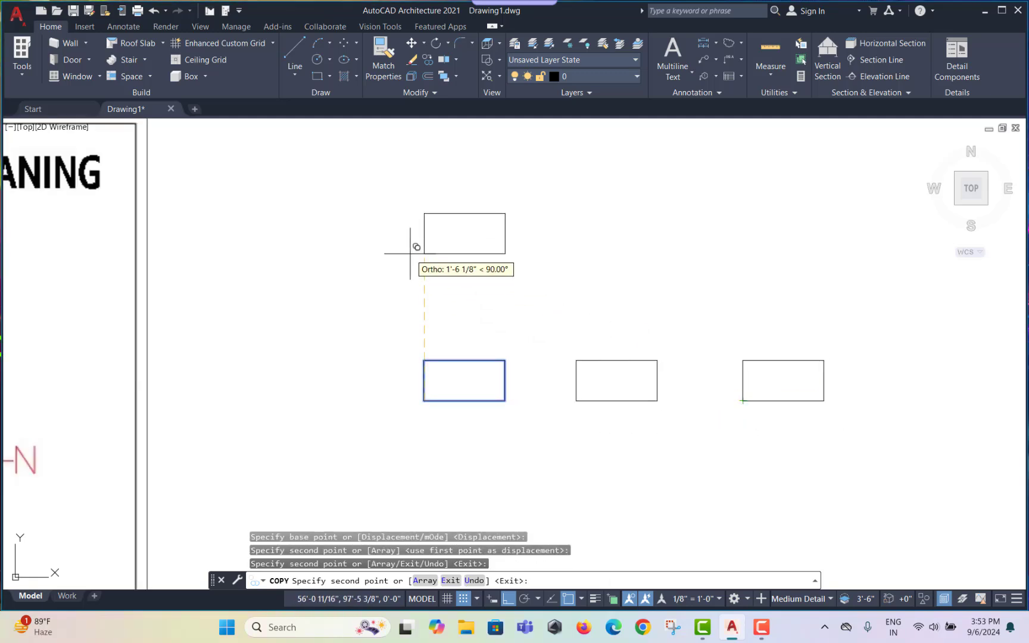
click(424, 288)
click(430, 157)
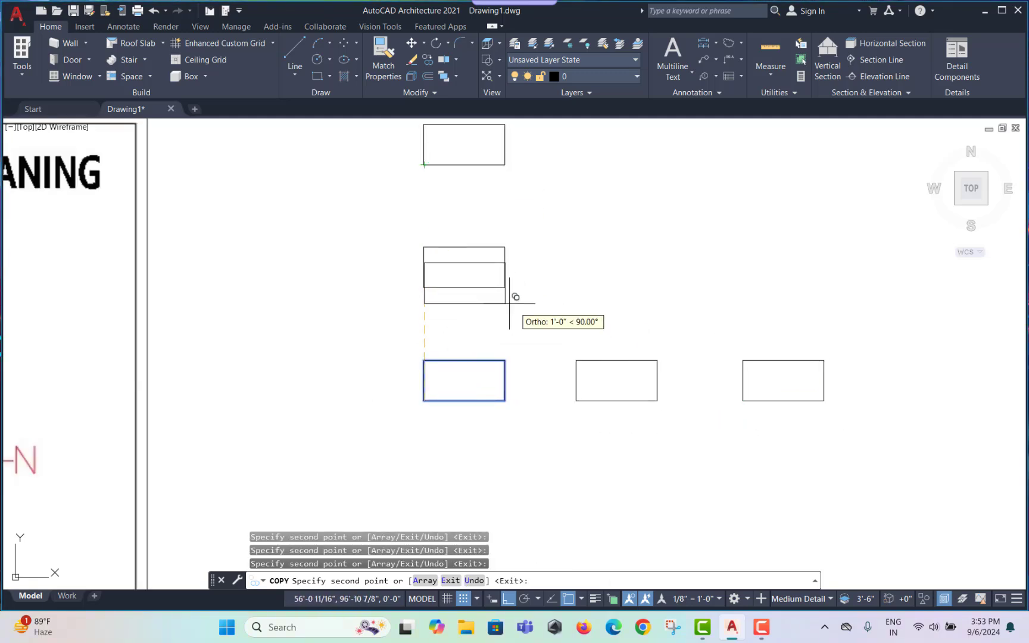
Turn Ortho mode off, place five more copies of the rectangle at free positions around the others, and end the Copy command
middle_drag(517, 313, 522, 365)
key(F8)
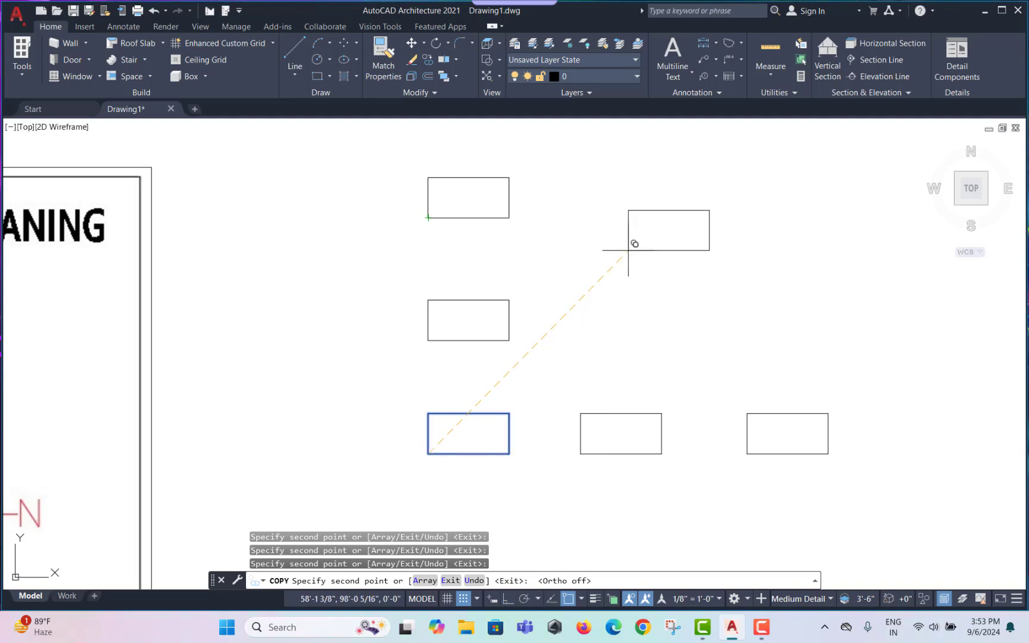
click(628, 251)
click(748, 357)
click(551, 325)
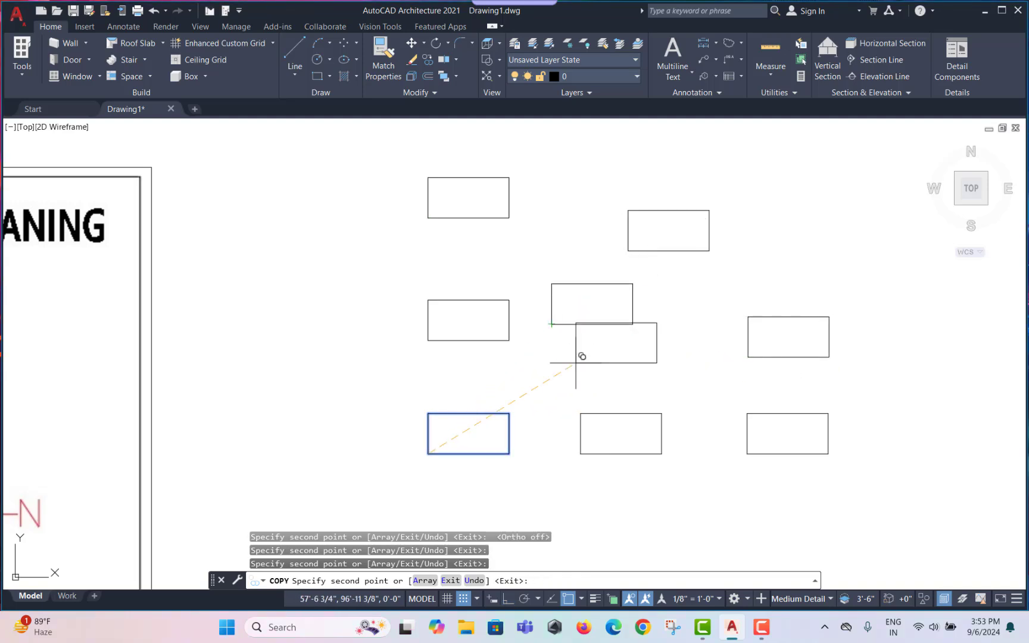
click(660, 376)
click(294, 306)
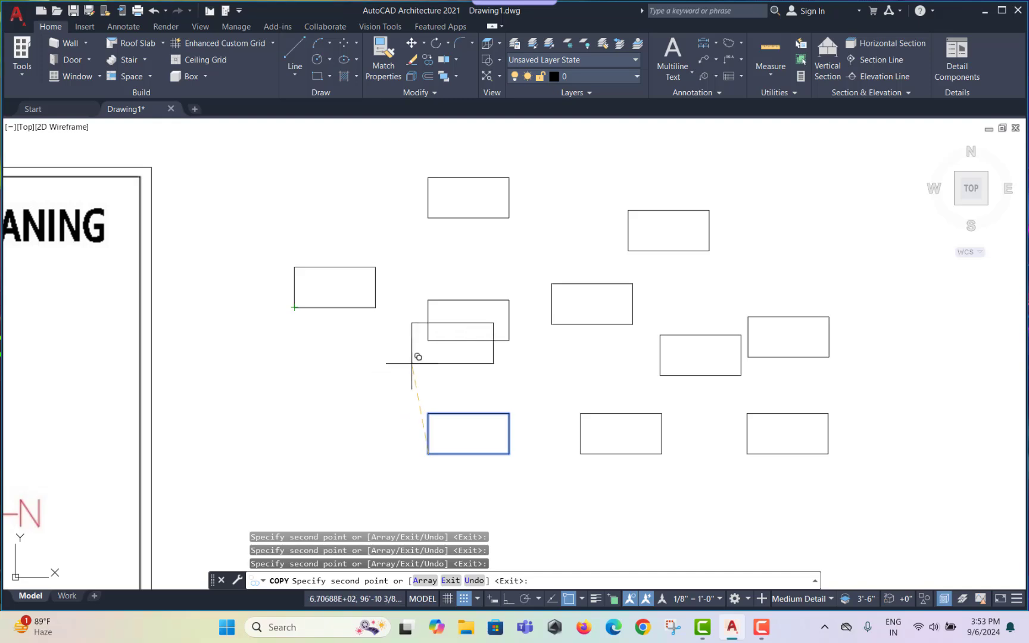
key(Escape)
Erase all the rectangles except the separate copy closest to the sheet
scroll(526, 322, down, 4)
click(728, 235)
click(467, 411)
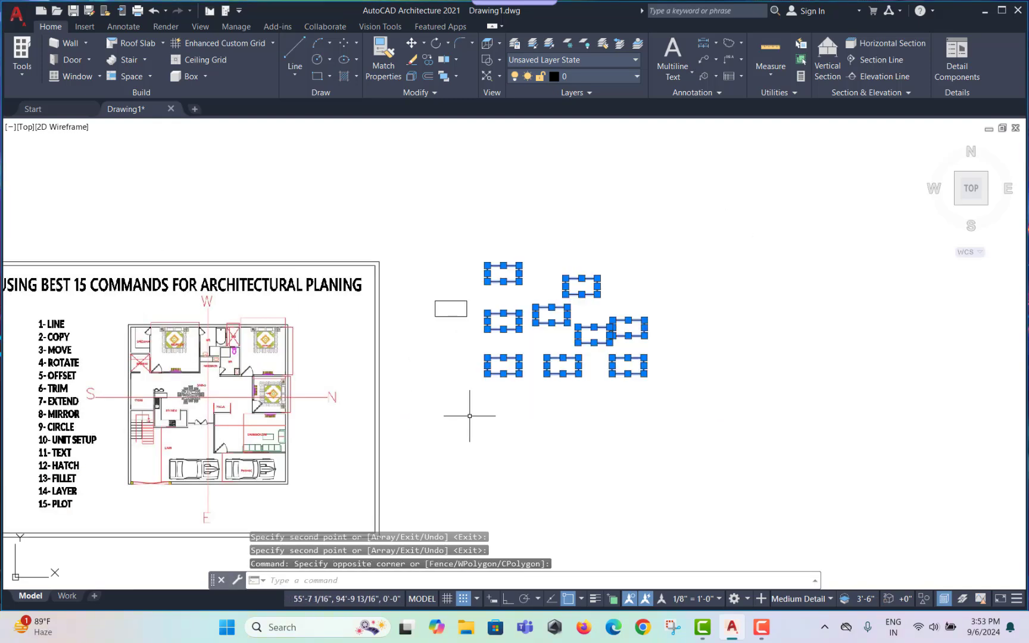
text(e)
key(Return)
scroll(460, 305, up, 8)
mouse_move(488, 322)
middle_down()
mouse_move(624, 354)
mouse_move(590, 347)
middle_up()
key(Escape)
key(Escape)
Copy the remaining rectangle from its lower-left corner to three places in a row away from the sheet, and end the Copy command
text(co)
key(Return)
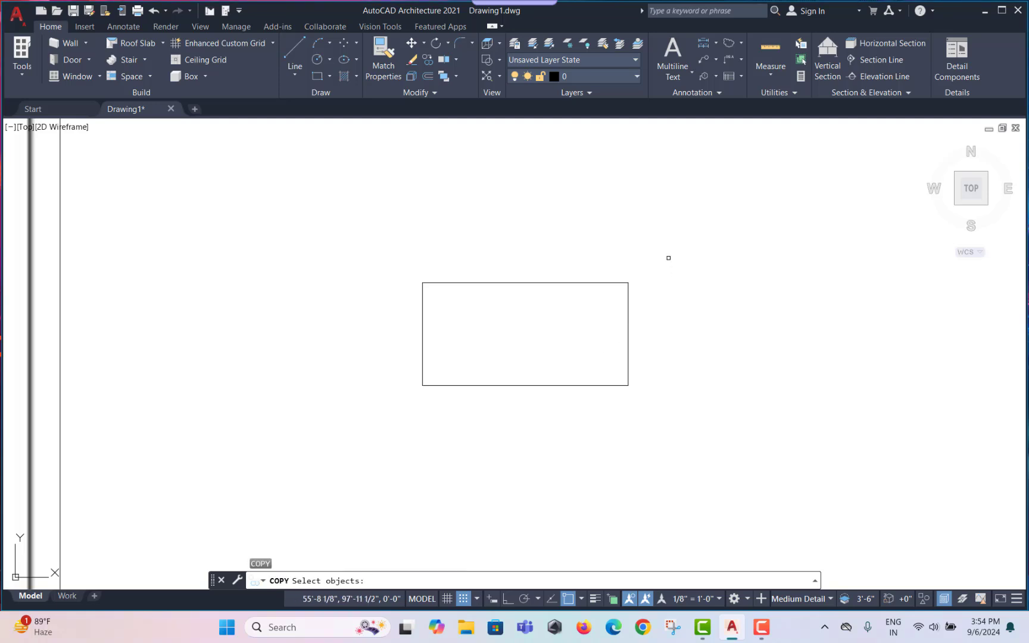
click(668, 258)
click(420, 421)
key(Return)
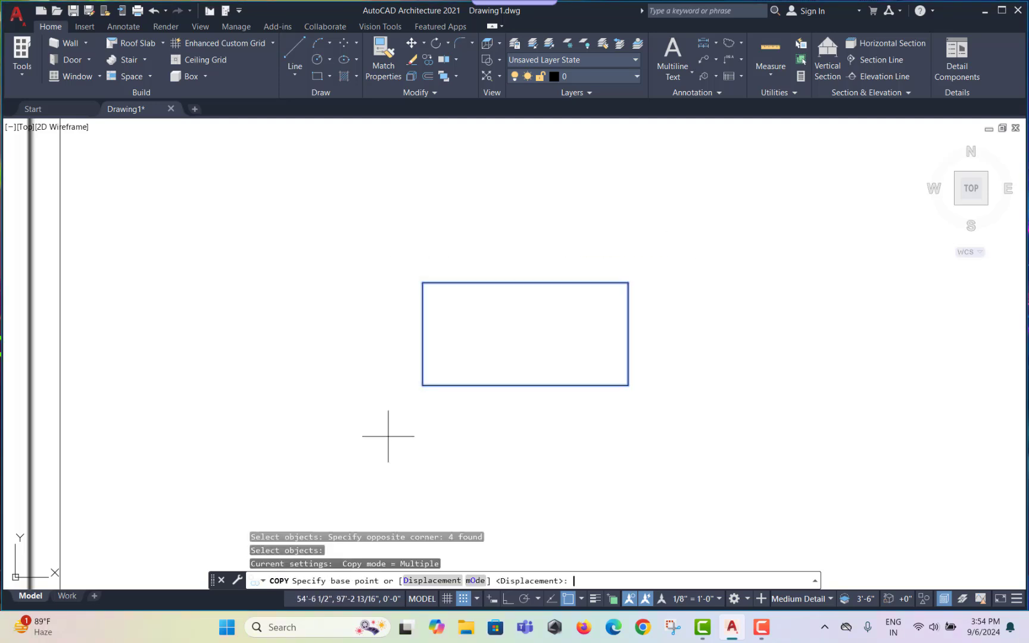
click(423, 385)
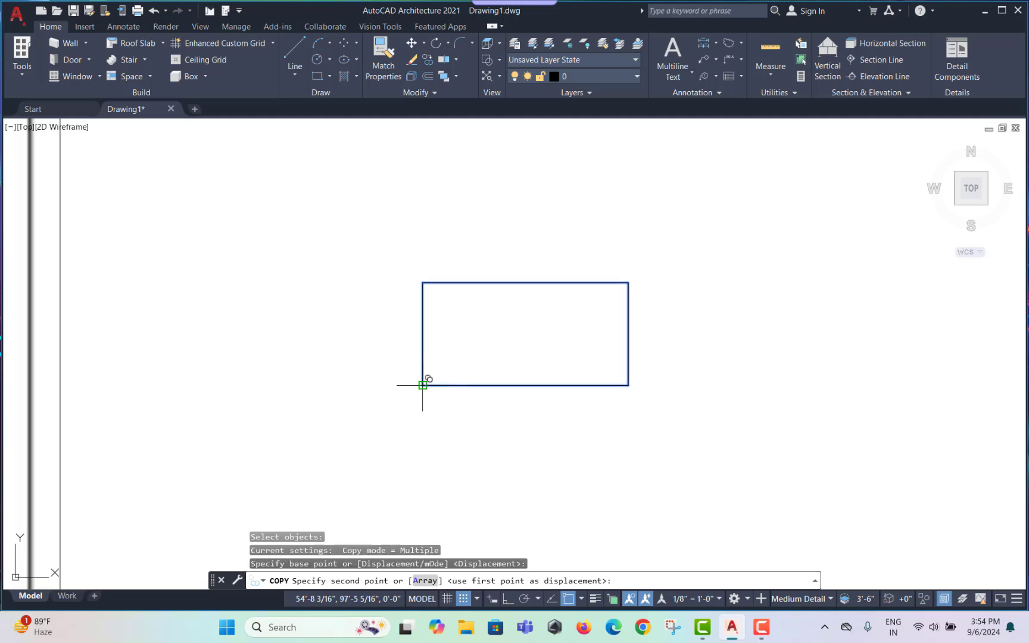
scroll(424, 384, down, 2)
middle_drag(620, 390, 532, 403)
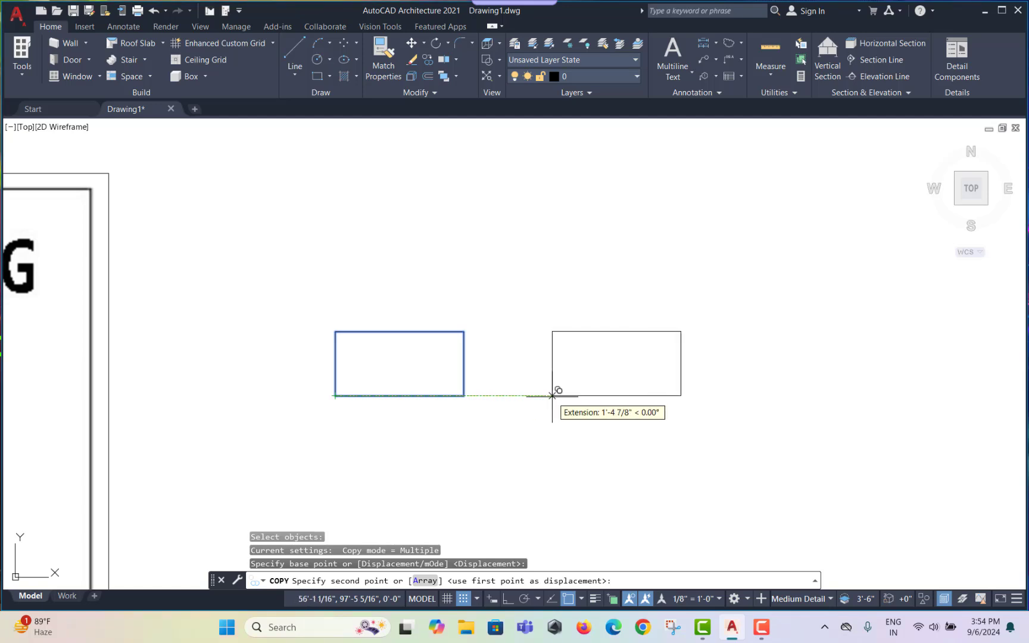
click(552, 395)
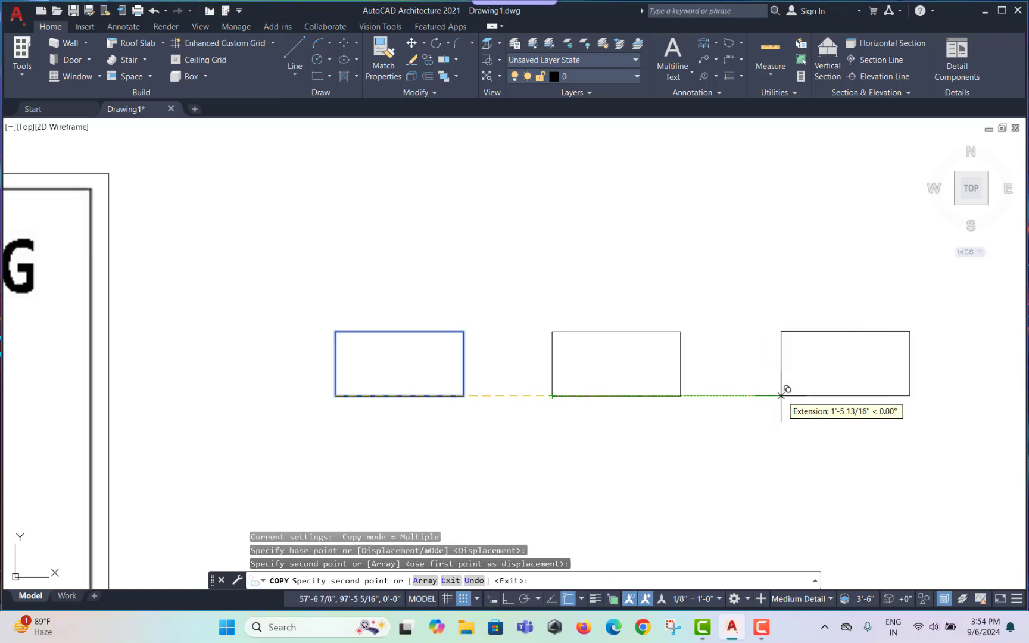
click(781, 396)
scroll(712, 422, down, 4)
click(716, 394)
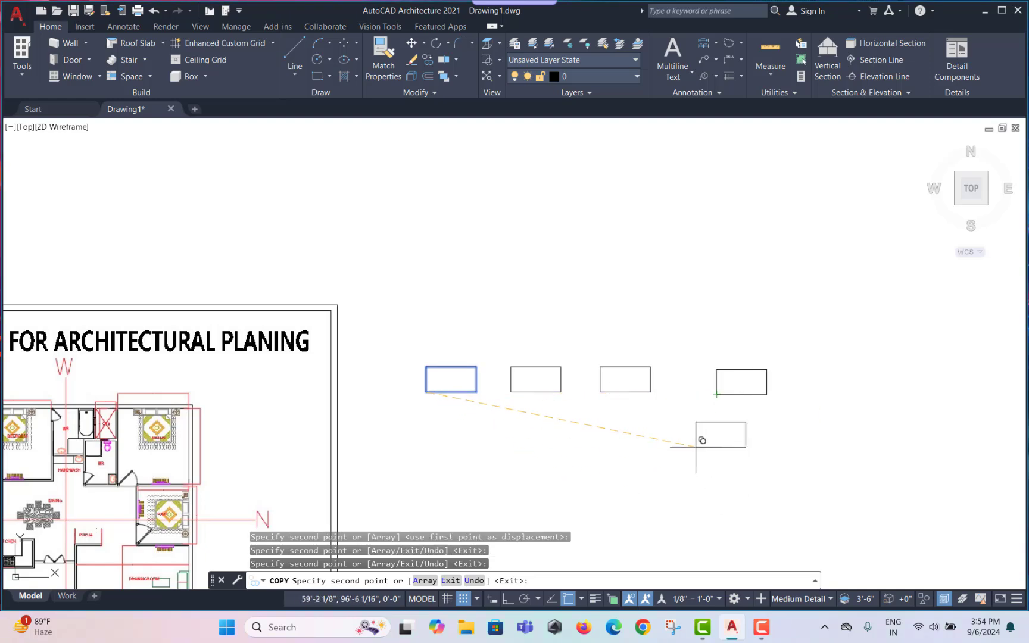
key(Escape)
Erase the three copied rectangles, keeping the one nearest the sheet
click(781, 333)
click(539, 438)
text(e)
key(Return)
Examine the Copy and Move entries in the sheet's command list and return to the rectangle beside the sheet
mouse_move(441, 439)
middle_down()
mouse_move(641, 399)
mouse_move(667, 382)
middle_up()
middle_drag(270, 418, 508, 386)
scroll(288, 346, up, 2)
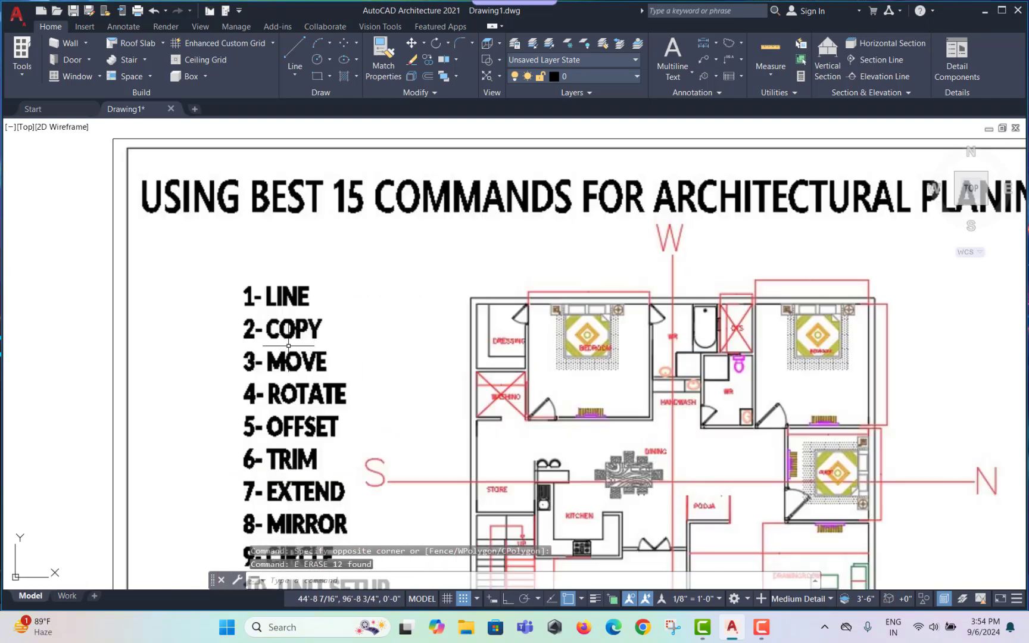
scroll(289, 346, up, 2)
scroll(287, 349, down, 3)
scroll(272, 382, up, 4)
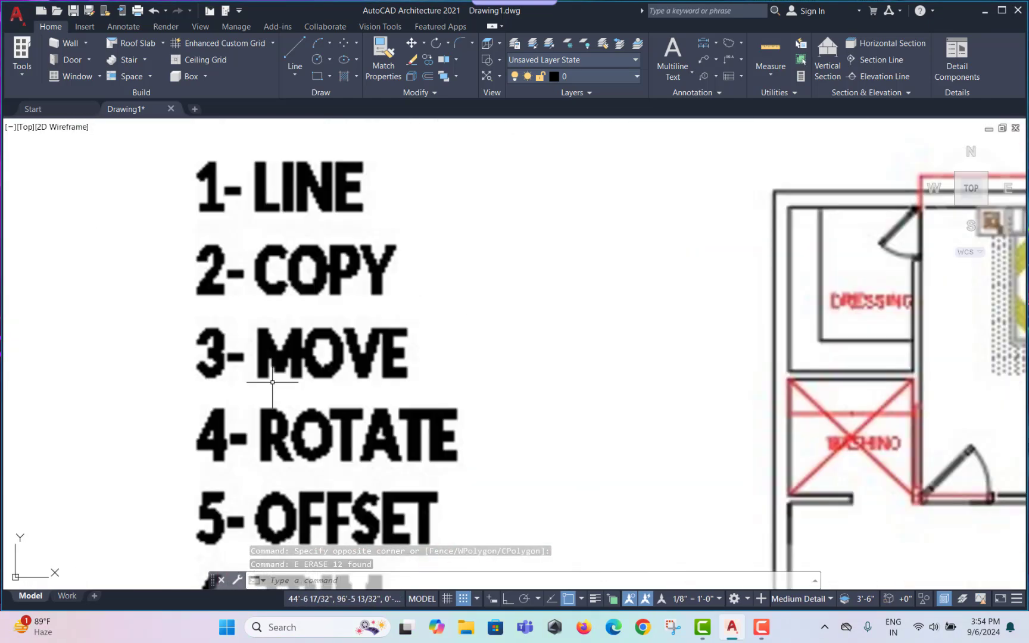
scroll(272, 382, down, 4)
middle_drag(798, 334, 544, 298)
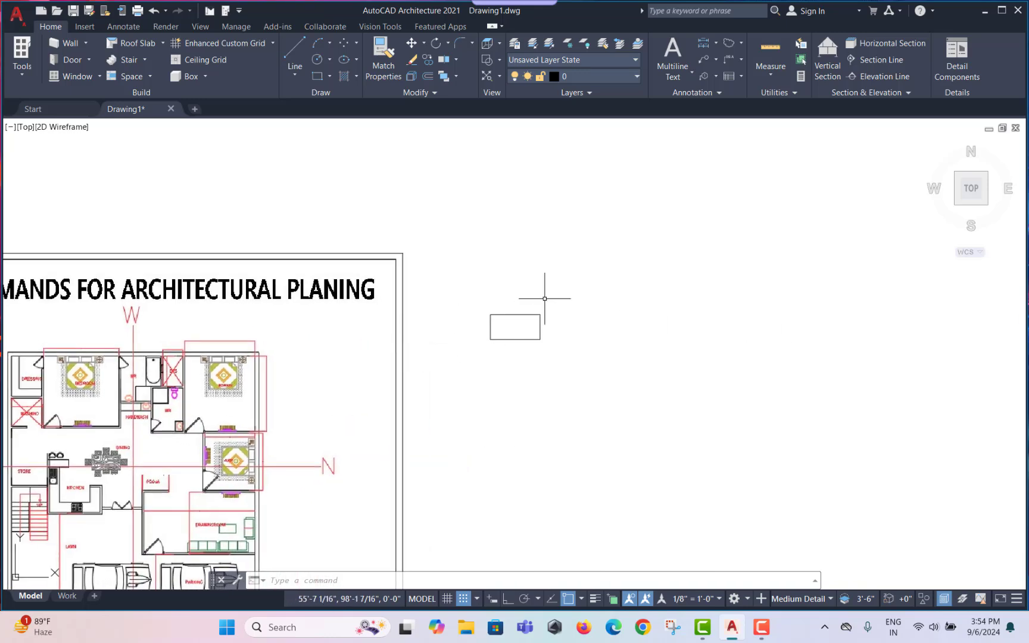
Move the rectangle 10 units horizontally away from the sheet, using its lower-left corner as the base point
scroll(545, 298, up, 6)
key(Escape)
key(Escape)
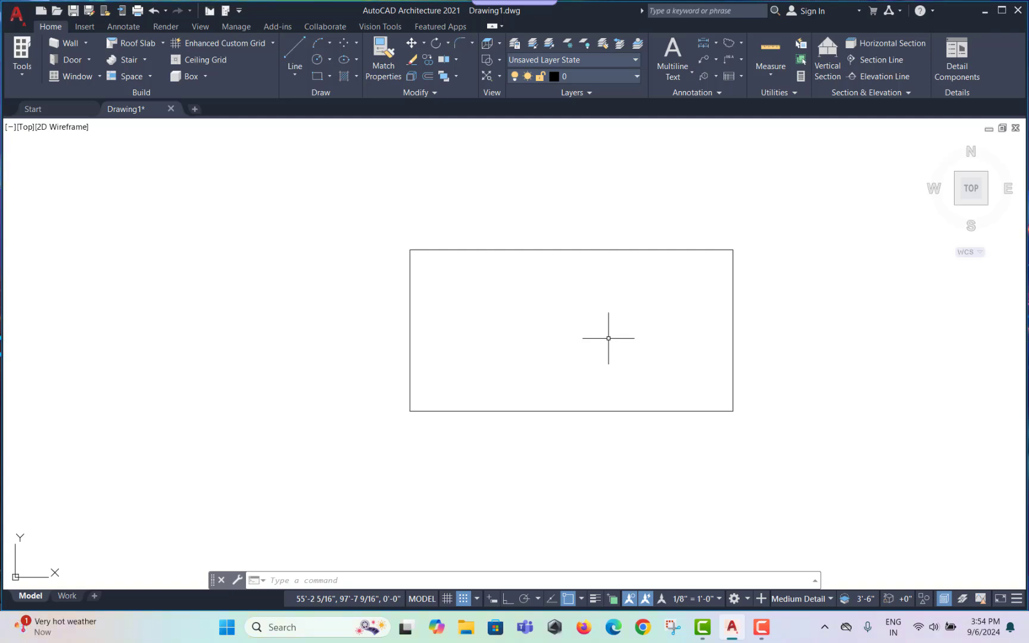
text(m)
key(Return)
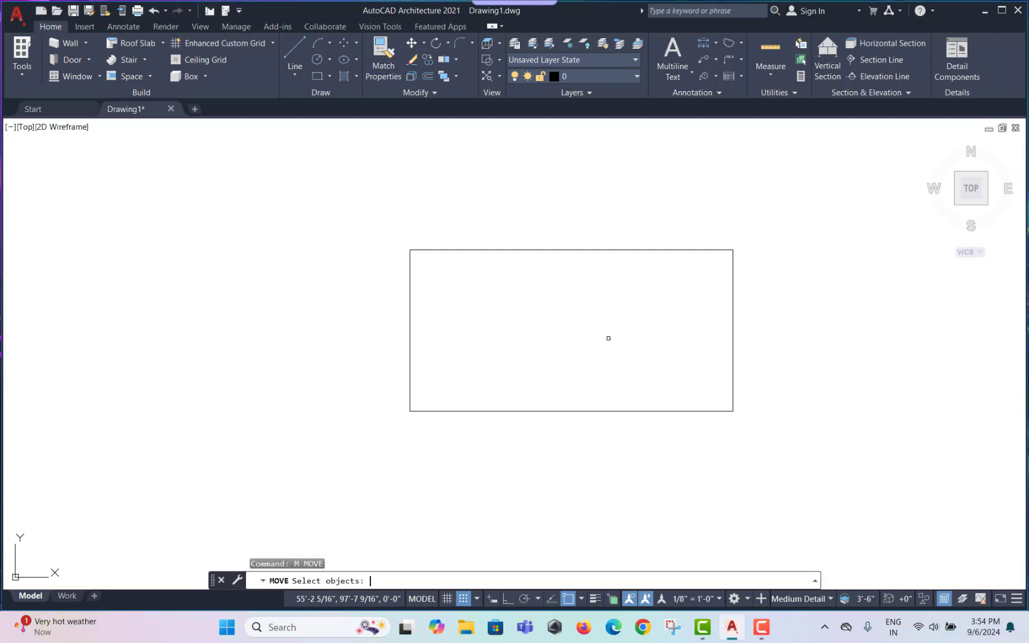
click(788, 201)
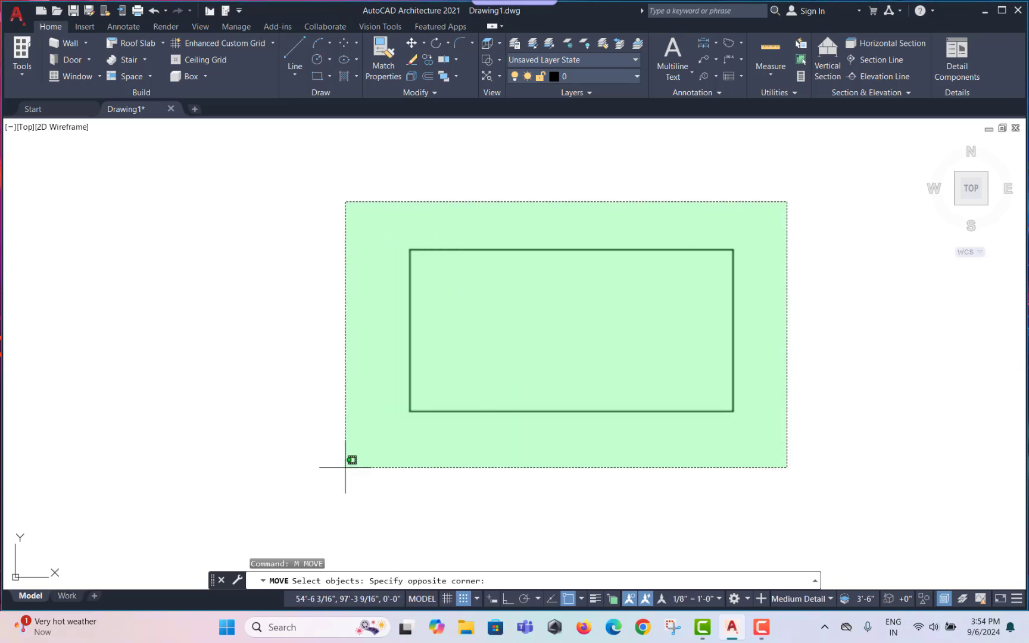
click(319, 494)
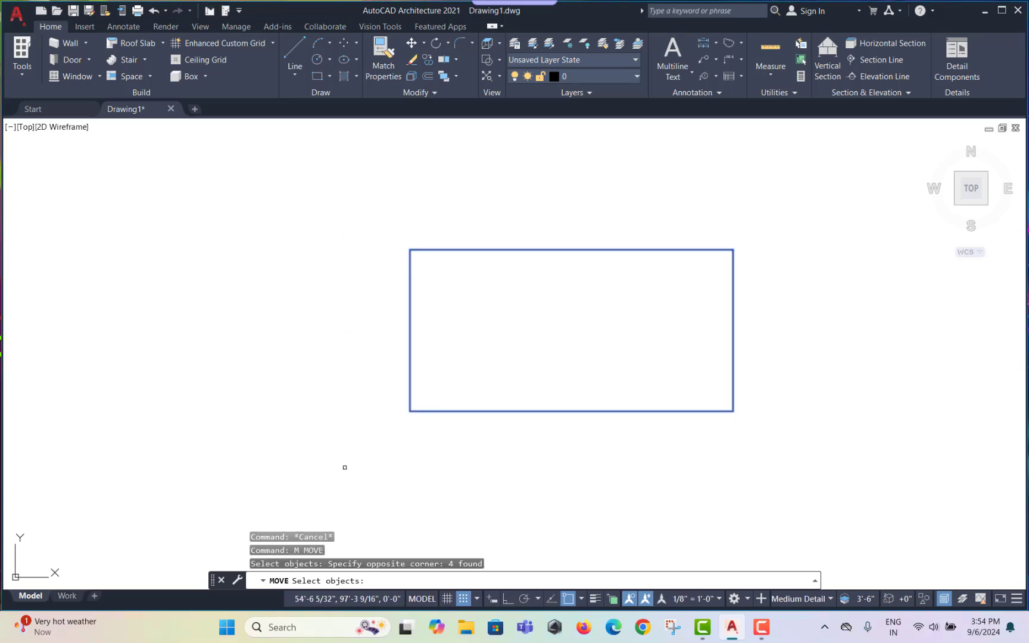
key(Return)
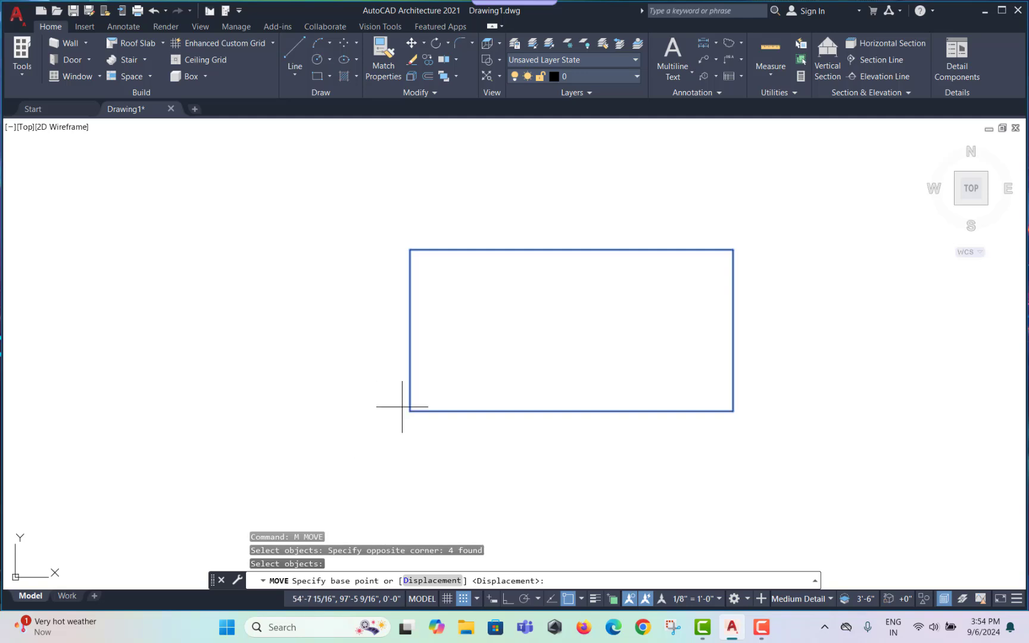
click(410, 410)
scroll(412, 411, down, 4)
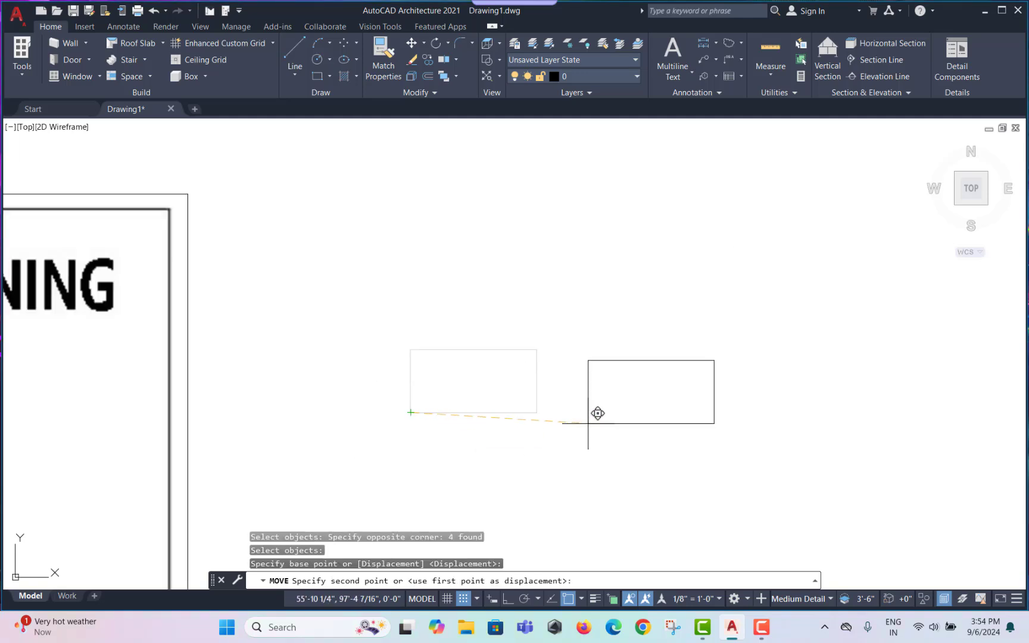
middle_drag(597, 414, 496, 413)
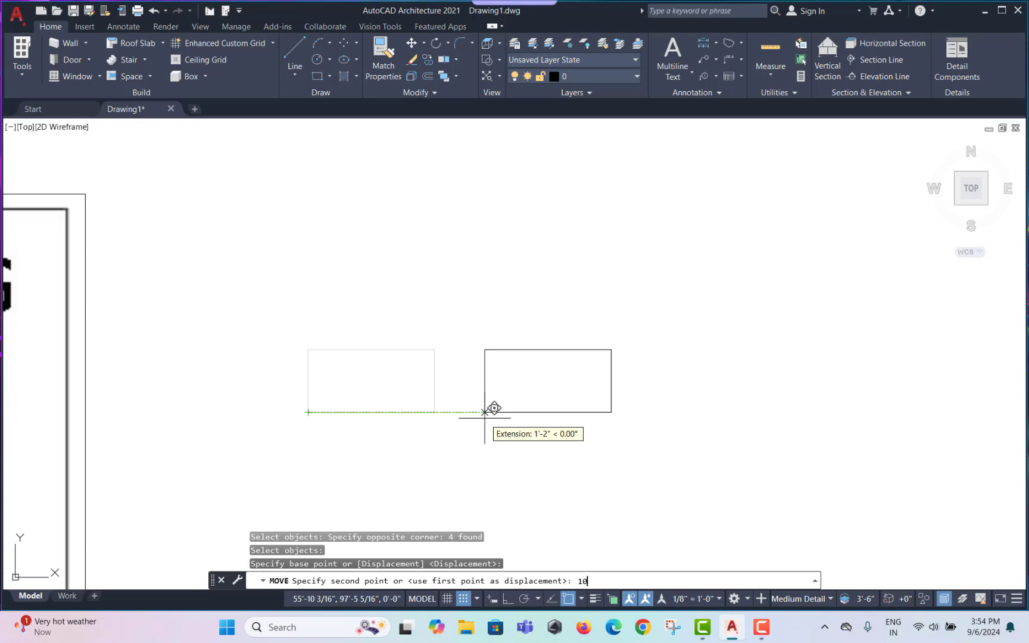
key(Return)
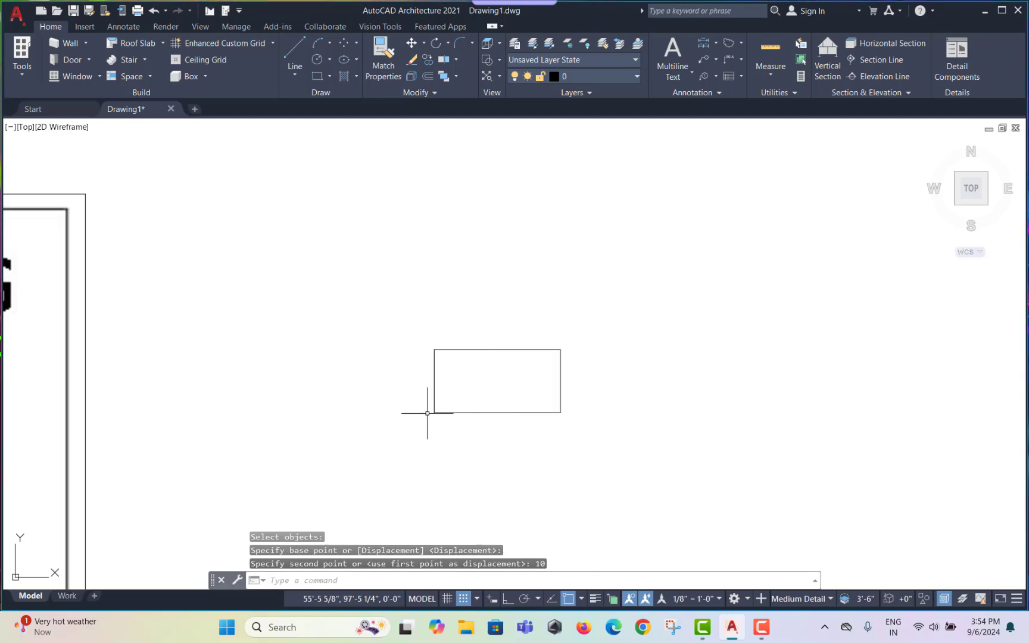
Move the rectangle another 10 units in the same direction, again from its lower-left corner
scroll(467, 395, up, 4)
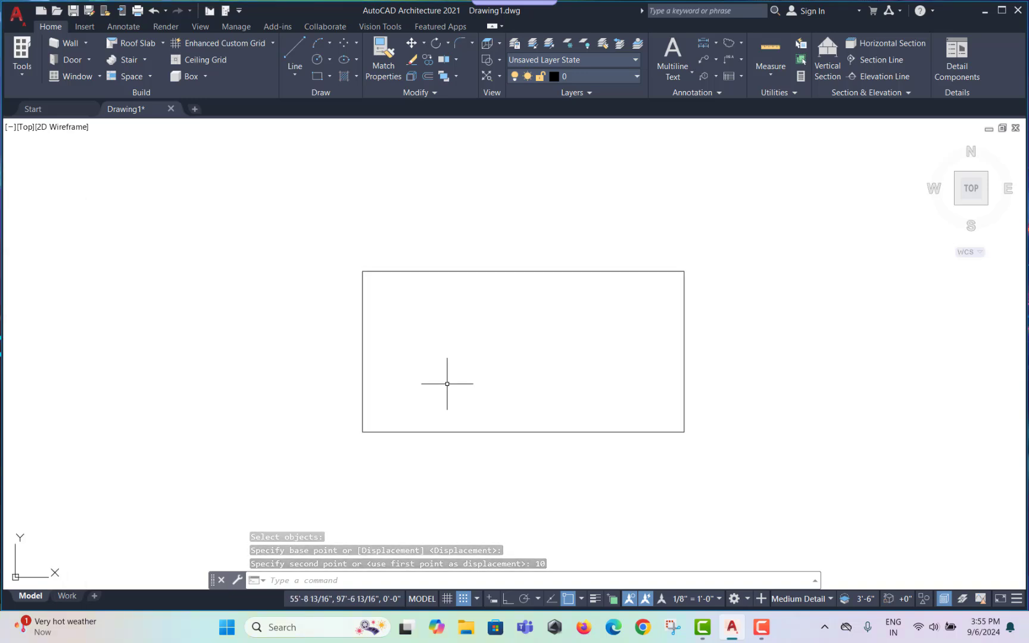
text(M)
key(Return)
click(719, 255)
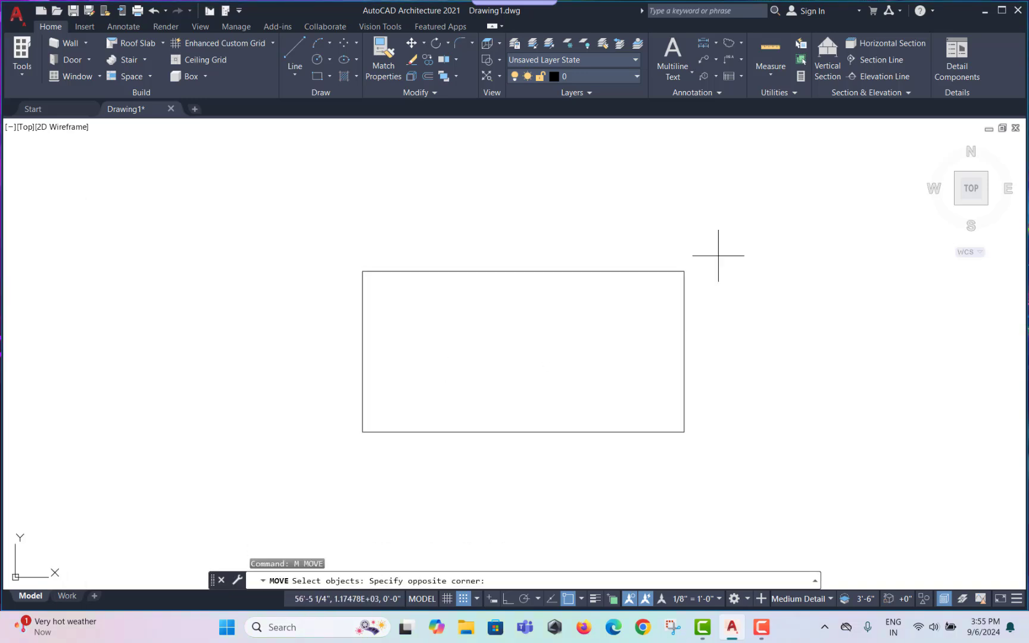
click(260, 452)
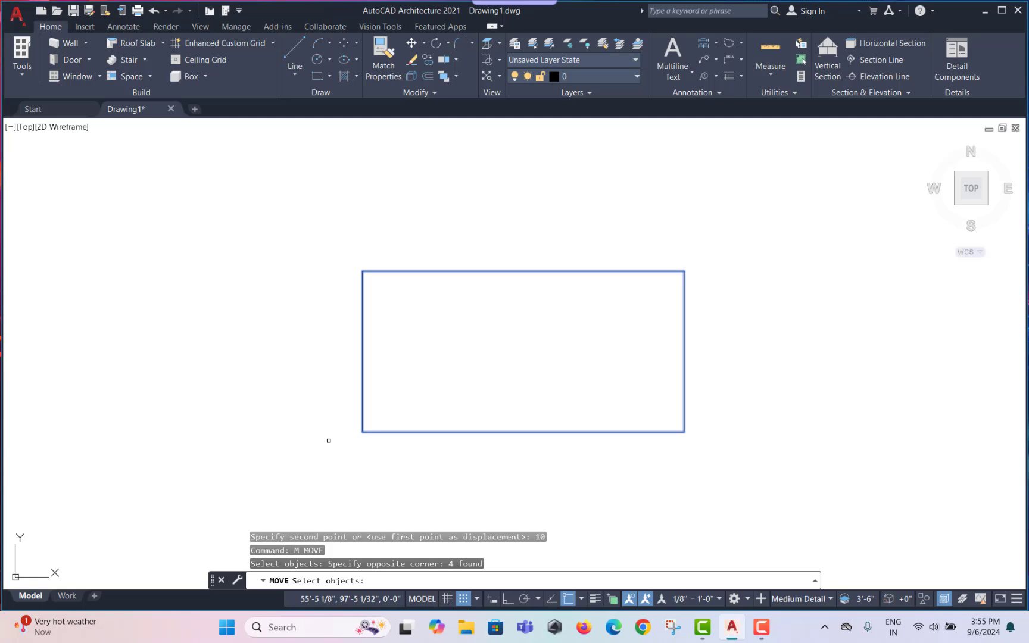
key(Return)
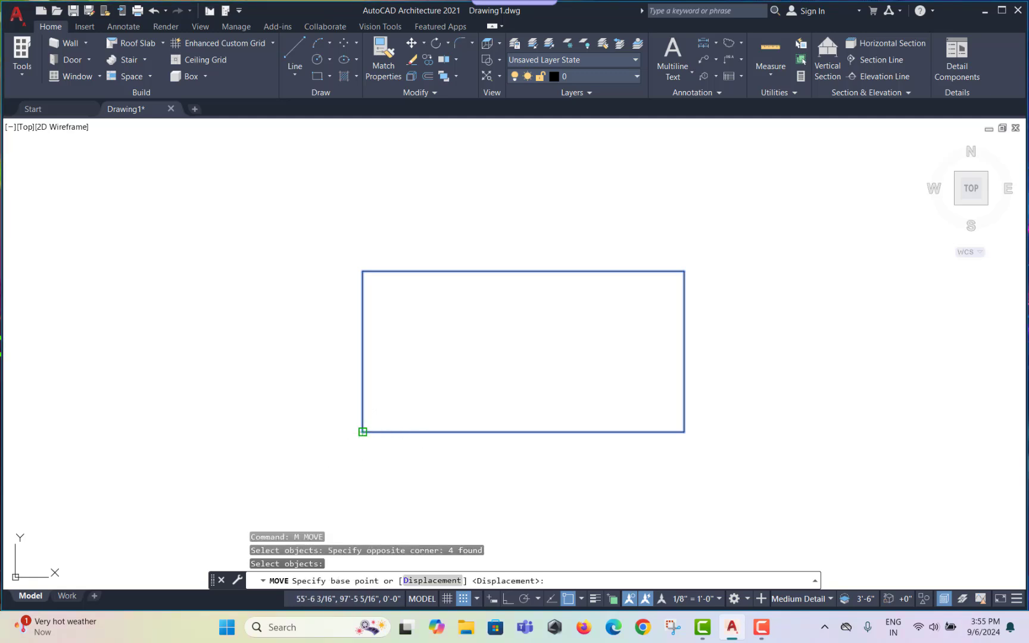
click(363, 432)
scroll(363, 432, down, 4)
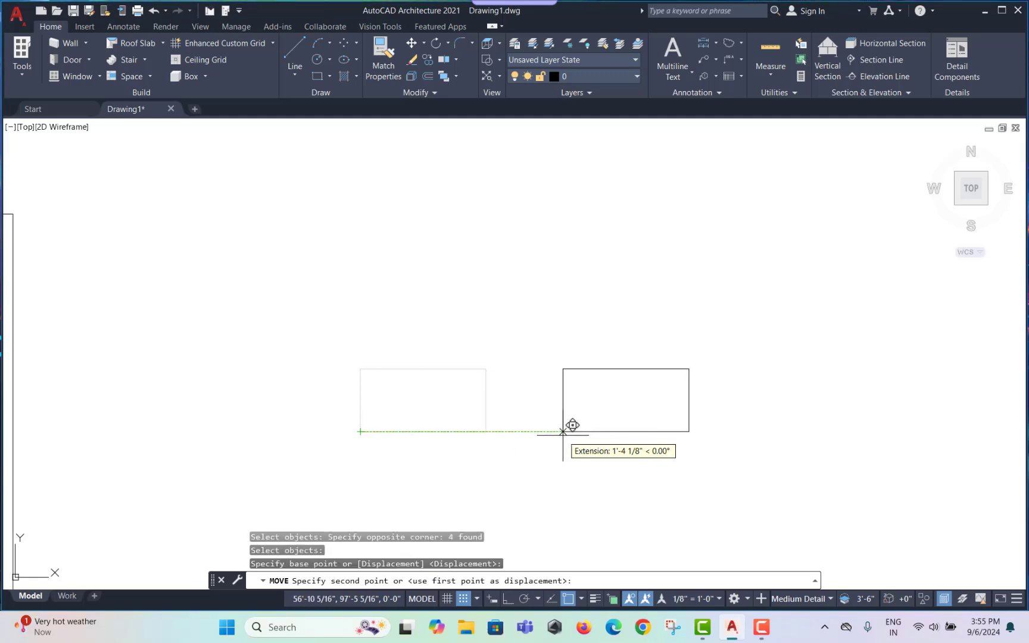
key(Return)
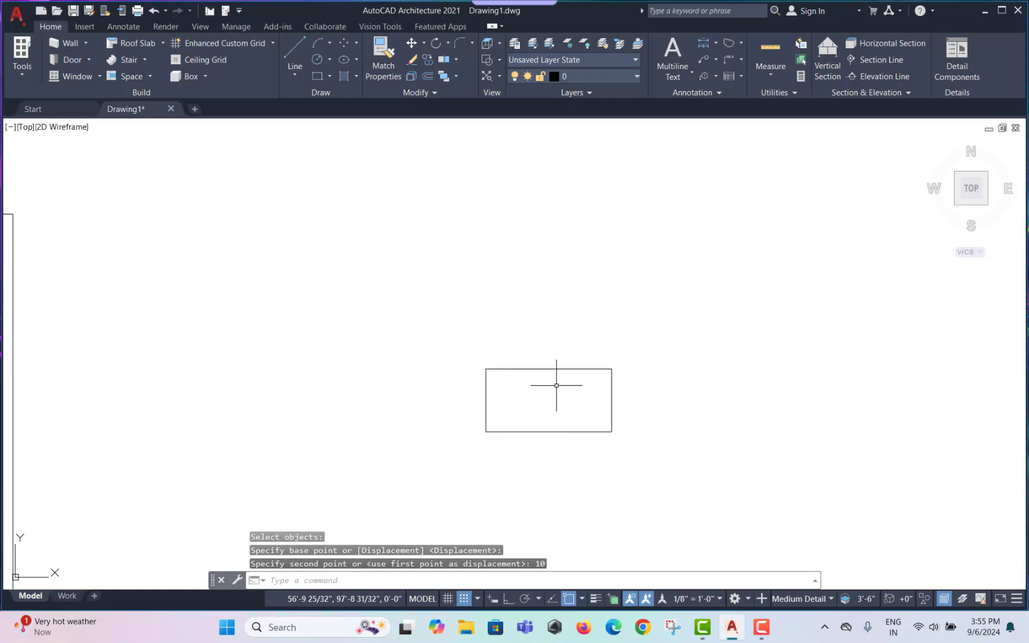
Examine the Move and Rotate entries in the sheet's command list and return to the moved rectangle
middle_drag(526, 401, 576, 361)
scroll(201, 385, up, 4)
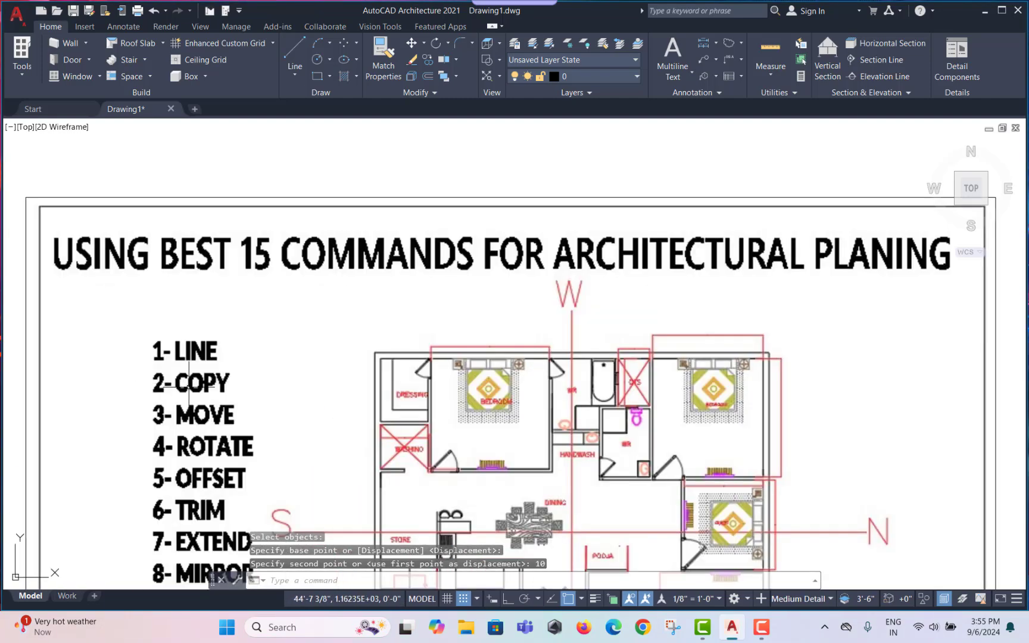
middle_drag(271, 420, 236, 351)
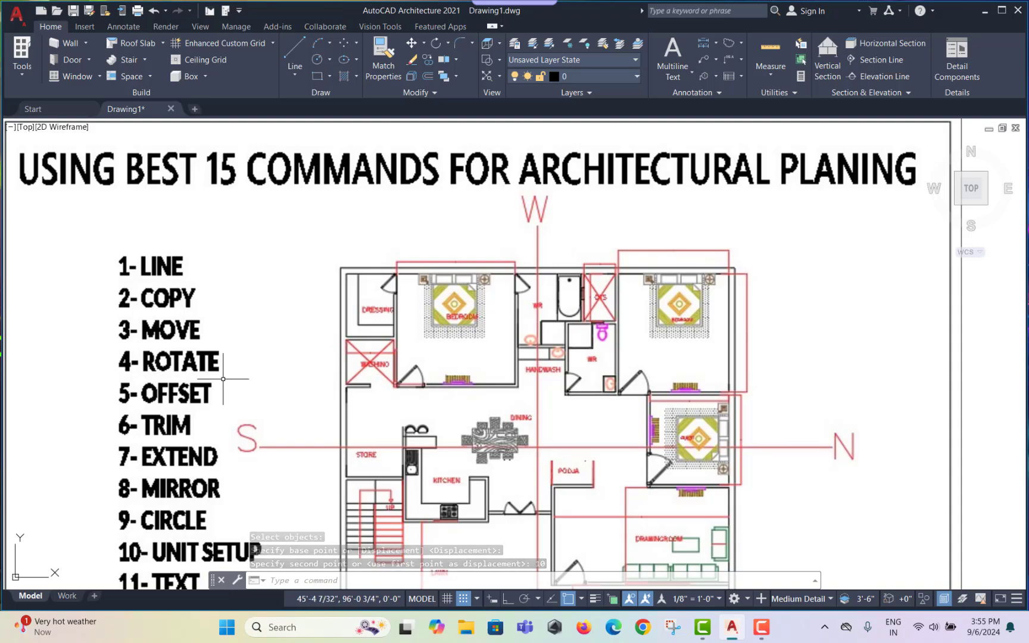
scroll(219, 372, up, 2)
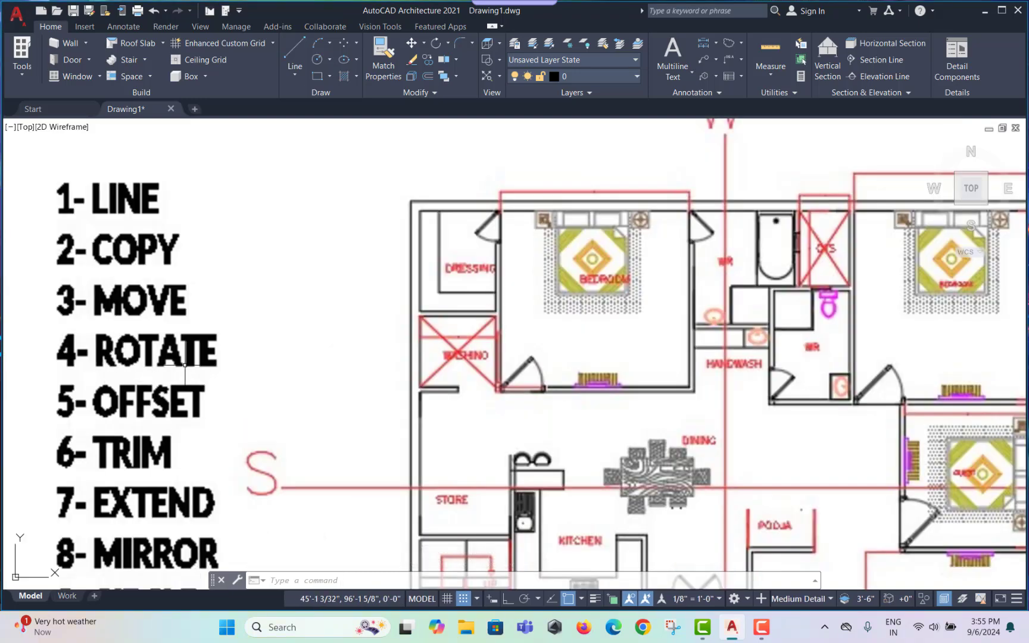
scroll(186, 369, down, 6)
scroll(596, 316, up, 2)
middle_drag(596, 316, 442, 377)
scroll(457, 369, up, 4)
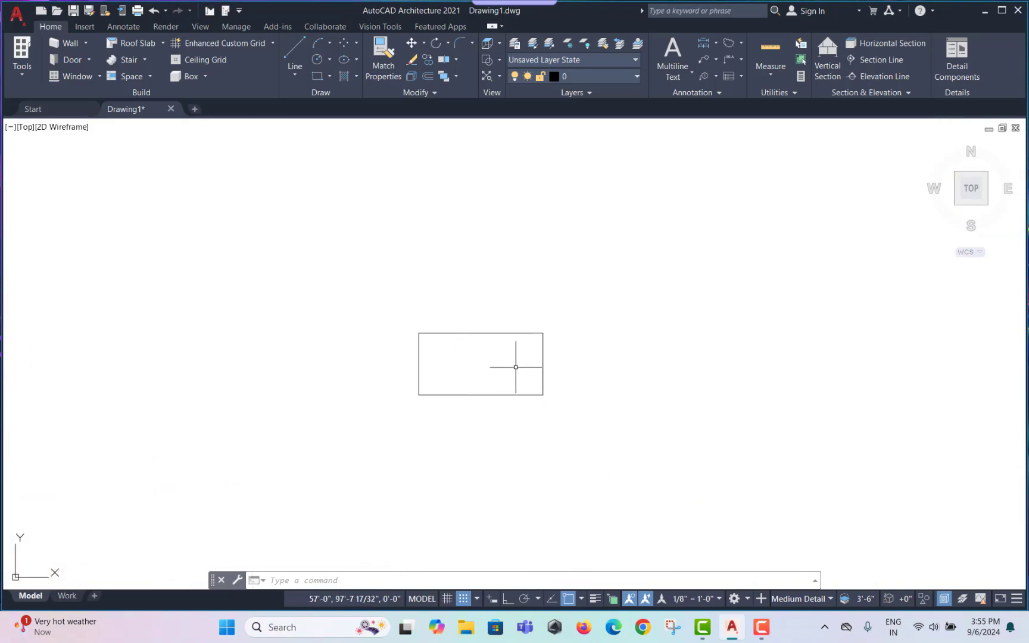
scroll(474, 356, up, 4)
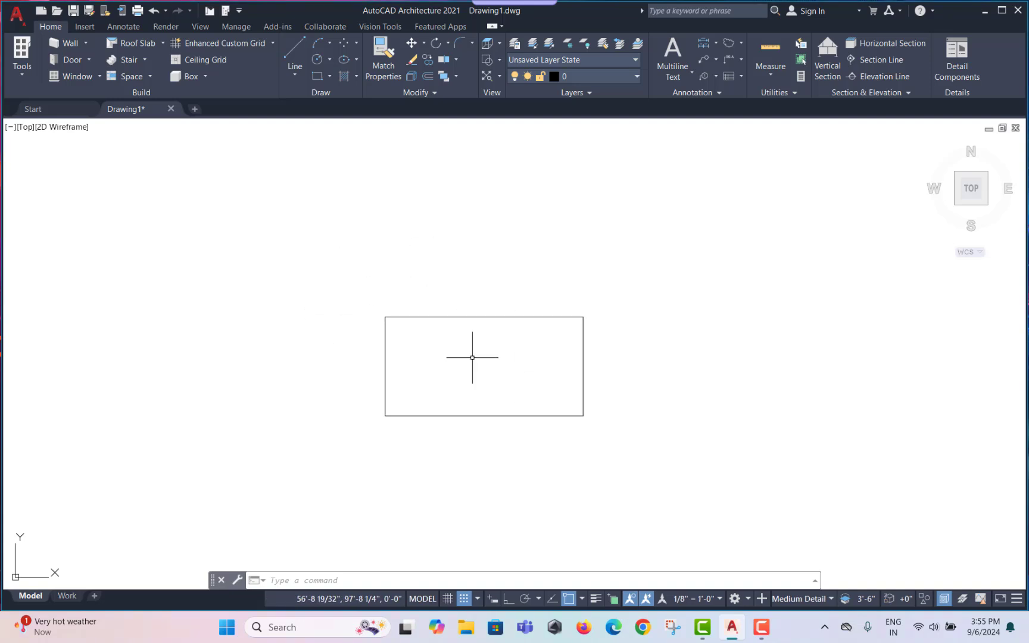
scroll(465, 387, down, 4)
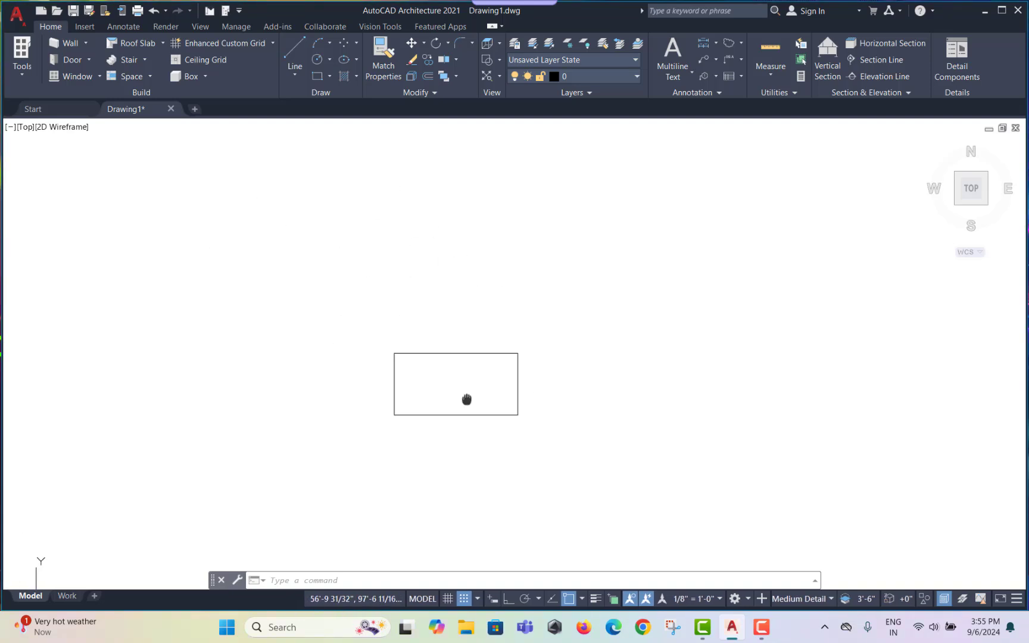
Rotate the whole rectangle 45 degrees counterclockwise about its lower-left corner
scroll(398, 384, up, 2)
scroll(487, 394, up, 2)
key(Escape)
key(Escape)
key(Escape)
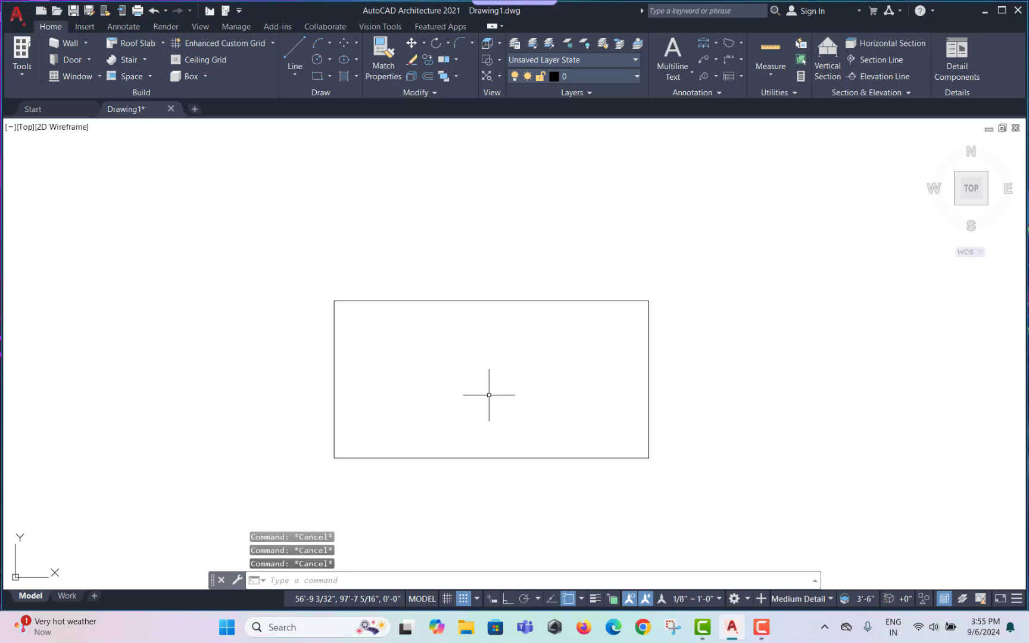
text(RO)
key(Return)
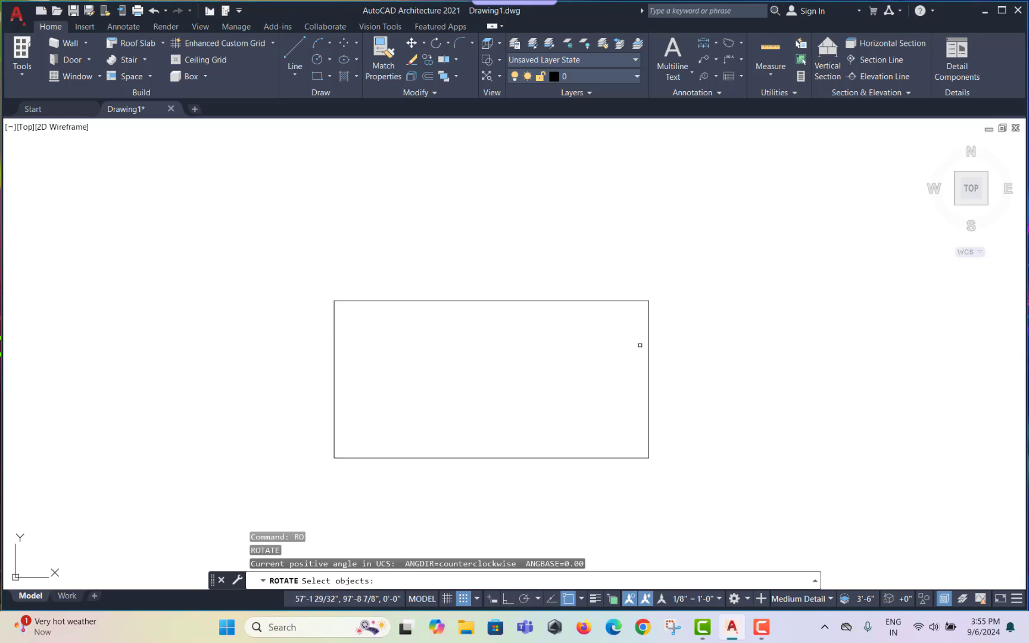
click(705, 277)
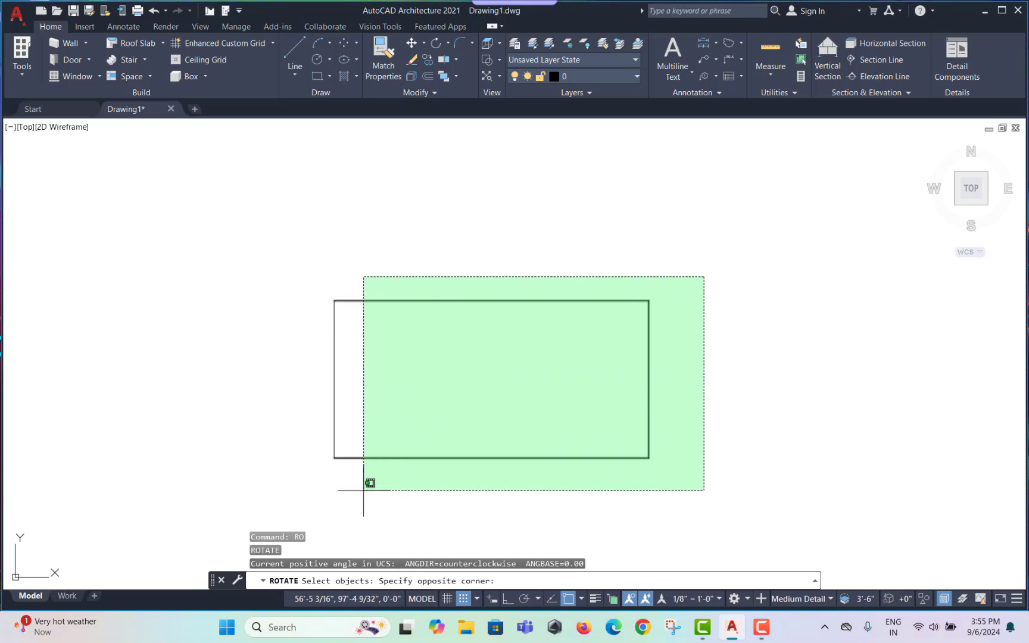
click(300, 511)
key(Return)
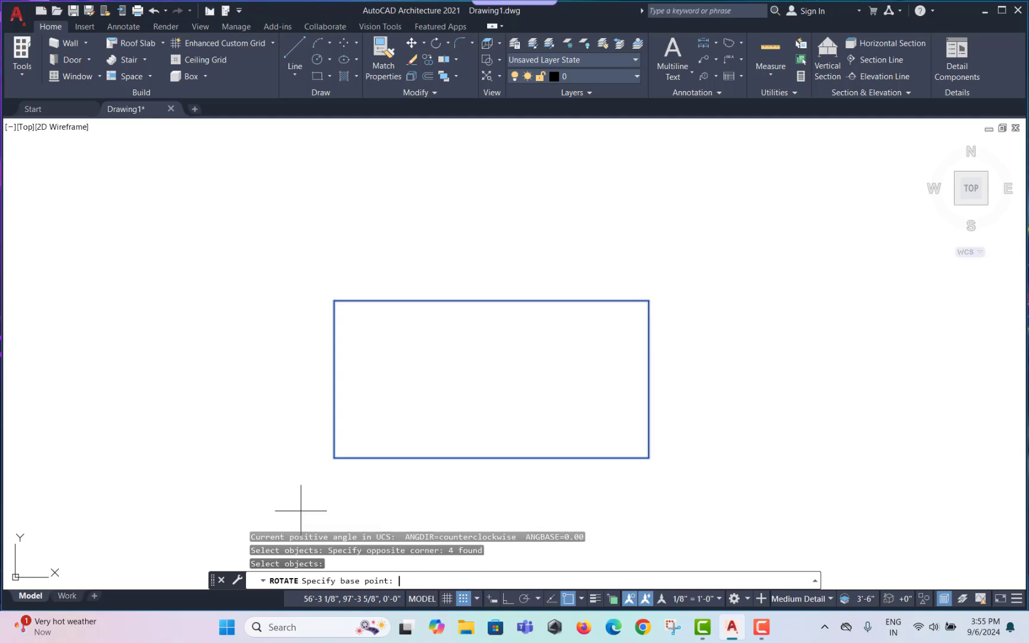
click(334, 458)
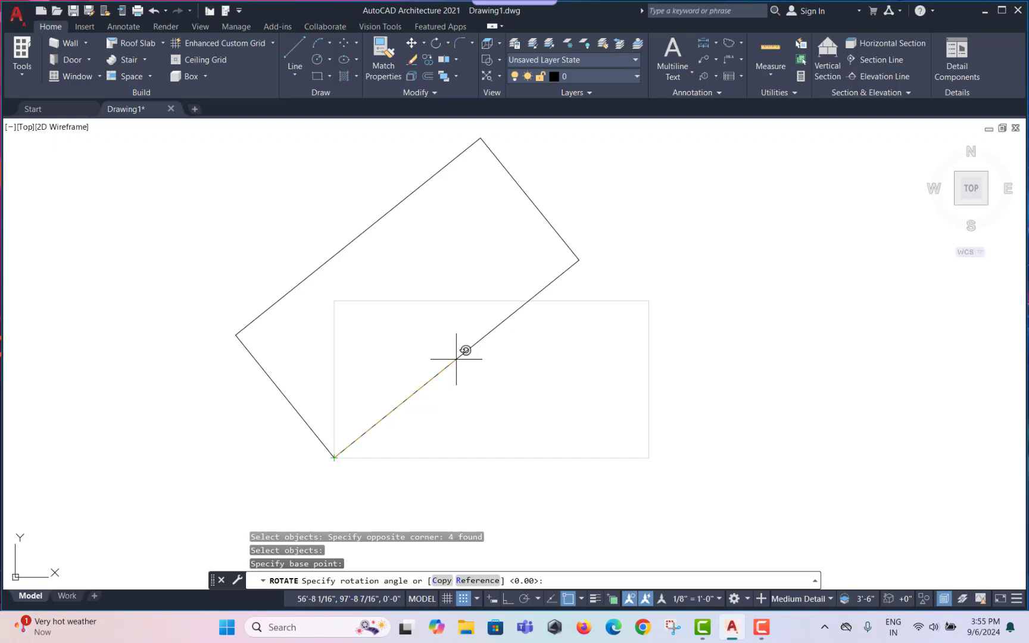
key(Return)
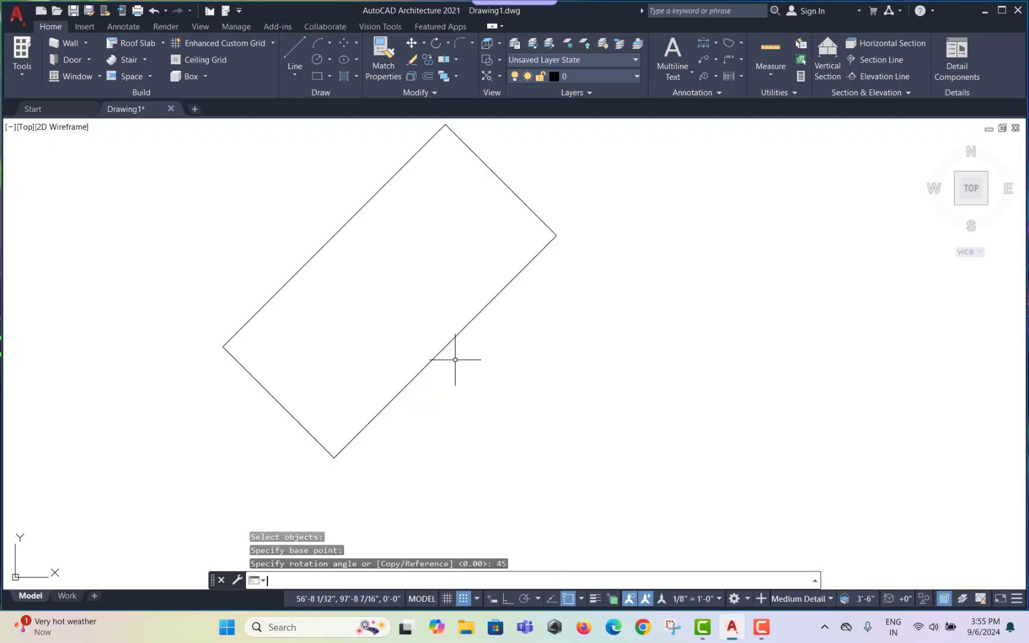
Undo the rectangle's rotation and clear any active command
scroll(445, 387, down, 2)
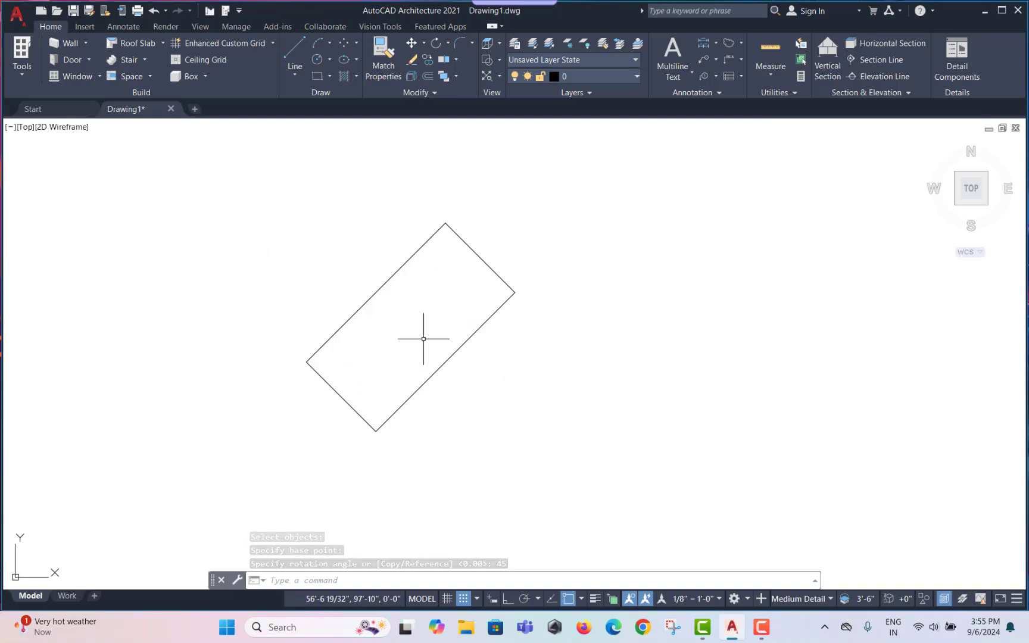
key(ctrl+z)
key(ctrl+z)
key(Escape)
key(Escape)
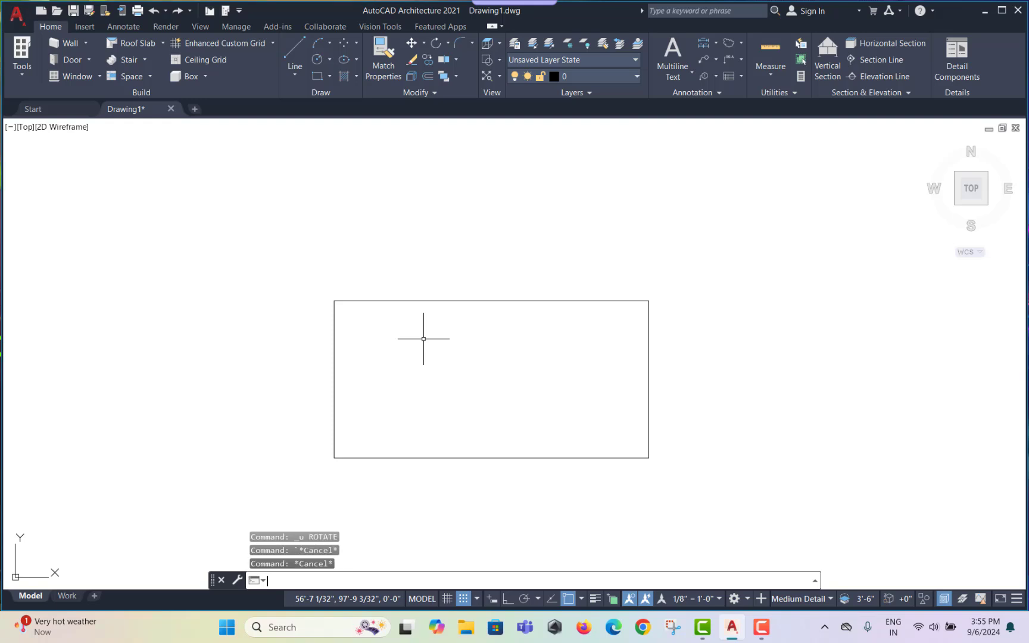
Repeat the Rotate command on the rectangle, turning it 45 degrees about its lower-left corner
text(RO)
key(Return)
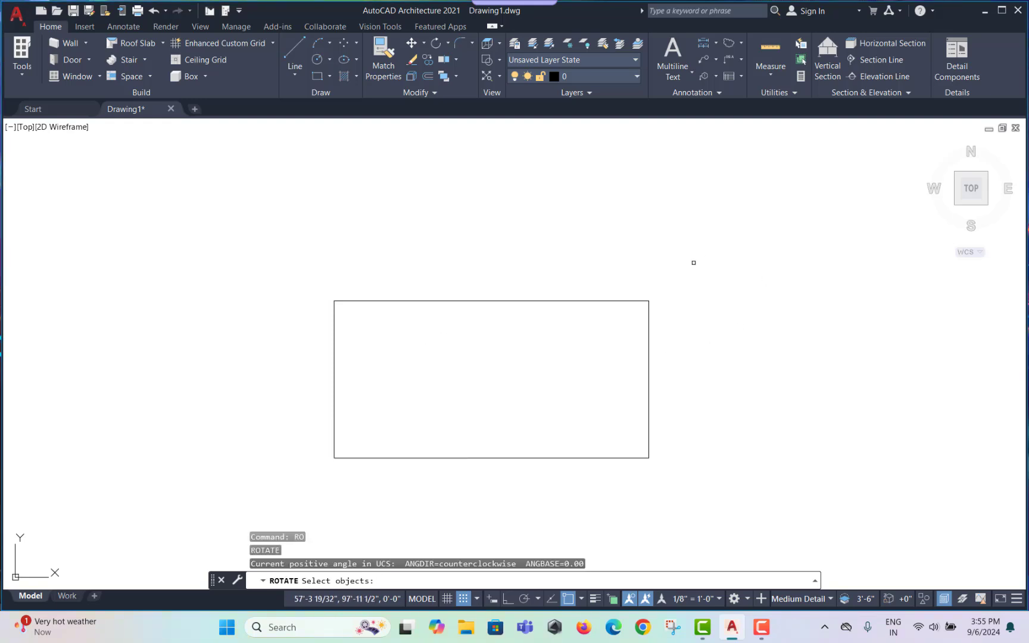
click(694, 262)
click(241, 496)
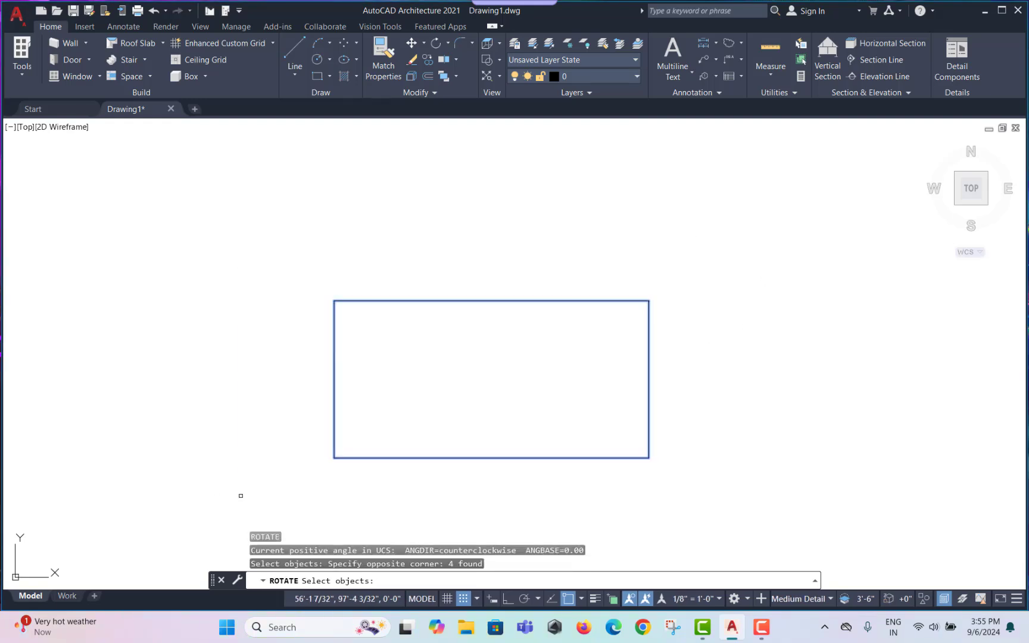
key(Return)
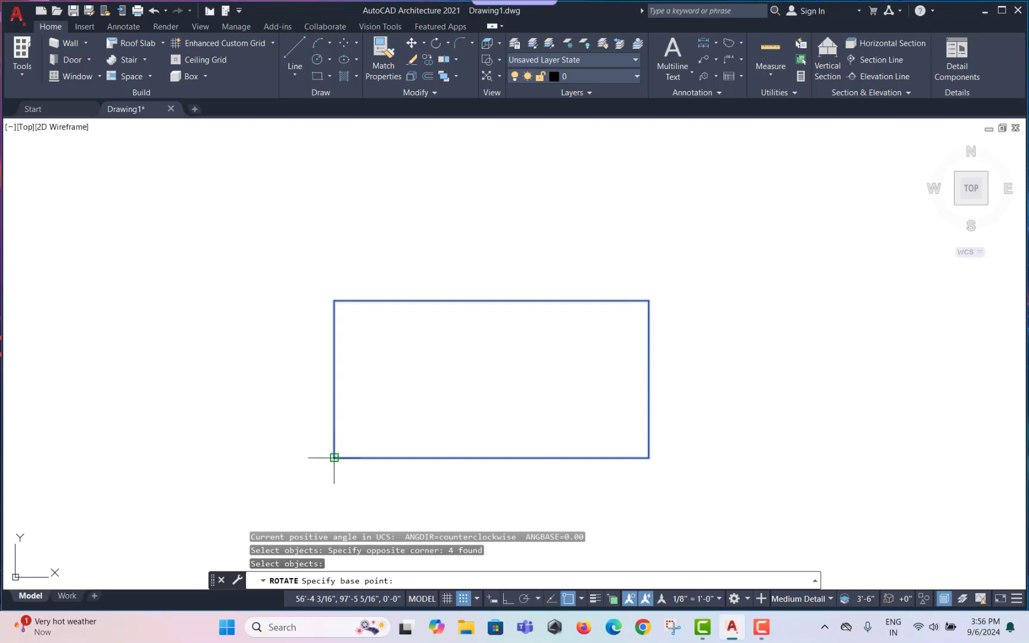
click(334, 458)
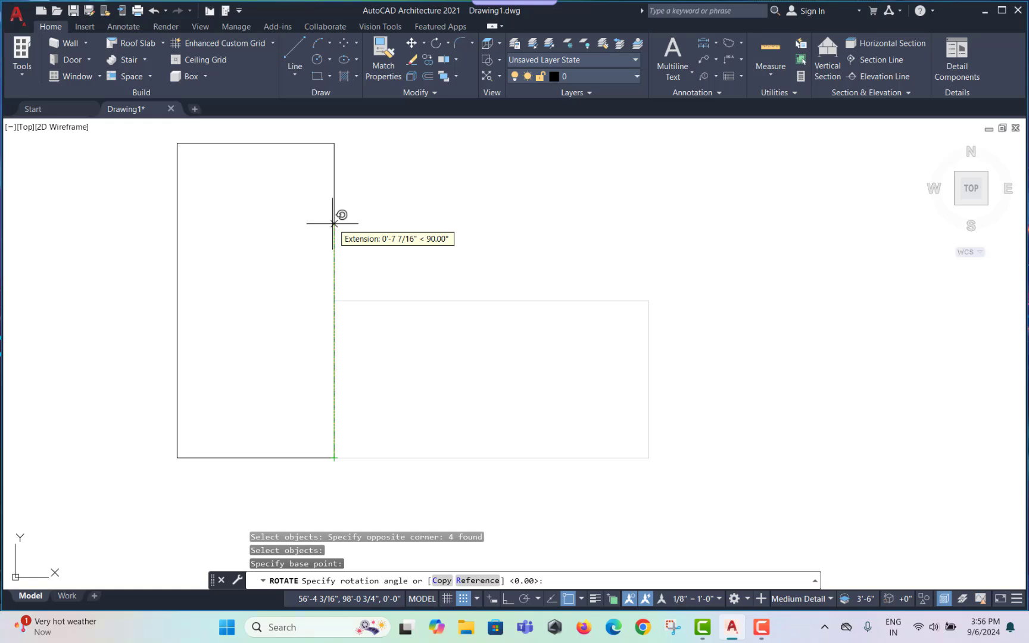
key(Return)
scroll(471, 340, down, 3)
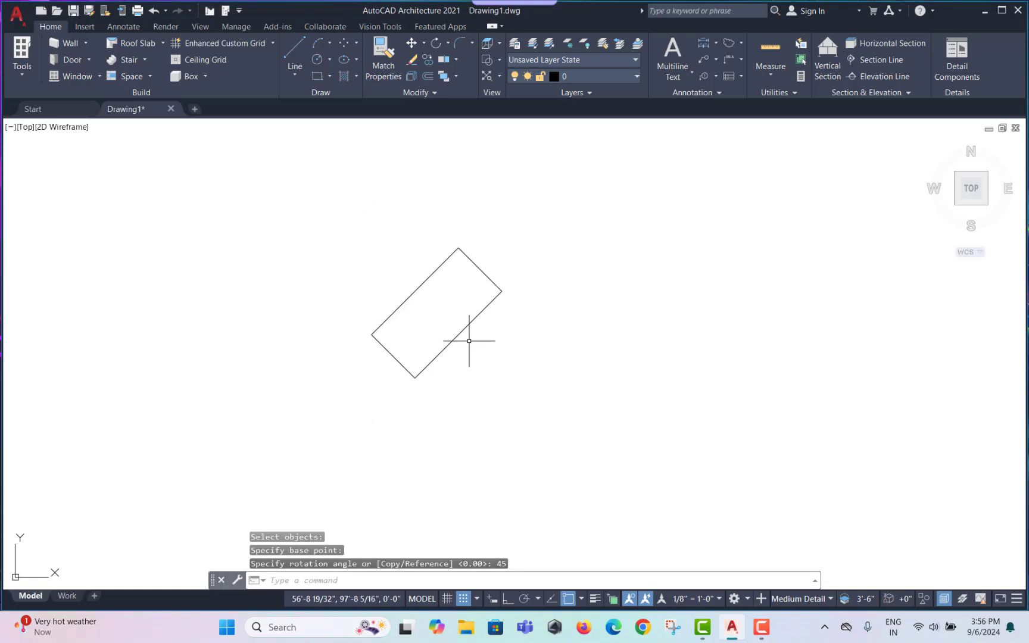
Examine the rotated rectangle and review the Rotate and Offset entries in the sheet's command list
scroll(441, 321, up, 3)
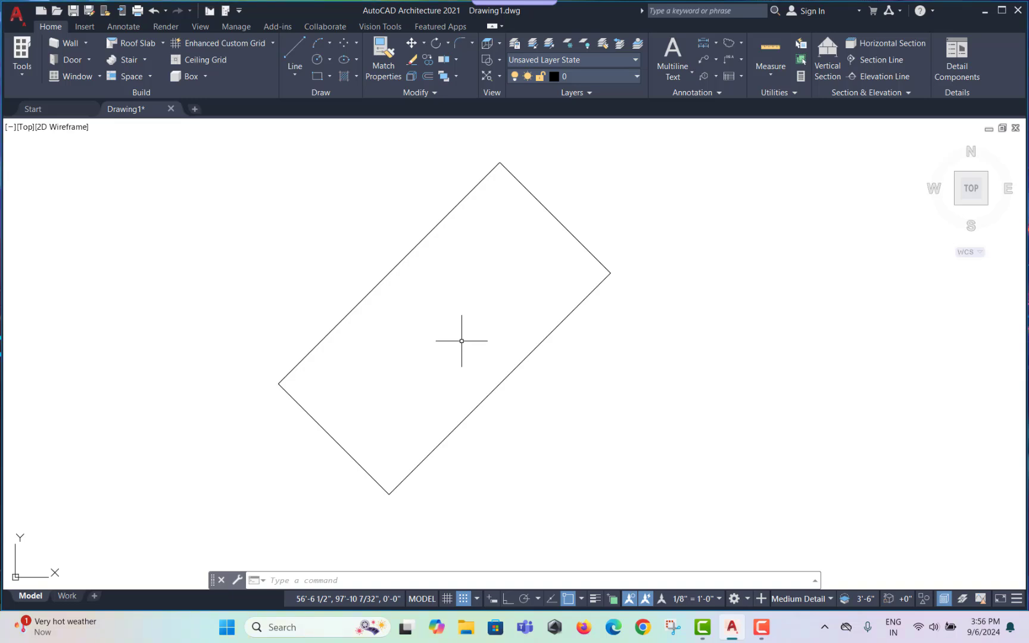
mouse_move(466, 326)
middle_down()
mouse_move(488, 347)
mouse_move(524, 299)
mouse_move(681, 289)
middle_up()
scroll(466, 346, down, 2)
scroll(524, 335, down, 2)
scroll(540, 299, down, 2)
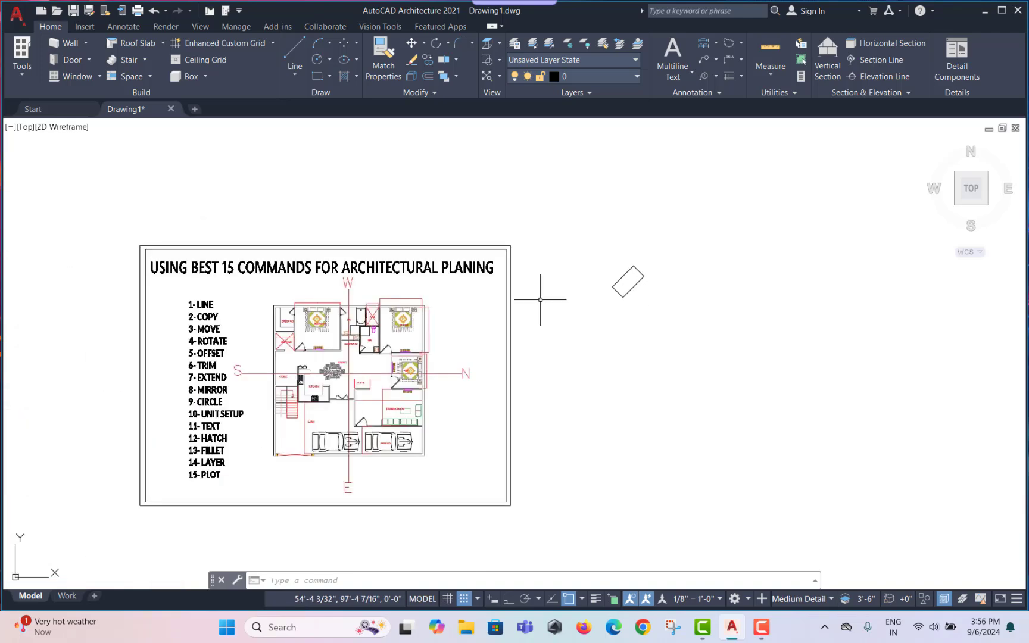
scroll(320, 271, up, 4)
middle_drag(101, 293, 366, 299)
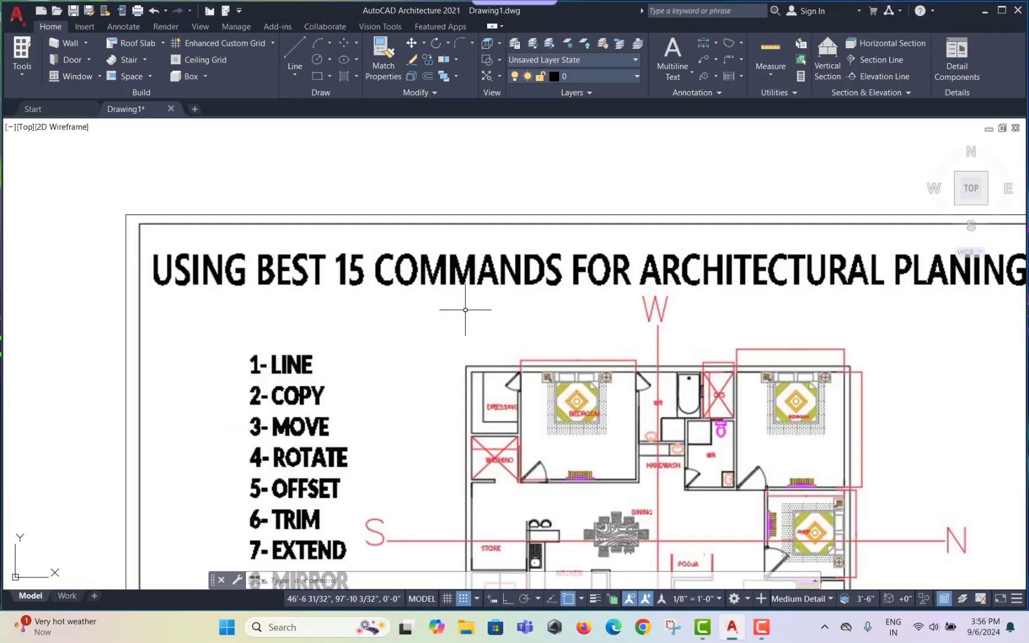
middle_drag(537, 317, 340, 314)
scroll(393, 307, down, 4)
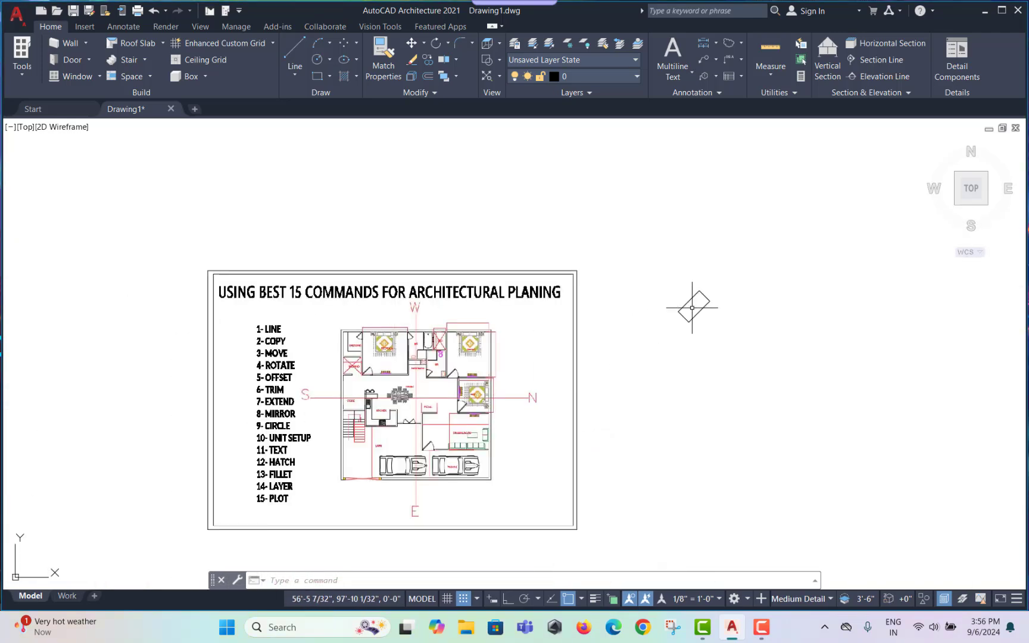
Erase the whole rotated rectangle beside the sheet
scroll(692, 308, up, 2)
scroll(679, 309, up, 2)
middle_drag(679, 309, 706, 294)
click(819, 217)
click(691, 341)
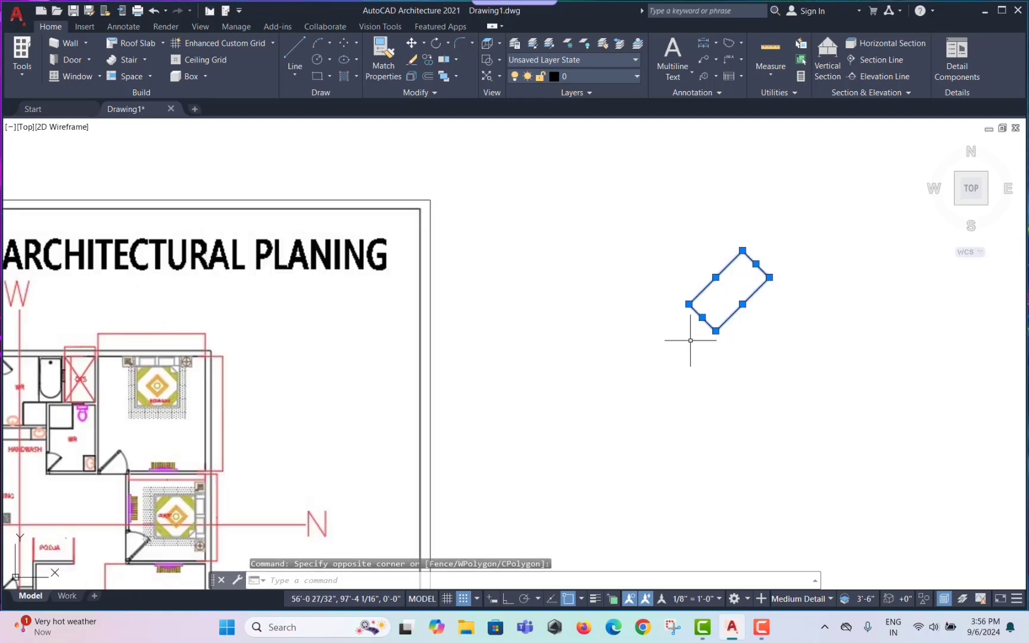
text(e)
key(Return)
Draw a single vertical line in the empty space beside the command sheet and end the Line command
scroll(690, 342, down, 3)
scroll(303, 402, up, 3)
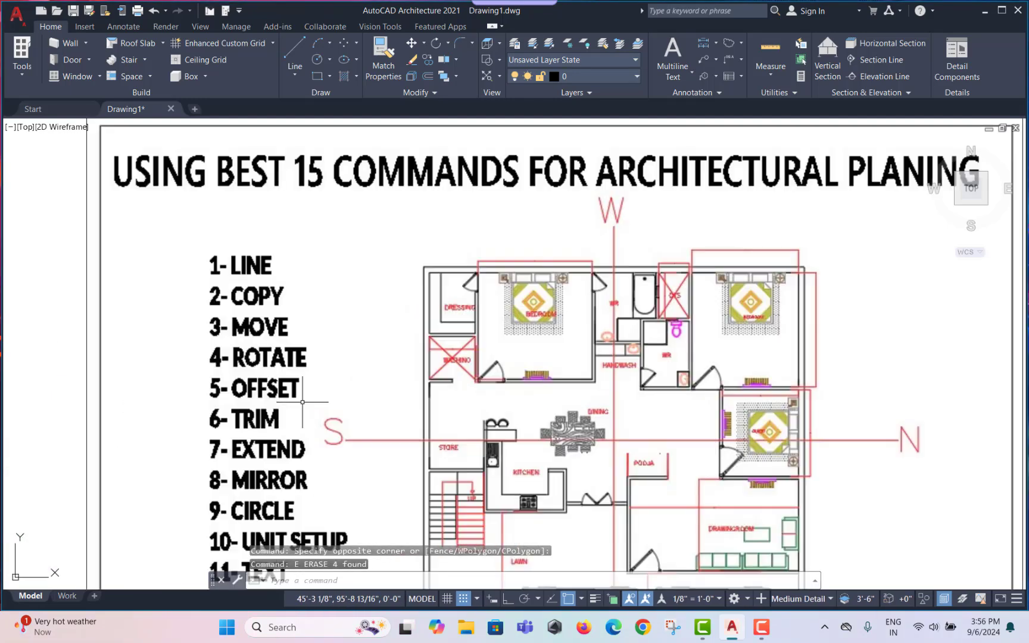
scroll(305, 329, down, 3)
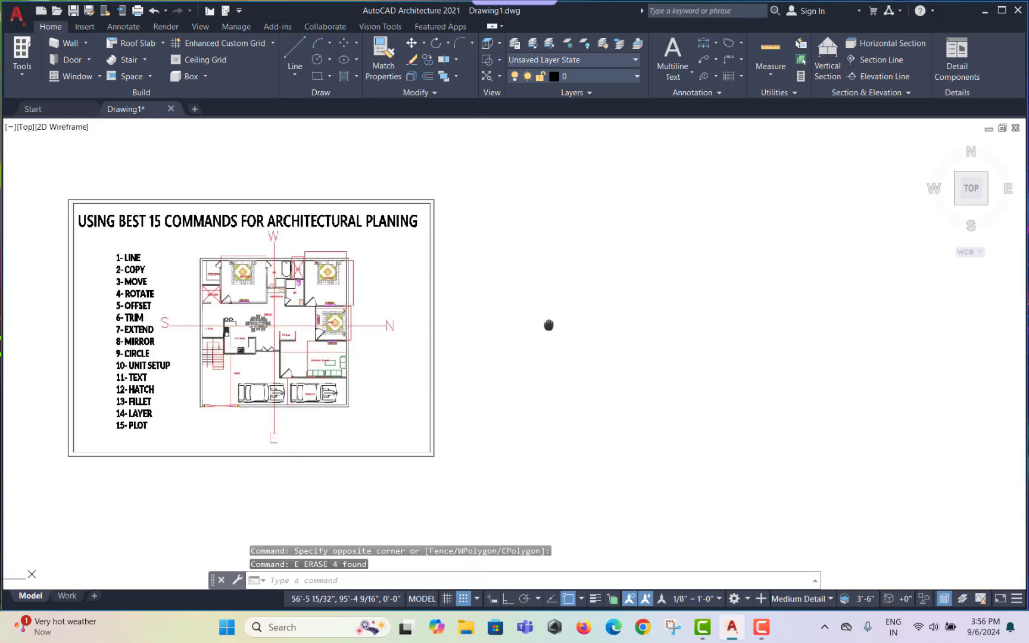
scroll(501, 276, up, 3)
text(l)
key(Return)
click(476, 186)
click(476, 375)
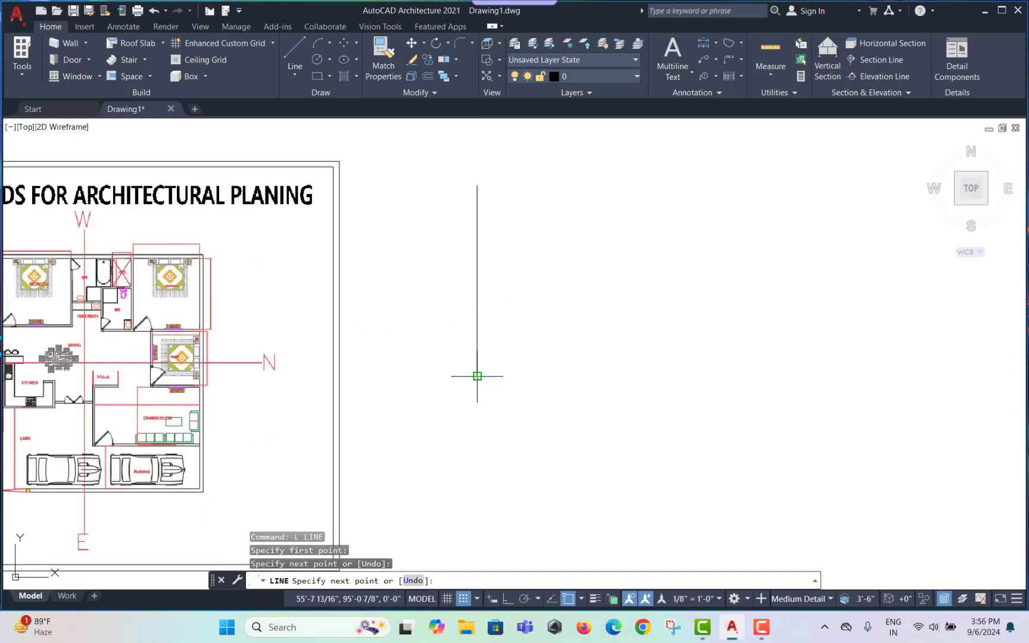
key(Escape)
key(Escape)
Examine the Offset entry in the command list and the parallel wall lines of the floor plan
scroll(490, 234, up, 2)
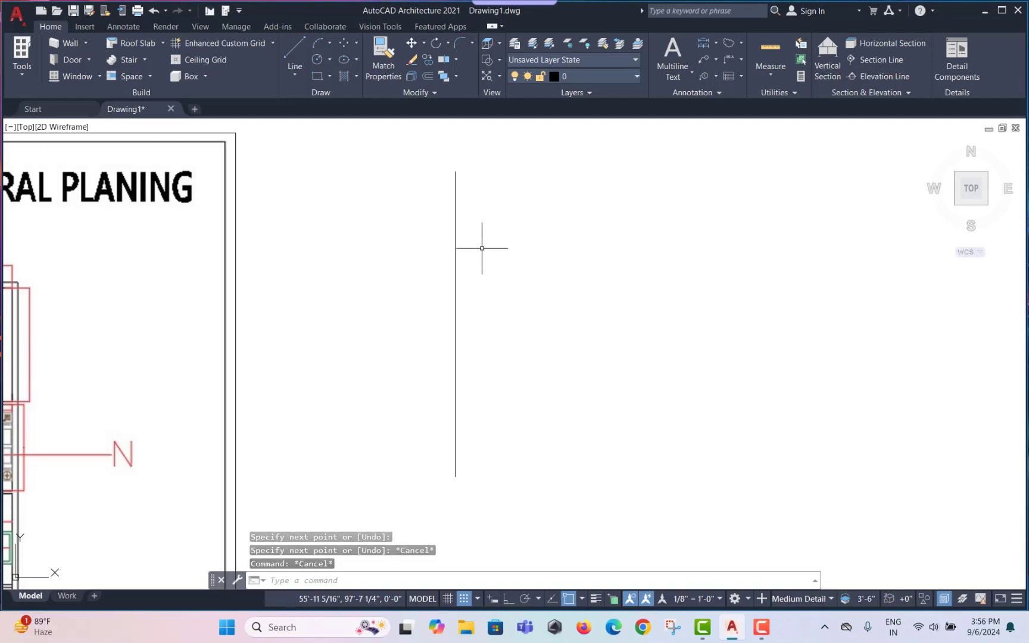
scroll(524, 256, down, 3)
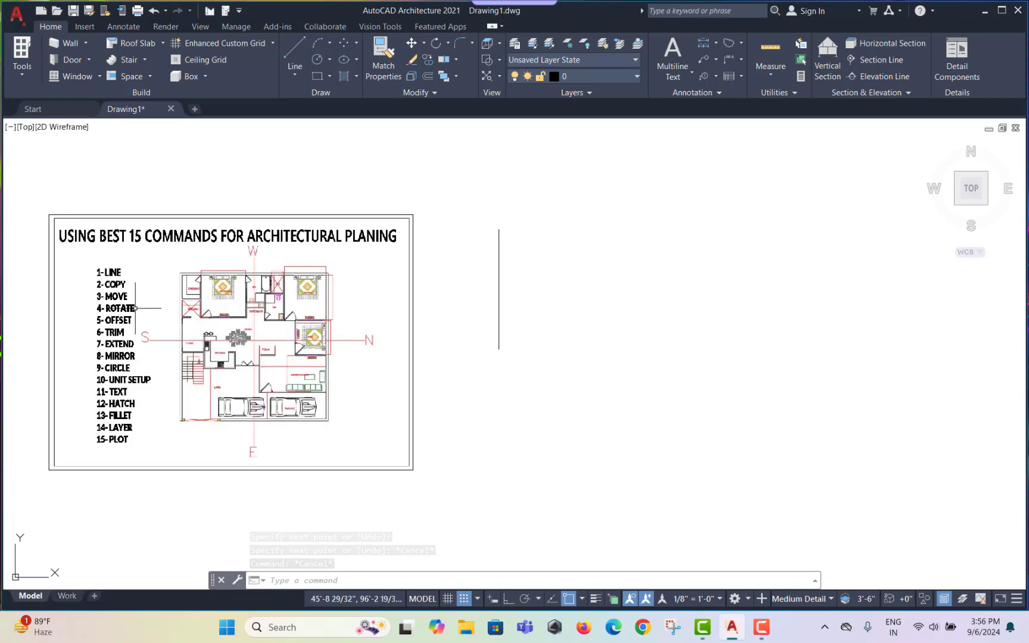
scroll(176, 313, up, 4)
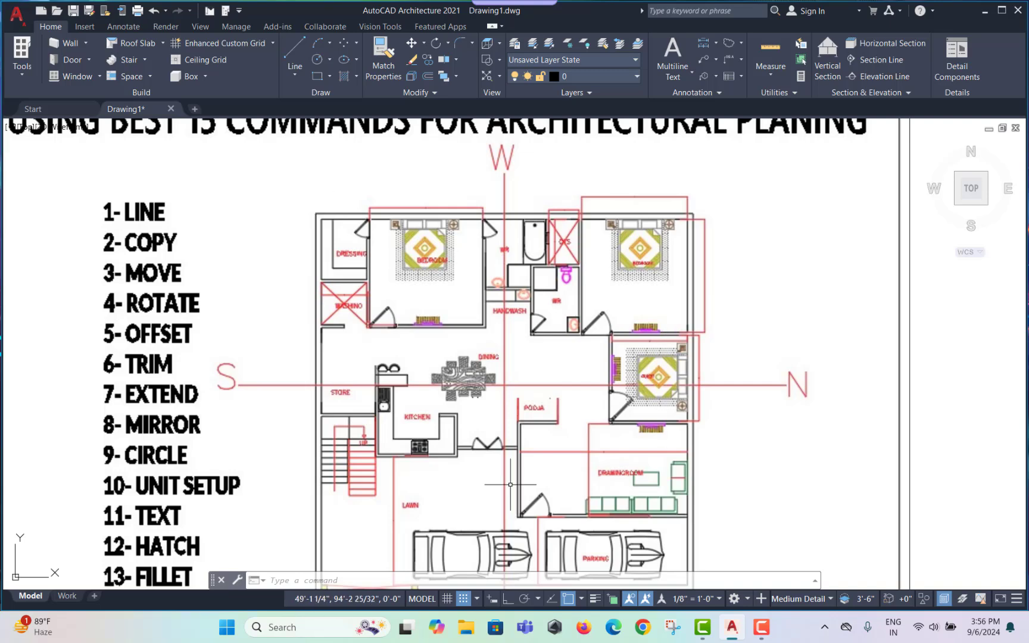
scroll(327, 232, up, 4)
scroll(321, 241, down, 4)
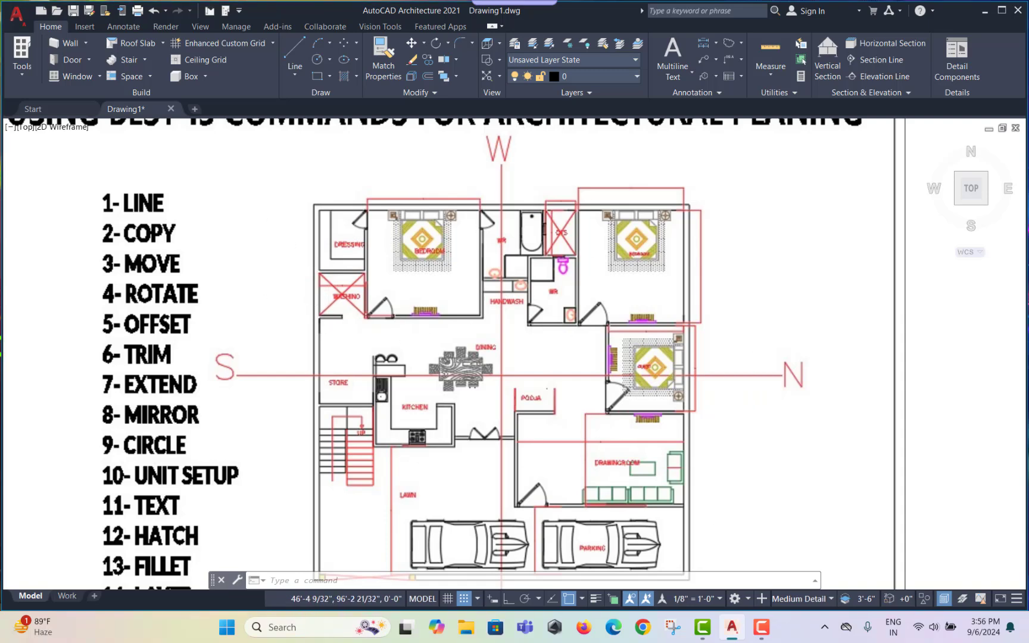
scroll(263, 259, down, 4)
scroll(661, 258, up, 5)
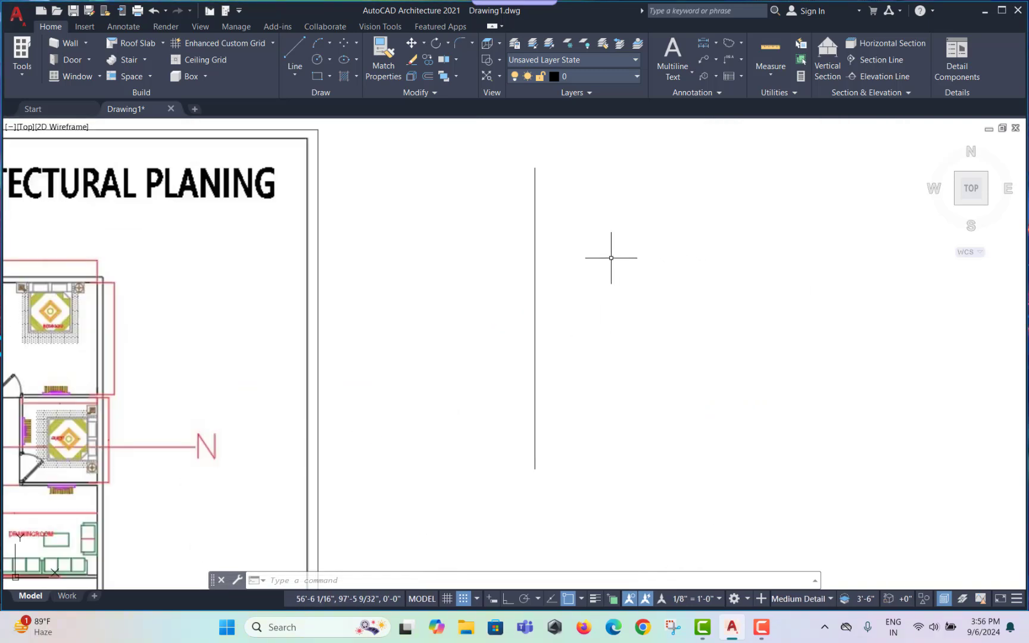
Offset the vertical line to its right at a distance of .5
text(o)
key(Return)
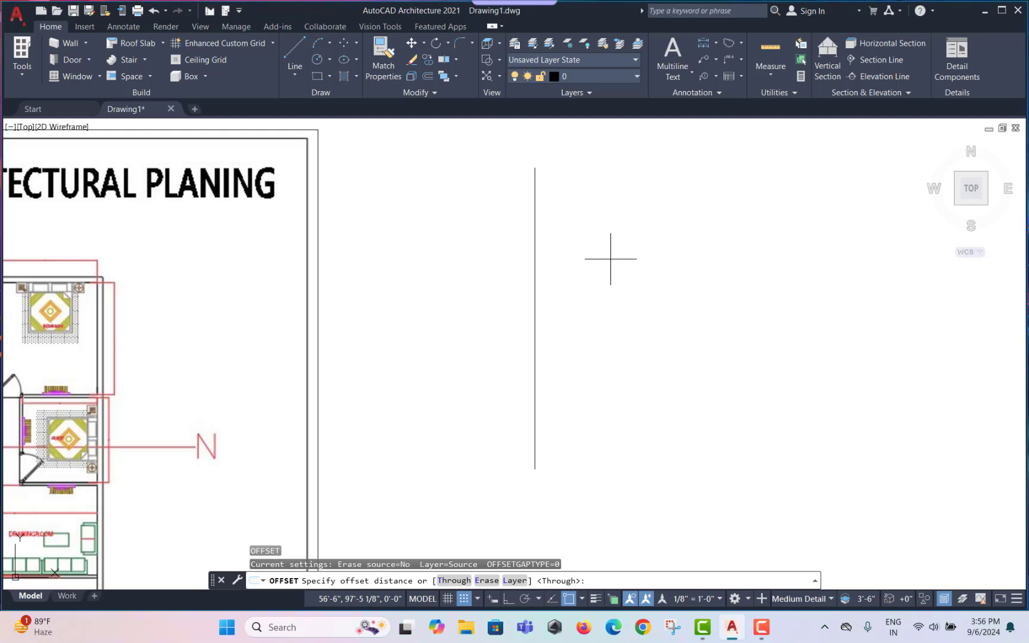
text(.5)
key(Return)
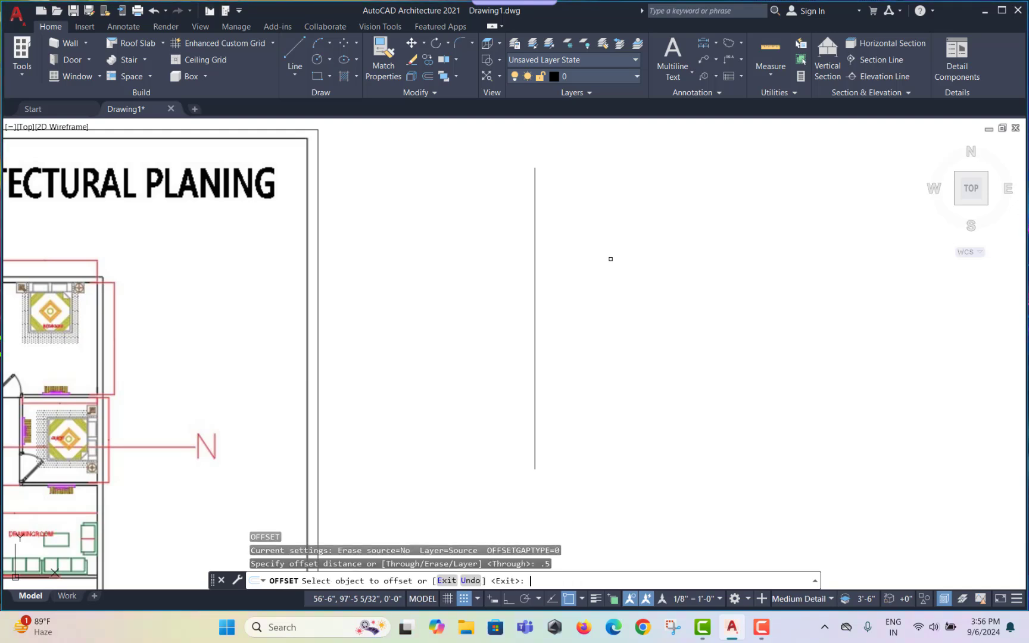
click(536, 222)
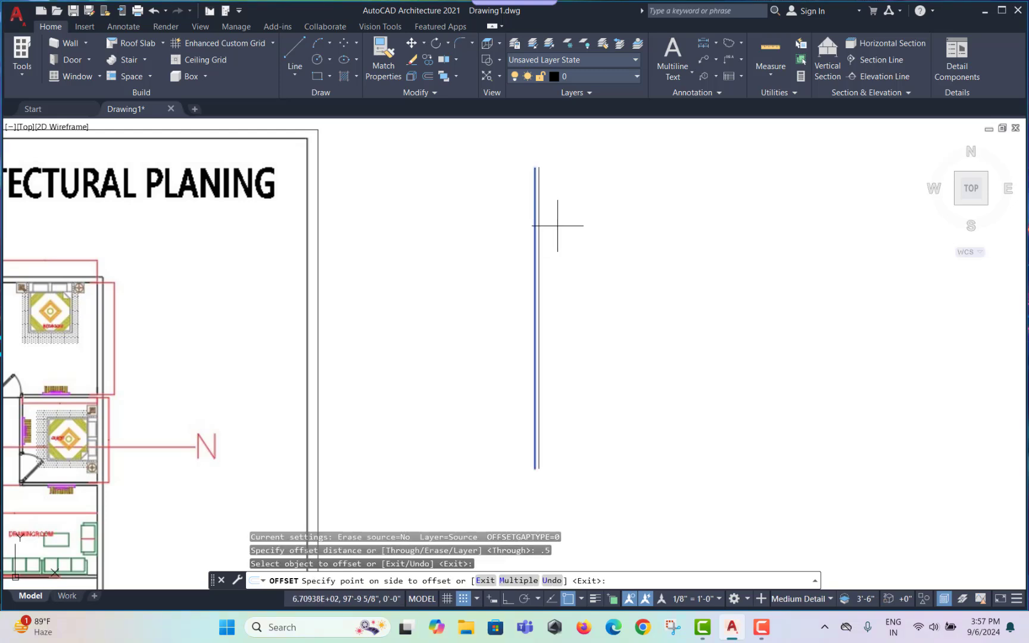
scroll(557, 224, up, 2)
click(554, 225)
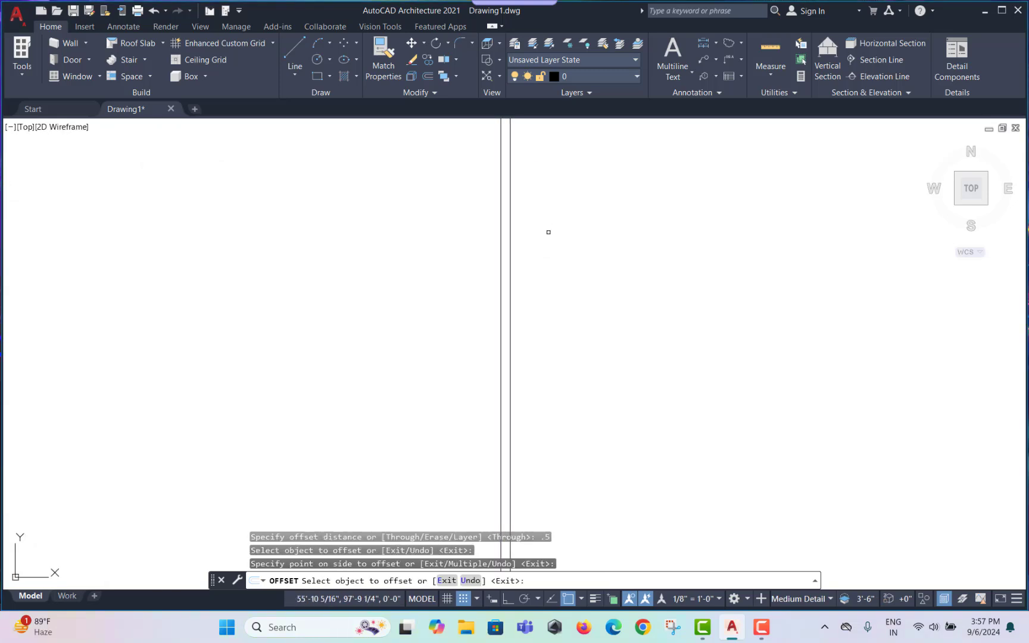
Offset the new vertical line once more to the right at the same distance and end Offset
click(510, 214)
click(586, 202)
scroll(544, 252, down, 2)
right_click(560, 260)
click(580, 276)
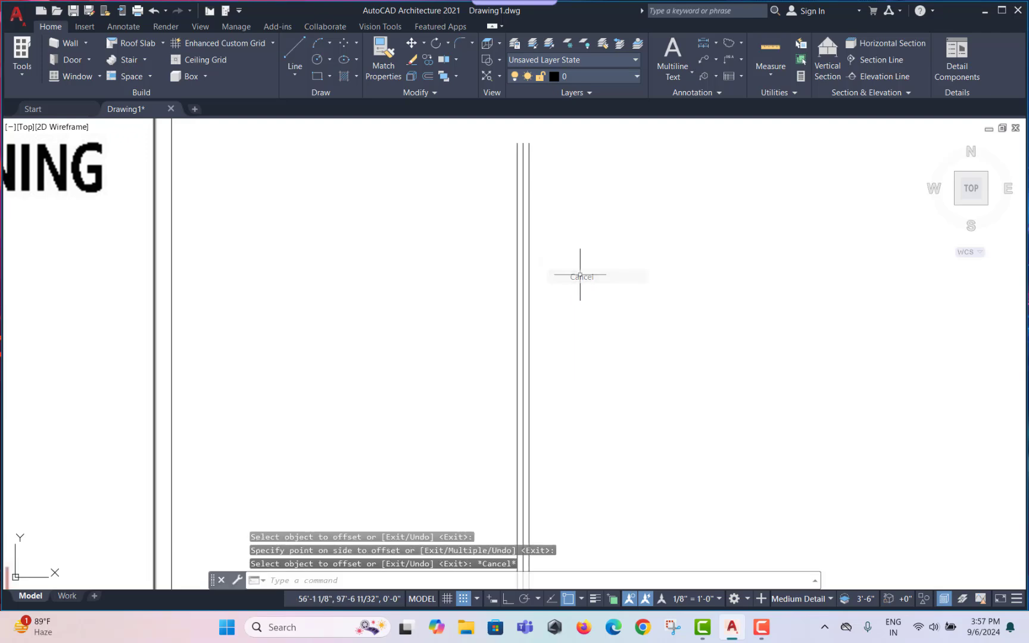
With Ortho on, draw a horizontal line about 2'-5 1/2" long rightward from the rightmost vertical line's upper part
scroll(596, 286, down, 3)
scroll(605, 294, up, 2)
text(l)
key(Return)
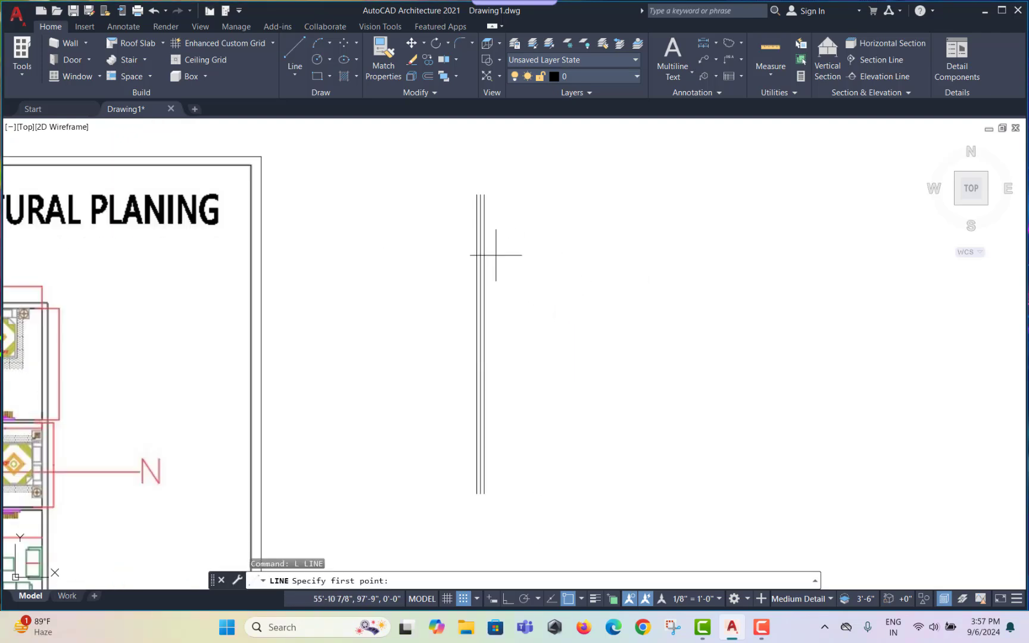
click(485, 248)
key(F8)
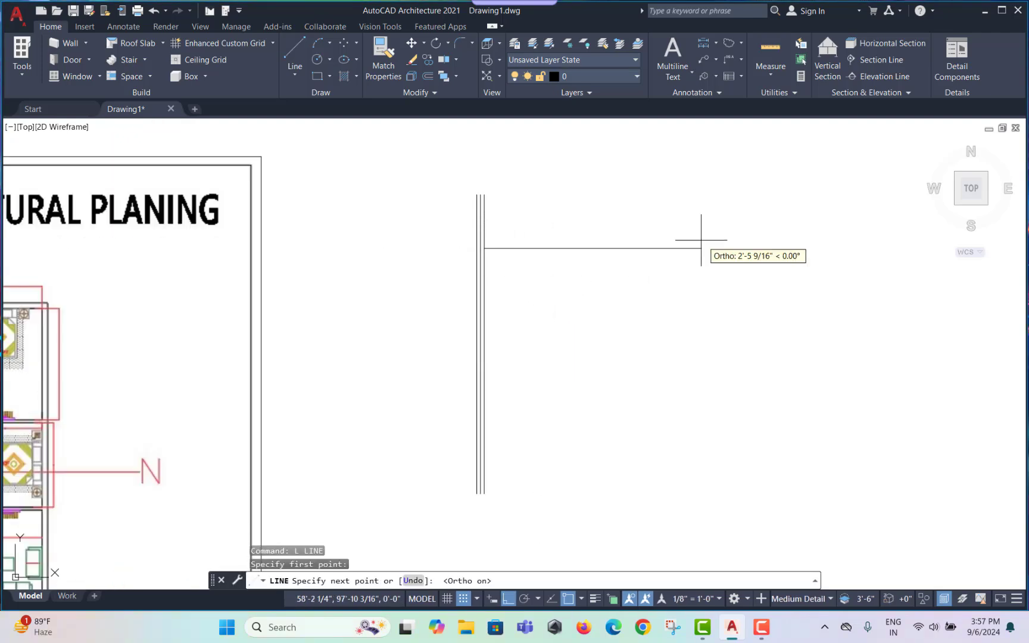
key(Escape)
key(Escape)
scroll(546, 257, up, 2)
key(Escape)
key(Escape)
middle_drag(482, 256, 428, 264)
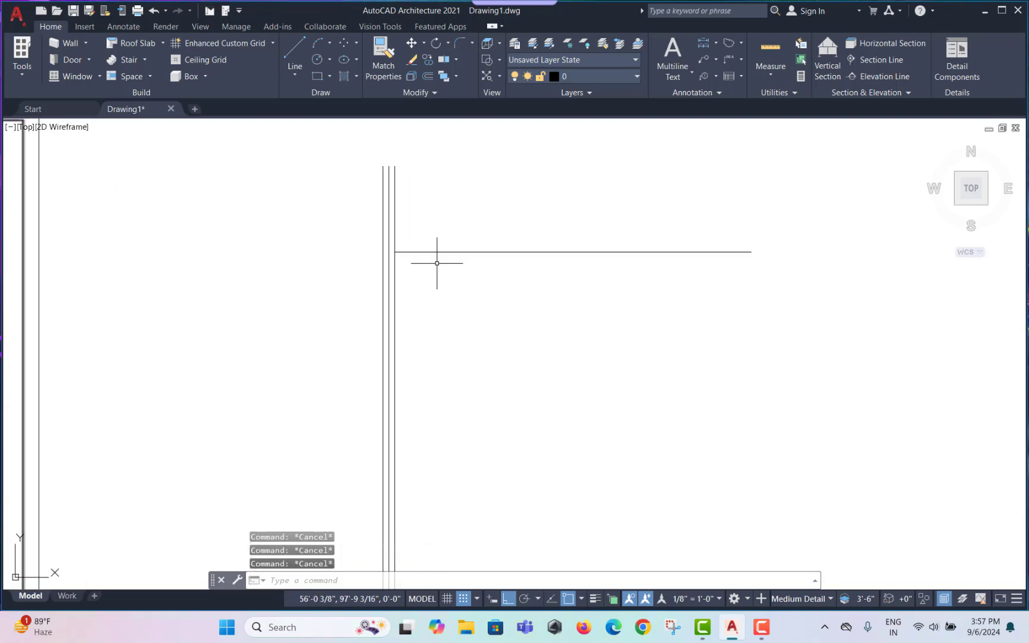
Offset the horizontal line downward twice at a distance of 1, each copy from the previous one
text(o)
key(Return)
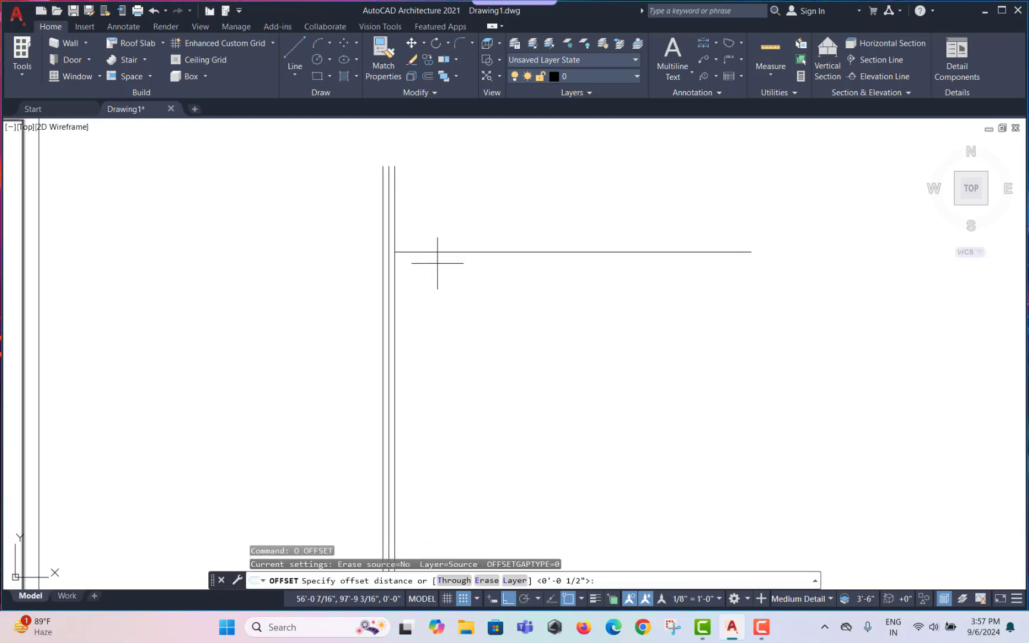
text(1)
key(Return)
click(448, 252)
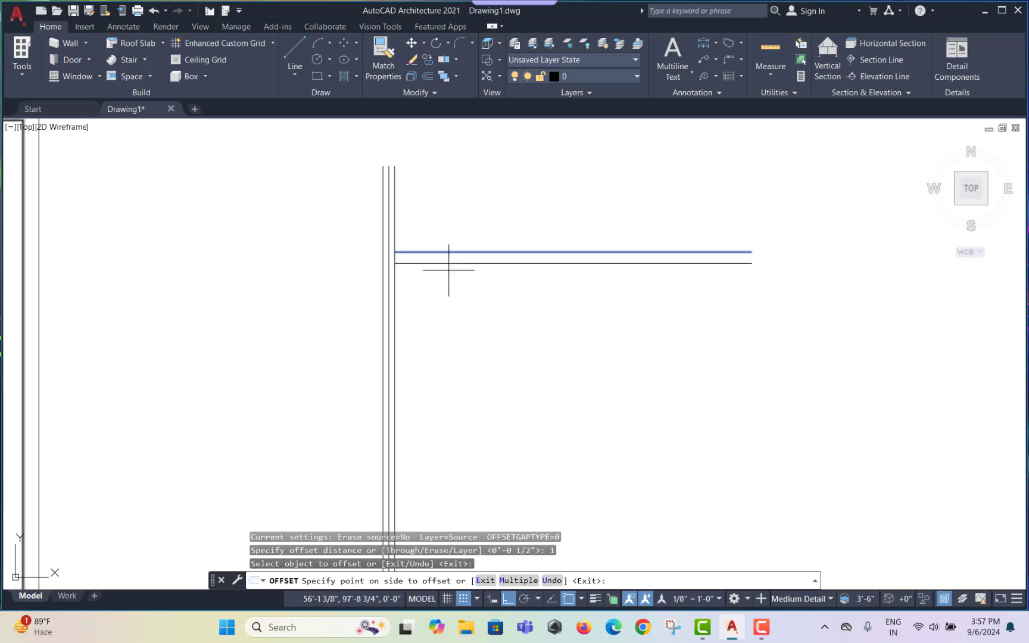
click(445, 280)
click(467, 264)
click(469, 301)
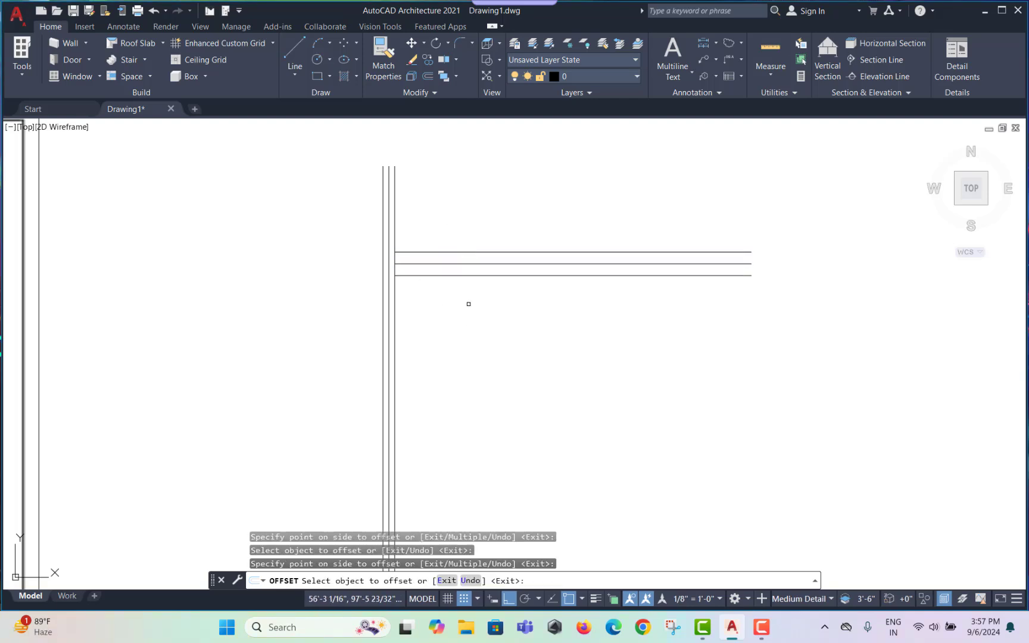
Offset the original horizontal line upward twice at the same distance, then end Offset and clear the selection
click(473, 250)
click(475, 220)
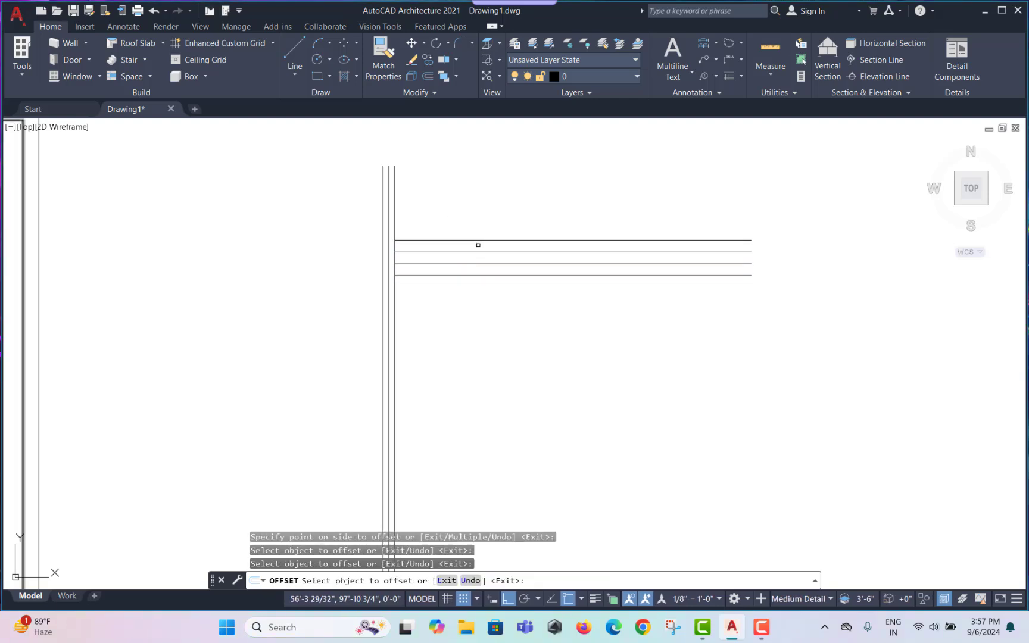
click(475, 242)
click(475, 198)
key(Escape)
click(473, 222)
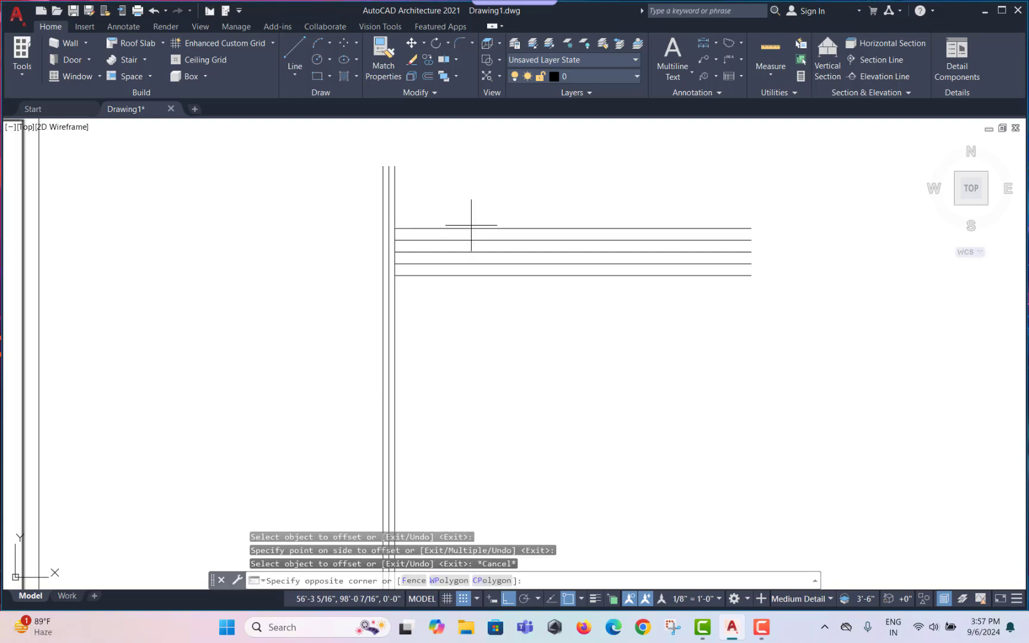
key(Escape)
key(Escape)
Erase all the vertical and horizontal practice lines beside the sheet
scroll(535, 195, down, 4)
click(584, 187)
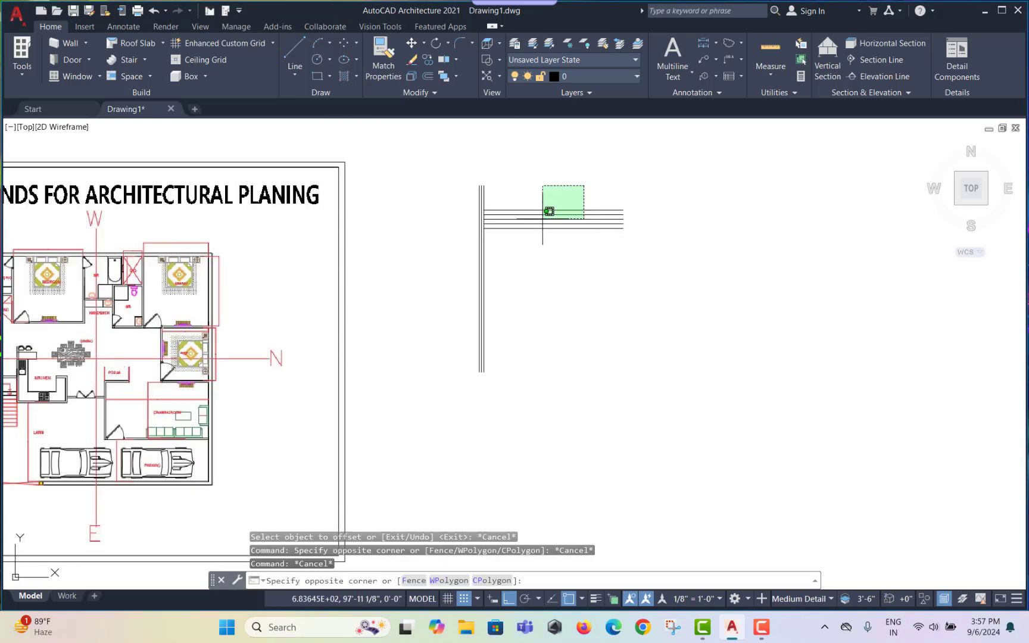
click(432, 257)
text(e)
key(Return)
Examine the Trim entry in the sheet's command list and the adjacent floor plan
middle_drag(375, 333, 891, 235)
middle_drag(569, 213, 517, 261)
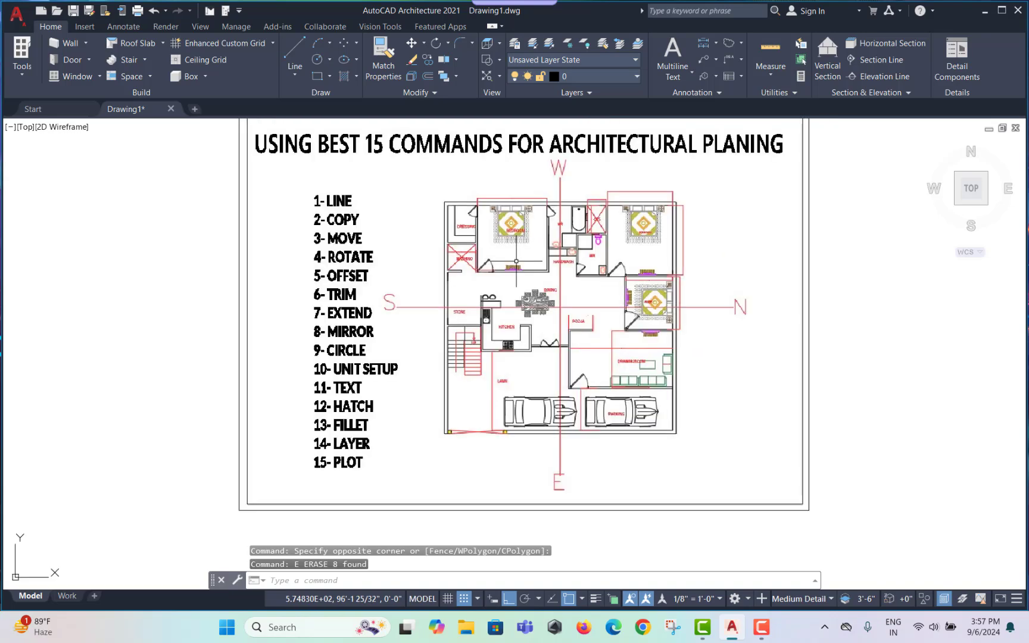
middle_drag(649, 288, 633, 290)
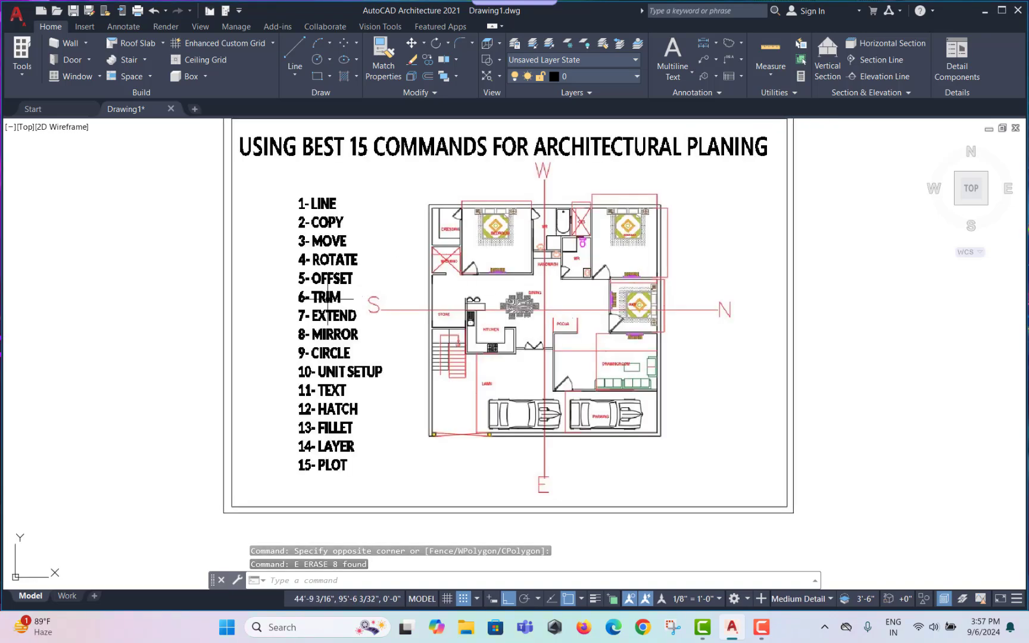
scroll(327, 298, up, 3)
scroll(340, 292, down, 1)
scroll(344, 304, down, 3)
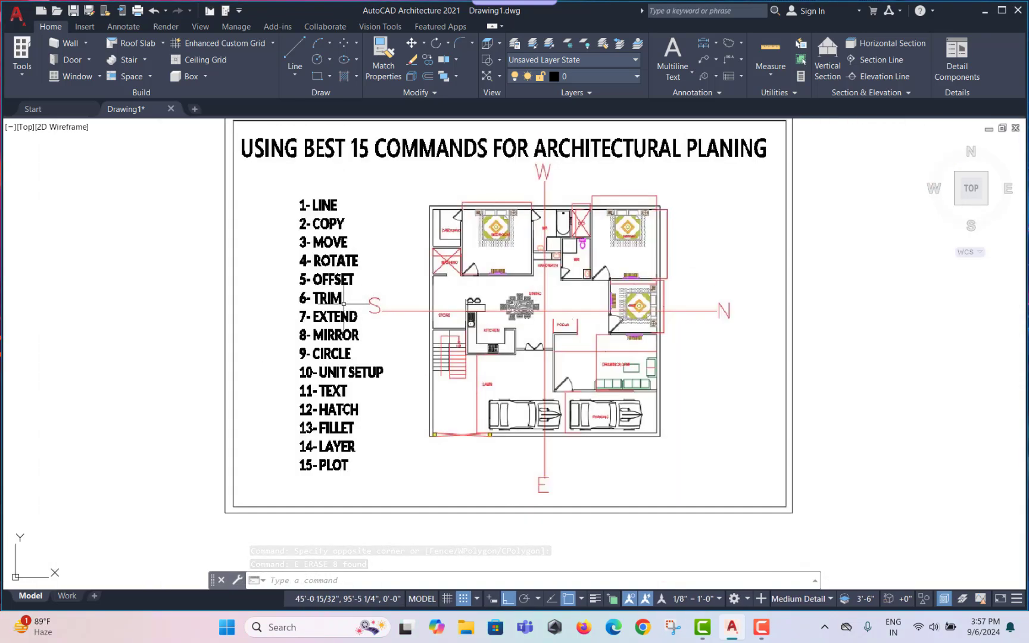
scroll(460, 232, up, 3)
scroll(452, 303, up, 2)
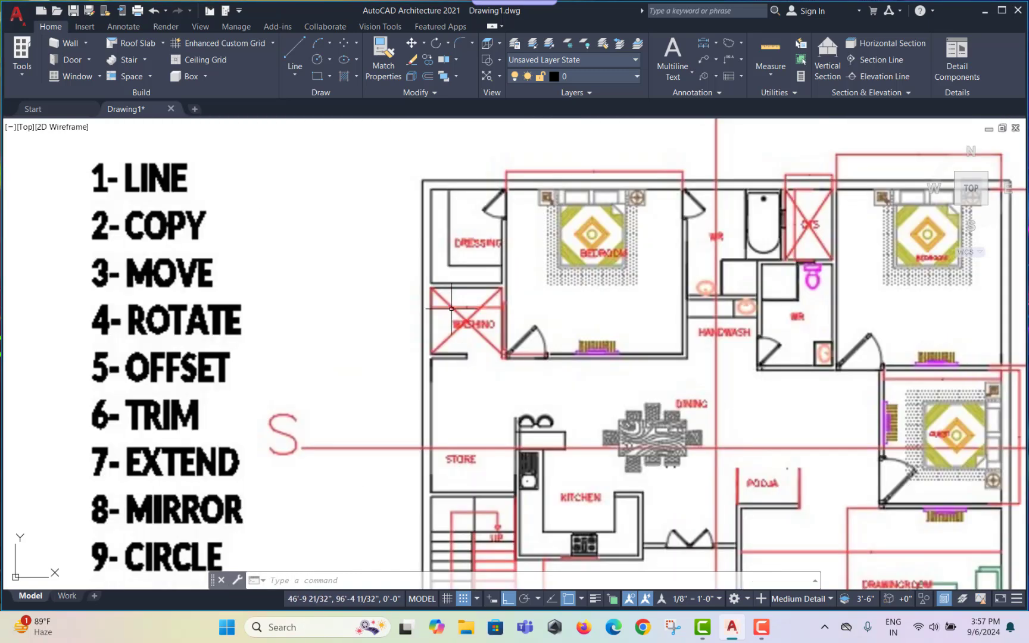
middle_drag(377, 459, 384, 403)
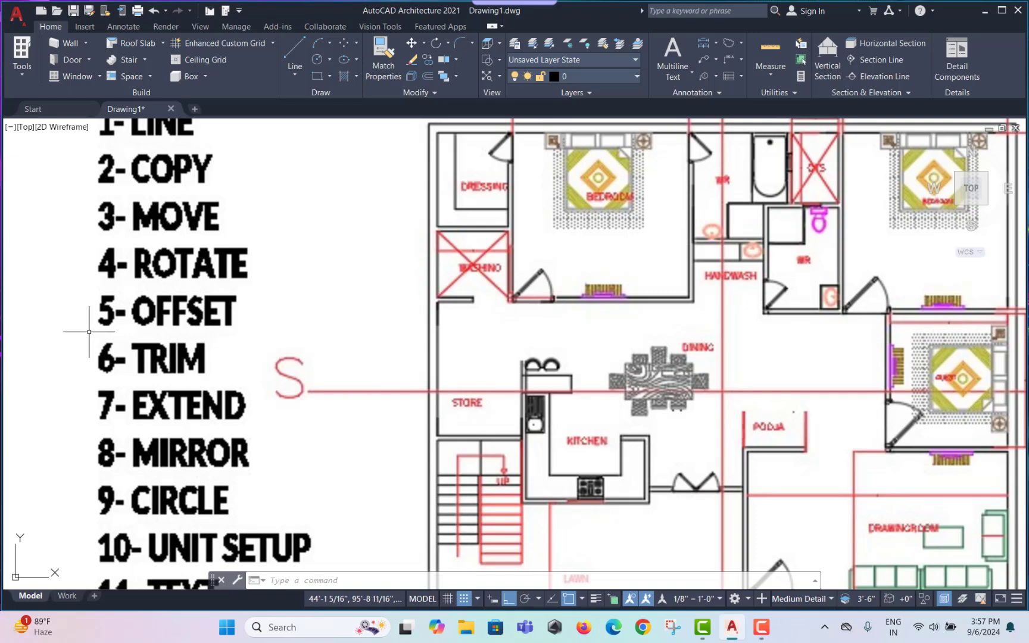
Draw a vertical line in the empty space beside the sheet with Ortho on
scroll(327, 393, down, 7)
scroll(506, 351, up, 3)
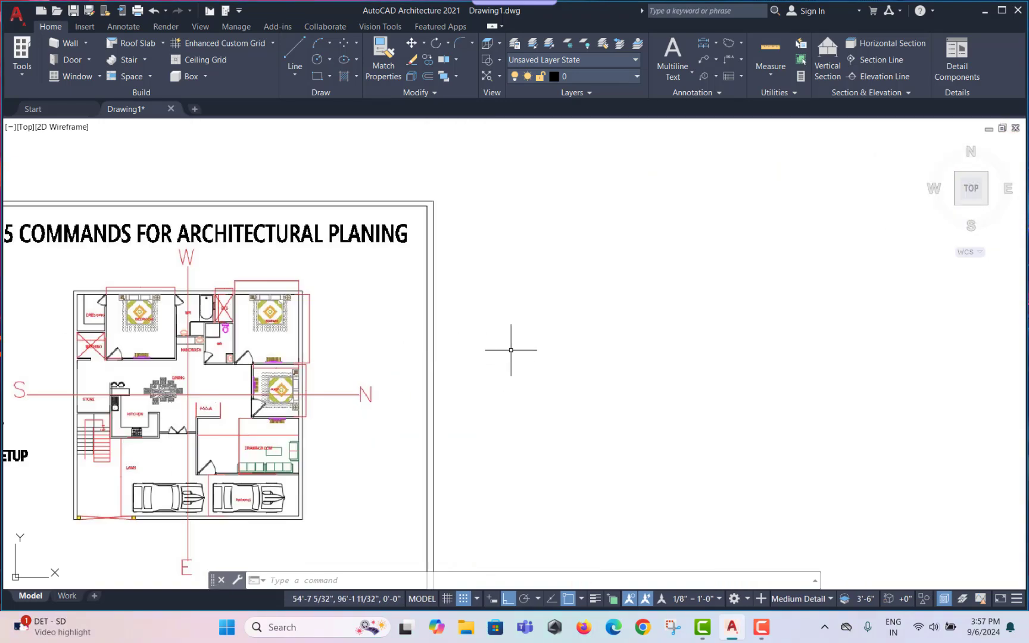
text(l)
key(Return)
click(533, 292)
click(543, 408)
key(Escape)
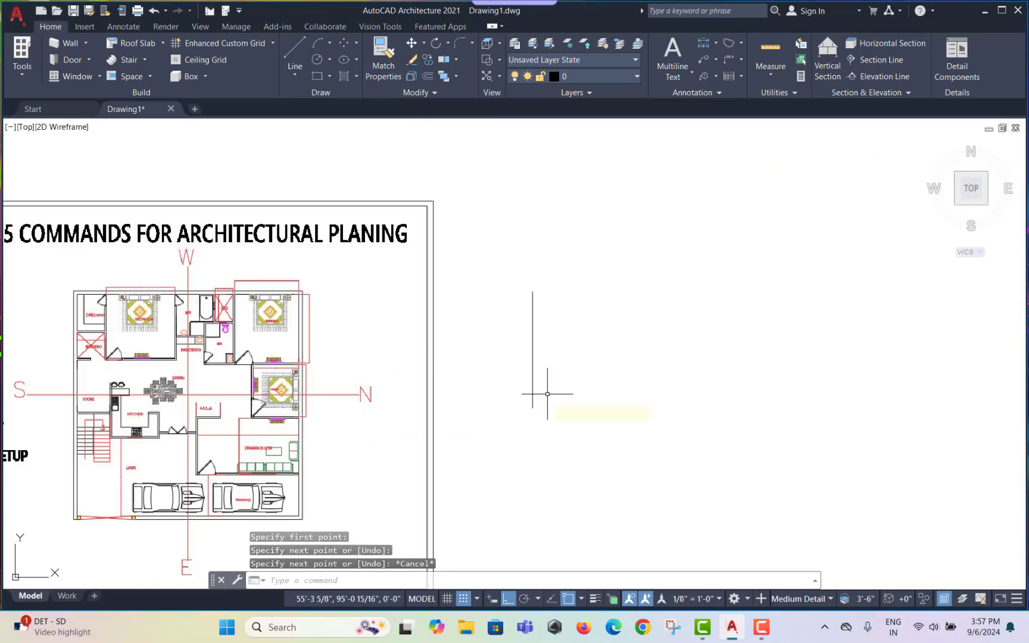
Draw a horizontal line to the right from the top end of the vertical line
key(Return)
scroll(534, 308, up, 2)
click(531, 282)
click(710, 281)
key(Return)
Draw a vertical line crossing the existing horizontal line and a second, lower horizontal line crossing that vertical line
key(Return)
middle_drag(691, 283, 602, 278)
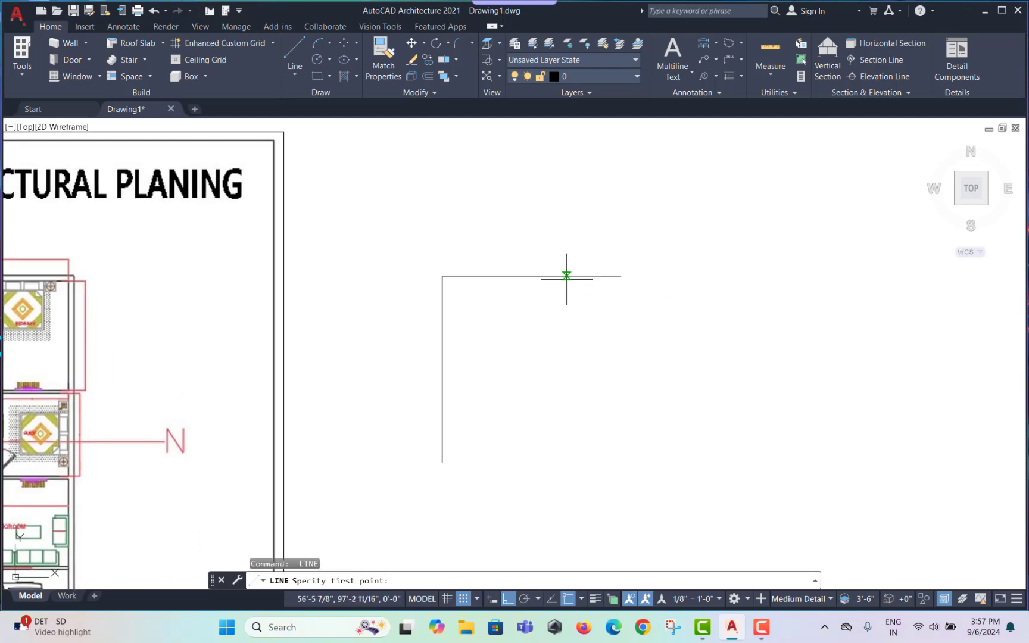
click(551, 232)
click(568, 373)
key(Return)
key(Return)
click(636, 322)
click(520, 321)
key(Return)
middle_drag(671, 351, 574, 349)
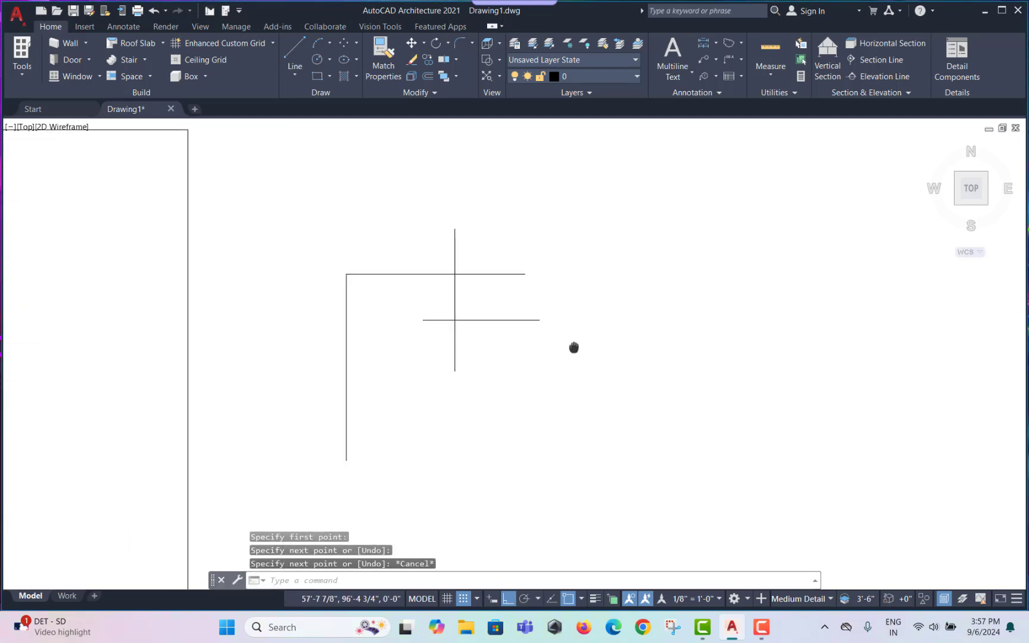
Draw a separate horizontal line to the right of the crossing lines and continue it straight down from its right end
key(Return)
click(642, 259)
click(757, 261)
click(756, 373)
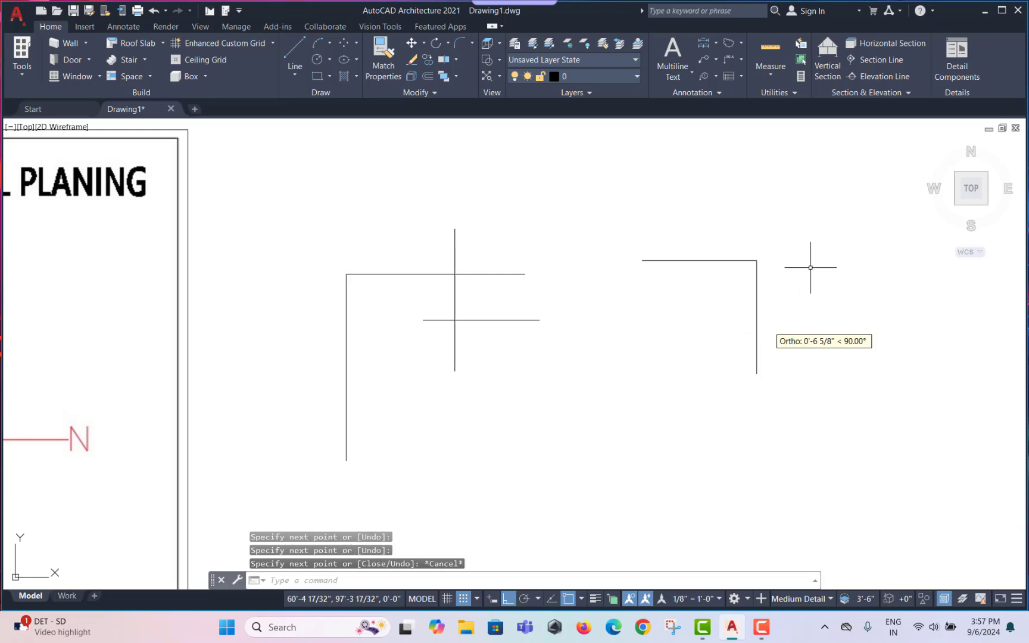
key(Escape)
middle_drag(604, 309, 641, 324)
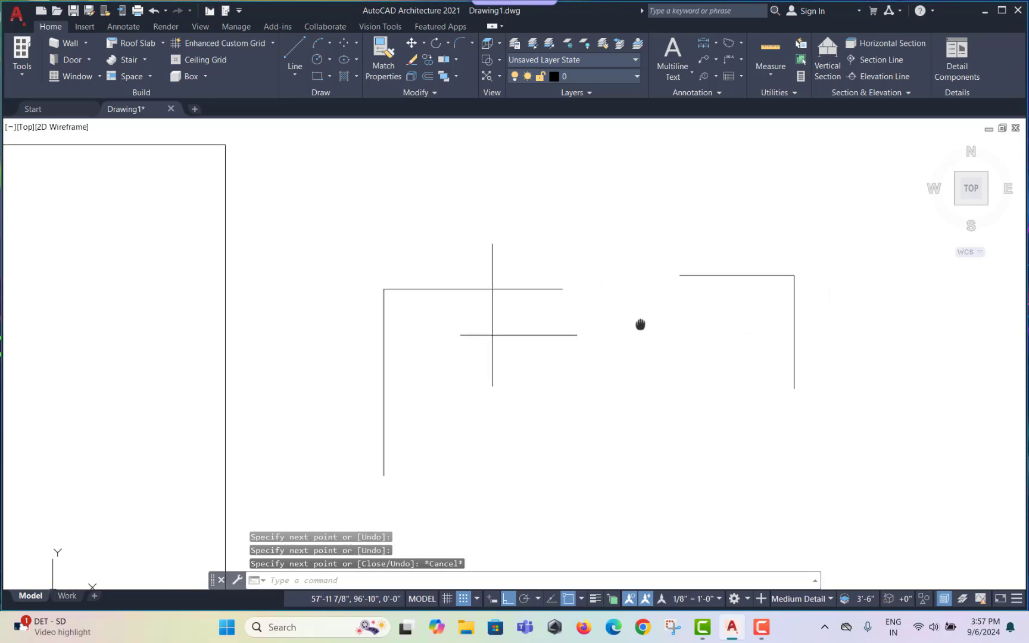
key(Escape)
key(Escape)
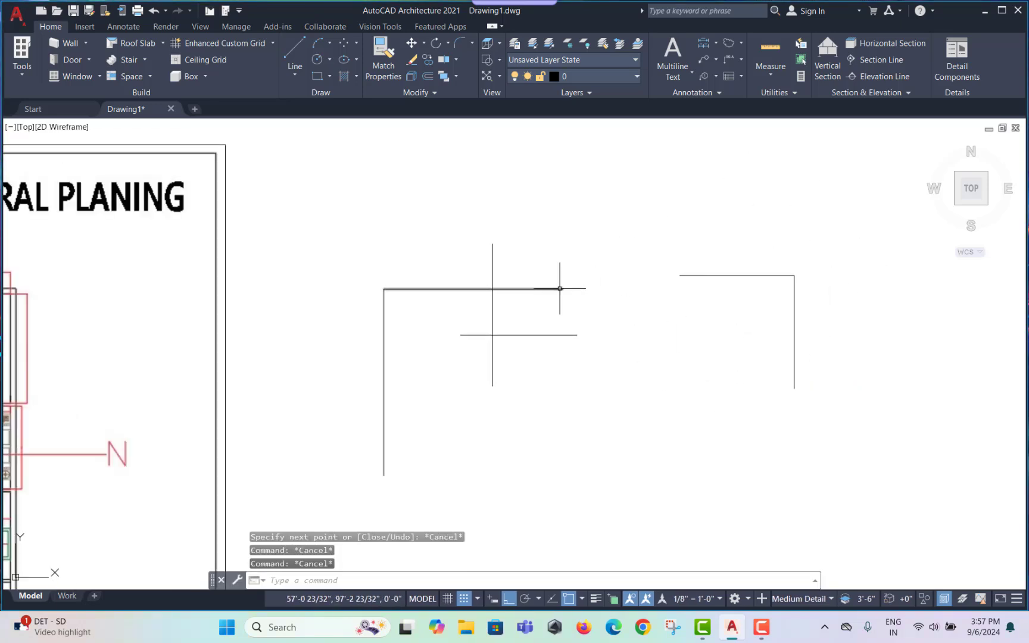
Trim the projecting ends of the crossing vertical and horizontal lines, and remove the short lower horizontal stub
text(TR)
key(Return)
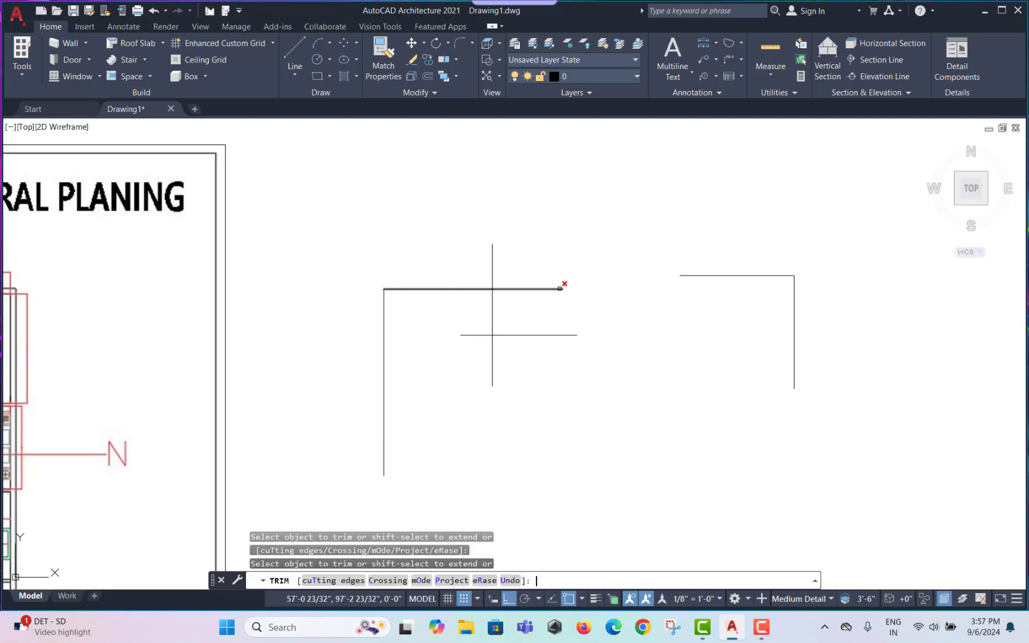
key(Escape)
text(T)
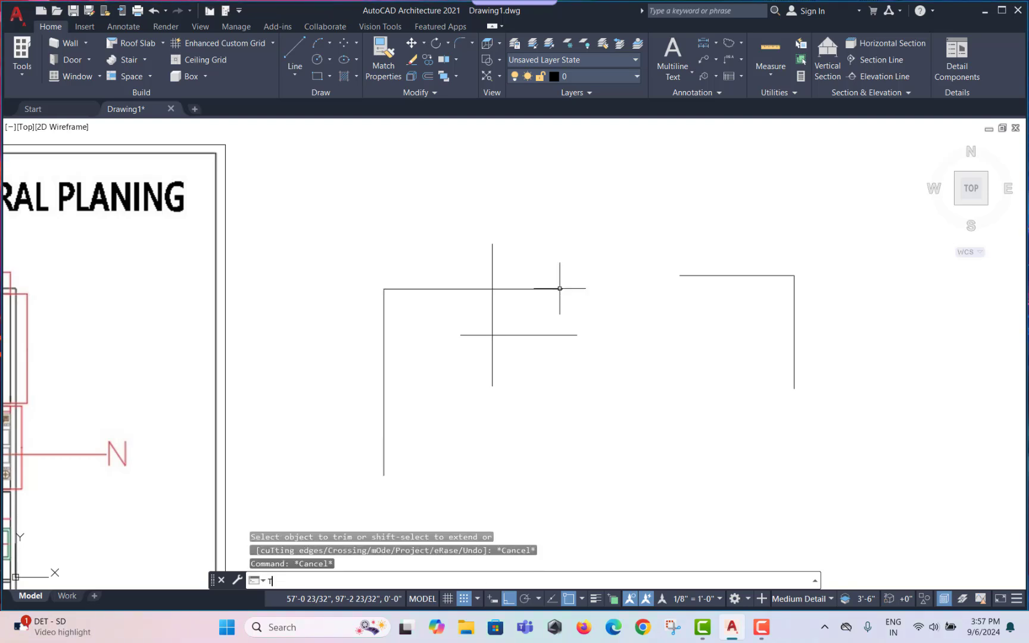
text(R)
key(Return)
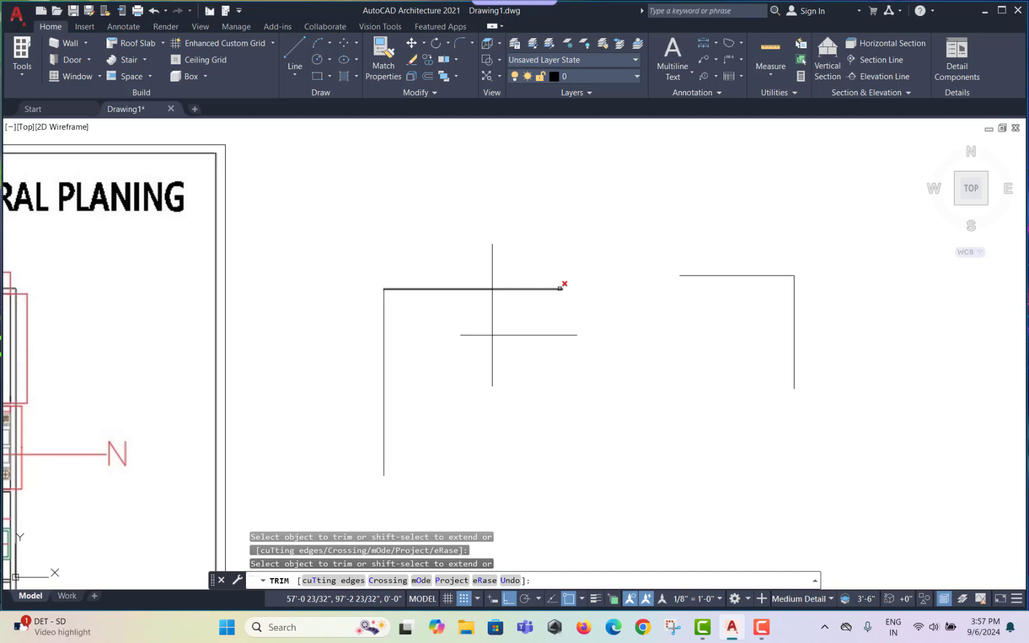
mouse_move(455, 257)
mouse_down()
mouse_move(455, 248)
mouse_move(533, 264)
mouse_move(550, 280)
mouse_move(544, 367)
mouse_up()
drag(528, 367, 447, 379)
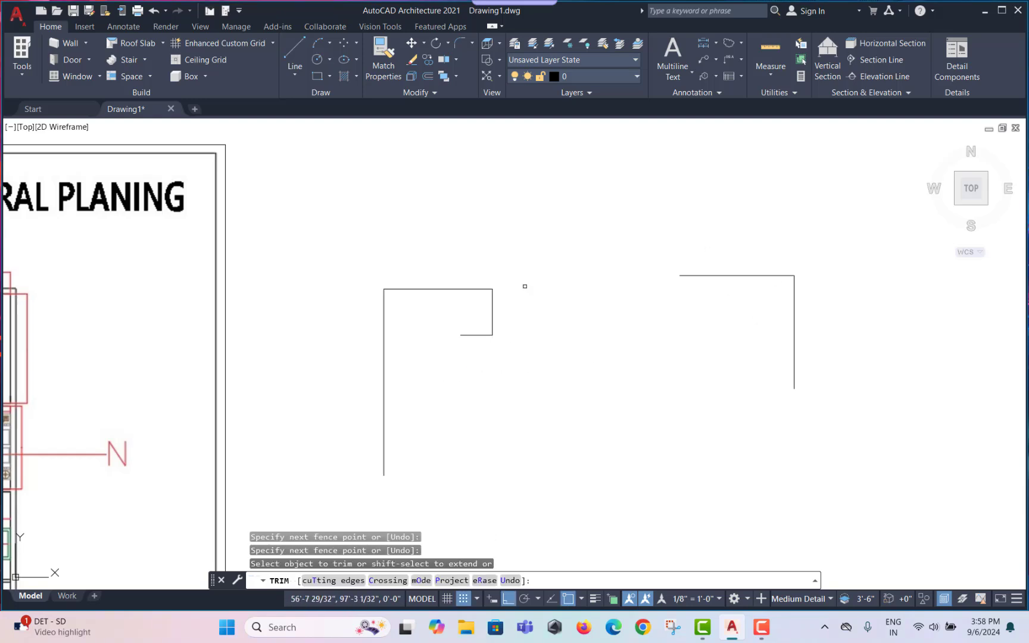
drag(468, 330, 544, 327)
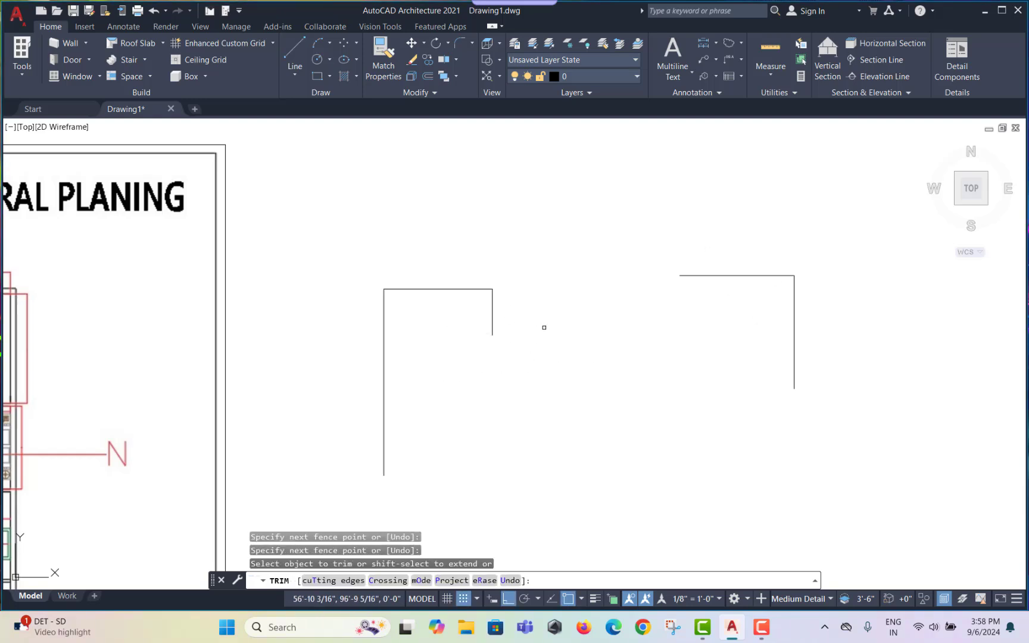
key(Escape)
Undo the trimming and the separate pair of lines drawn beside the crossing lines
key(ctrl+z)
key(ctrl+z)
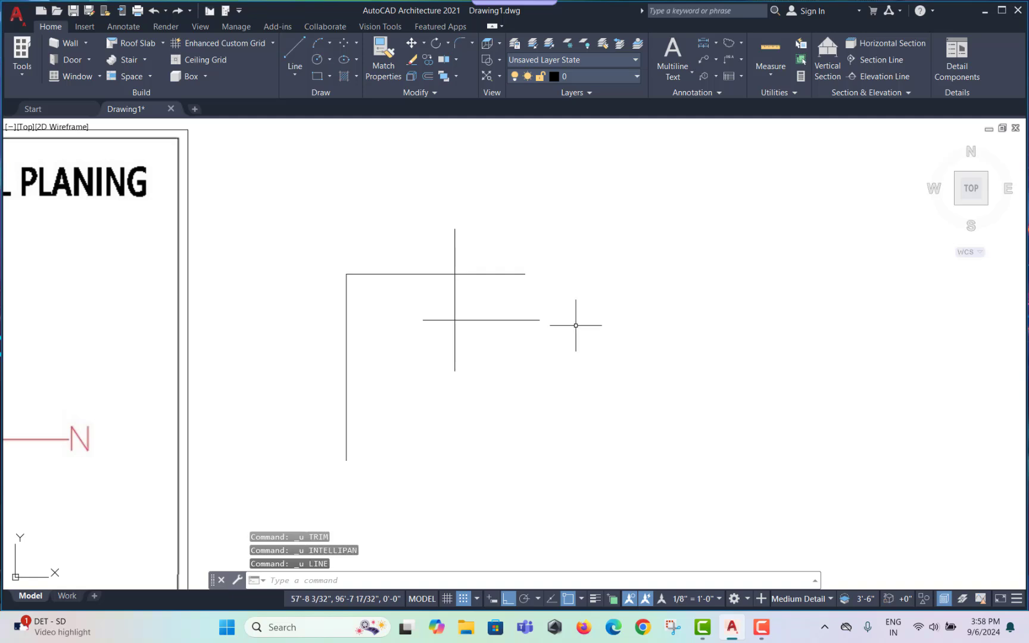
key(Escape)
key(Escape)
Trim the crossing lines' ends that project above, below and to the right of their intersections
text(TR)
key(Return)
mouse_move(494, 235)
mouse_down()
mouse_move(400, 257)
mouse_move(478, 246)
mouse_move(501, 294)
mouse_move(491, 338)
mouse_up()
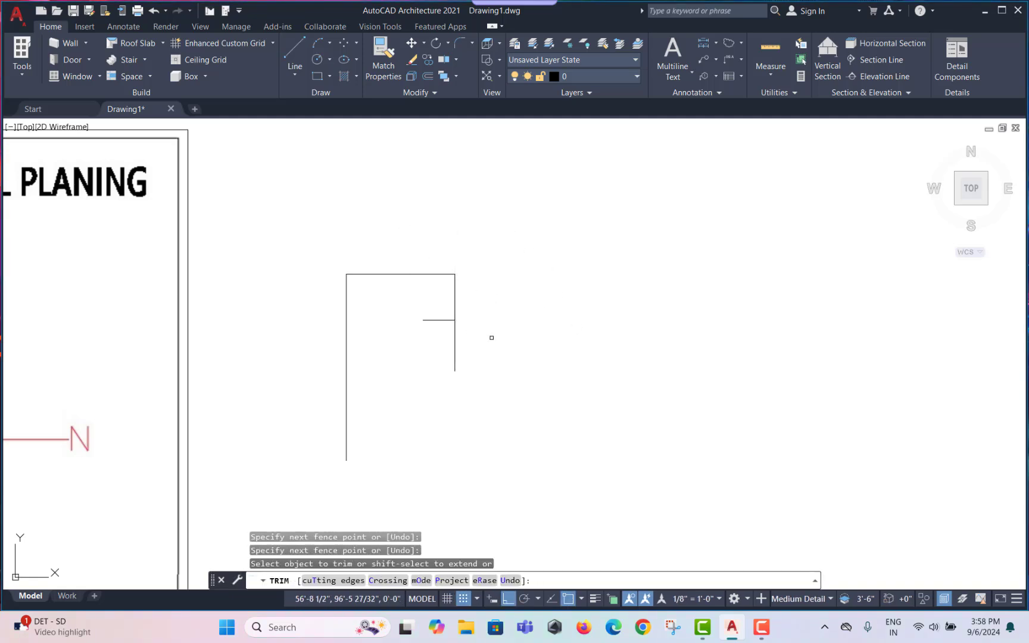
drag(415, 378, 613, 303)
key(Escape)
Erase all the trimmed practice lines beside the sheet
scroll(604, 306, down, 5)
click(572, 278)
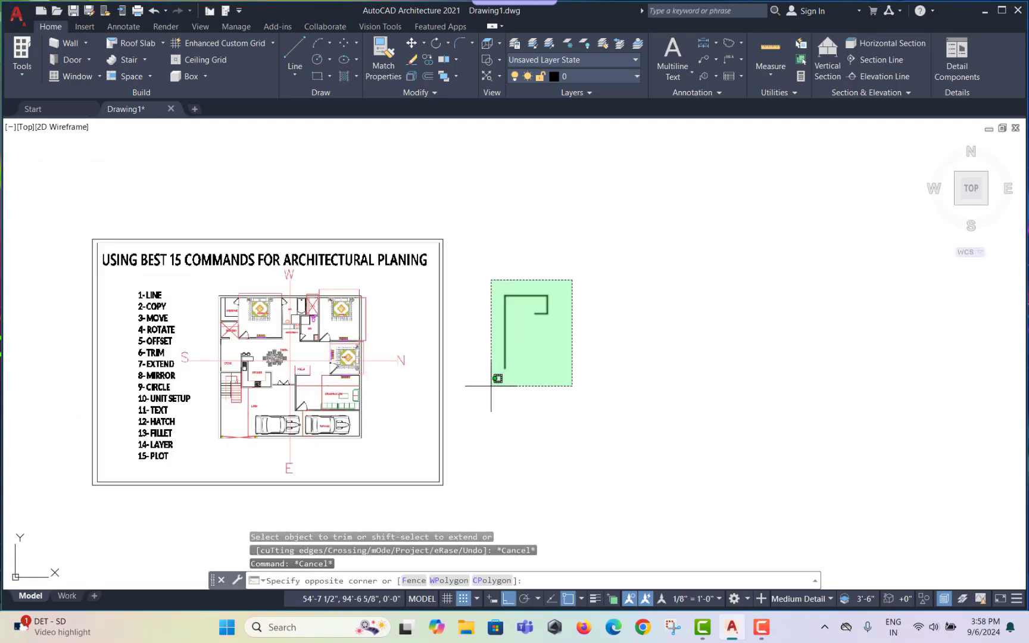
click(503, 372)
text(E)
key(Return)
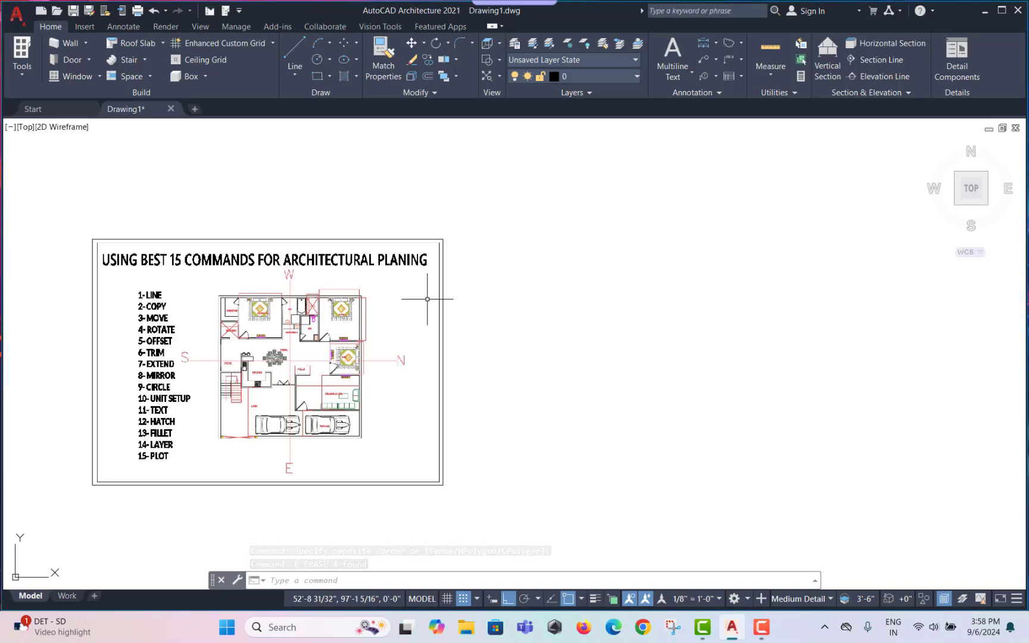
Draw a horizontal line in the empty space beside the sheet as the boundary for the Extend command
scroll(184, 382, up, 4)
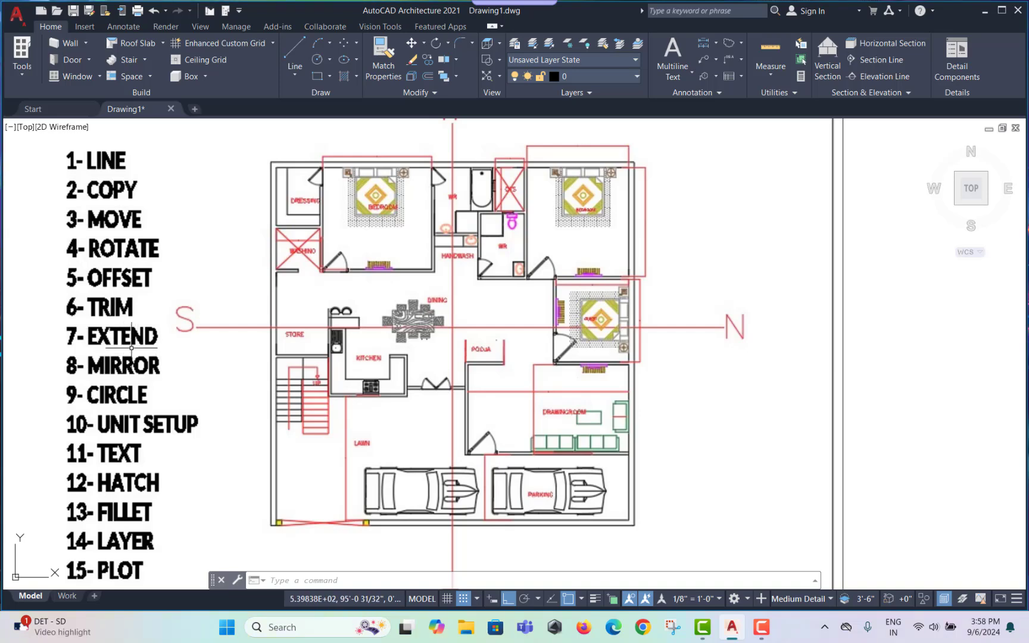
scroll(132, 345, down, 5)
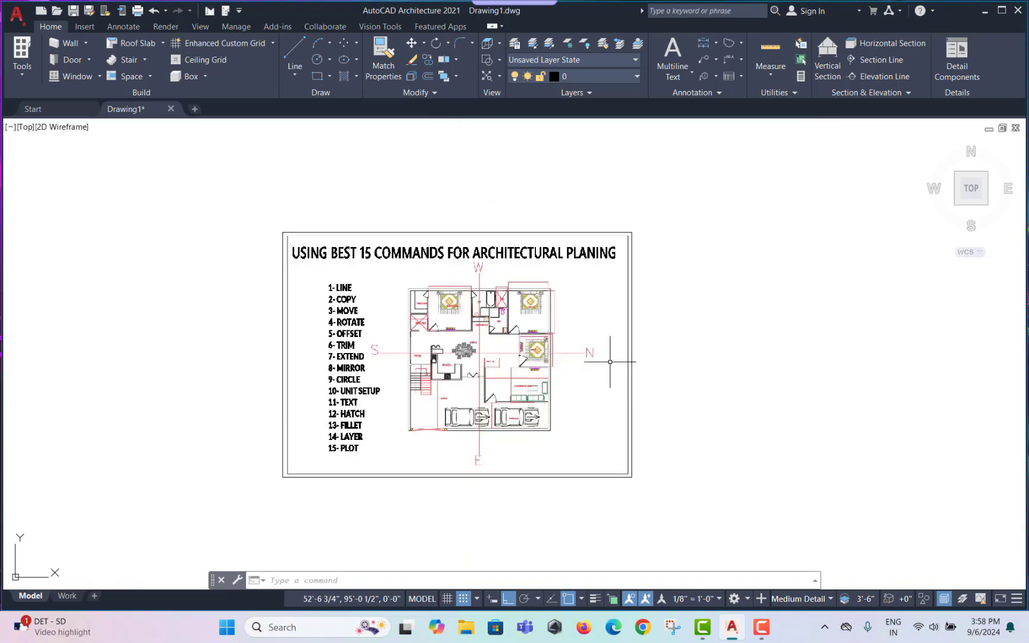
middle_drag(602, 350, 558, 339)
key(Return)
click(521, 296)
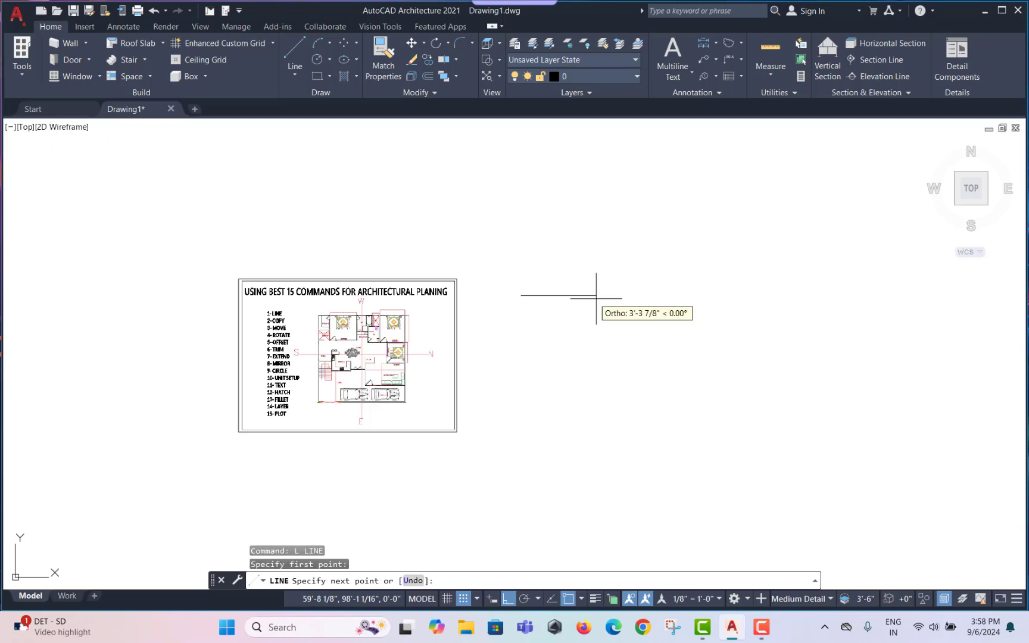
click(608, 295)
key(Escape)
Draw three separate vertical lines side by side below the horizontal line, leaving a gap beneath it
key(Return)
scroll(546, 354, up, 2)
click(542, 352)
click(542, 444)
key(Escape)
key(Return)
click(583, 363)
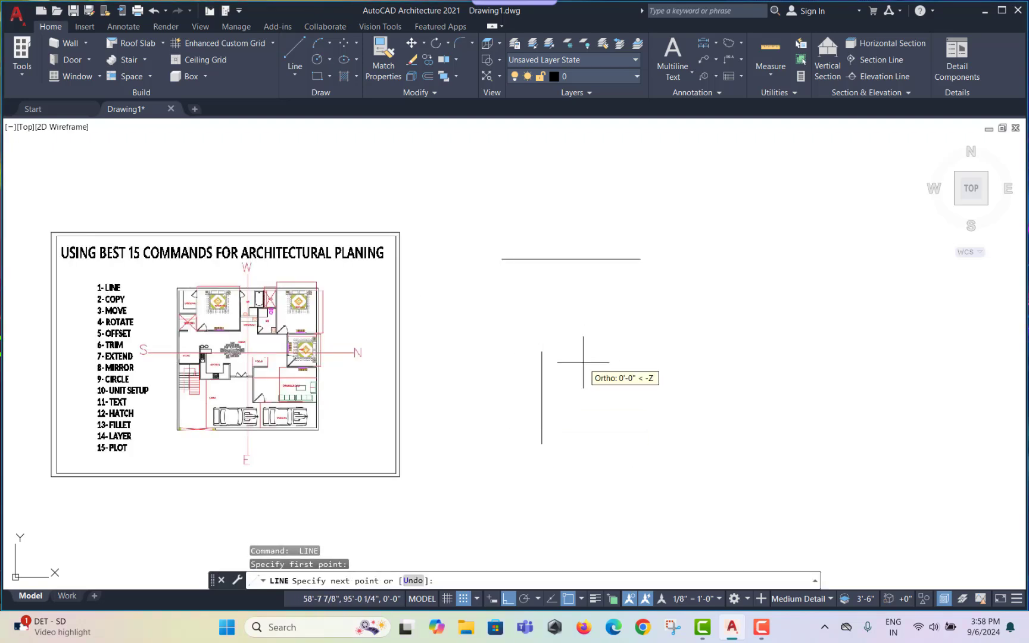
click(581, 439)
key(Escape)
key(Return)
click(621, 376)
click(620, 431)
key(Escape)
Draw a fourth vertical line farther right, beyond the end of the horizontal line
key(Return)
click(725, 366)
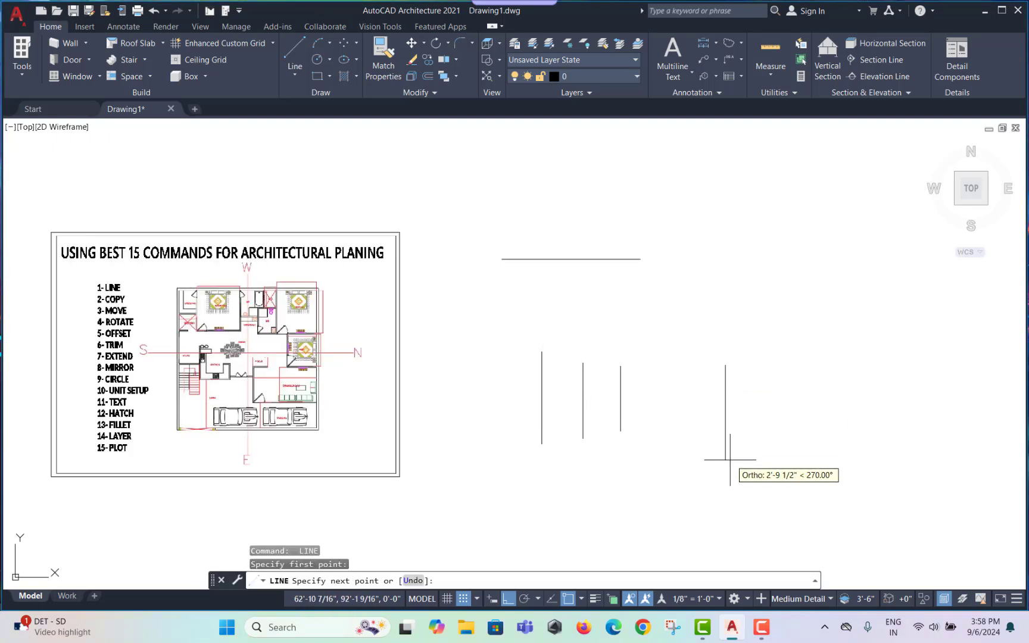
click(725, 459)
key(Escape)
scroll(586, 347, up, 2)
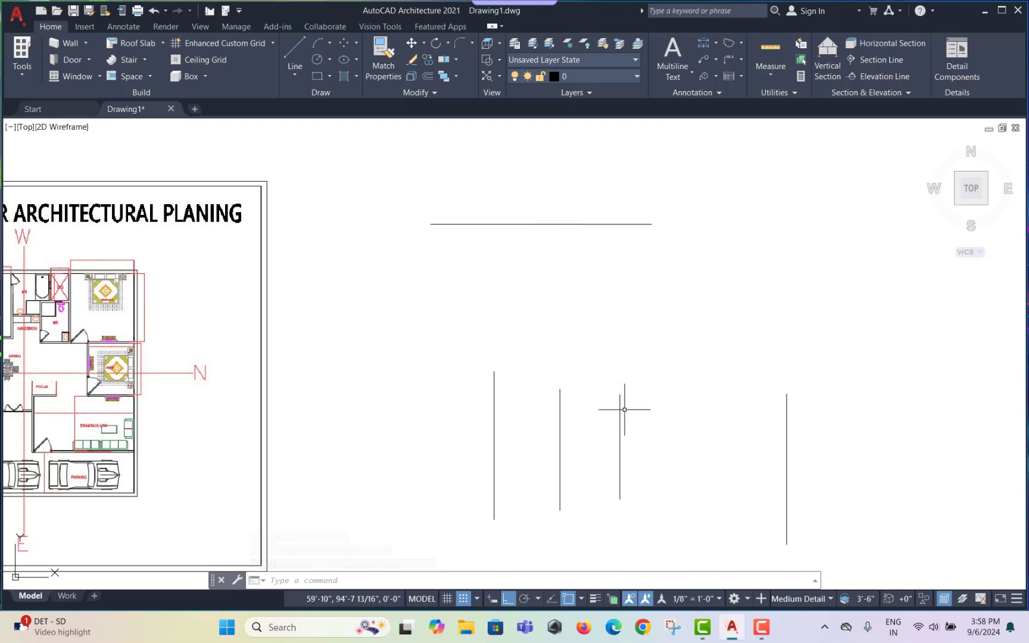
scroll(618, 281, down, 2)
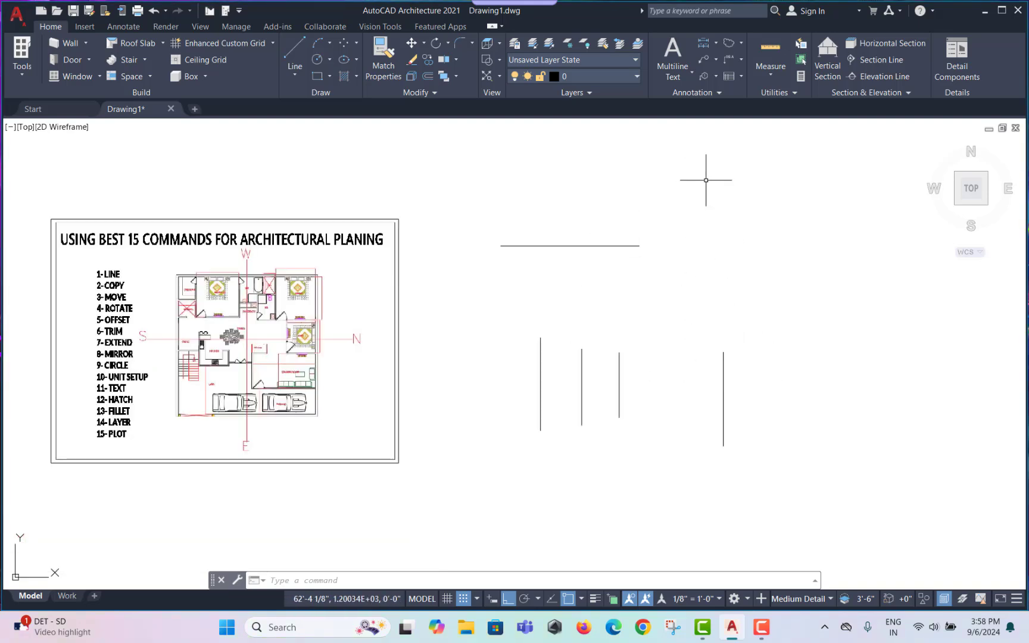
Erase the fourth vertical line beyond the horizontal line's right end
click(723, 375)
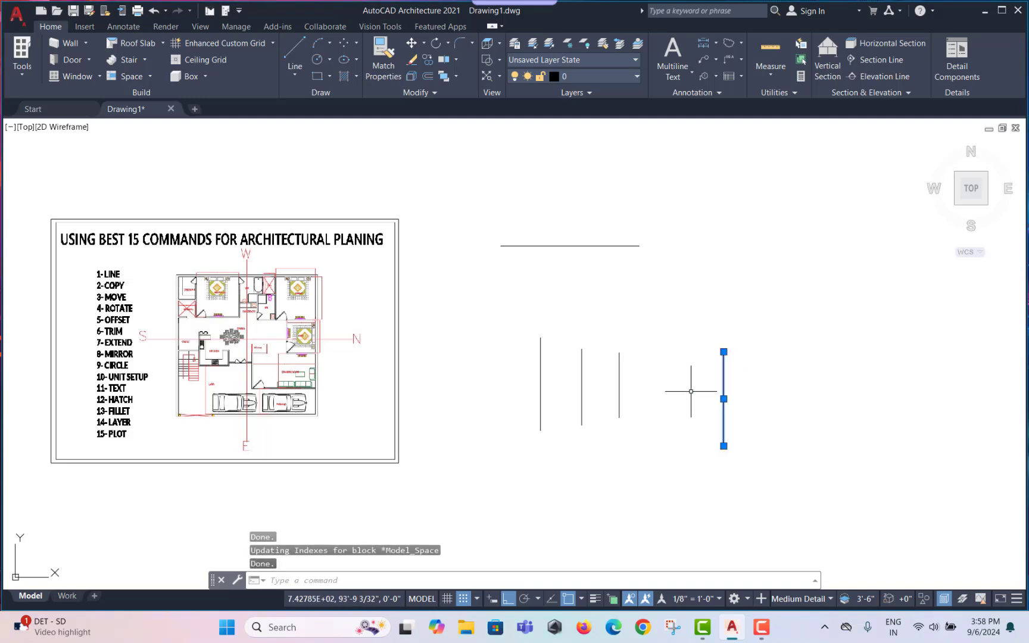
text(e)
key(Return)
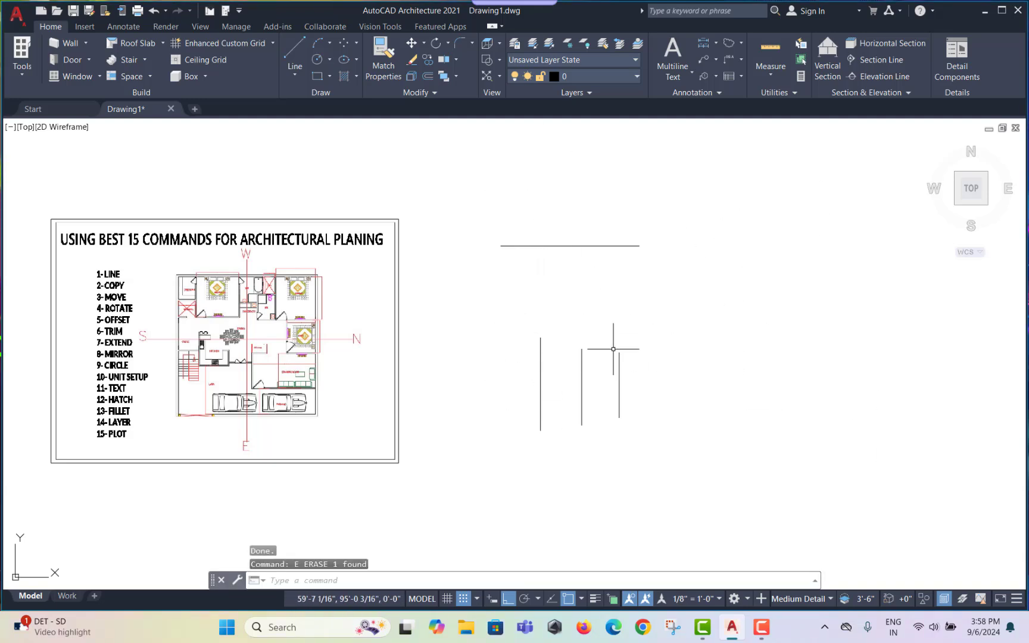
key(Escape)
key(Escape)
key(Escape)
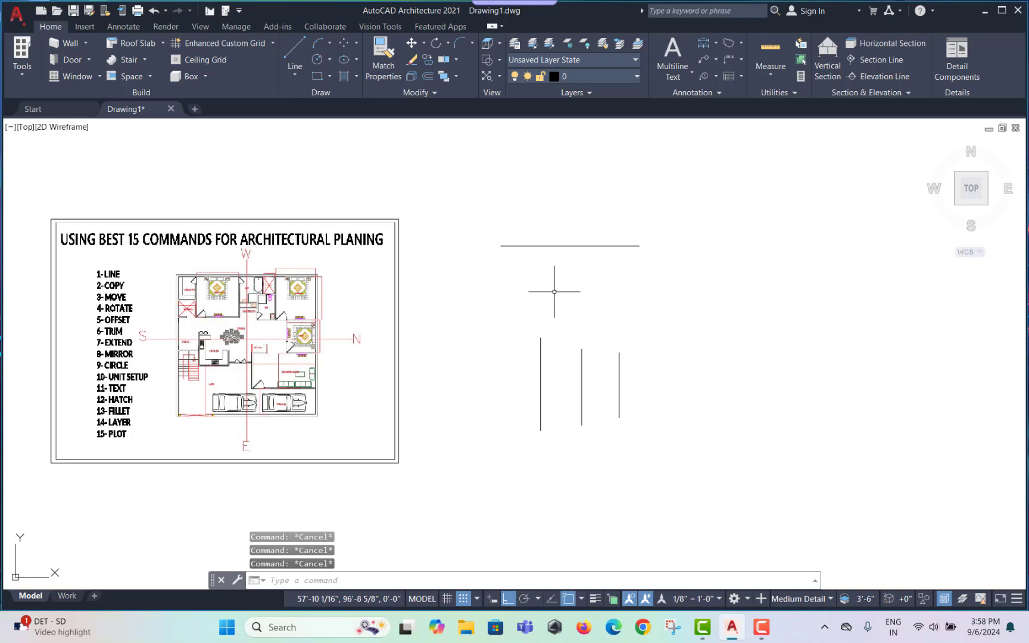
Extend the leftmost vertical line up to the horizontal line
text(ex)
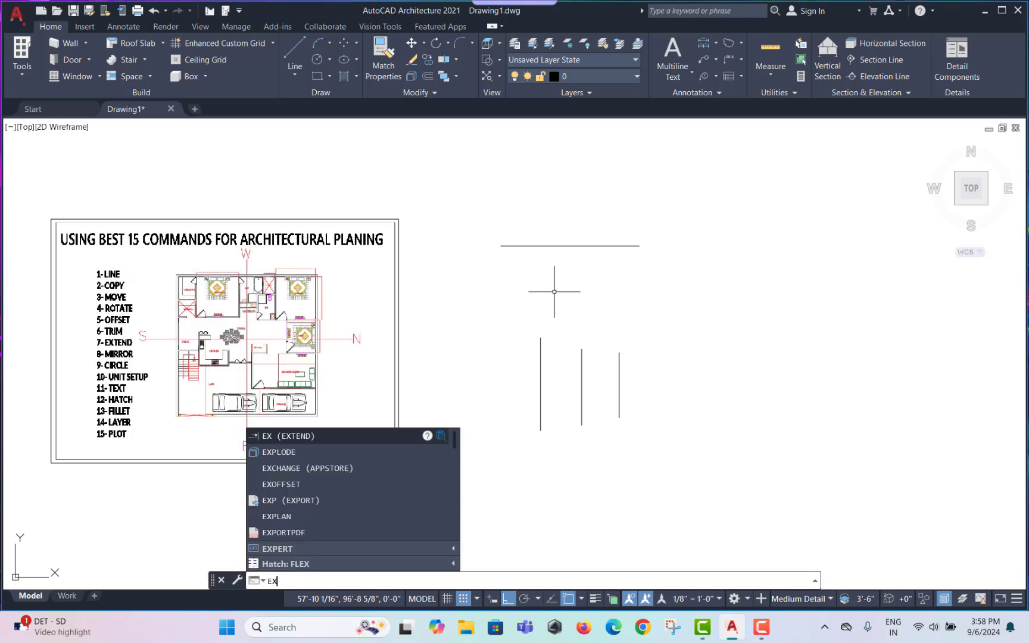
key(Return)
click(546, 359)
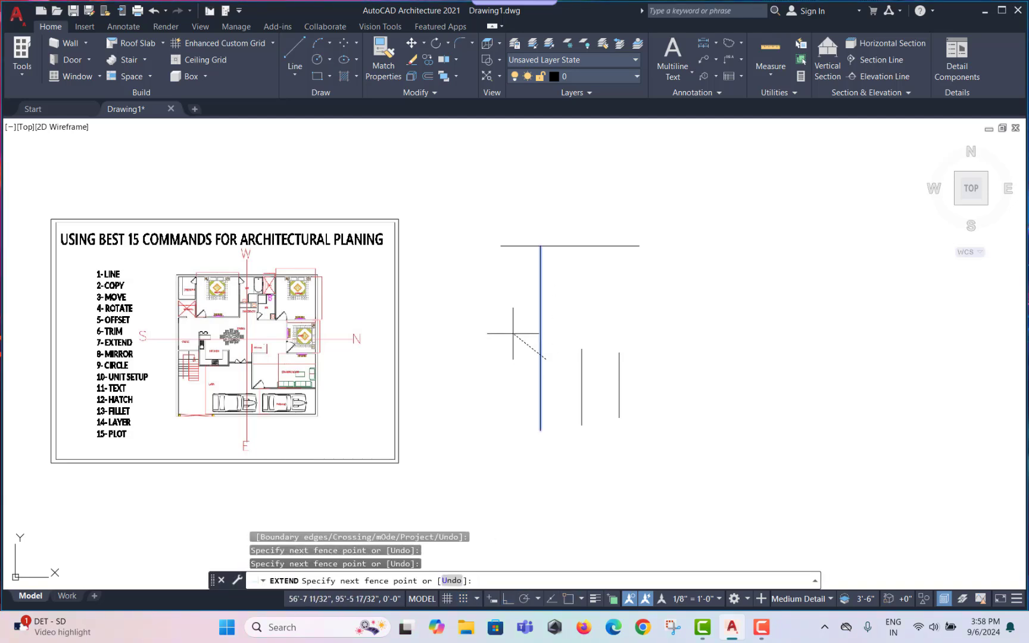
click(533, 357)
key(Return)
key(Escape)
scroll(598, 360, up, 2)
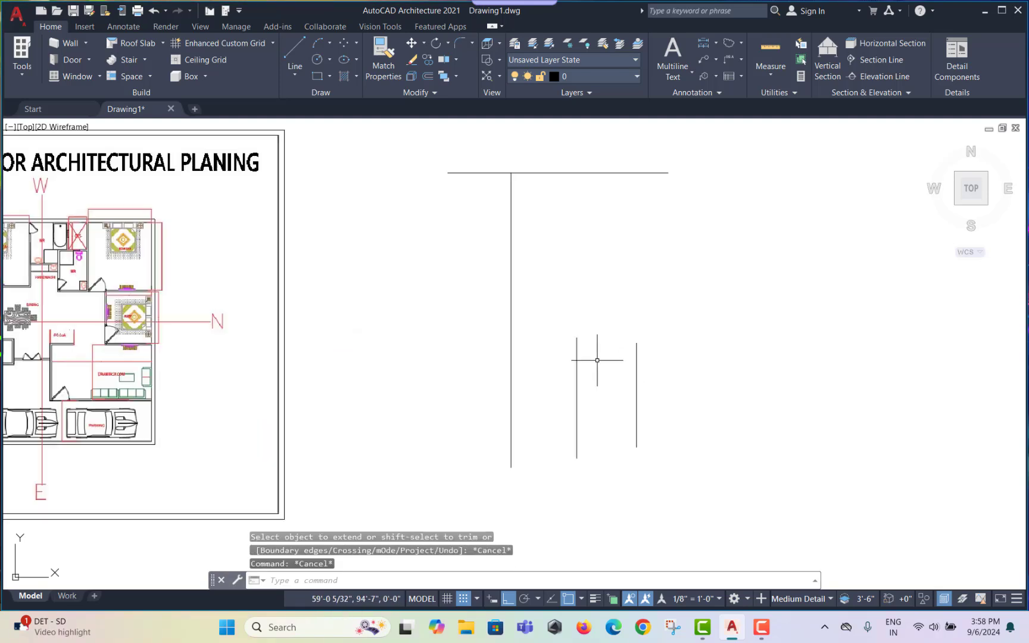
Extend the middle and right vertical lines up to the horizontal line
text(ex)
key(Return)
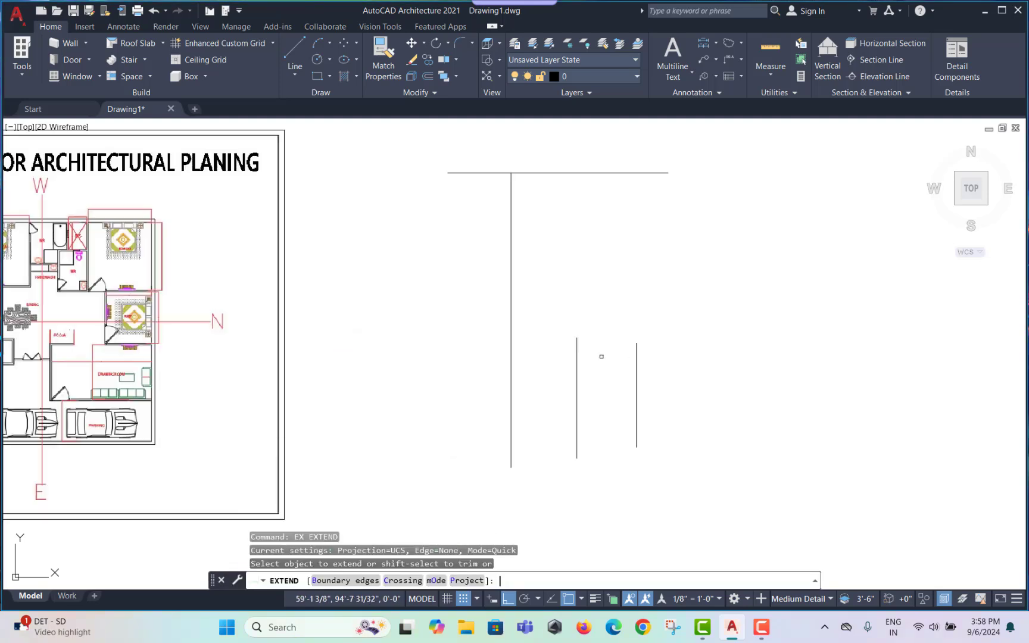
click(602, 356)
click(563, 368)
key(Return)
click(658, 352)
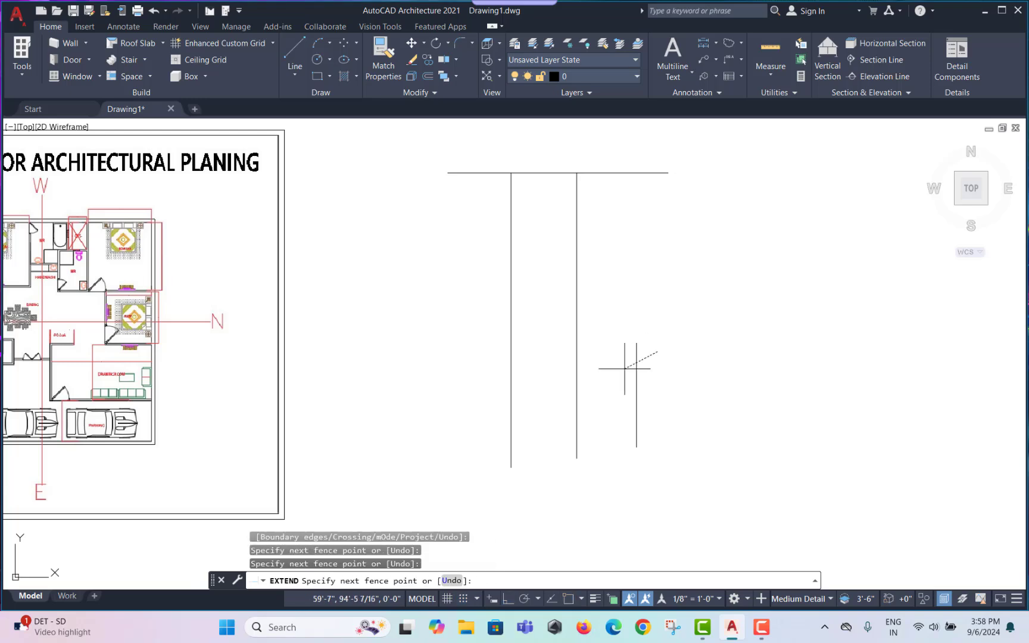
click(623, 370)
key(Return)
scroll(623, 369, down, 4)
key(Escape)
key(Escape)
Erase the horizontal line and the three extended vertical lines
click(691, 213)
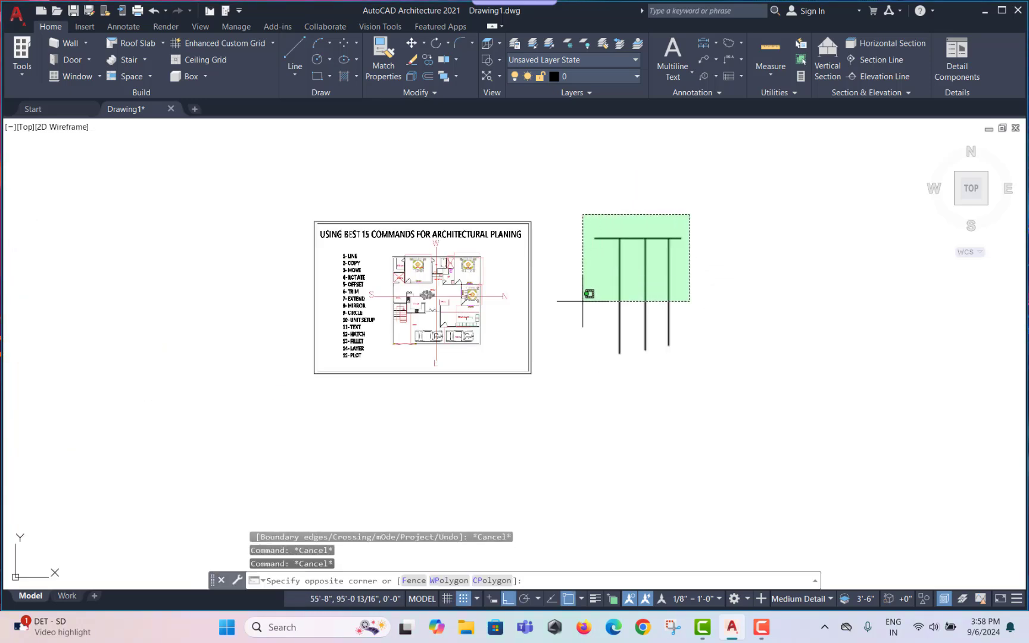
click(583, 345)
text(e)
key(Return)
Draw a closed five-sided outline beside the sheet with a tall vertical right edge, a low left block and a sloping closing line
scroll(367, 307, up, 2)
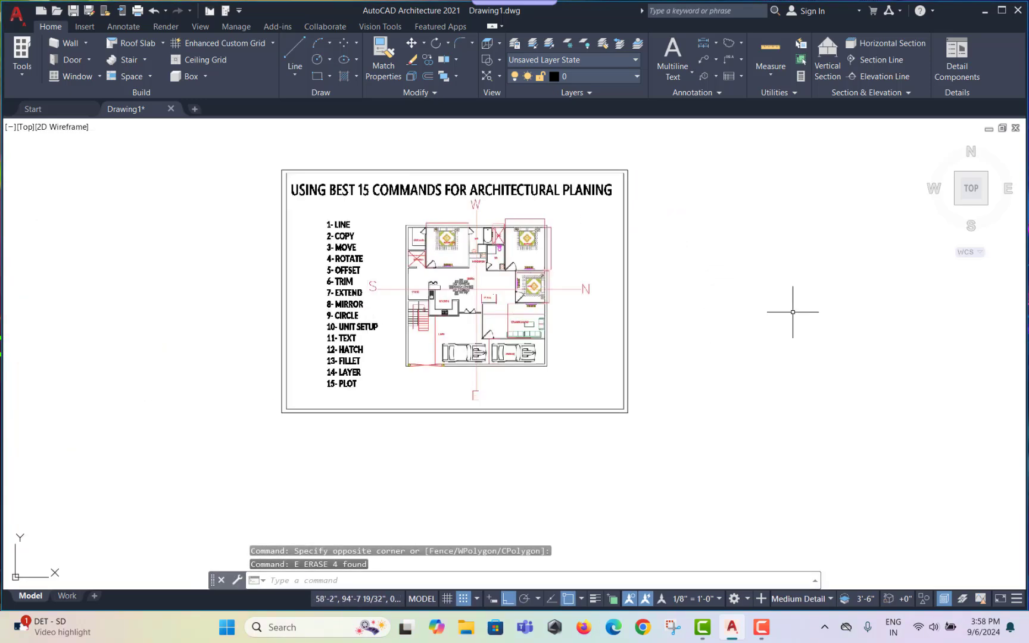
middle_drag(793, 311, 637, 323)
text(l)
key(Return)
click(649, 238)
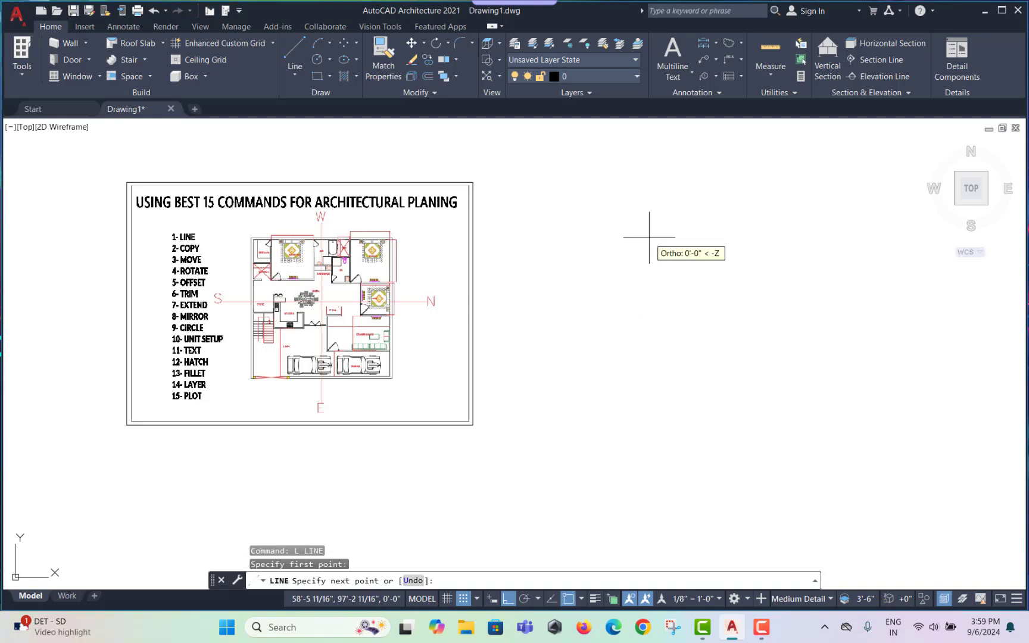
click(649, 338)
click(560, 339)
click(560, 311)
click(603, 310)
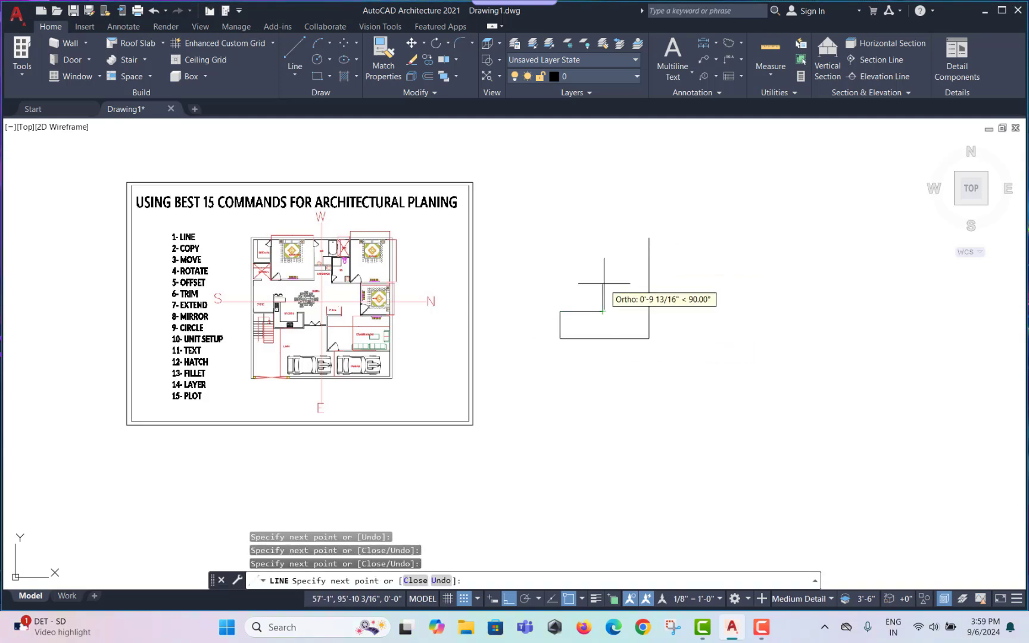
text(c)
key(Return)
key(Escape)
scroll(661, 299, up, 2)
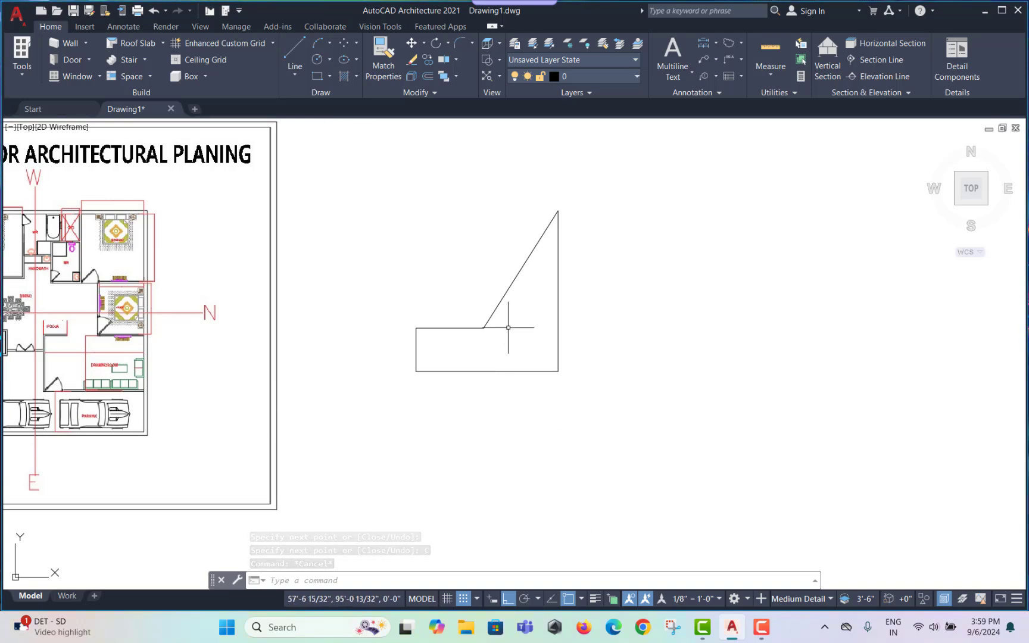
scroll(503, 280, up, 2)
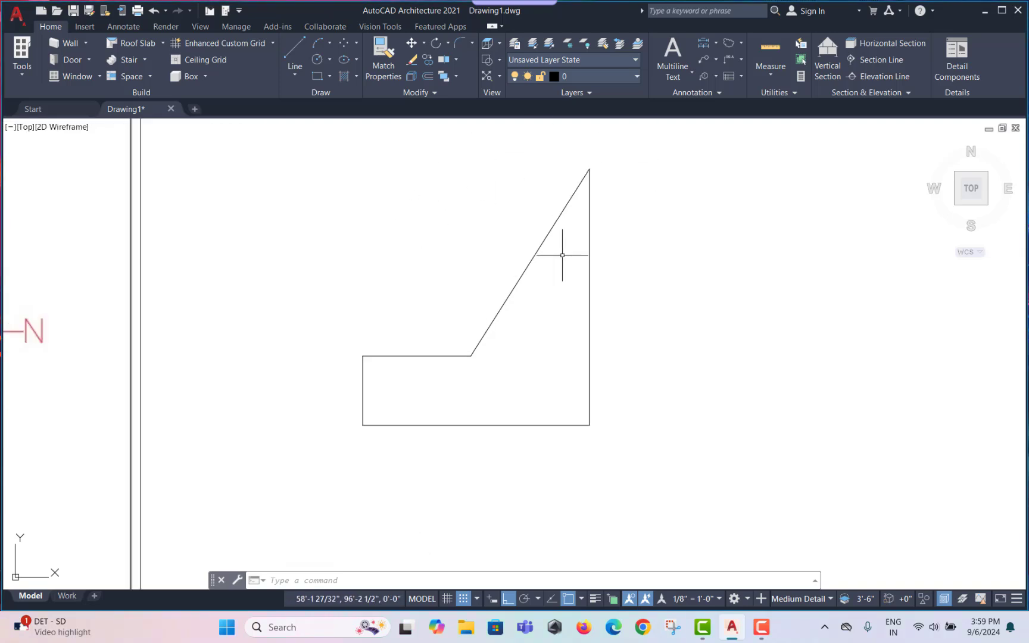
scroll(562, 255, down, 3)
scroll(524, 275, down, 2)
text(M)
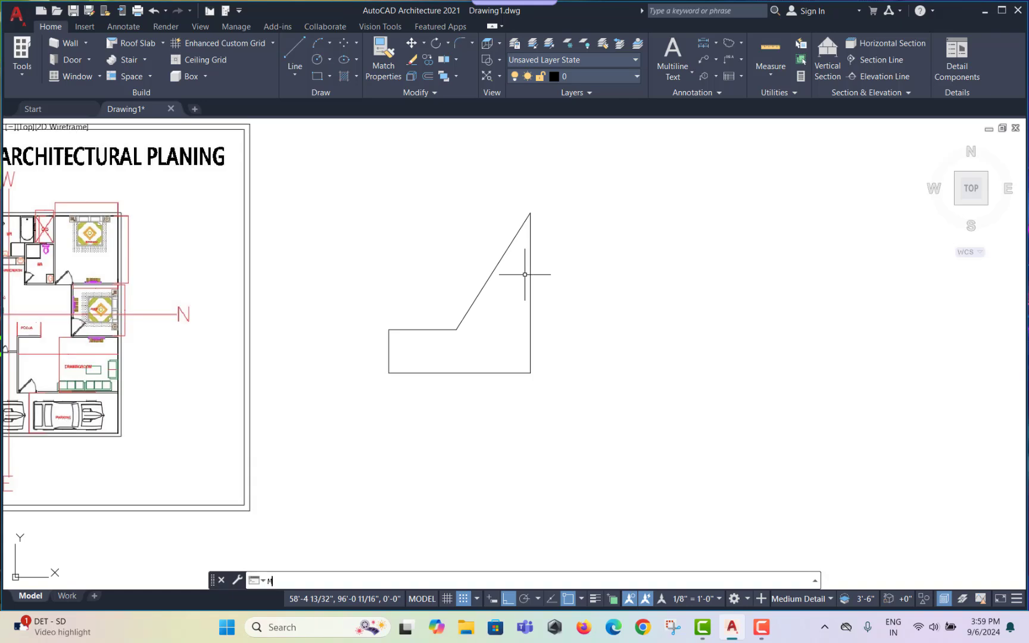
text(I)
key(Return)
click(584, 192)
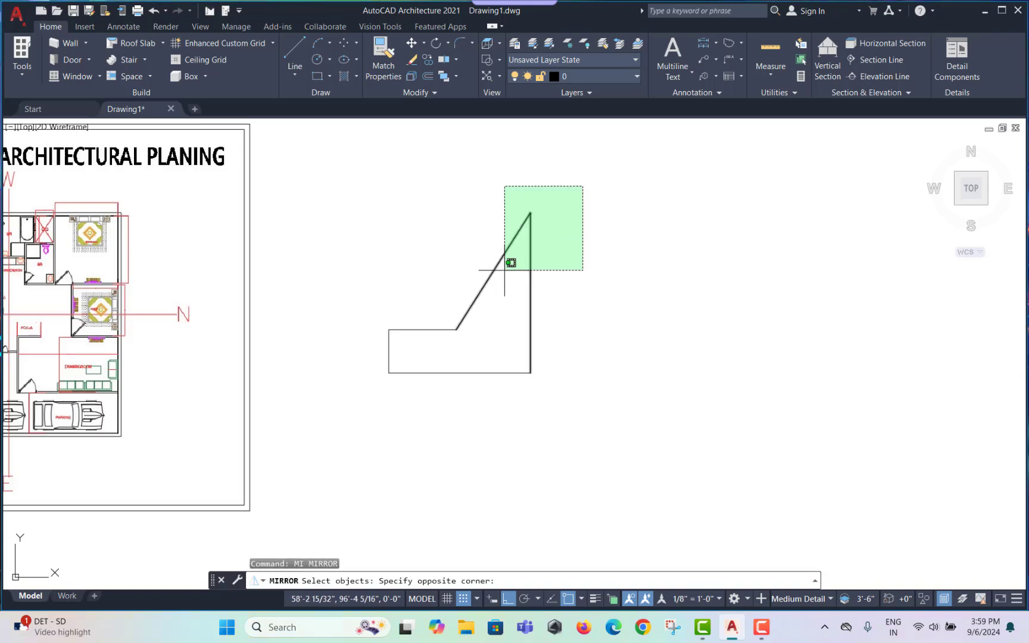
click(322, 420)
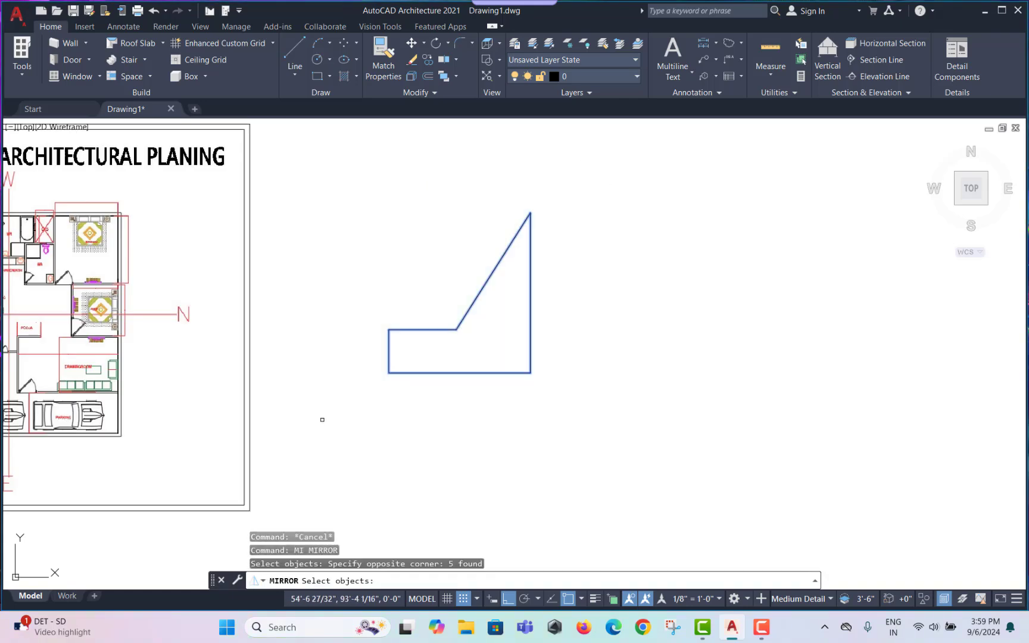
key(Return)
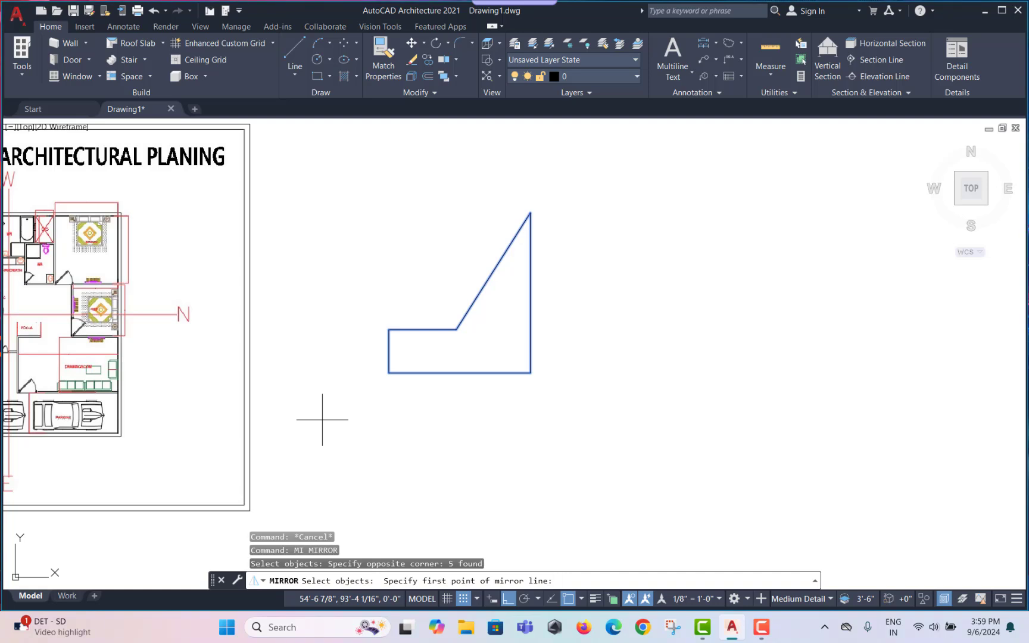
key(Escape)
Mirror the five-sided outline about its tall vertical edge, keeping the source objects
text(MI)
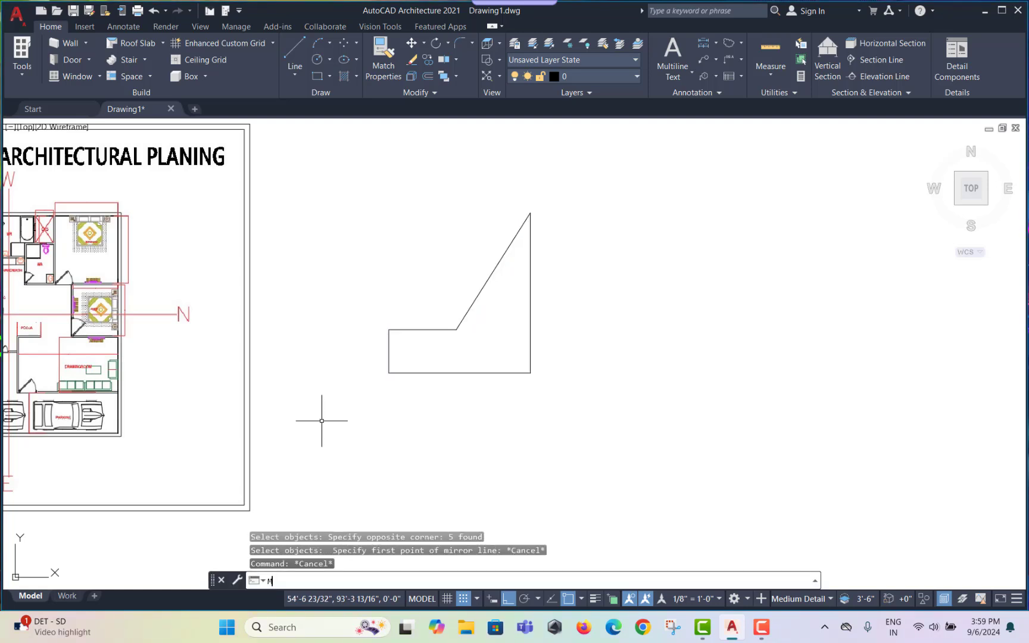
key(Return)
click(560, 209)
click(296, 442)
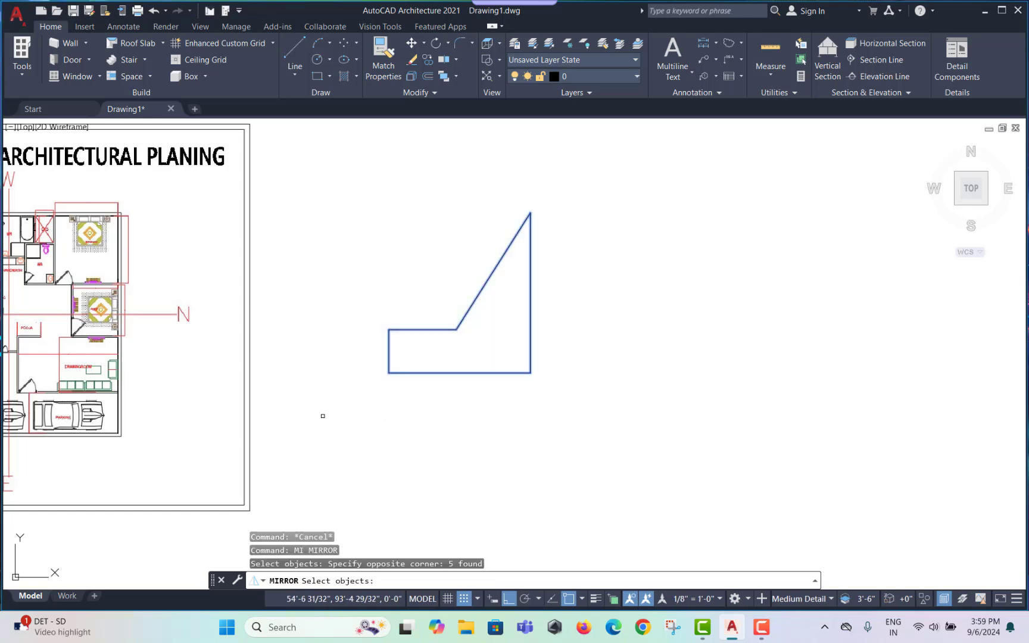
key(Return)
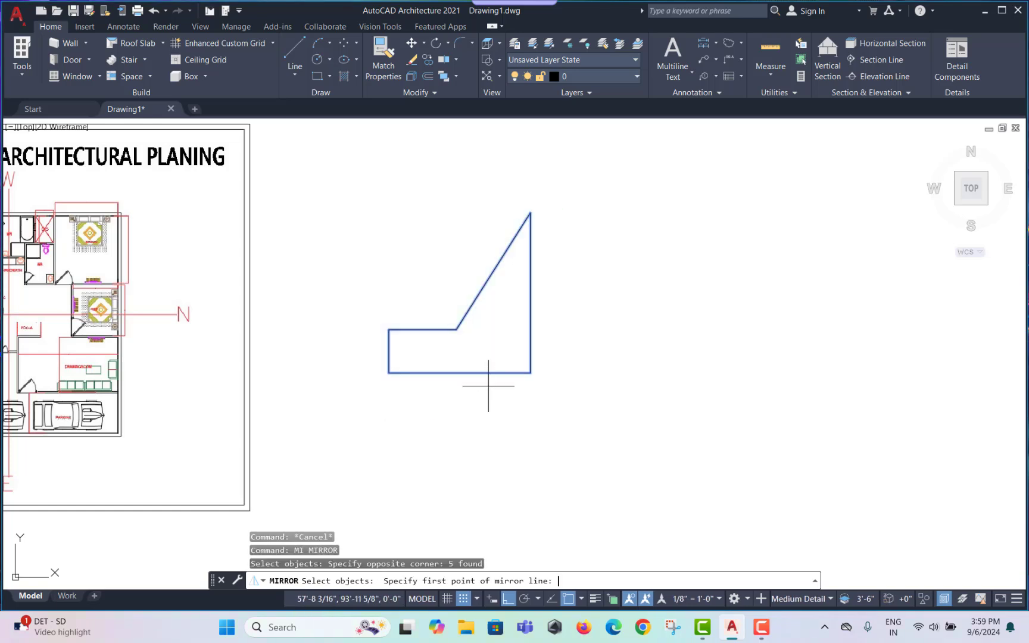
click(530, 373)
click(531, 212)
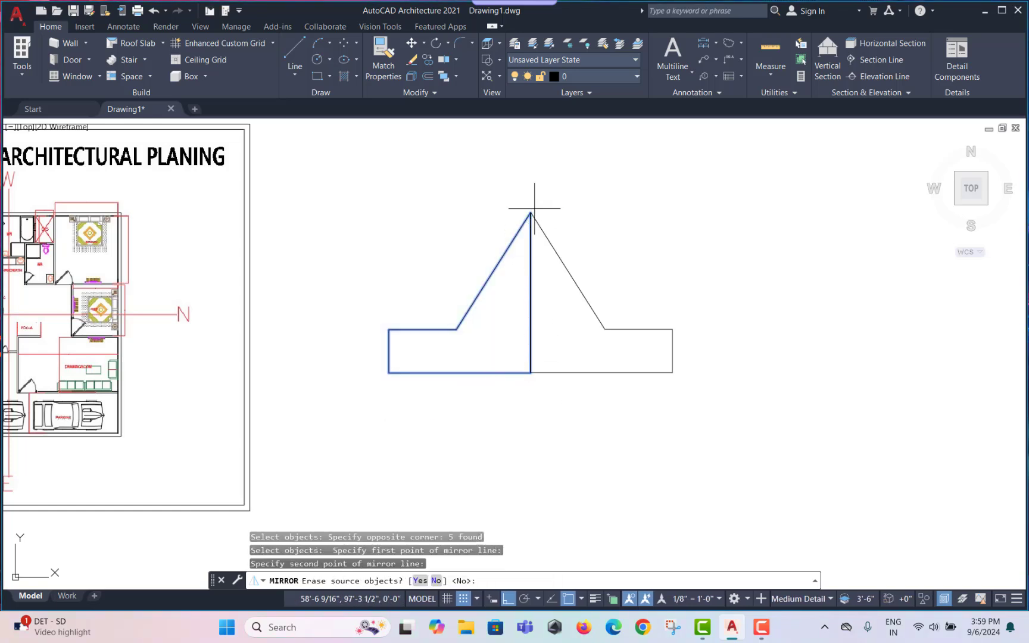
key(Return)
key(Escape)
key(Escape)
key(Escape)
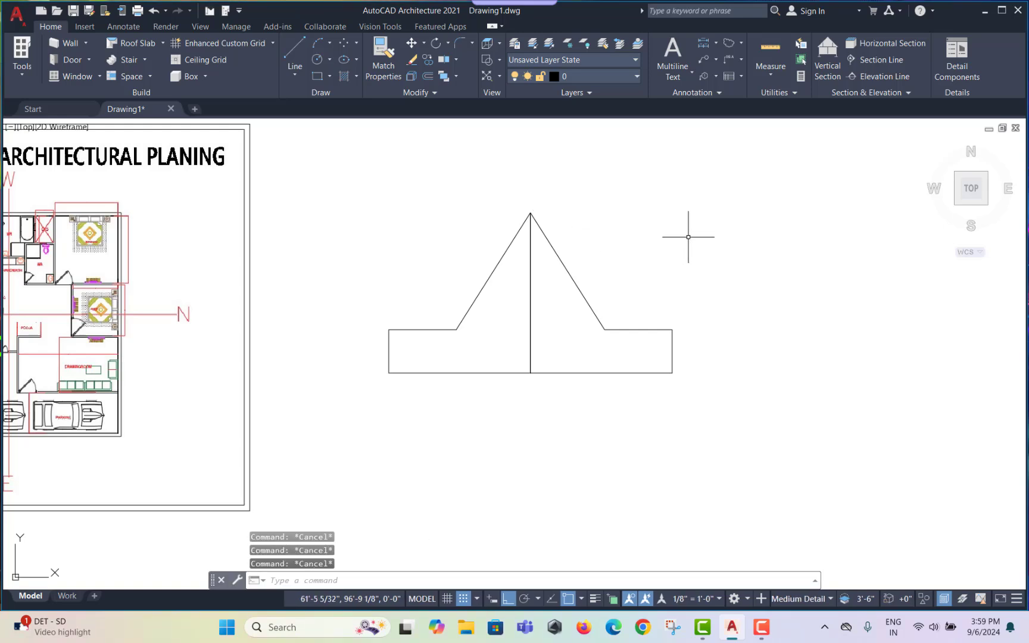
Mirror the whole symmetrical shape downward about its horizontal base line, keeping the source objects
text(mi)
key(Return)
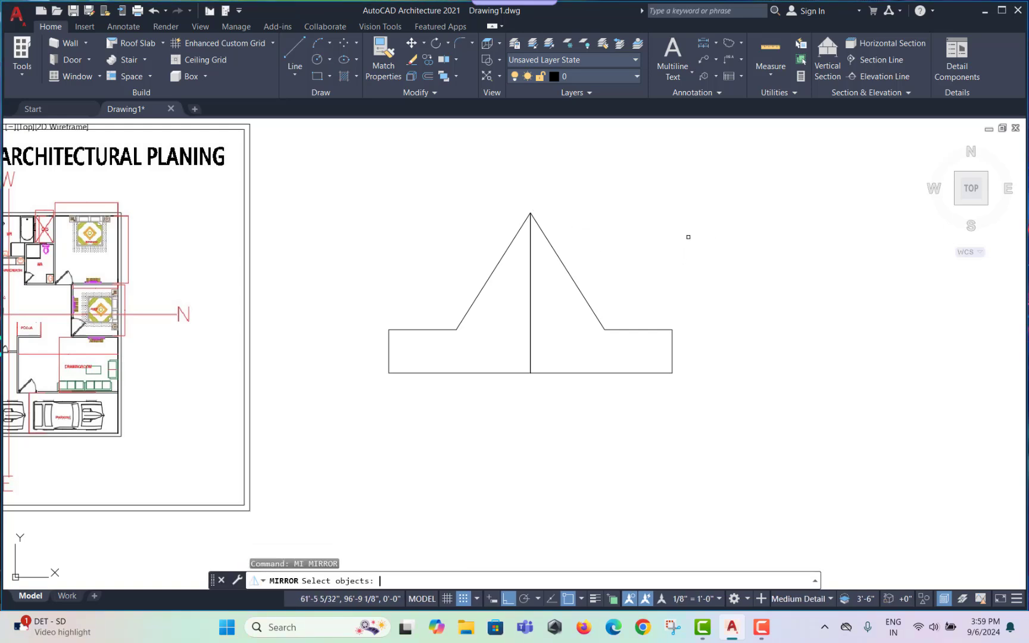
click(690, 191)
click(349, 444)
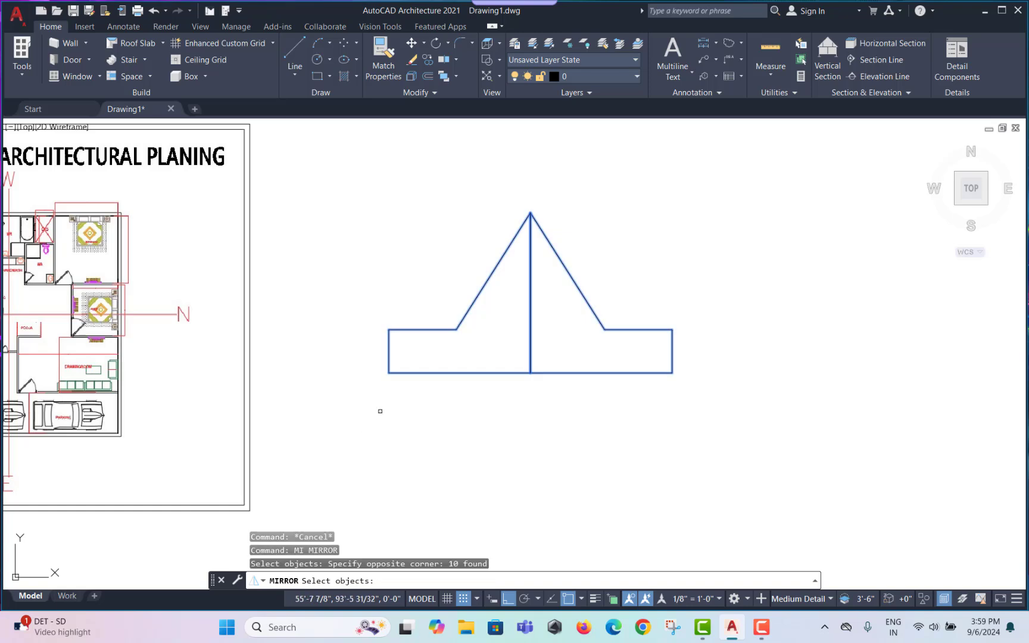
key(Return)
click(388, 373)
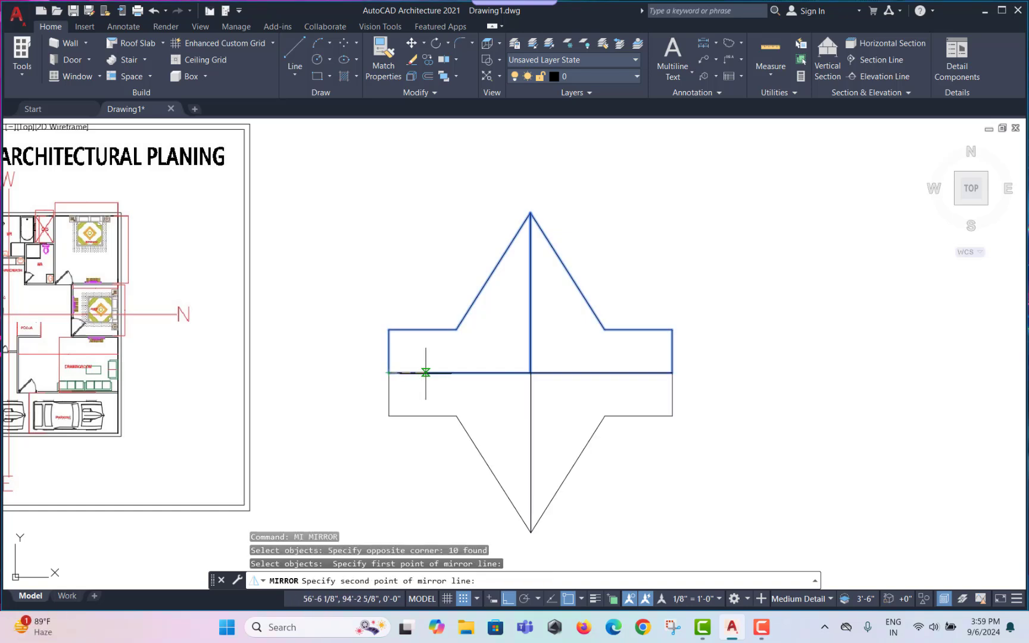
click(671, 372)
key(Return)
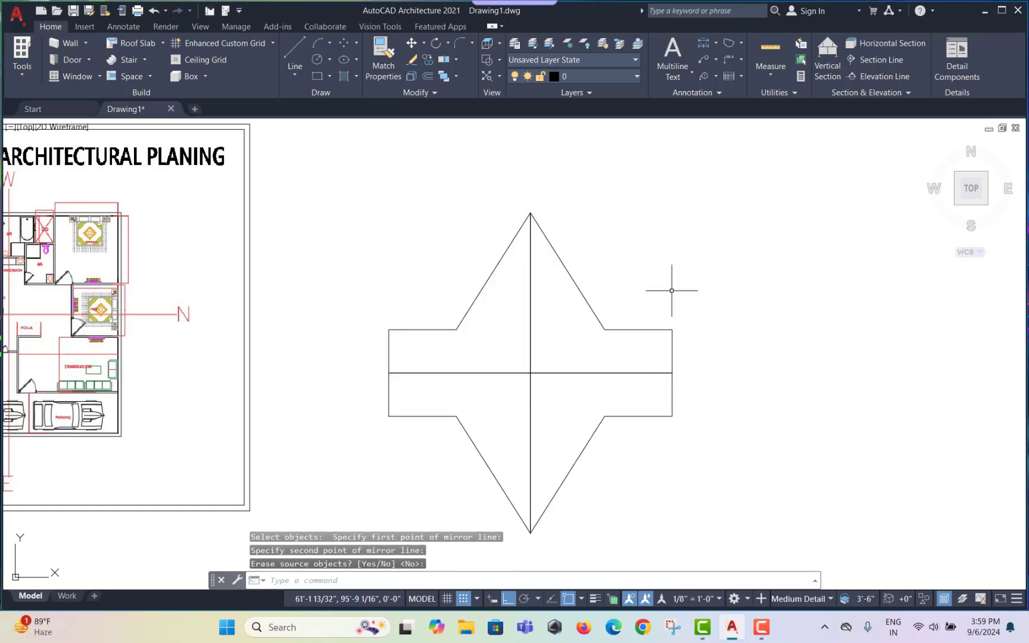
Erase the original and mirrored shapes beside the sheet
scroll(656, 296, down, 5)
click(689, 248)
click(513, 424)
text(E)
key(Return)
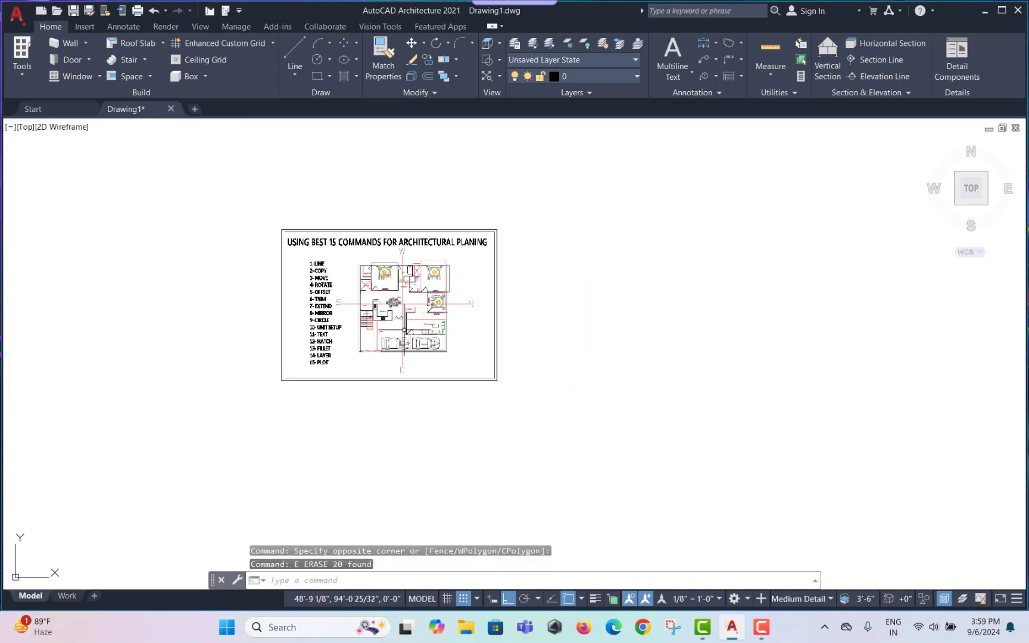
Examine the numbered command list and the floor plan on the titled sheet
scroll(314, 340, up, 4)
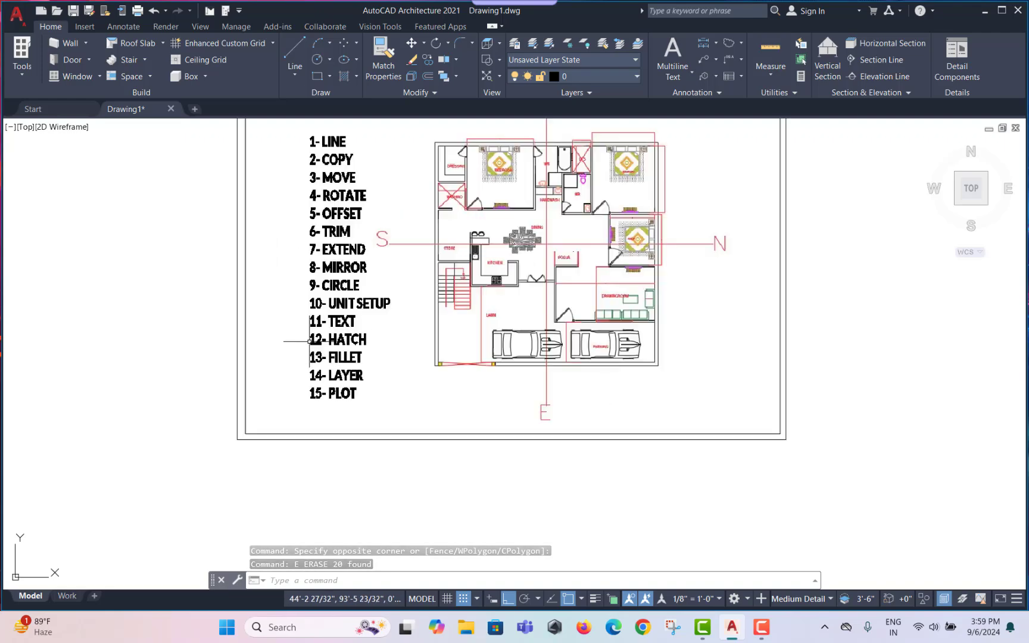
scroll(308, 292, up, 2)
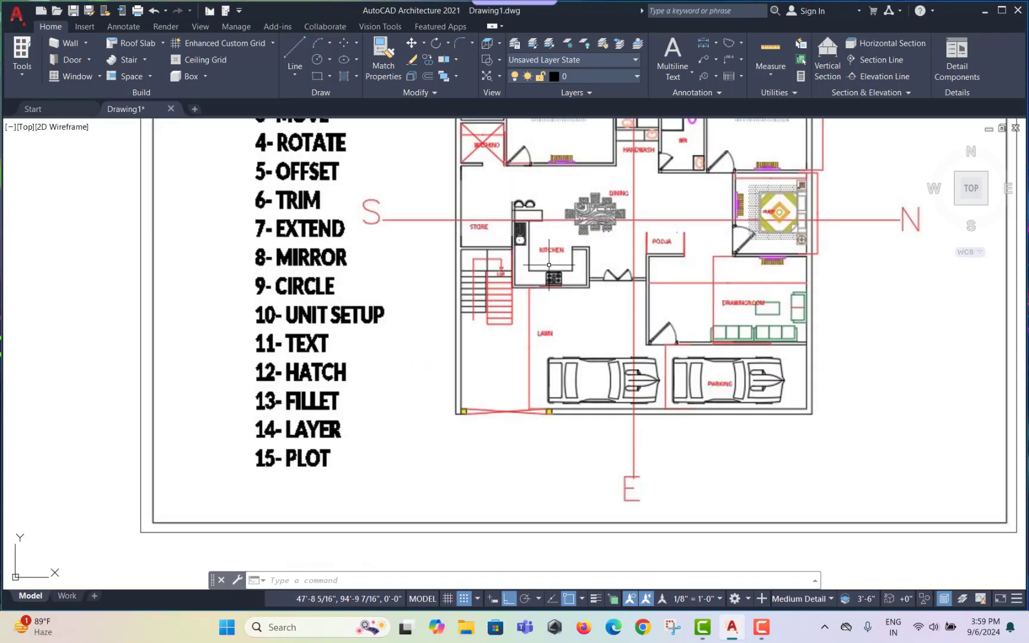
scroll(653, 274, up, 4)
scroll(662, 412, down, 4)
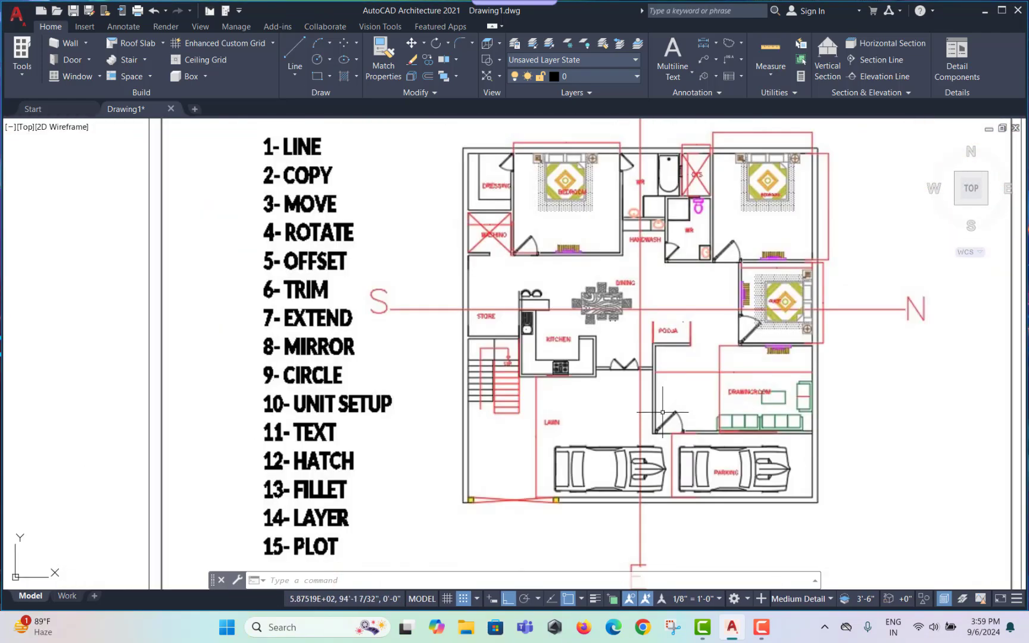
scroll(619, 402, down, 2)
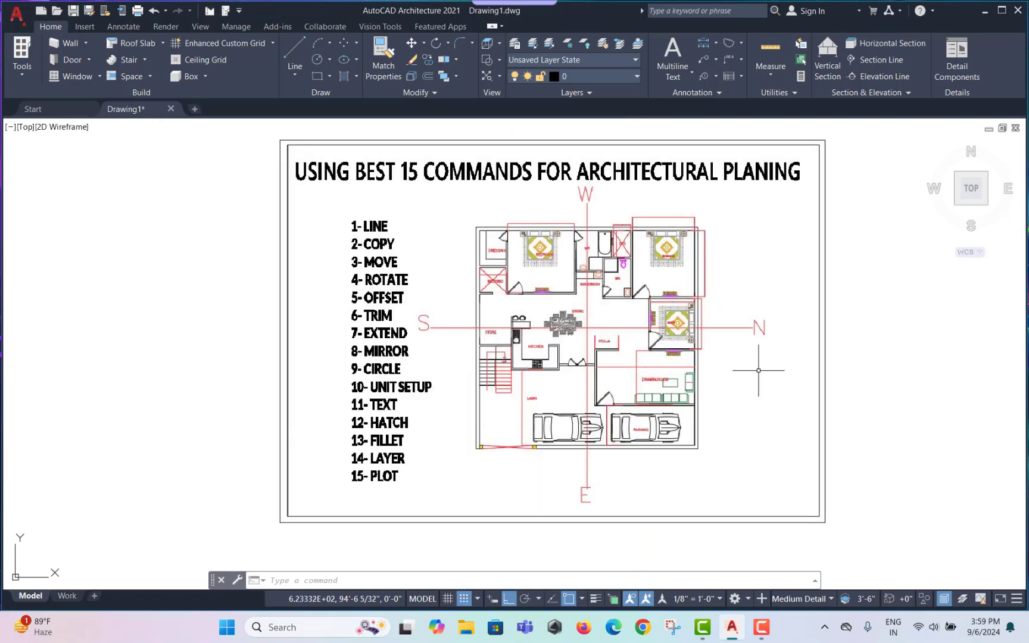
middle_drag(865, 361, 634, 397)
key(Escape)
key(Escape)
Draw a circle with a radius of 3 inches in the empty space beside the sheet
mouse_move(791, 391)
middle_down()
mouse_move(593, 359)
mouse_move(651, 381)
middle_up()
key(Escape)
middle_drag(576, 348, 606, 340)
text(c)
key(Return)
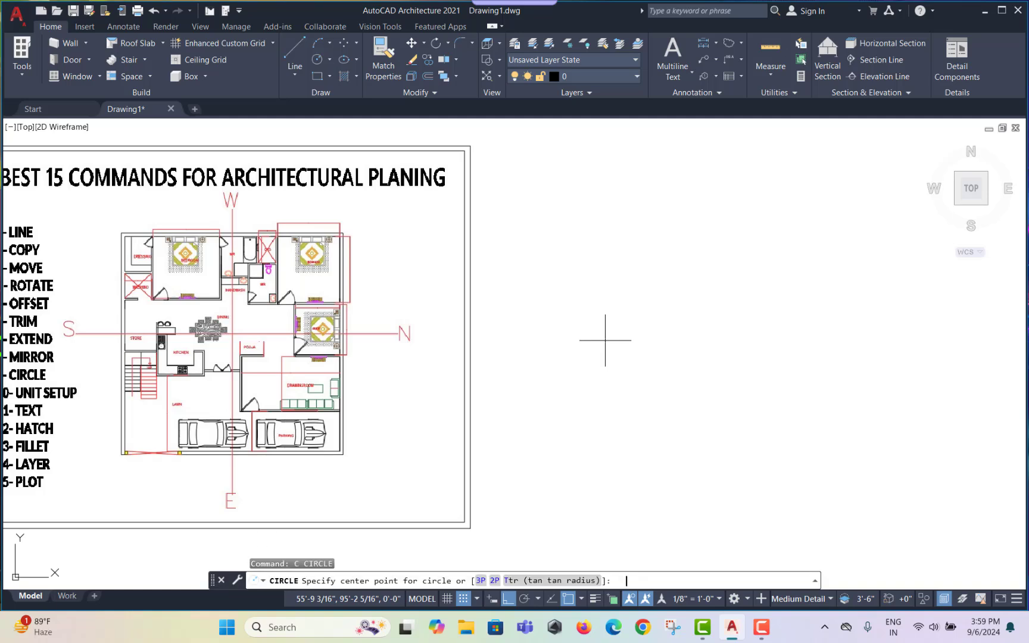
click(634, 314)
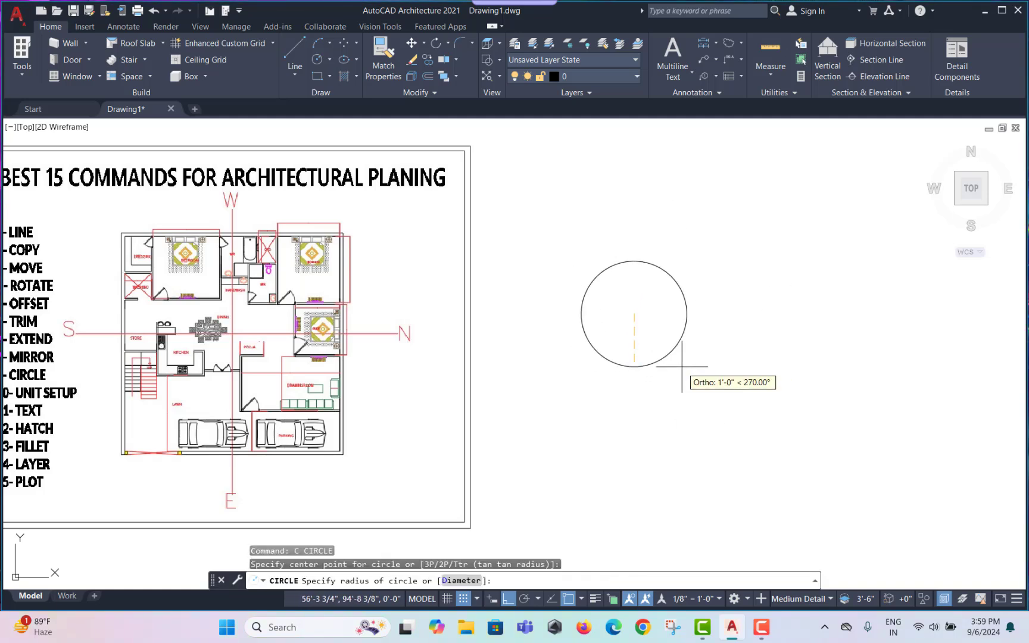
text(3)
key(Return)
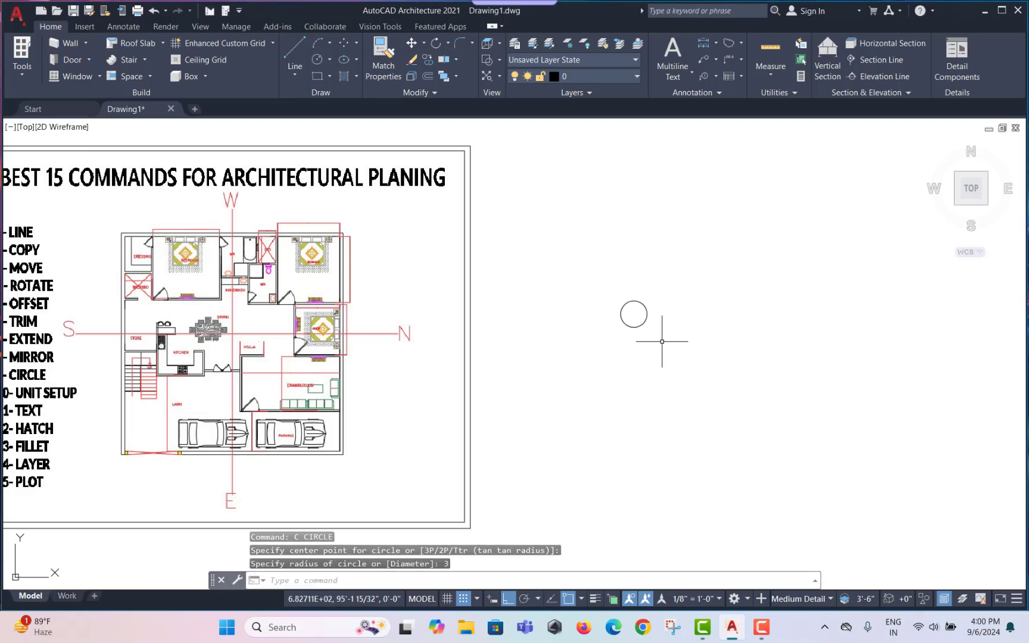
Draw a concentric circle with a radius of 2 inches inside the 3-inch circle
scroll(641, 292, up, 10)
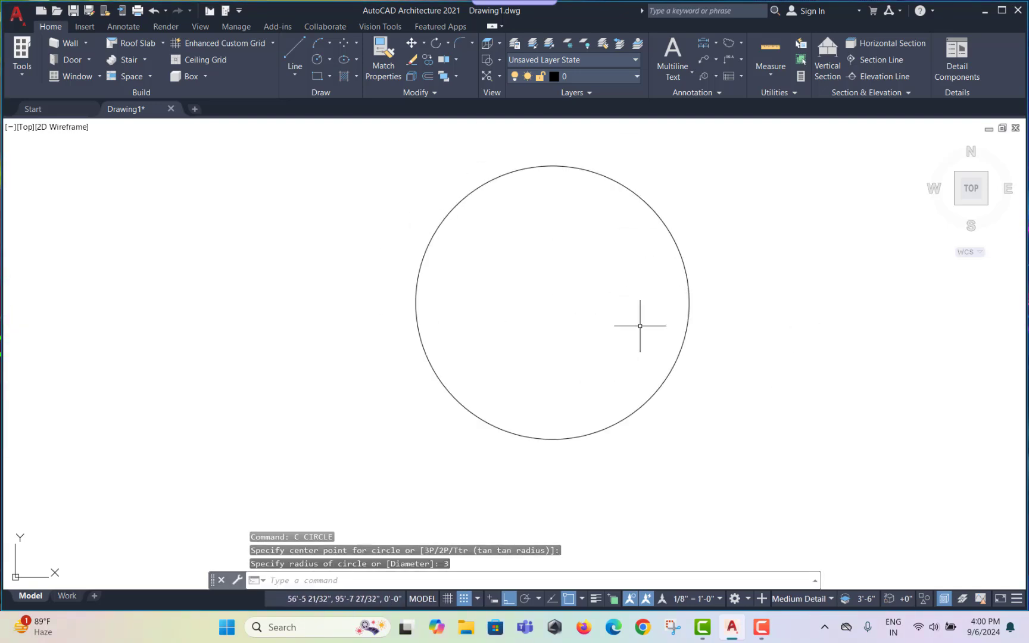
key(Escape)
key(Escape)
text(c)
key(Return)
middle_drag(641, 324, 544, 356)
click(381, 347)
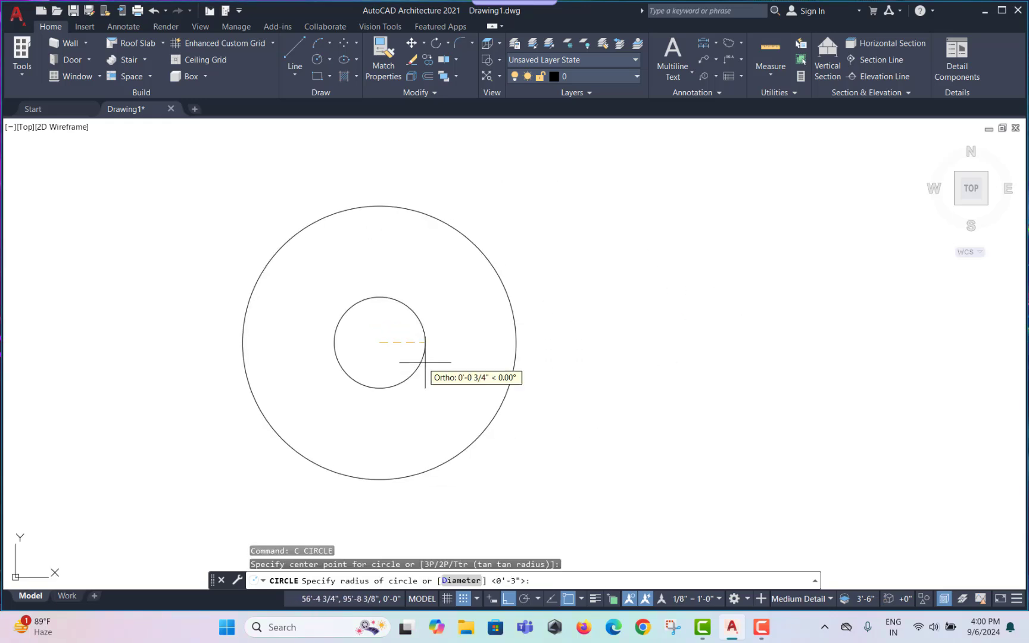
text(2)
key(Return)
scroll(551, 354, down, 2)
middle_drag(604, 369, 535, 377)
key(Escape)
text(x)
key(Return)
middle_drag(692, 376, 516, 380)
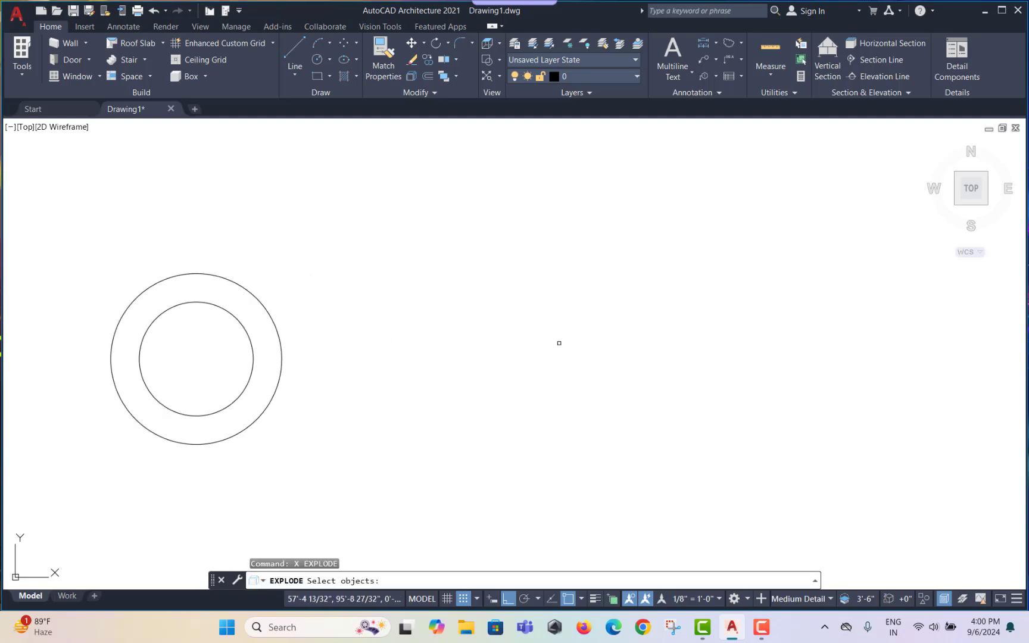
key(Escape)
Draw a separate circle with a radius of 4 inches to the right of the concentric circles
text(c)
key(Return)
click(526, 348)
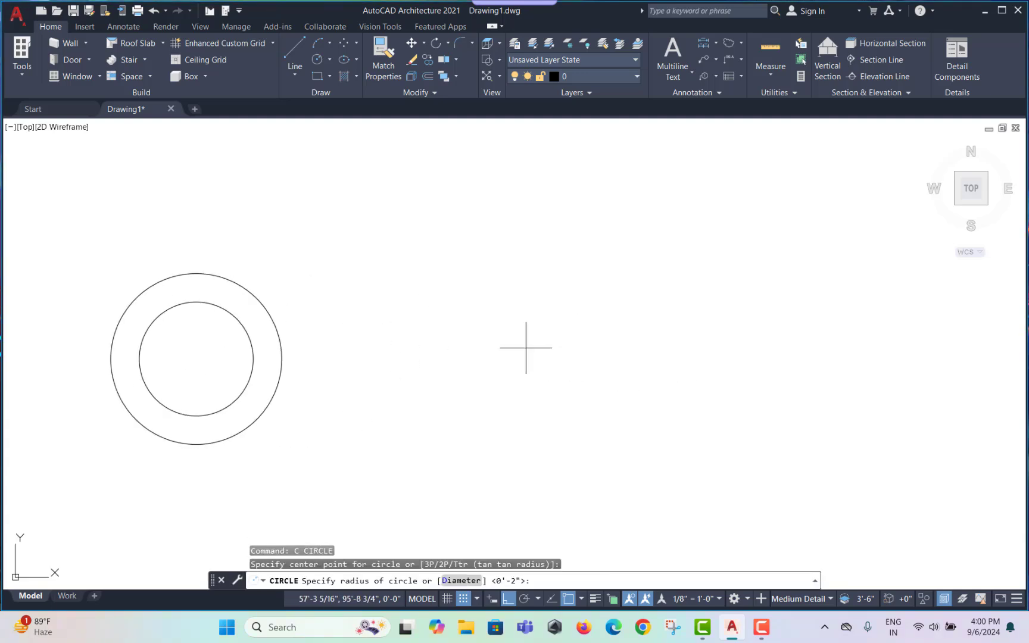
text(4)
key(Return)
key(Escape)
key(Escape)
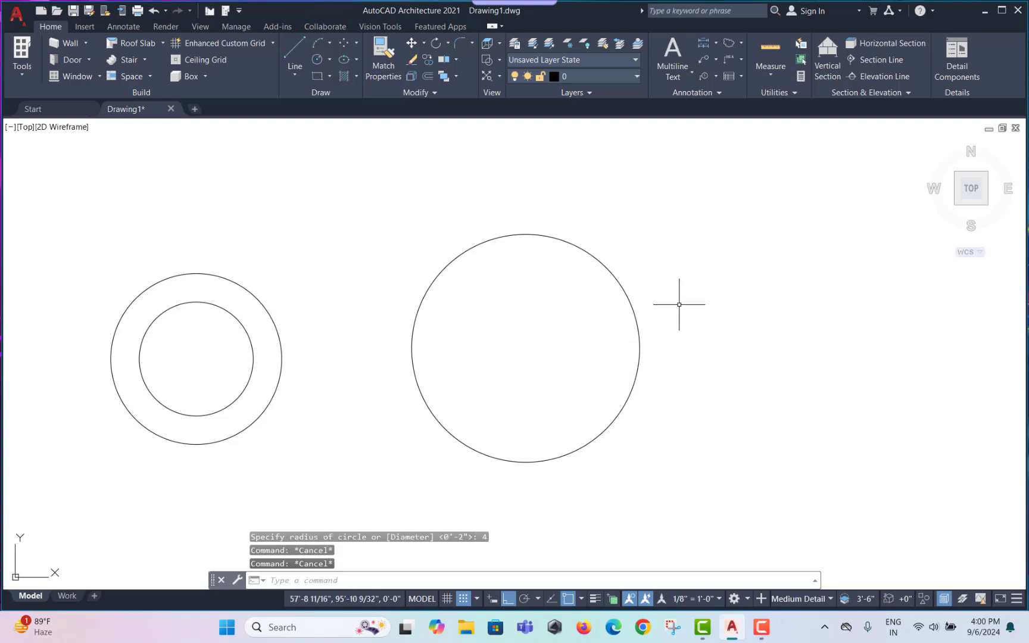
key(Escape)
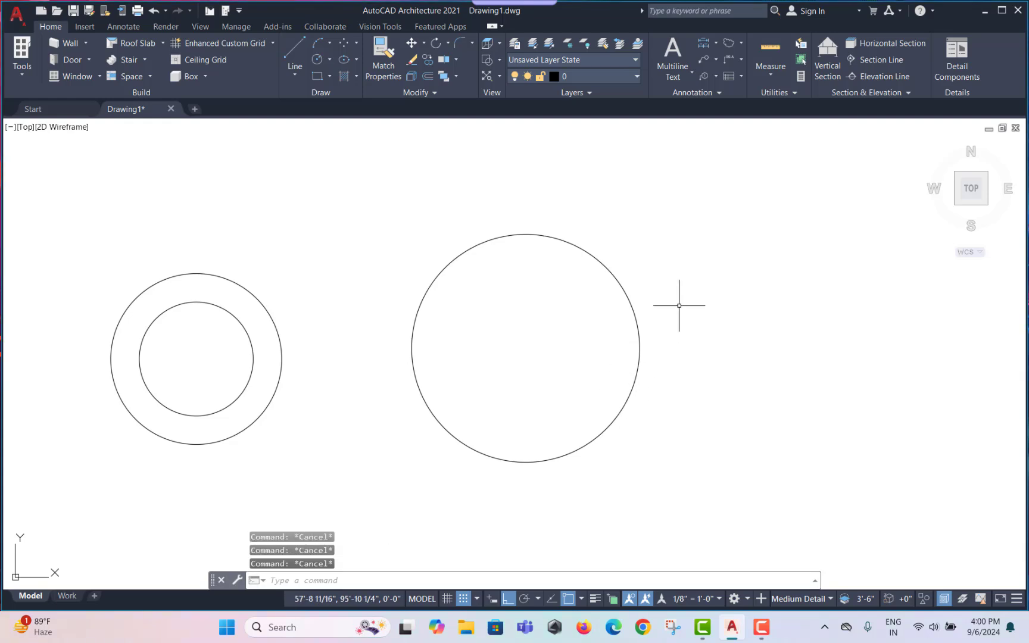
Erase all three circles beside the sheet
click(680, 264)
click(73, 460)
text(e)
key(Return)
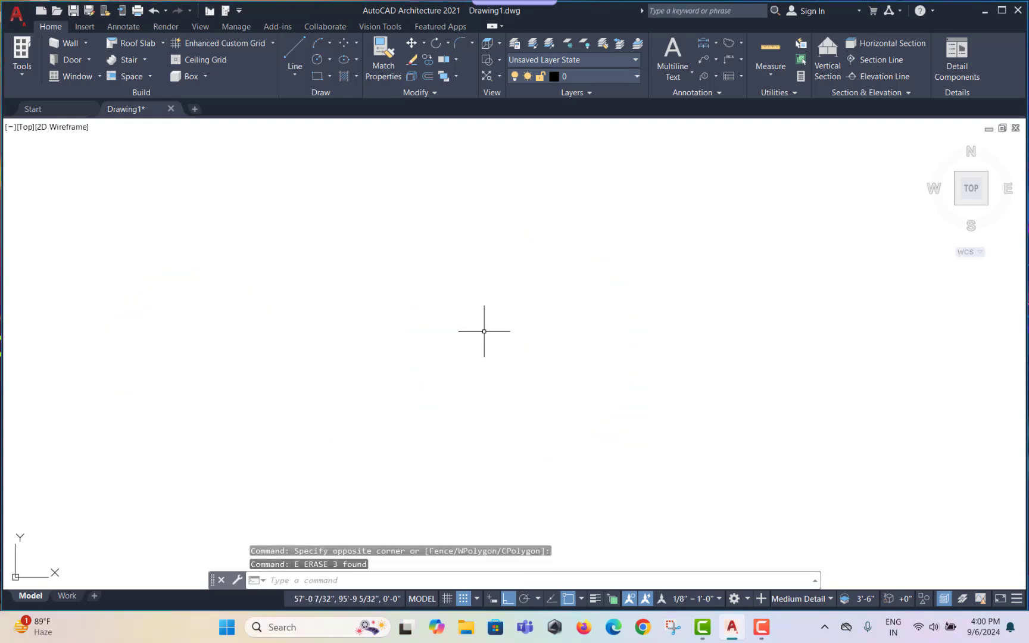
click(761, 629)
click(975, 572)
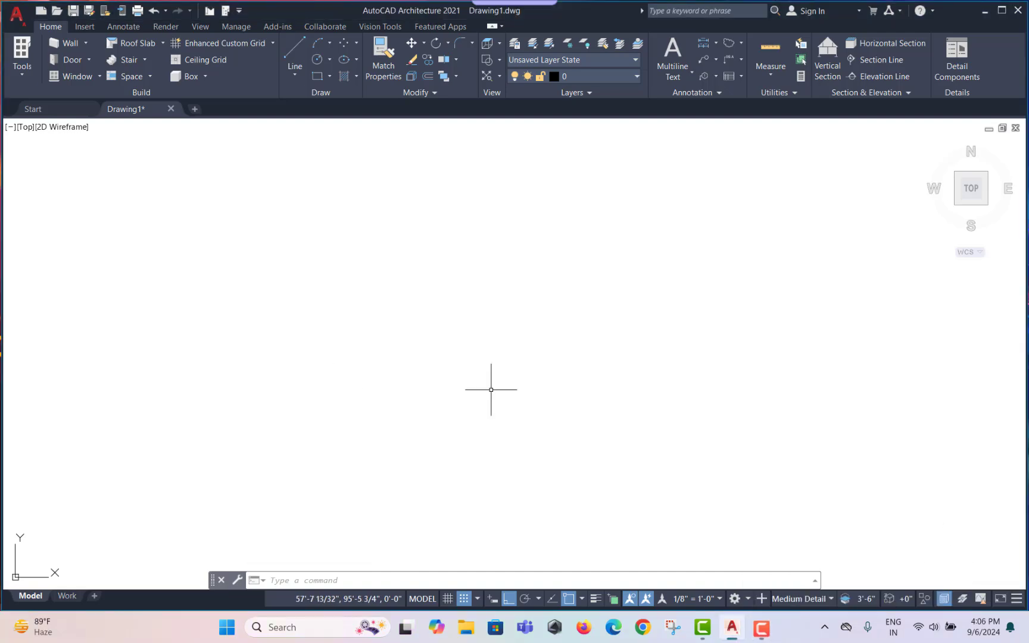
Open the Drawing Setup dialog to show the drawing's unit settings
scroll(523, 402, down, 5)
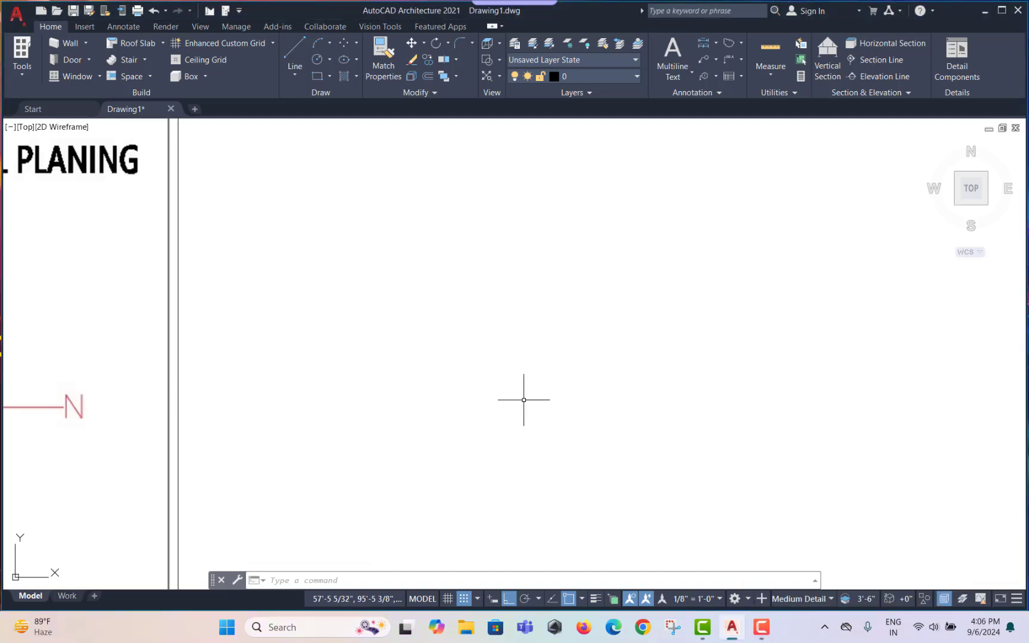
middle_drag(409, 418, 449, 322)
scroll(167, 316, up, 4)
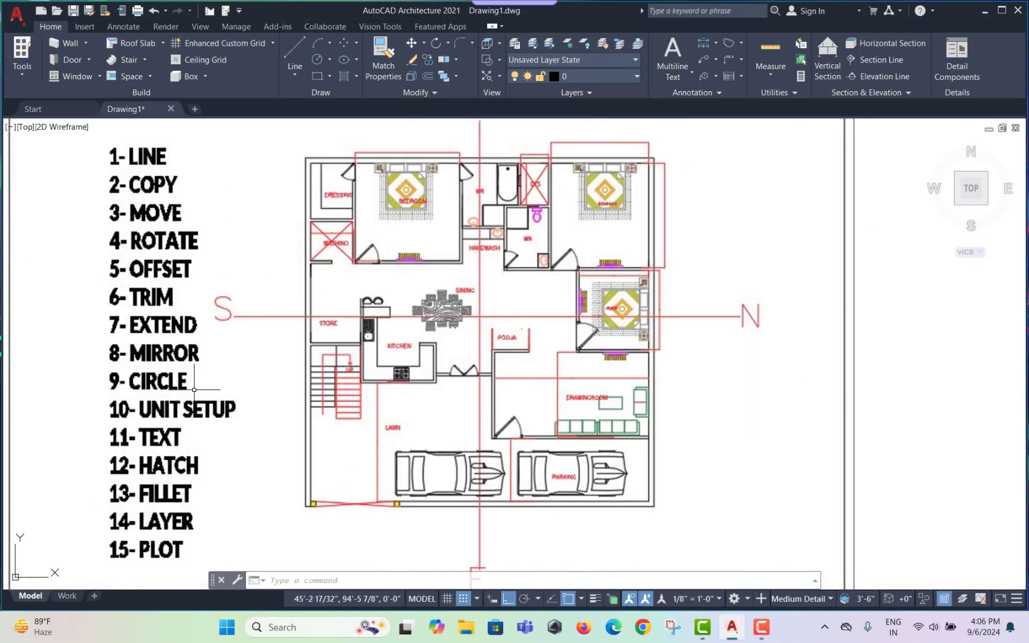
middle_drag(191, 384, 186, 355)
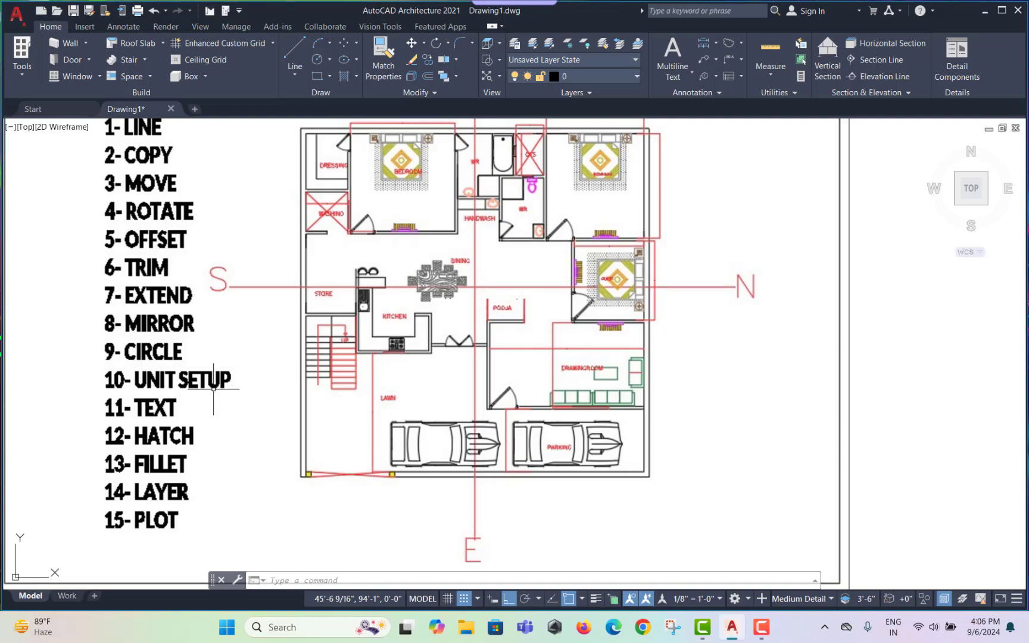
middle_drag(312, 315, 305, 341)
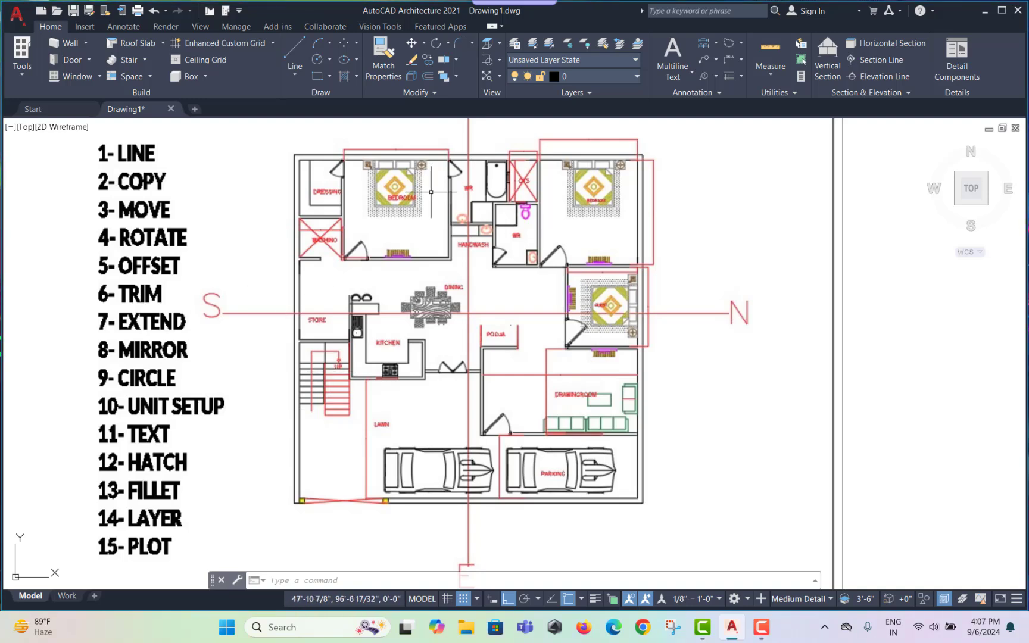
middle_drag(634, 334, 270, 346)
middle_drag(669, 321, 513, 323)
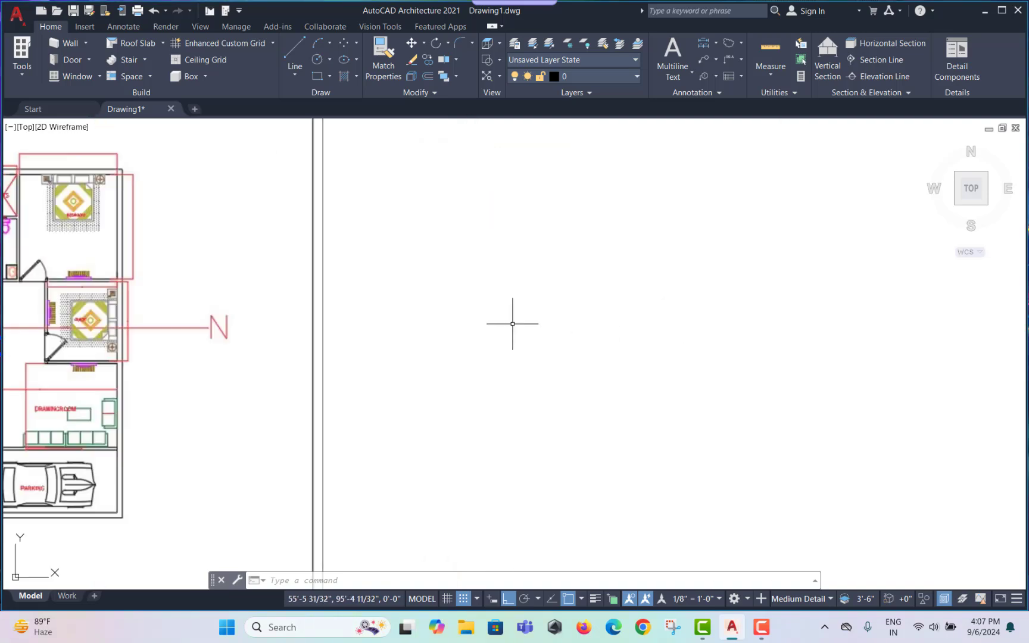
text(un)
key(Return)
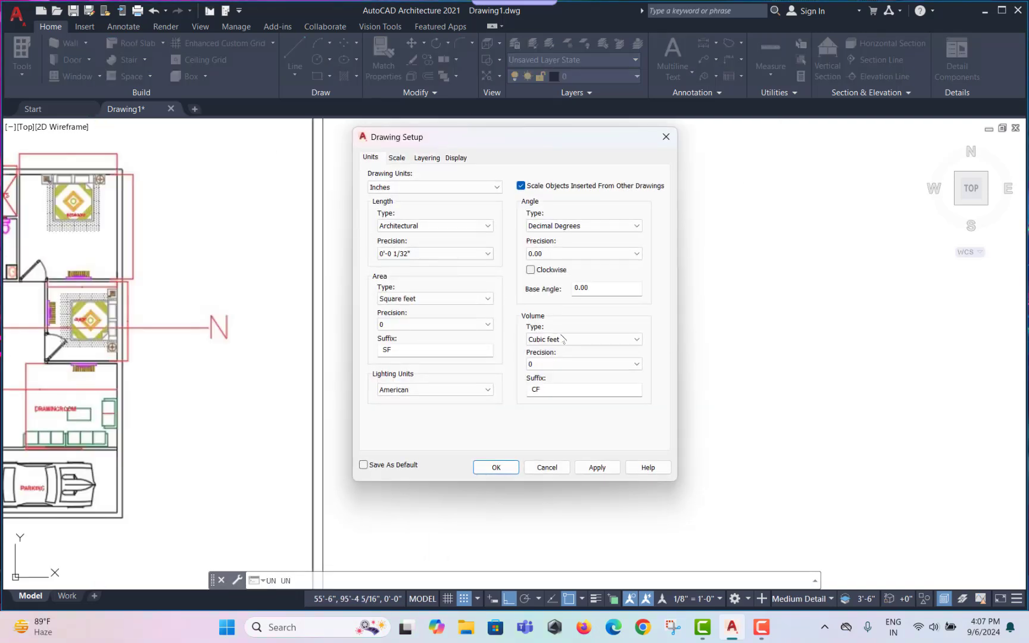
Try the Decimal length type for the drawing units, and return the length type to Architectural
click(416, 226)
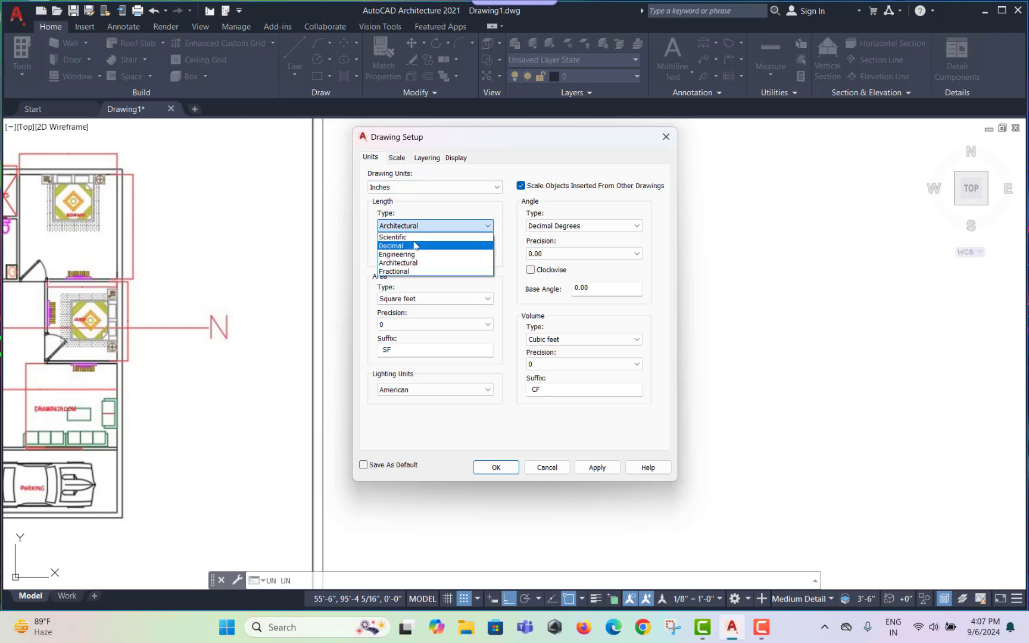
click(416, 246)
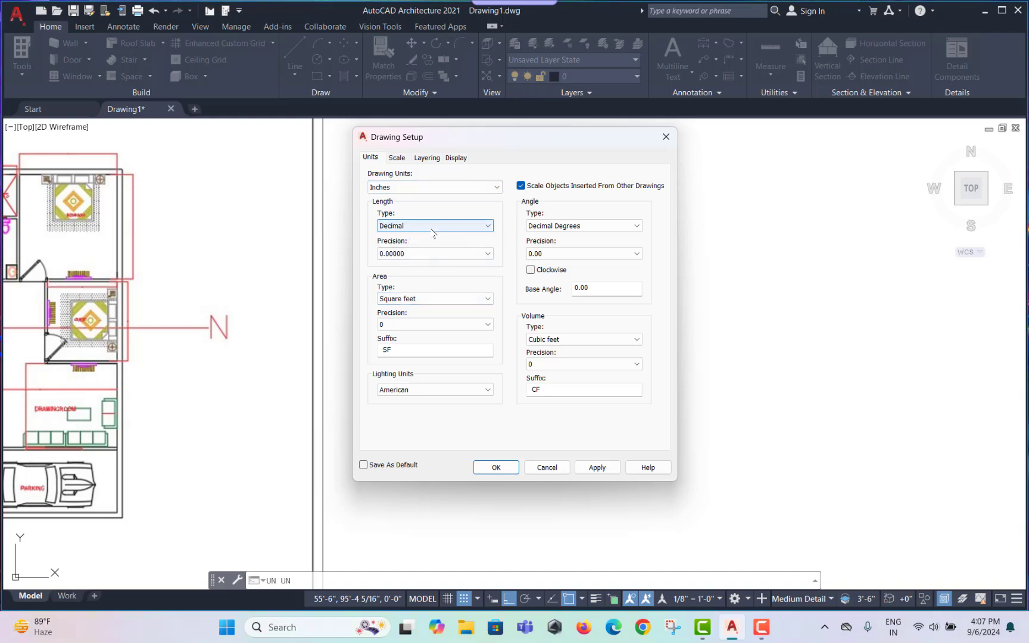
click(433, 232)
click(430, 263)
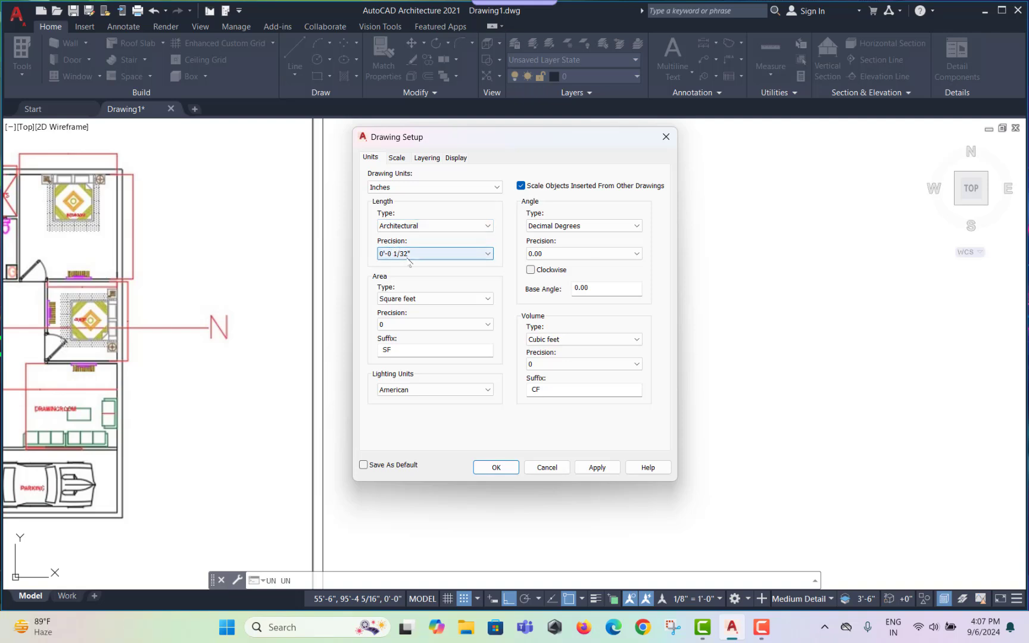
Try a length precision of 0'-0 1/2" and close the drawing setup without applying it
click(410, 261)
click(414, 274)
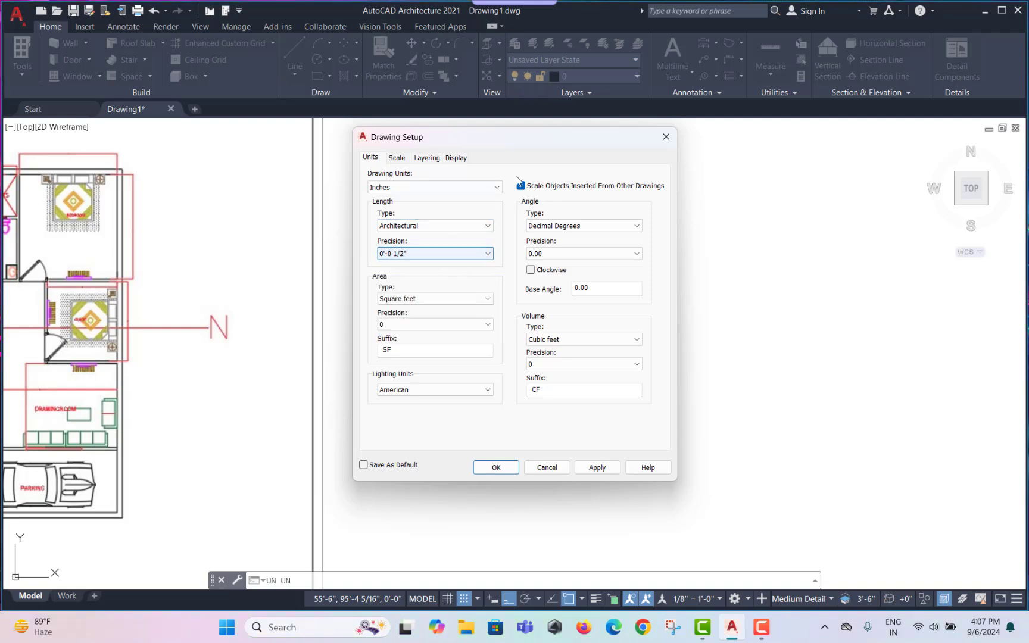
click(666, 137)
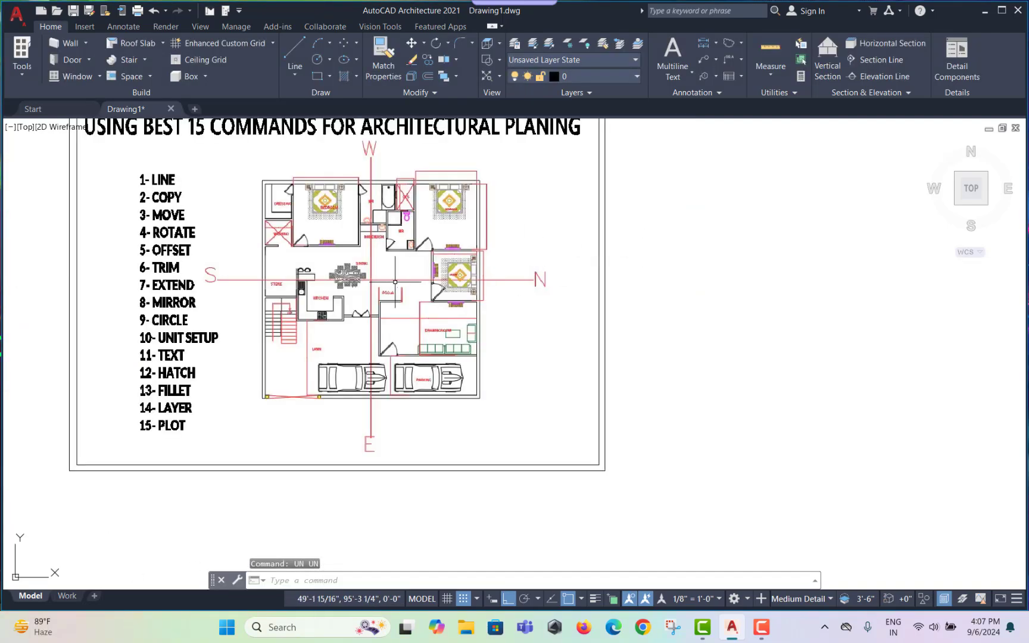
Define a large multiline text box in the empty space to the right of the sheet
scroll(143, 346, up, 4)
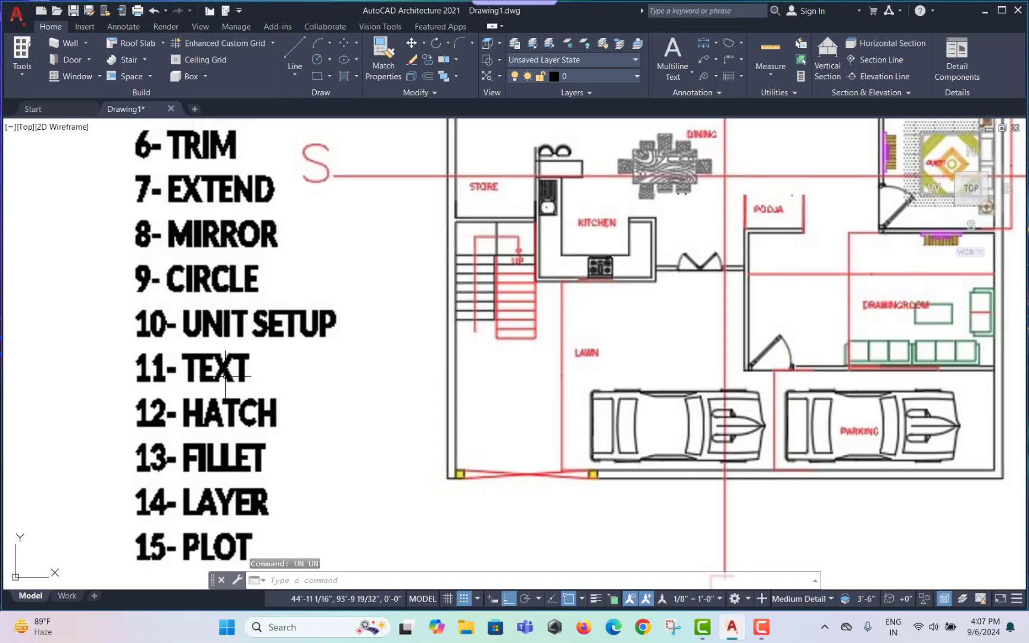
scroll(225, 375, down, 5)
middle_drag(570, 349, 545, 337)
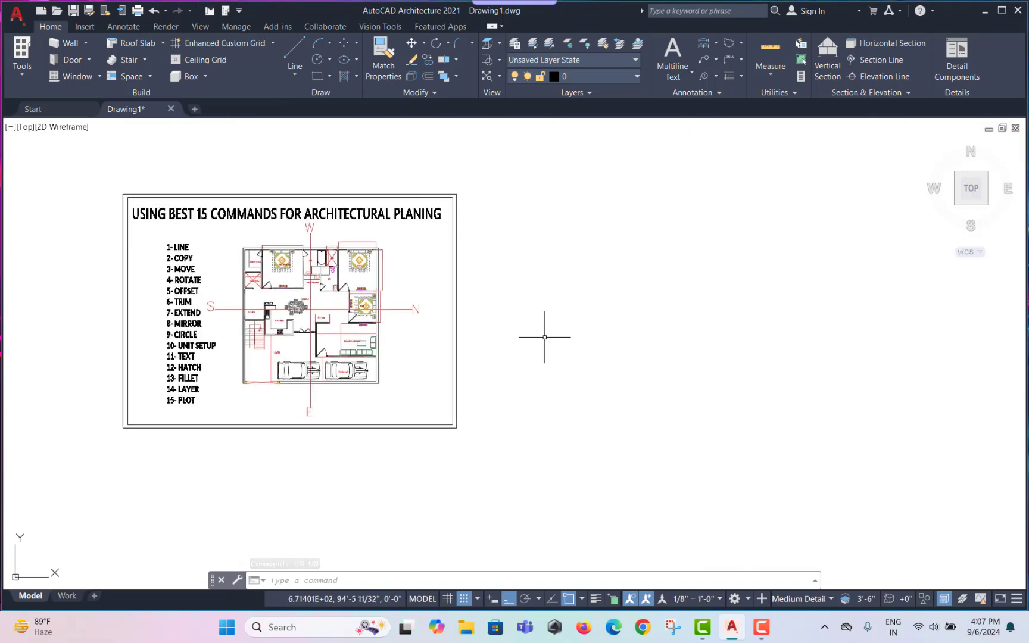
text(t)
key(Return)
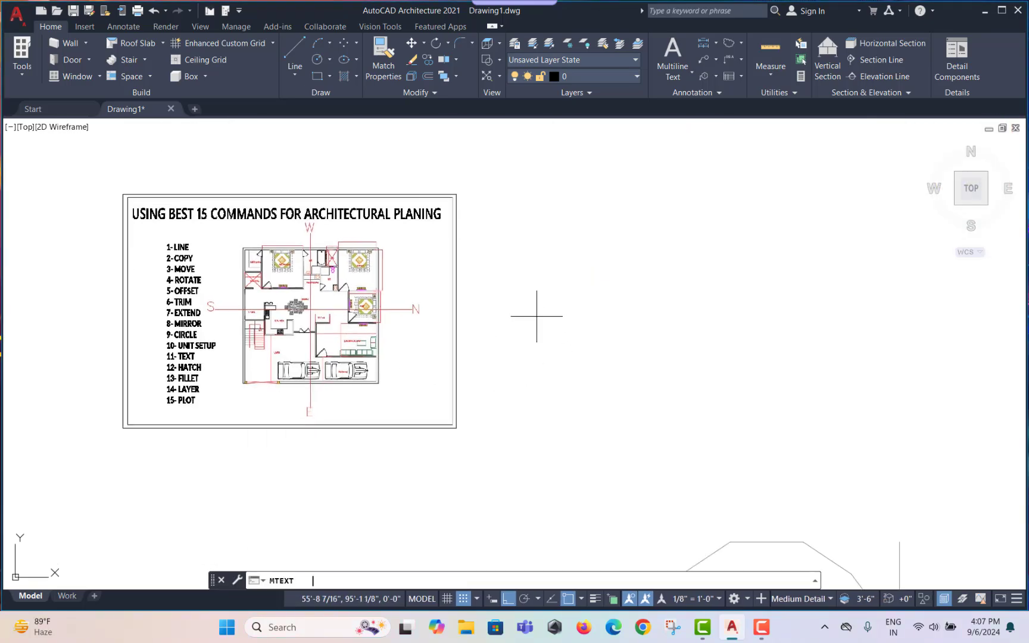
scroll(413, 287, down, 8)
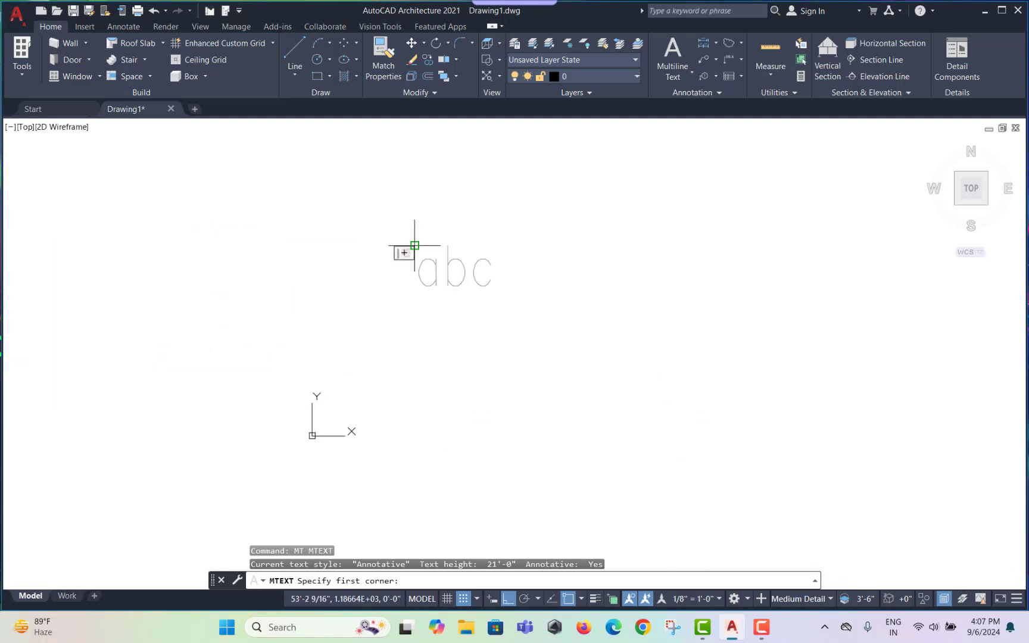
mouse_move(415, 244)
middle_down()
mouse_move(340, 257)
mouse_move(237, 250)
middle_up()
click(305, 189)
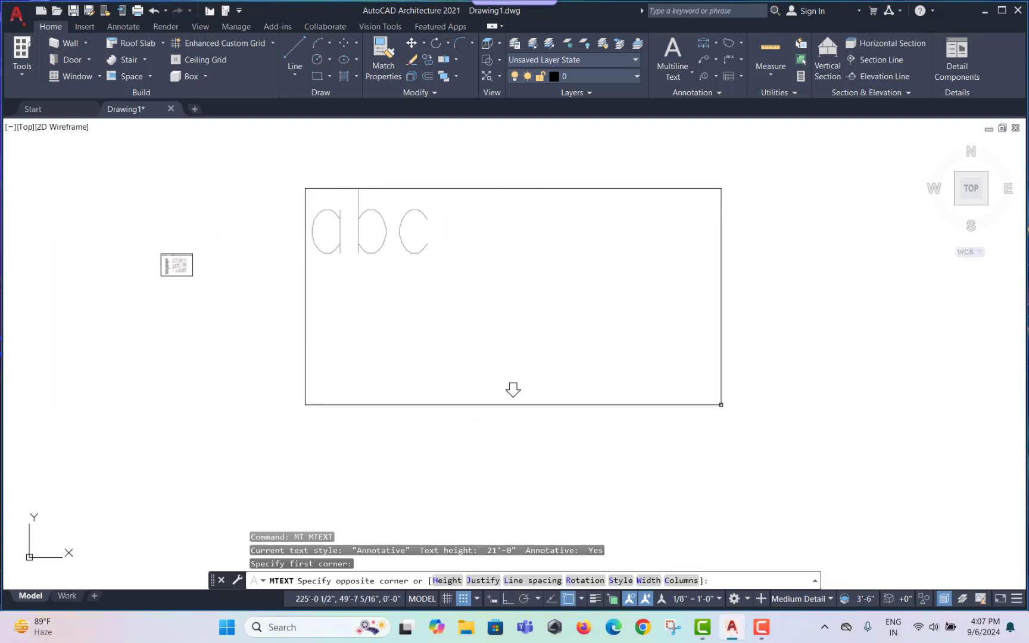
click(755, 424)
scroll(363, 242, up, 2)
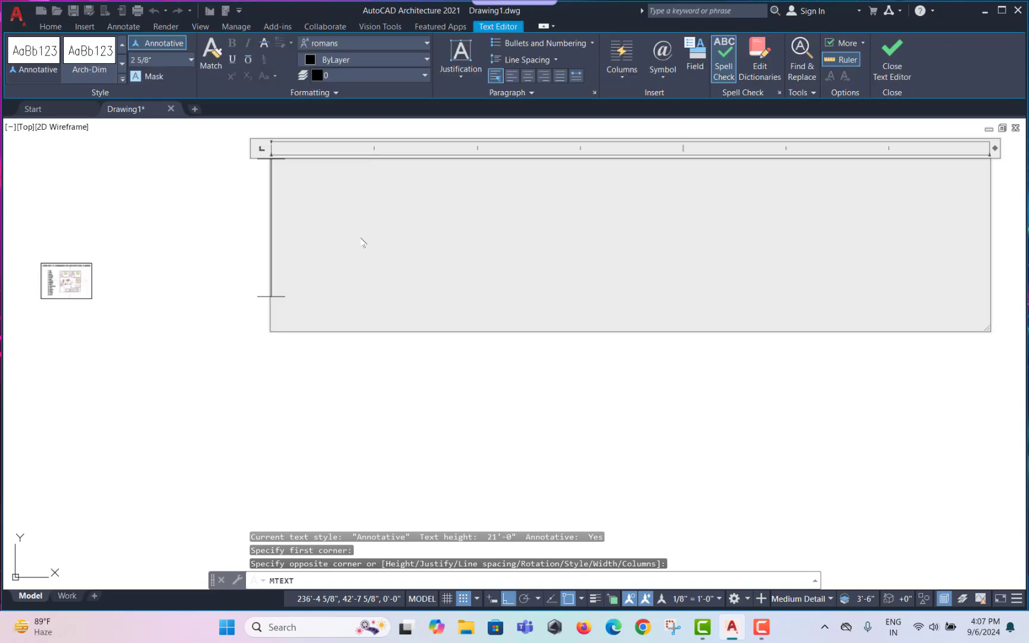
Enter the sample text DSFSDFF in the multiline text box
text(DSF)
drag(511, 243, 325, 241)
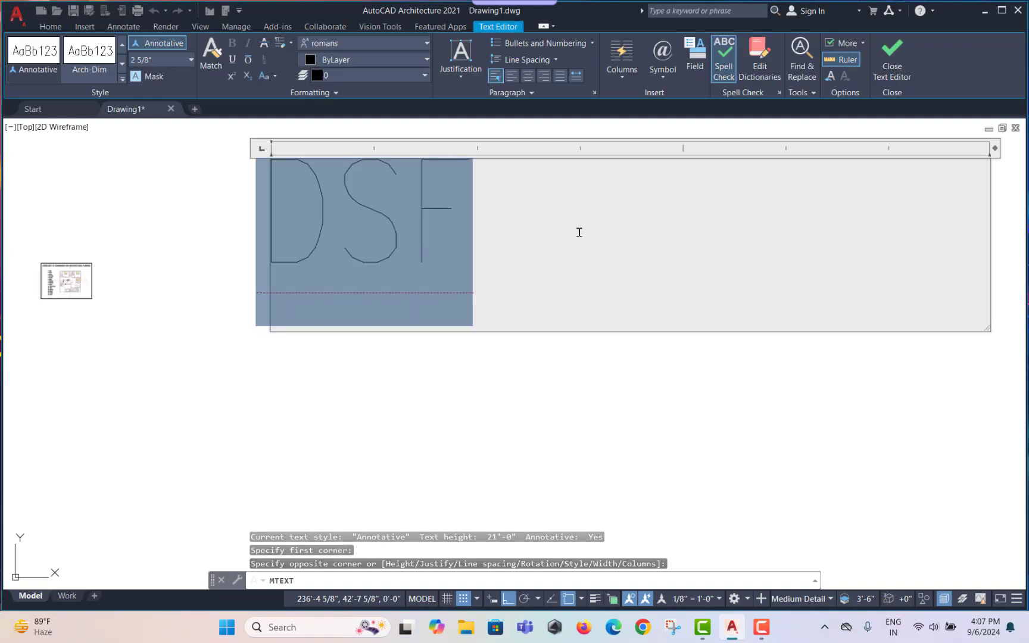
click(579, 229)
text(SDFF)
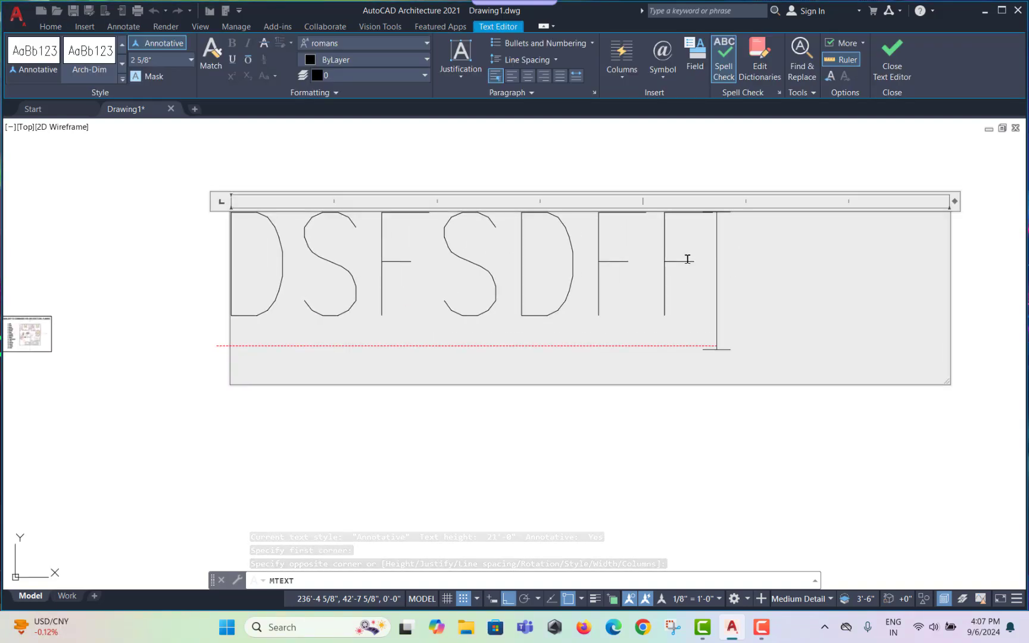
Change the font of the whole DSFSDFF text to Segoe UI Symbol
drag(687, 258, 220, 247)
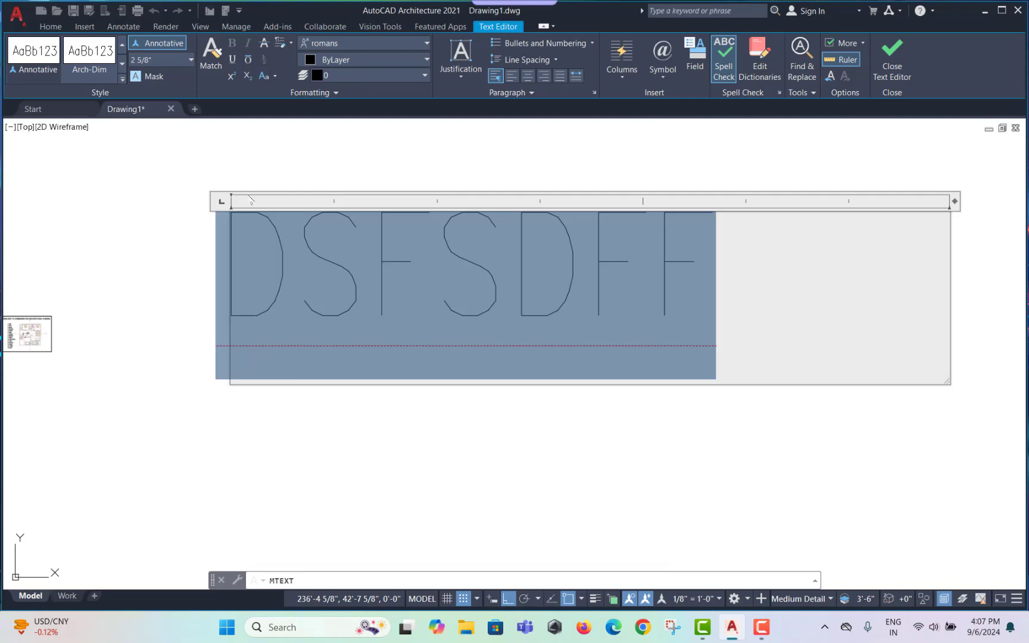
click(358, 49)
scroll(357, 140, up, 3)
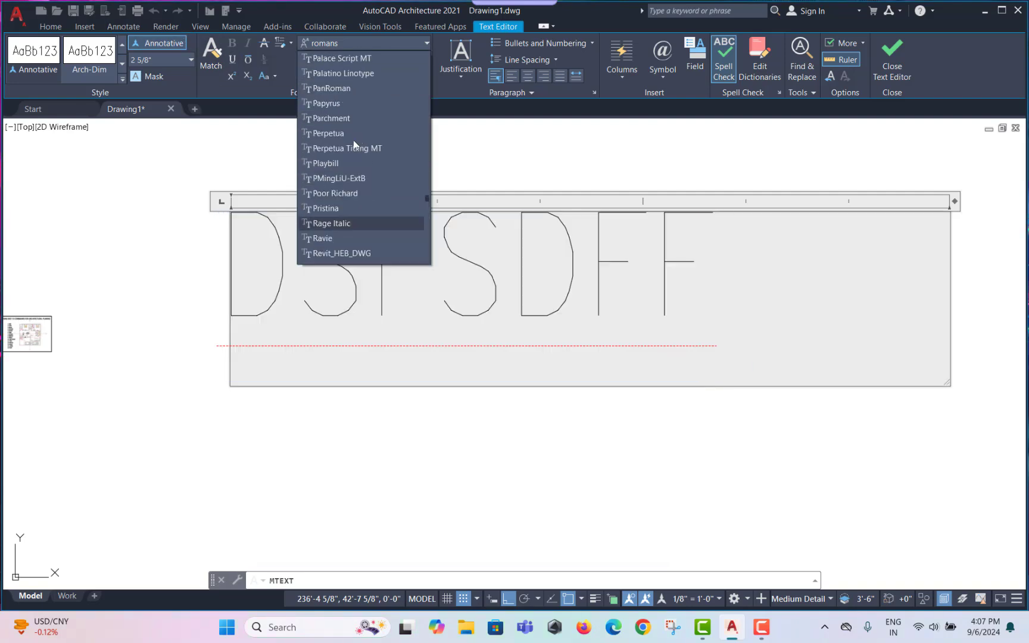
click(363, 50)
scroll(349, 182, down, 2)
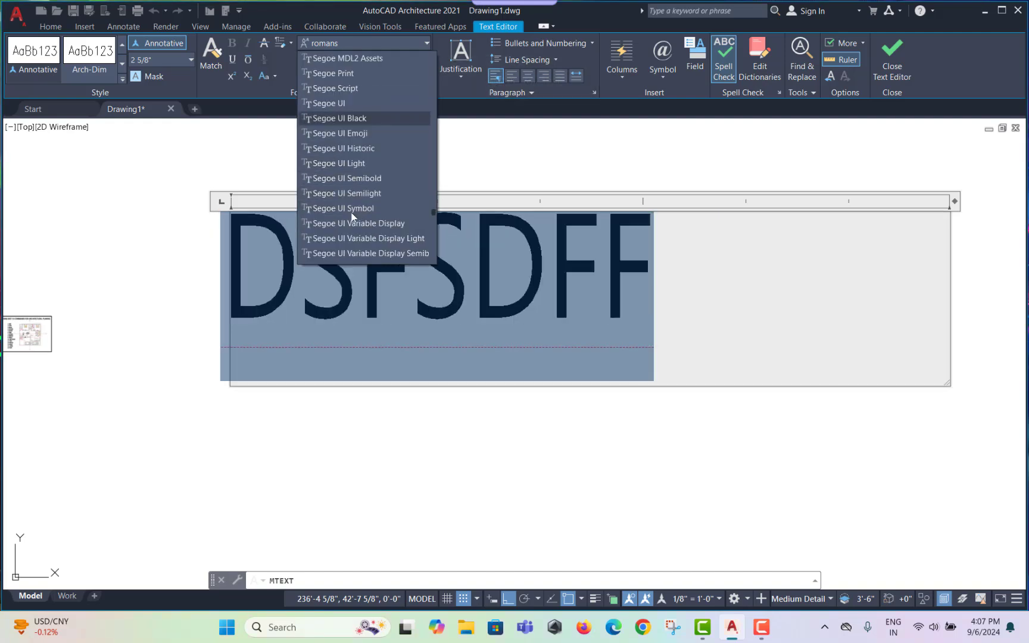
click(351, 209)
Color the DSFSDFF text red (205,32,39), make it italic and finish editing it
click(356, 59)
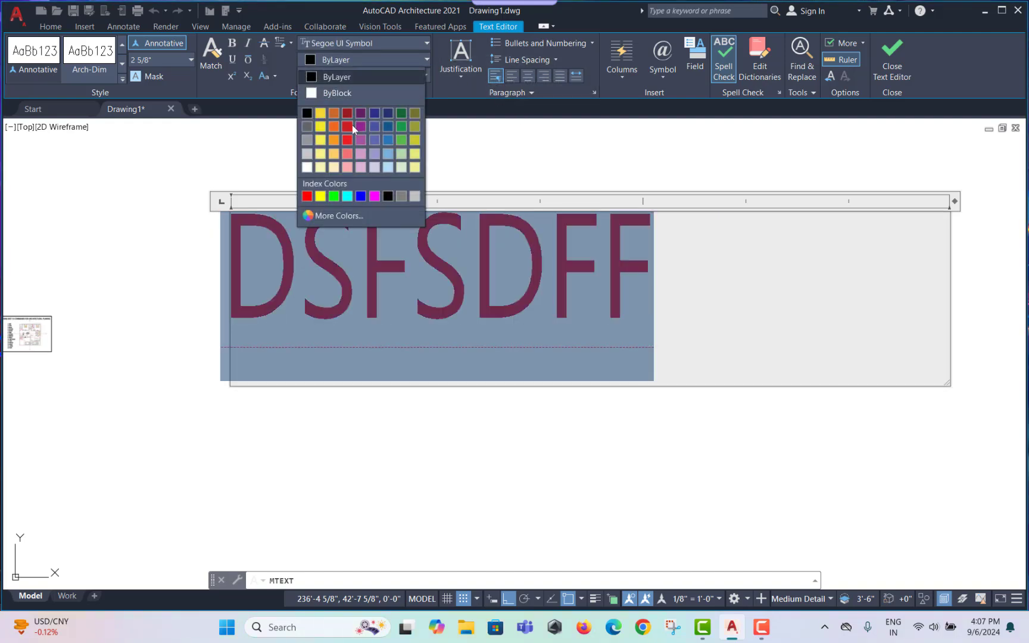
click(355, 147)
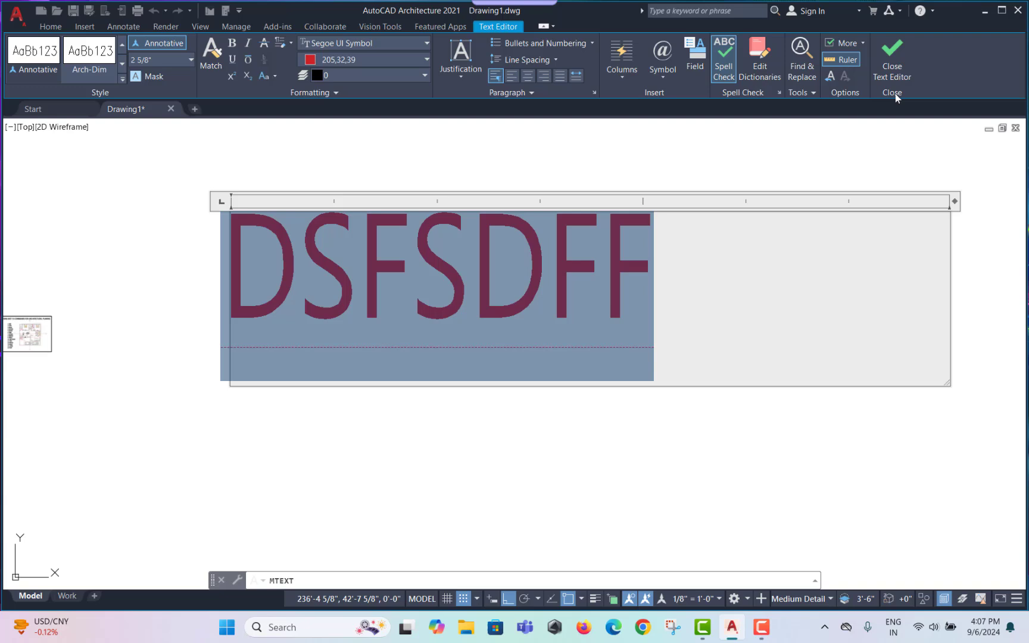
click(248, 41)
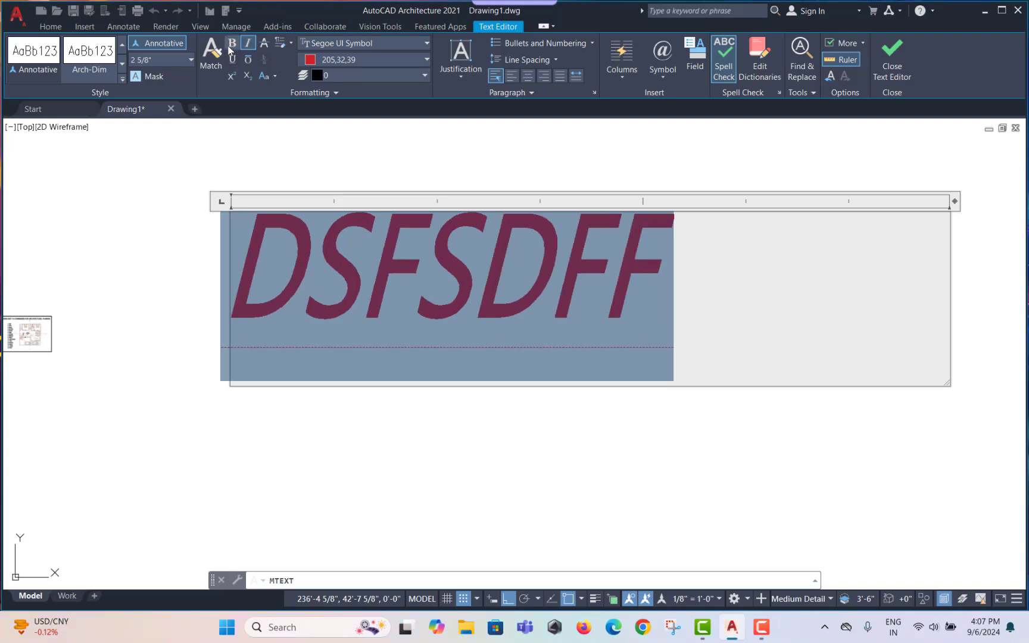
click(230, 45)
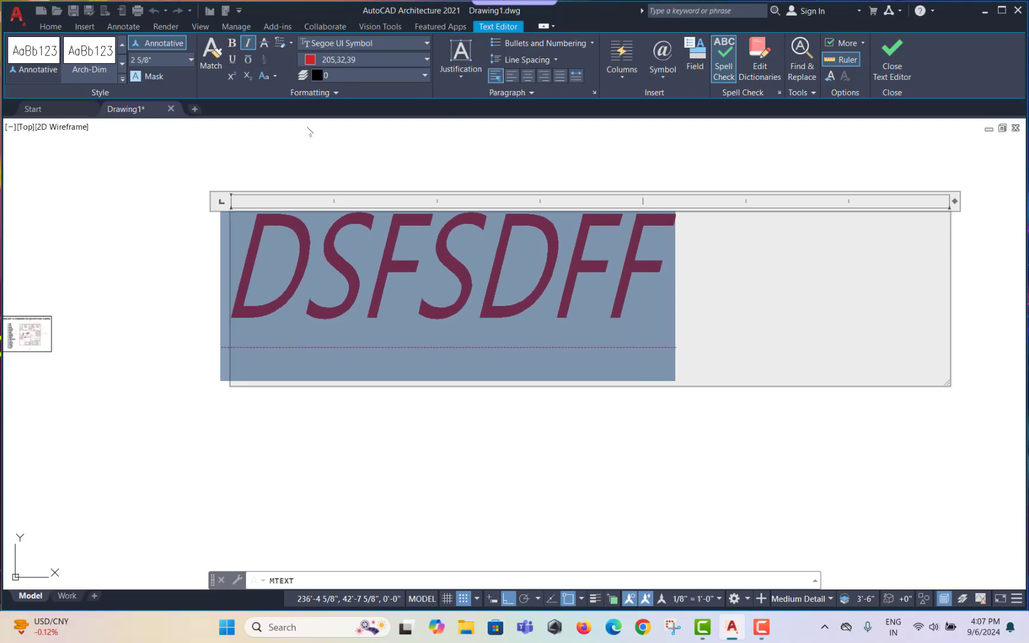
click(892, 56)
scroll(595, 261, down, 2)
scroll(595, 260, down, 2)
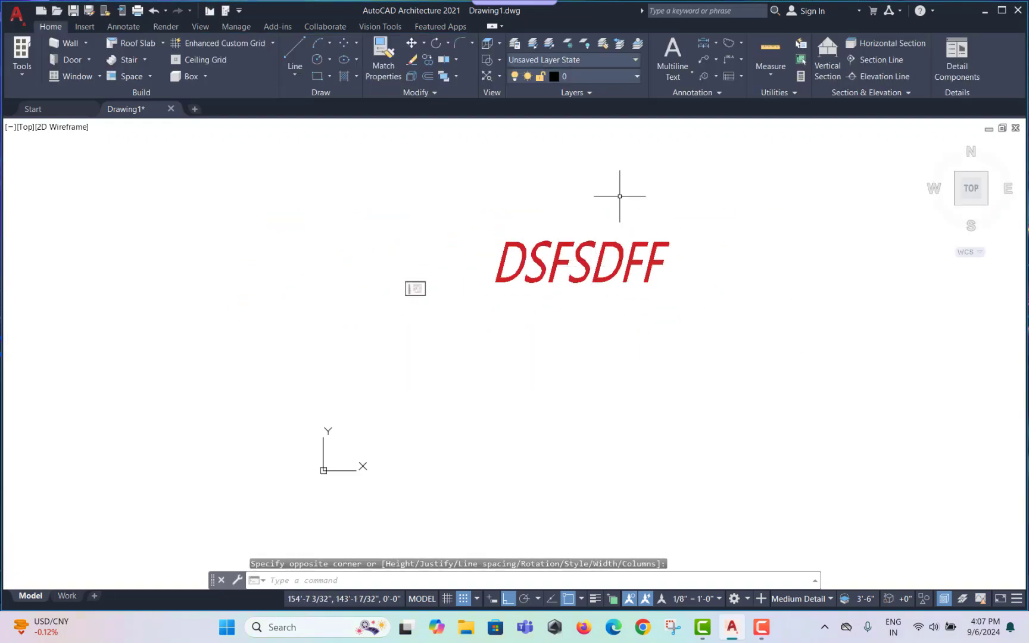
Erase the red DSFSDFF text beside the sheet
click(615, 195)
click(526, 298)
text(e)
key(Return)
Place another multiline text object in the empty space beside the sheet and erase it
scroll(411, 310, up, 3)
scroll(465, 270, up, 5)
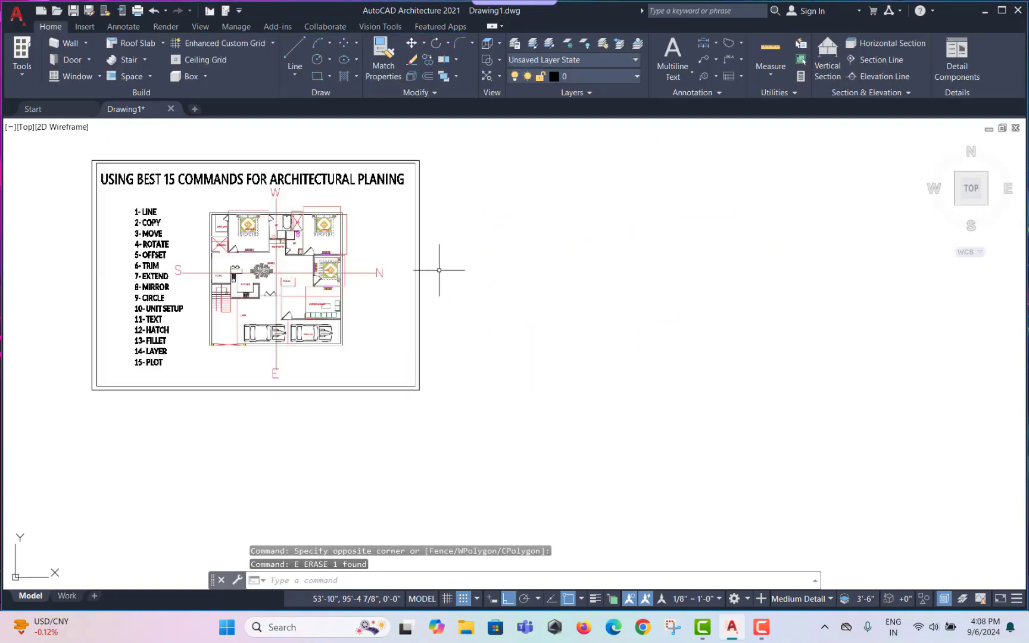
text(mt)
key(Return)
click(466, 215)
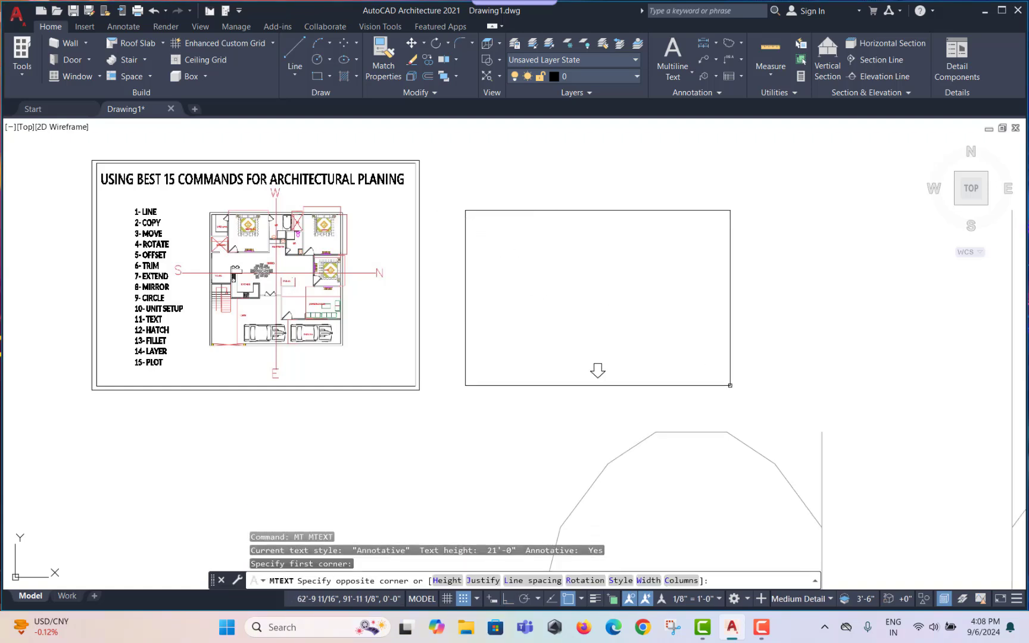
click(794, 425)
drag(629, 302, 678, 265)
text(e)
key(Return)
scroll(136, 344, up, 4)
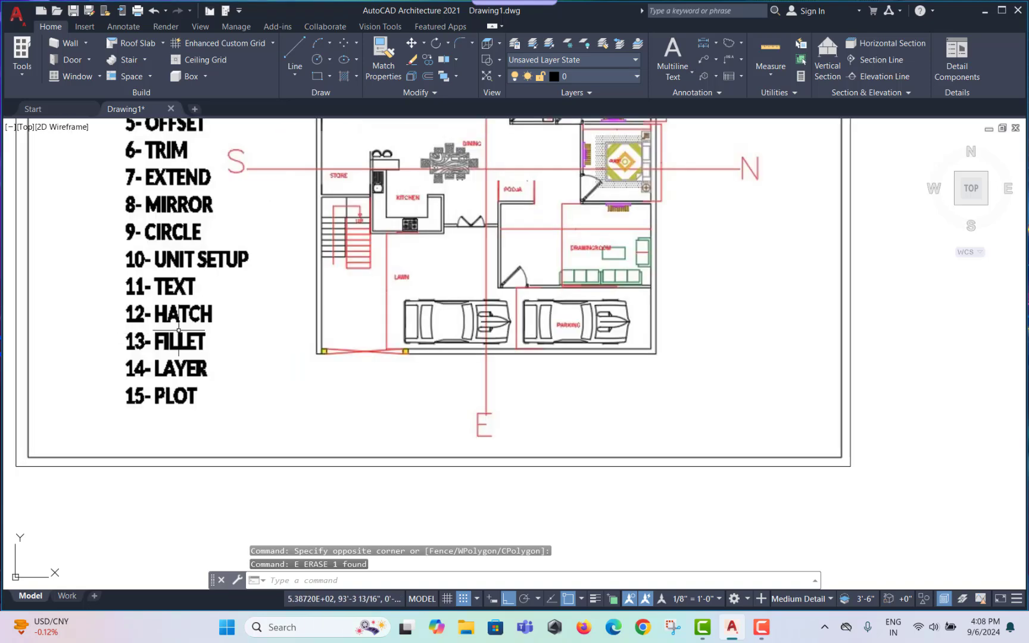
scroll(179, 331, down, 6)
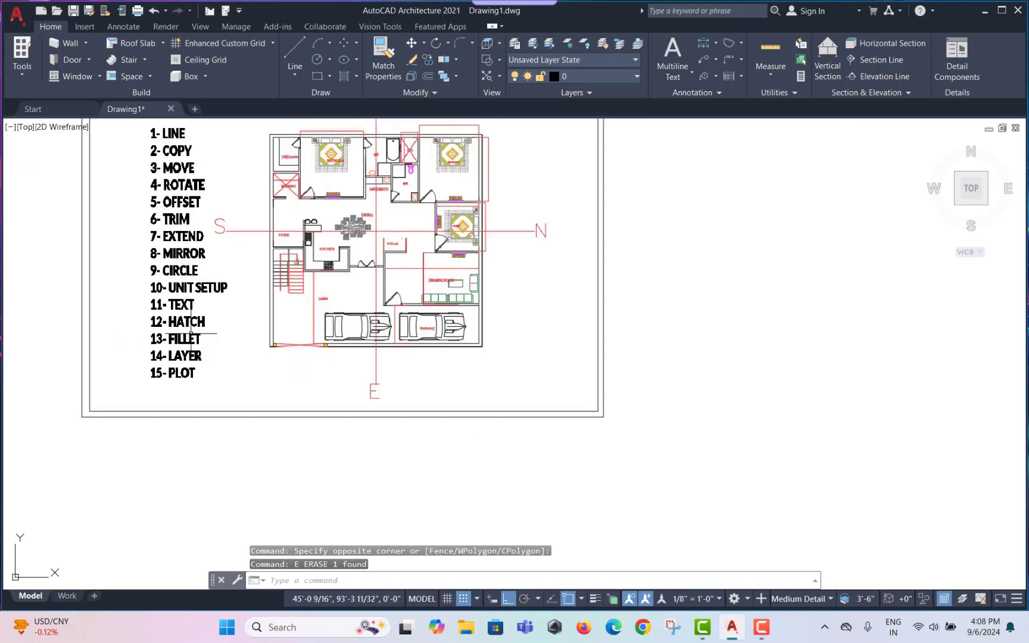
middle_drag(444, 333, 410, 345)
key(Escape)
text(RECV)
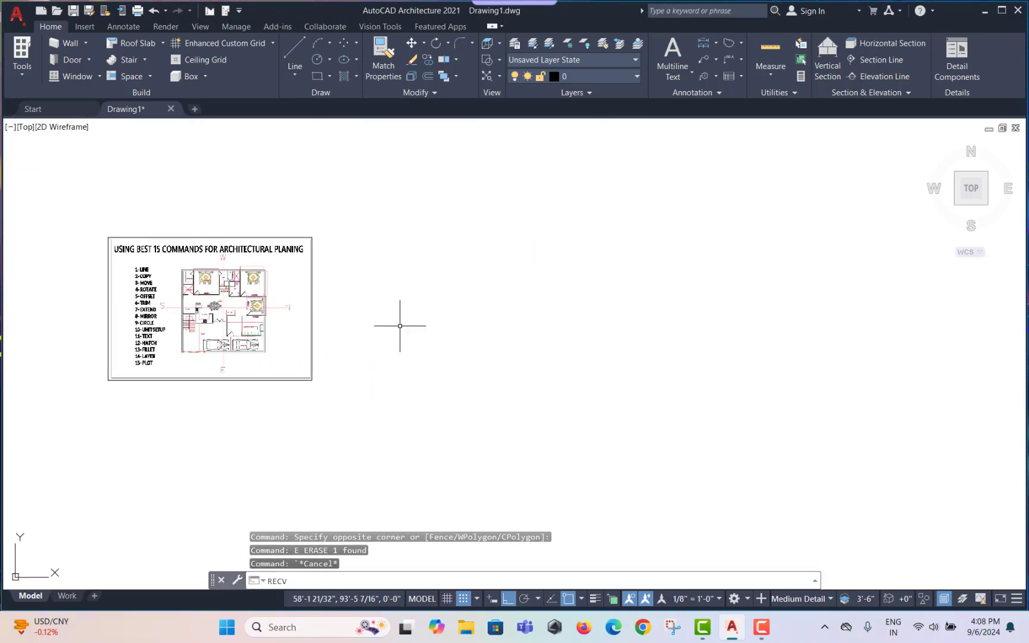
key(Return)
click(366, 275)
key(Escape)
Draw a nearly square rectangle in the empty space to the right of the sheet
text(rec)
key(Return)
click(361, 271)
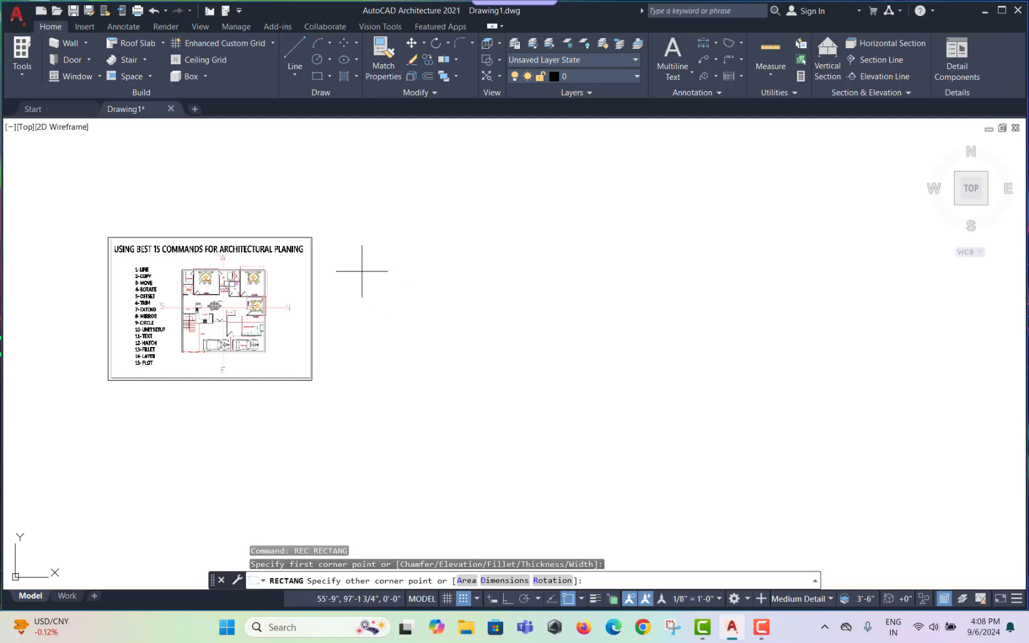
click(494, 400)
scroll(437, 336, up, 2)
middle_drag(437, 336, 475, 349)
key(Escape)
key(Escape)
key(Escape)
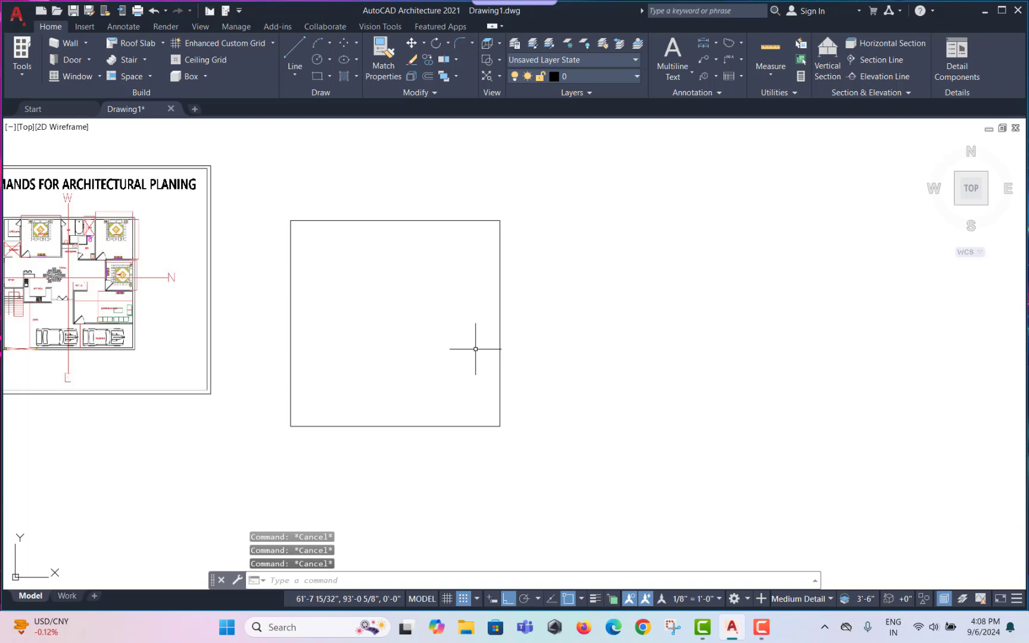
Start a hatch with a diagonal-line ANSI pattern, scale 10 and color 100,33,101
text(o)
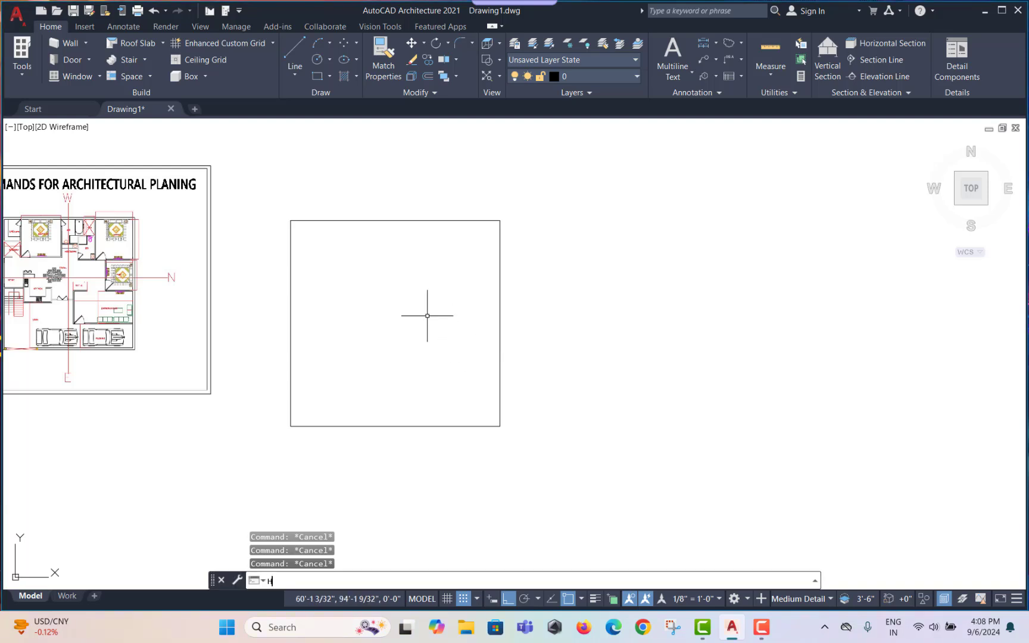
key(BackSpace)
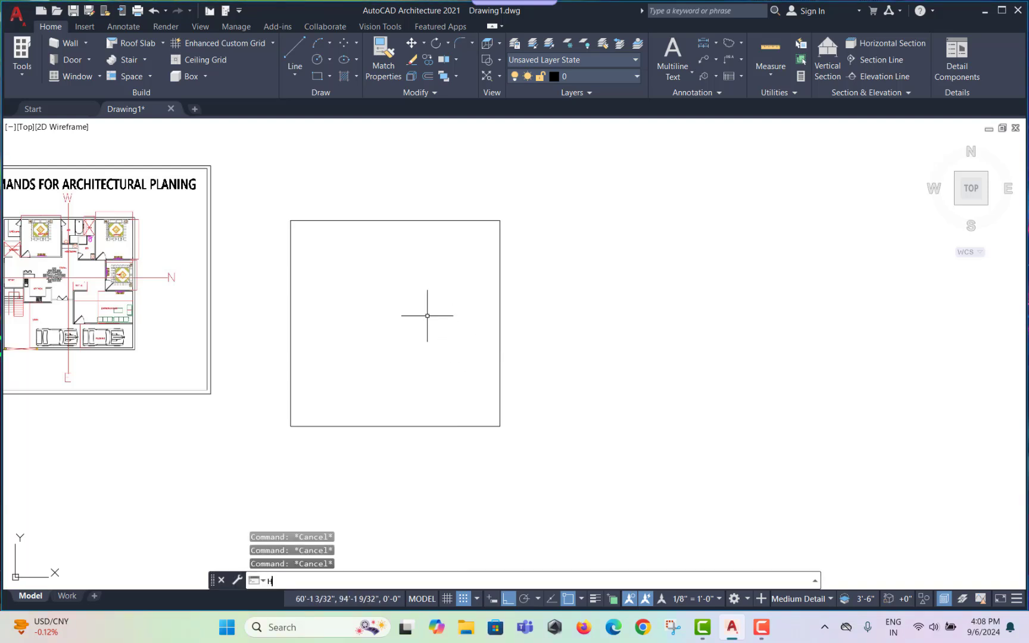
text(H)
key(Return)
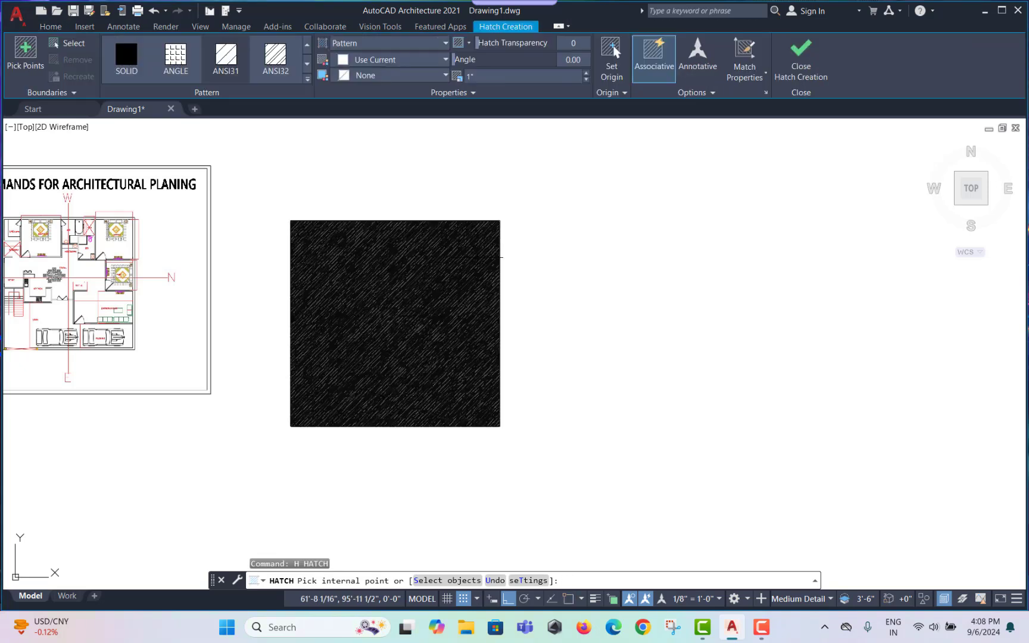
click(307, 80)
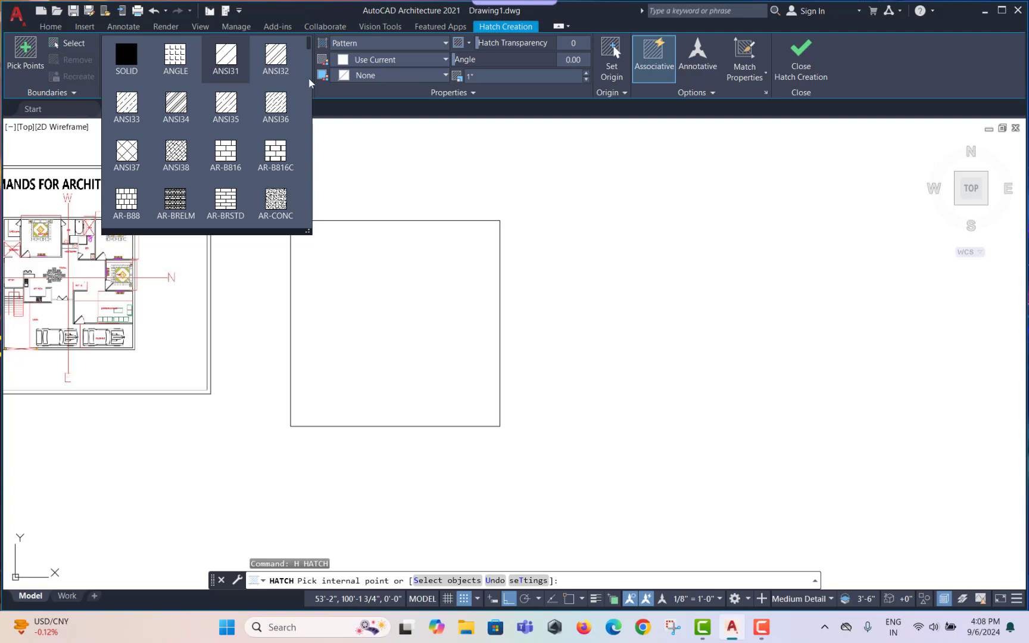
scroll(290, 95, down, 8)
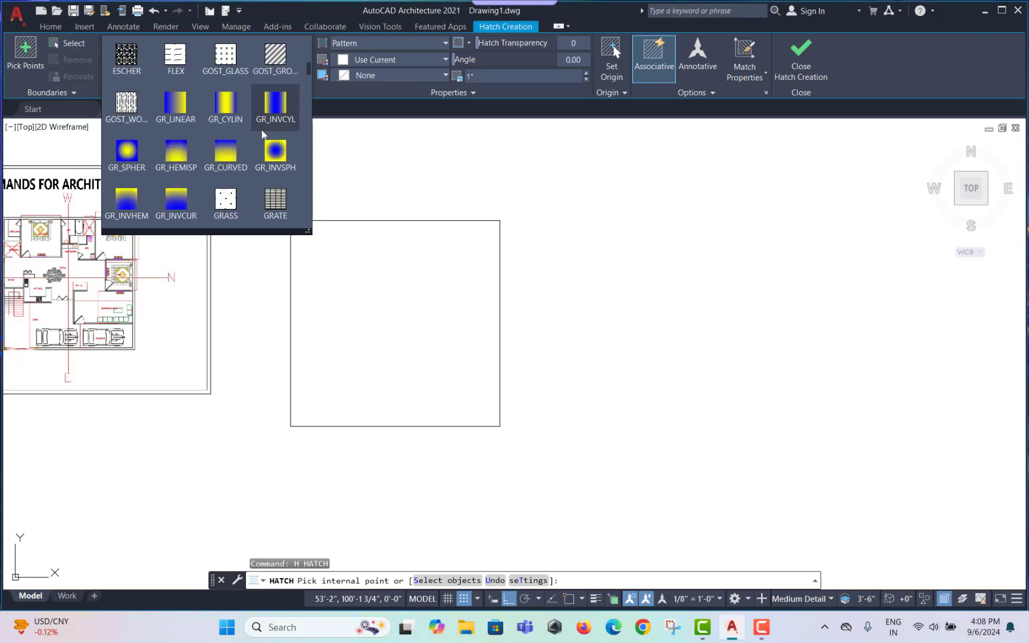
scroll(179, 66, up, 6)
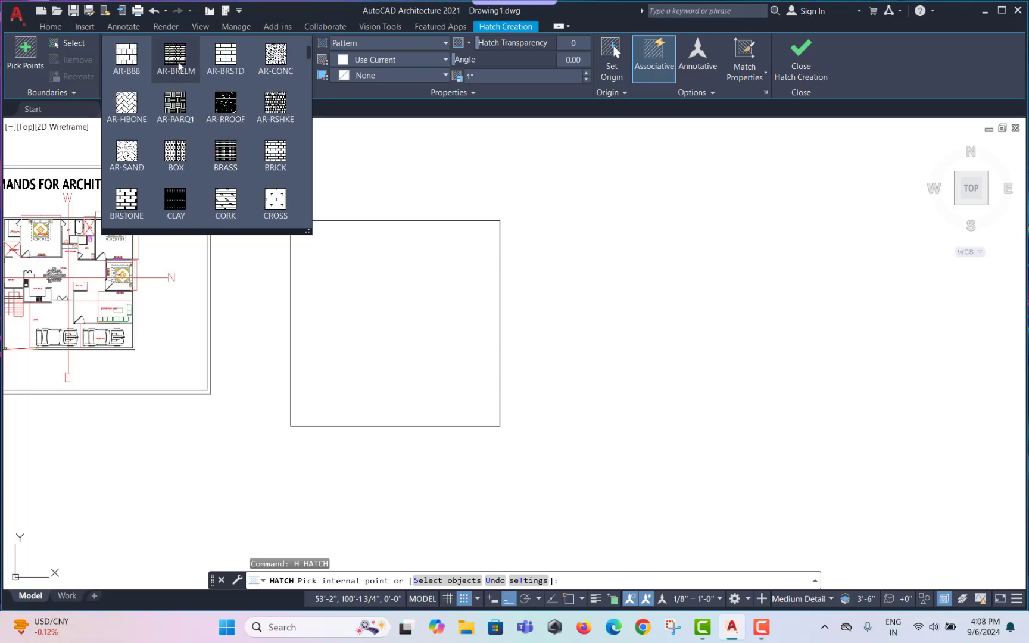
scroll(229, 73, up, 2)
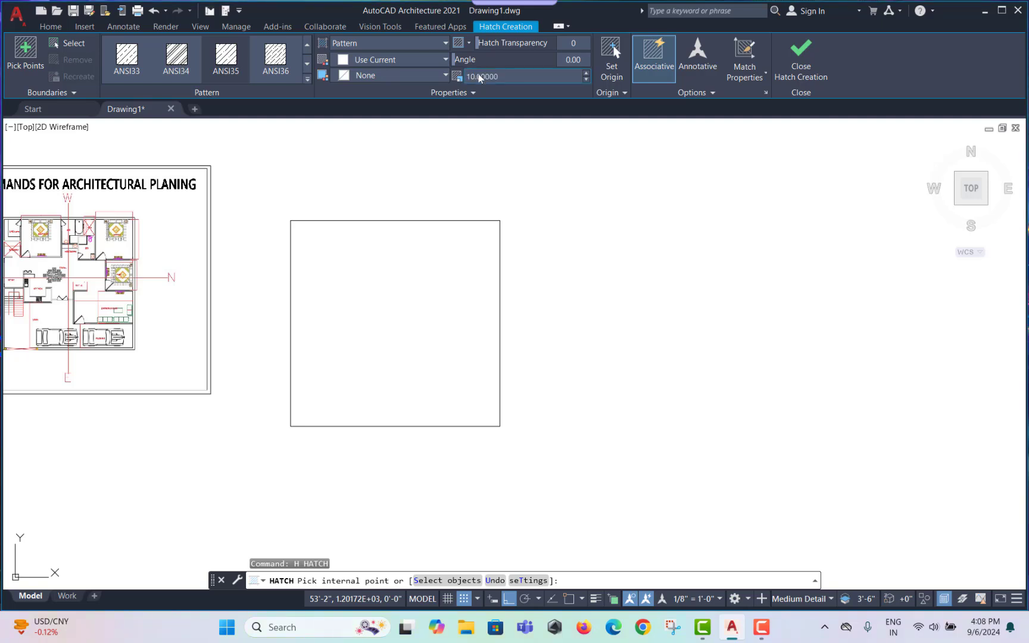
click(388, 59)
click(398, 133)
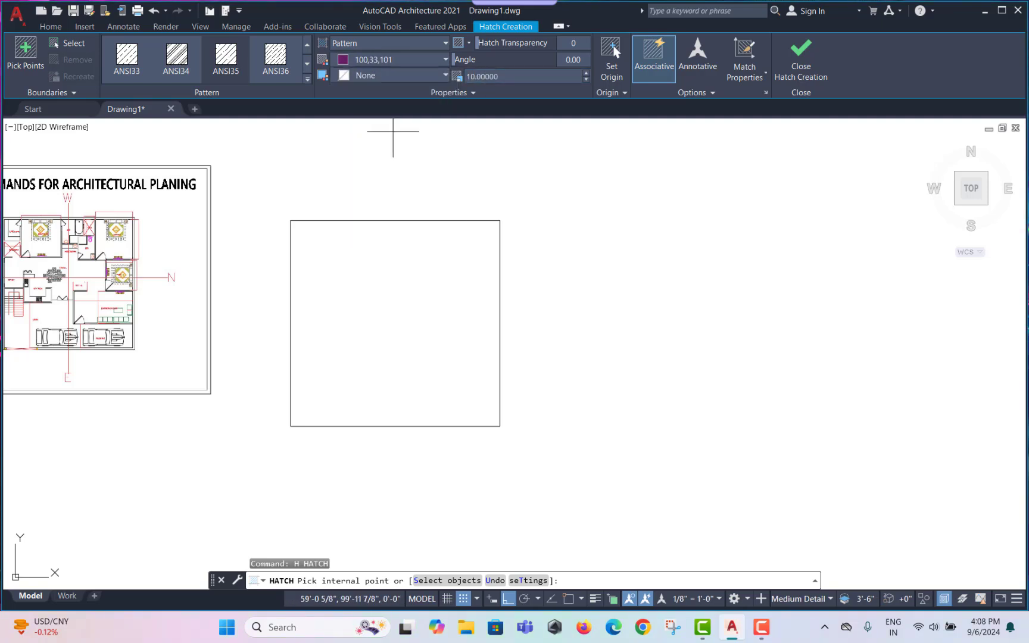
Fill the nearly square rectangle beside the sheet with the purple diagonal hatch and finish the hatch
click(394, 295)
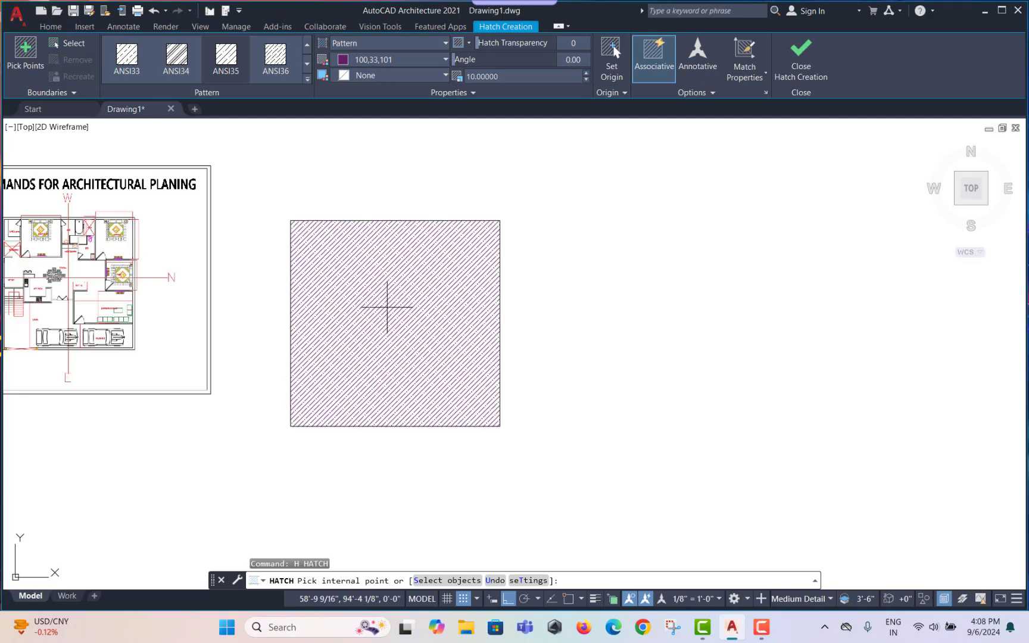
click(387, 307)
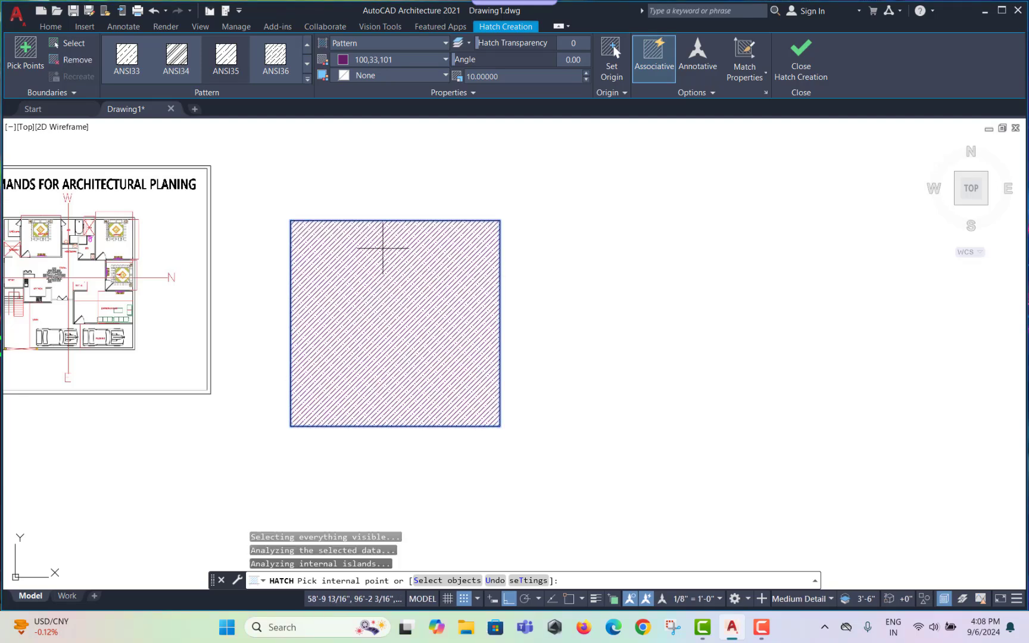
scroll(384, 244, up, 4)
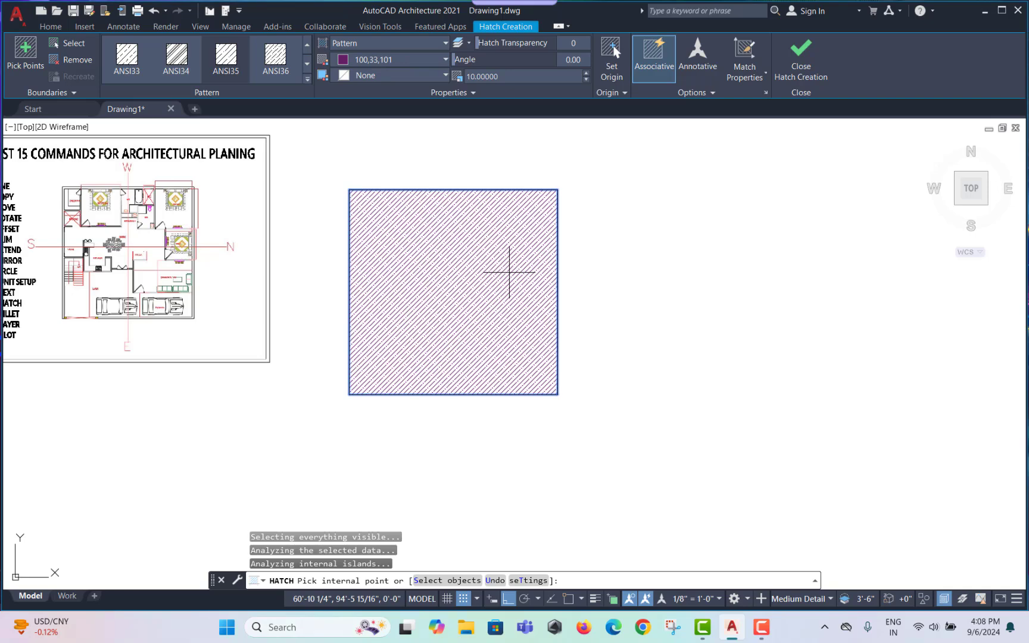
key(Return)
Draw a circle in the empty space to the right of the hatched square, nearly as large as the square
mouse_move(668, 214)
middle_down()
mouse_move(584, 214)
mouse_move(506, 246)
middle_up()
text(c)
key(Return)
click(559, 274)
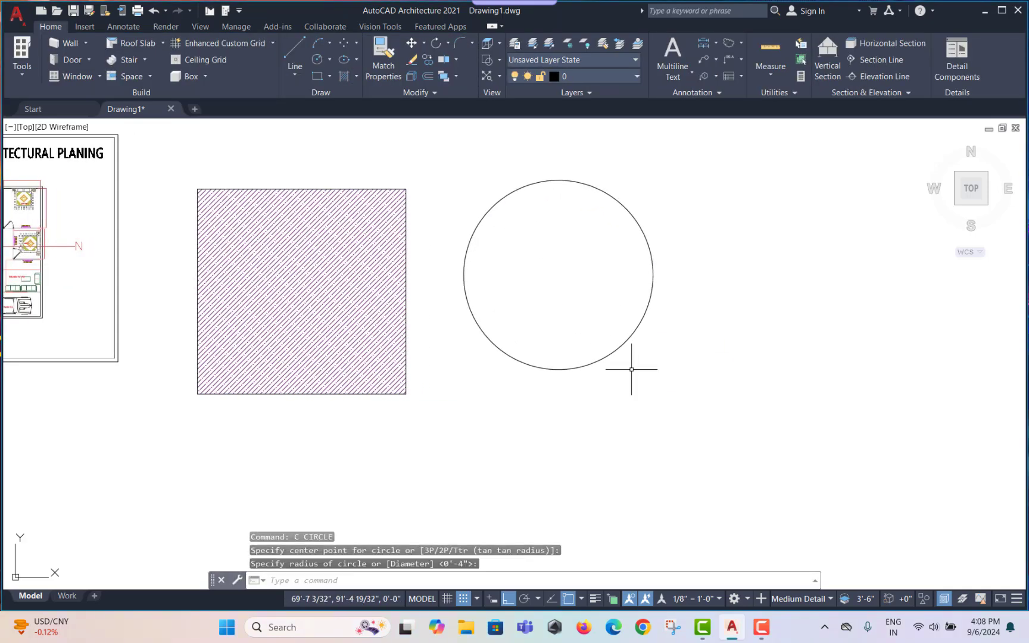
click(623, 340)
Hatch the circle's interior with the SOLID pattern in light blue (173,221,247)
text(h)
key(Return)
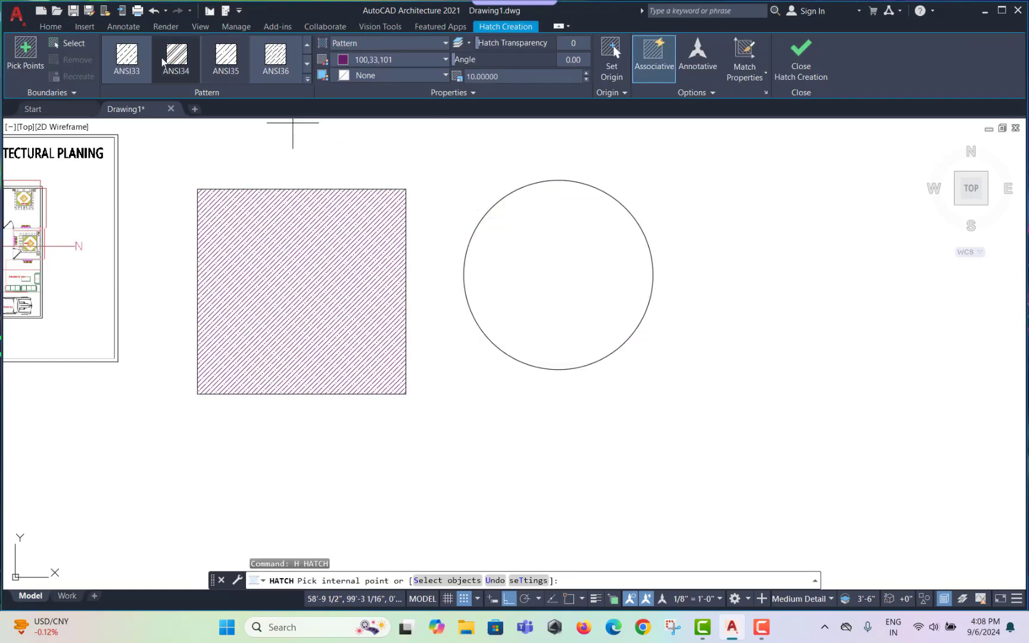
click(307, 45)
click(126, 57)
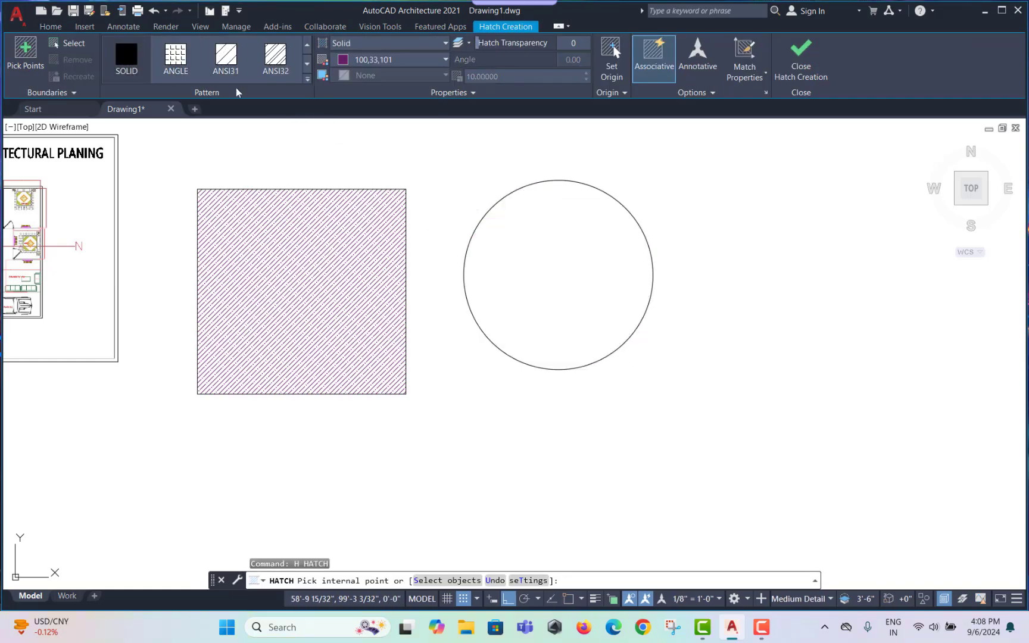
click(405, 60)
click(421, 183)
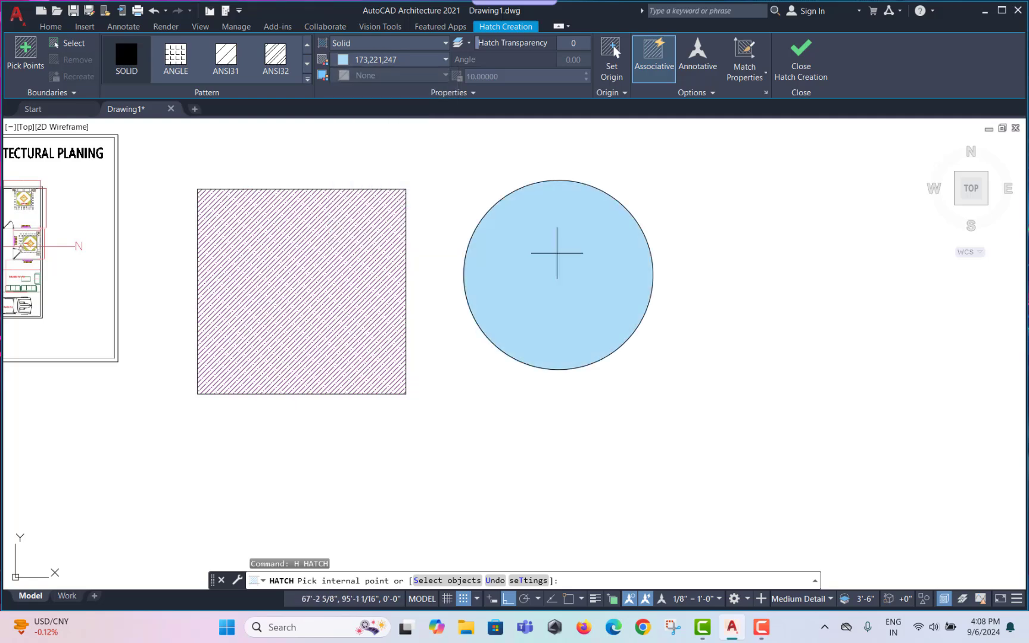
click(555, 248)
click(762, 627)
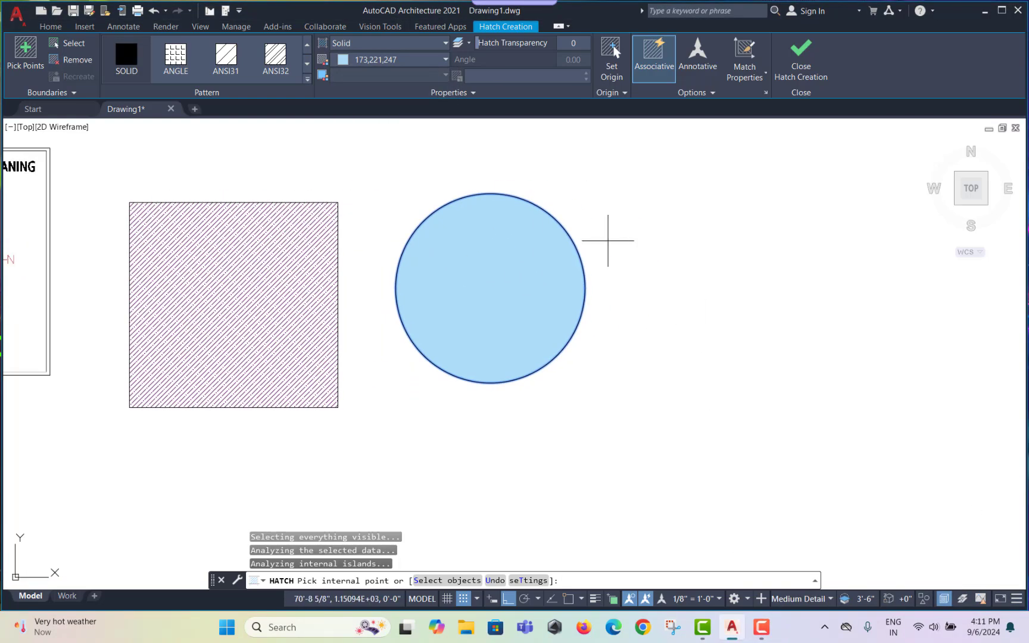
scroll(599, 312, down, 3)
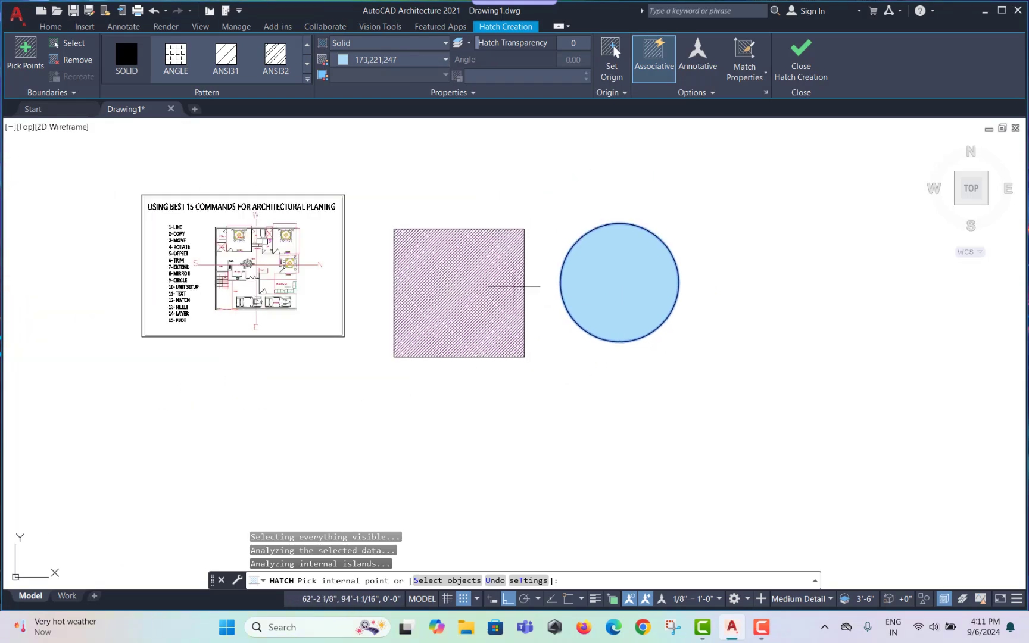
middle_drag(516, 287, 564, 304)
click(700, 184)
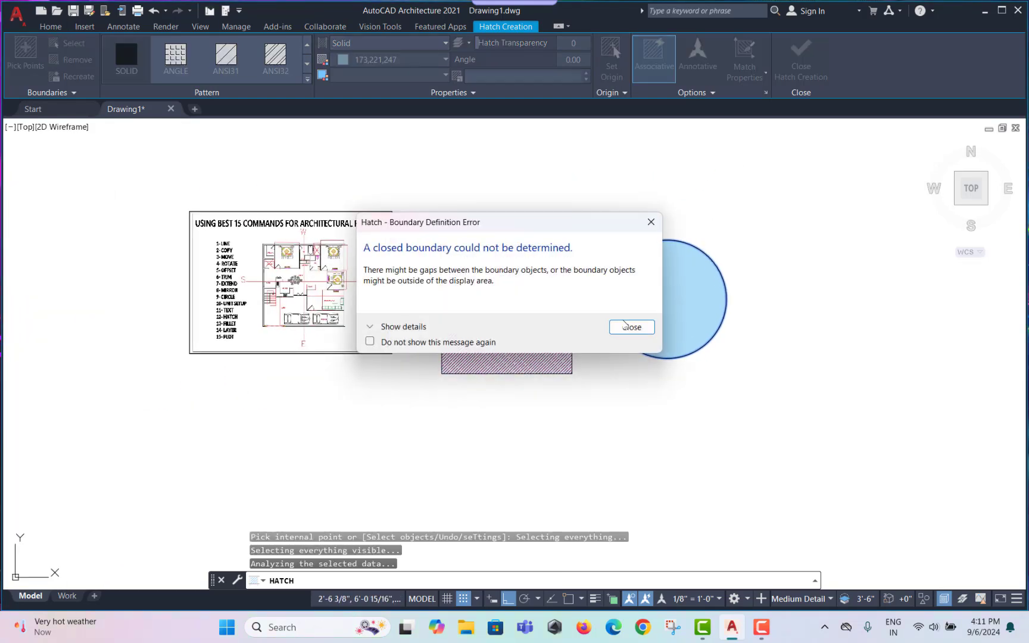
Cancel the hatch command and erase the hatched practice shapes beside the title sheet
key(Escape)
key(Escape)
click(743, 216)
click(498, 372)
text(e)
key(Return)
Draw a right-angle corner beside the title sheet with a horizontal line about 1'-8" long and a vertical line down from its end
scroll(251, 333, up, 5)
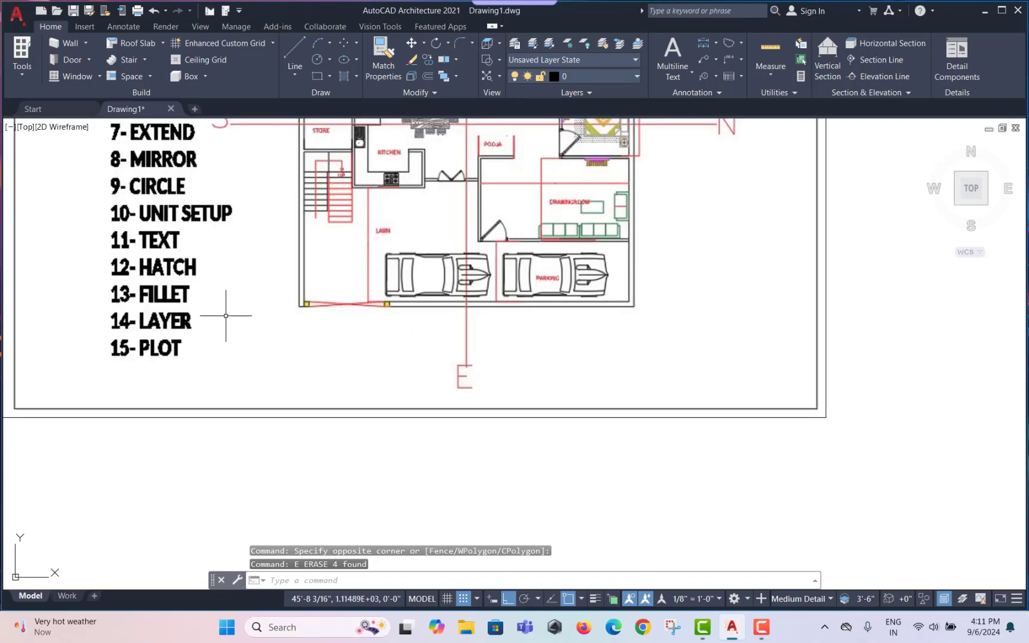
scroll(650, 297, down, 5)
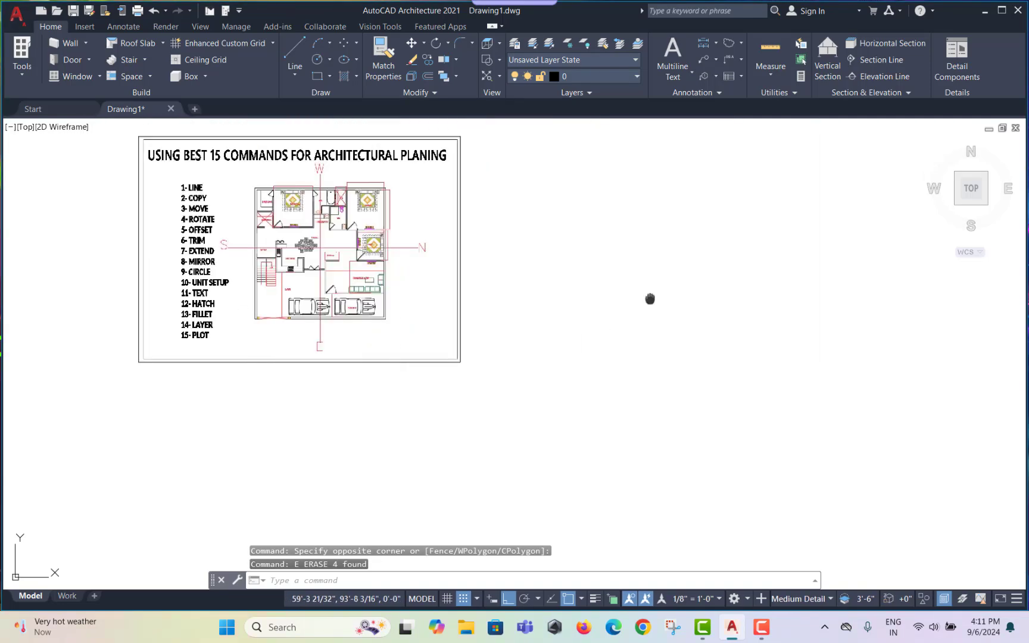
middle_drag(651, 297, 551, 308)
scroll(551, 308, up, 5)
text(l)
key(Return)
click(345, 225)
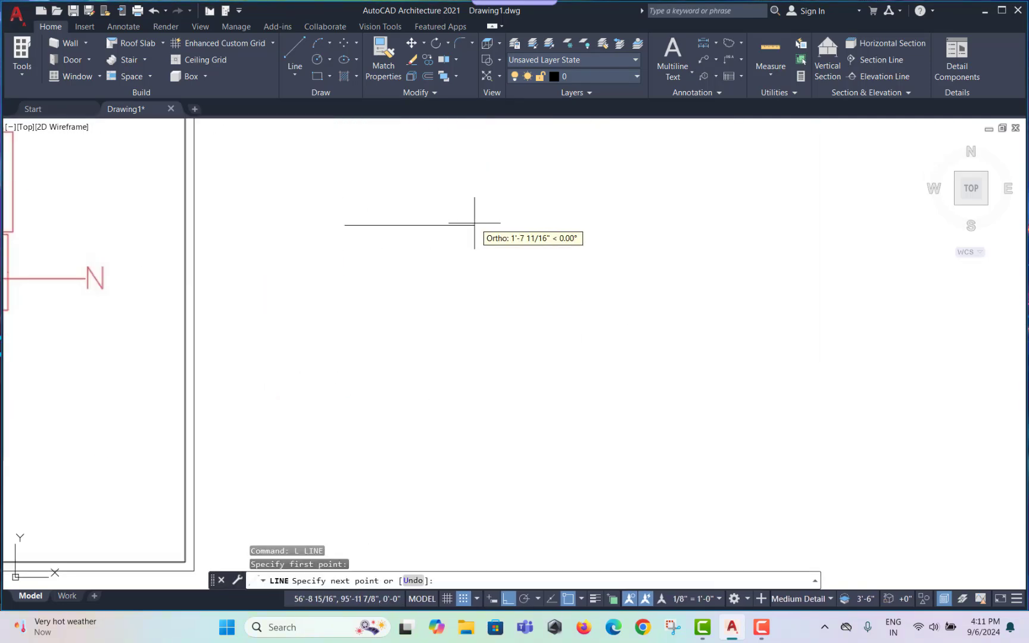
click(475, 225)
click(475, 338)
key(Escape)
scroll(456, 233, up, 4)
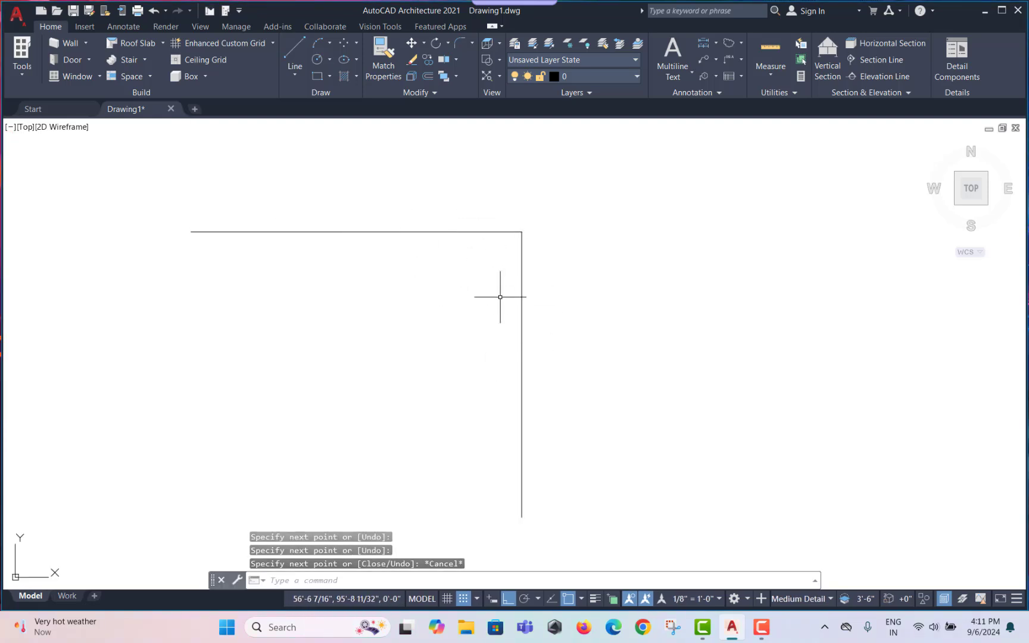
key(Escape)
text(fs)
key(Return)
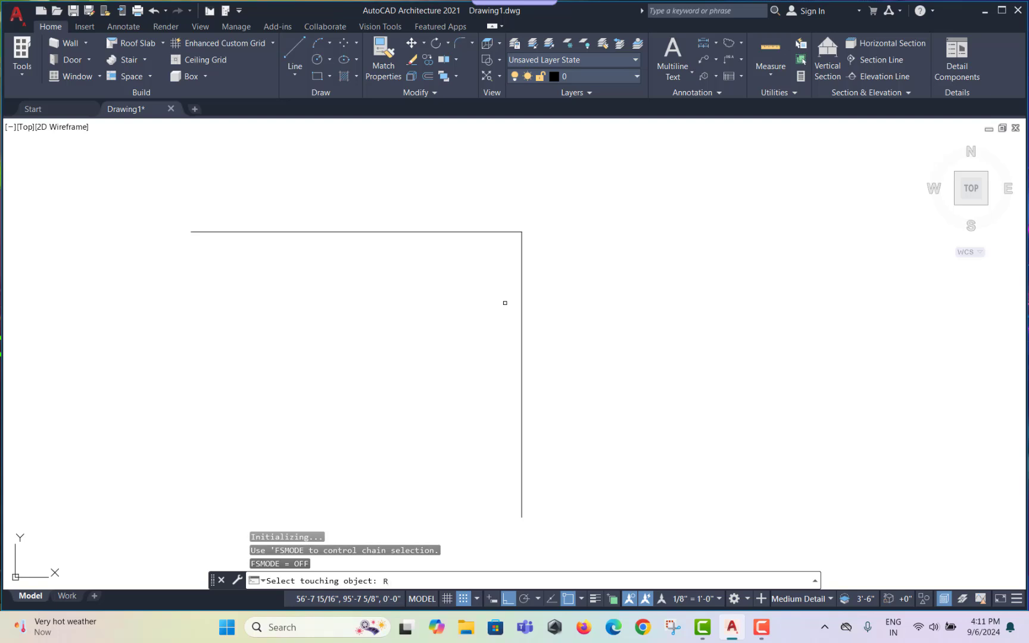
text(R)
key(Return)
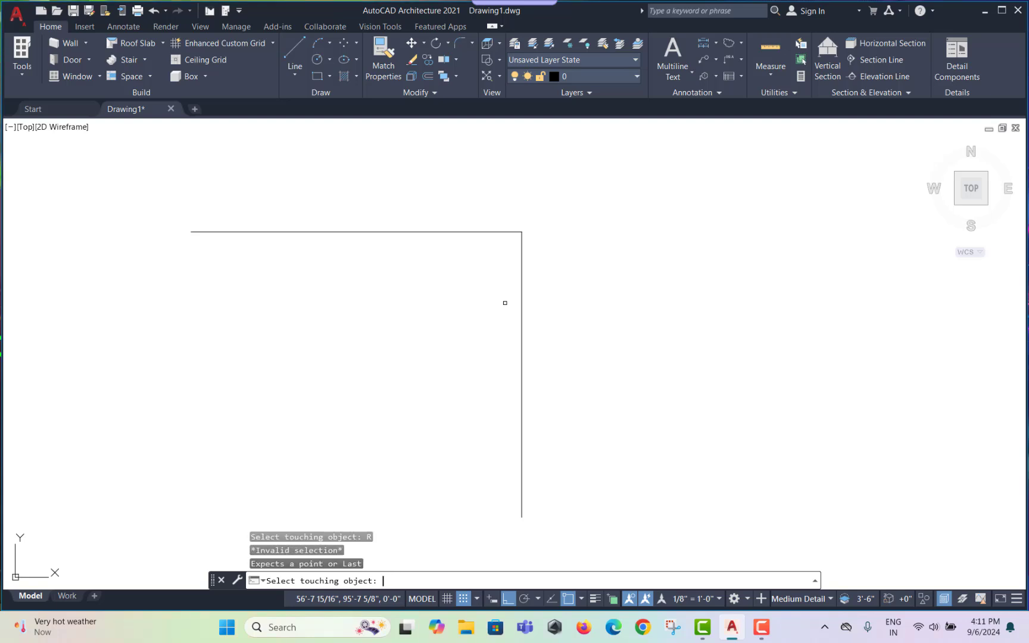
click(478, 237)
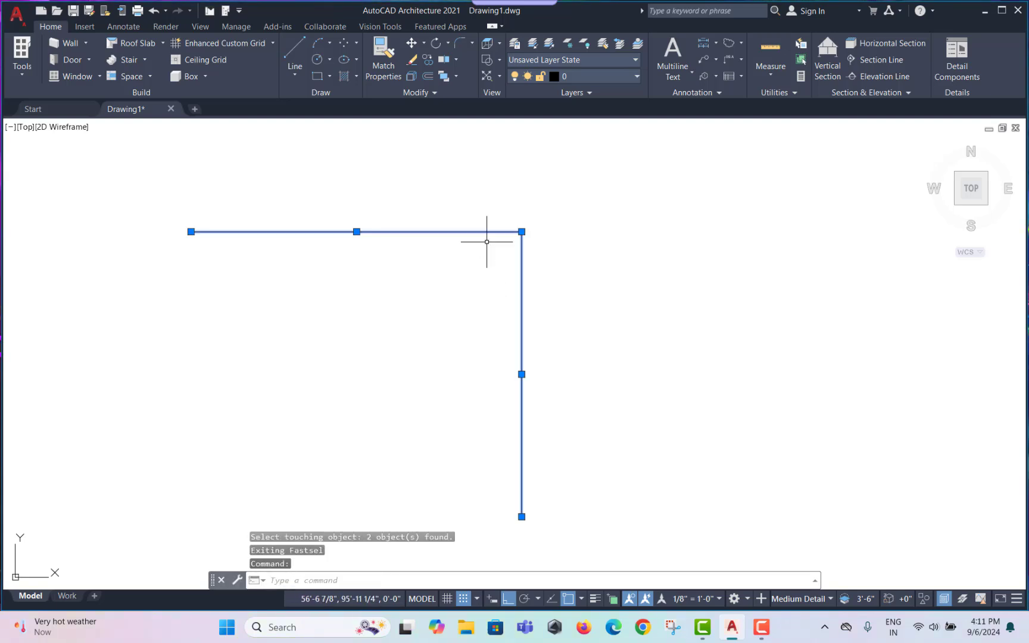
key(Escape)
key(Escape)
text(FAS)
key(Return)
key(Escape)
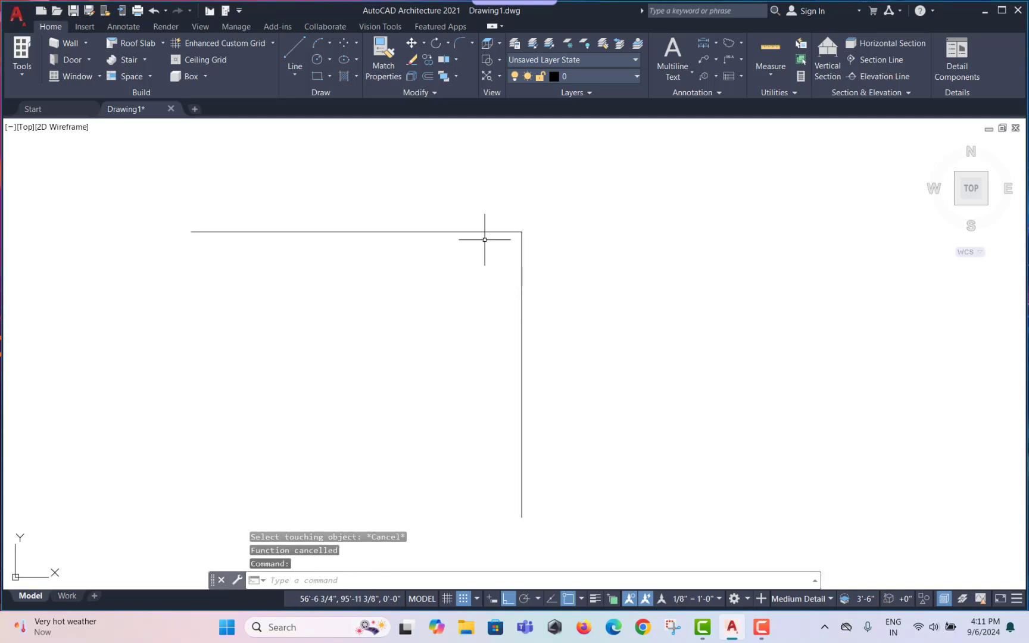
key(Escape)
text(FS)
key(Return)
text(R)
key(Return)
text(4)
key(Return)
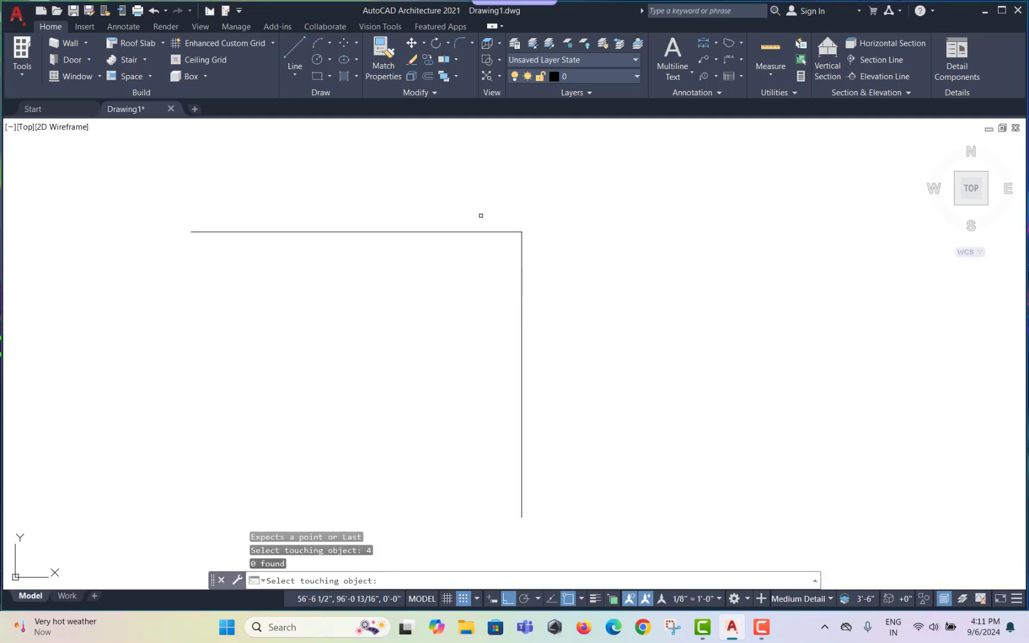
click(488, 231)
key(Escape)
key(Escape)
text(FS)
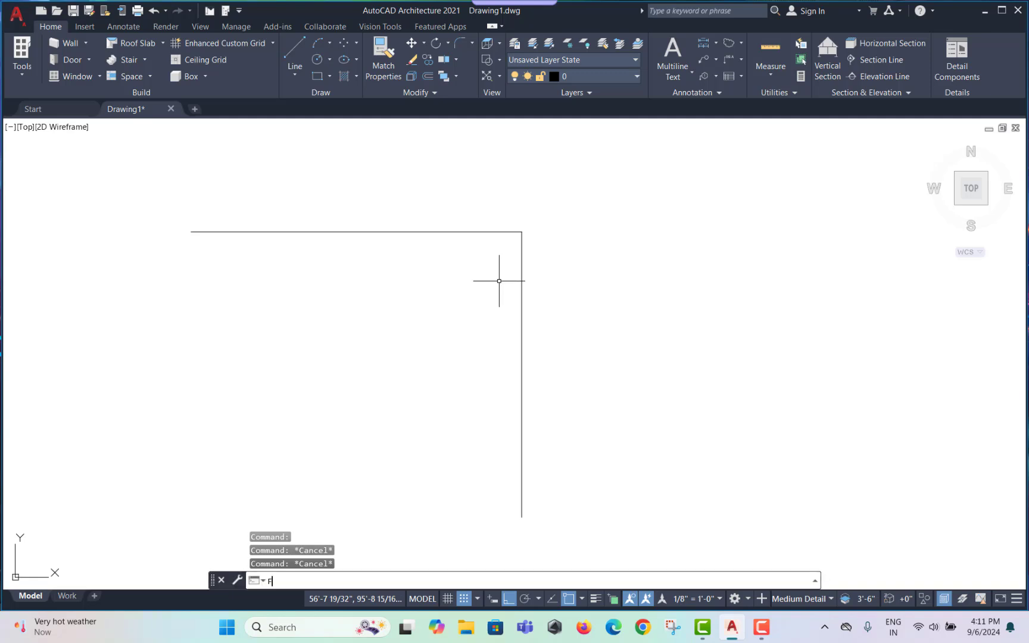
key(Return)
key(Escape)
key(Escape)
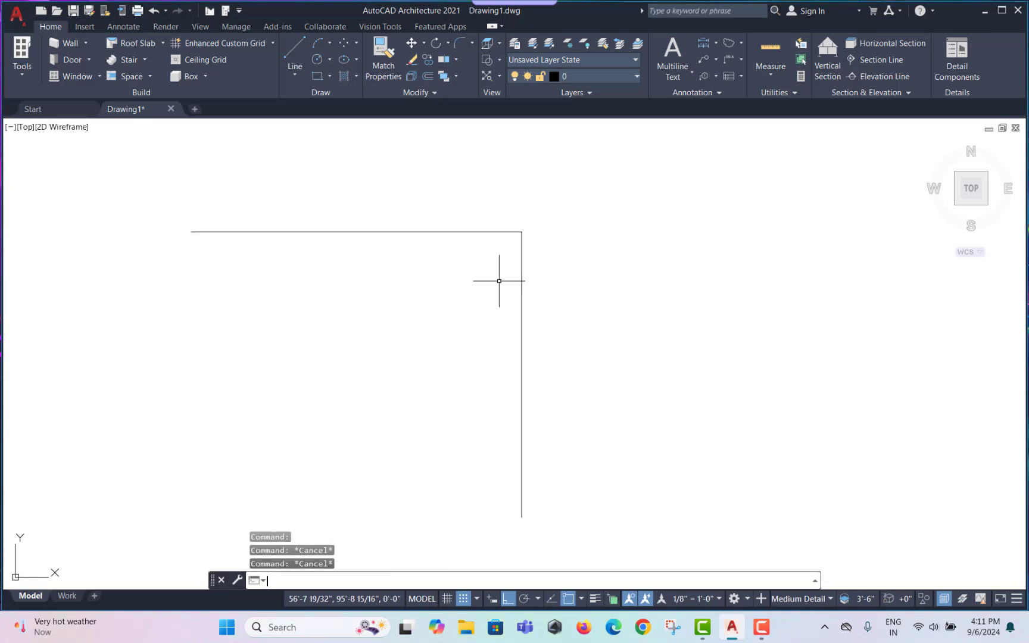
Fillet the corner between the horizontal and vertical lines with a 3" radius
scroll(524, 255, down, 5)
text(F)
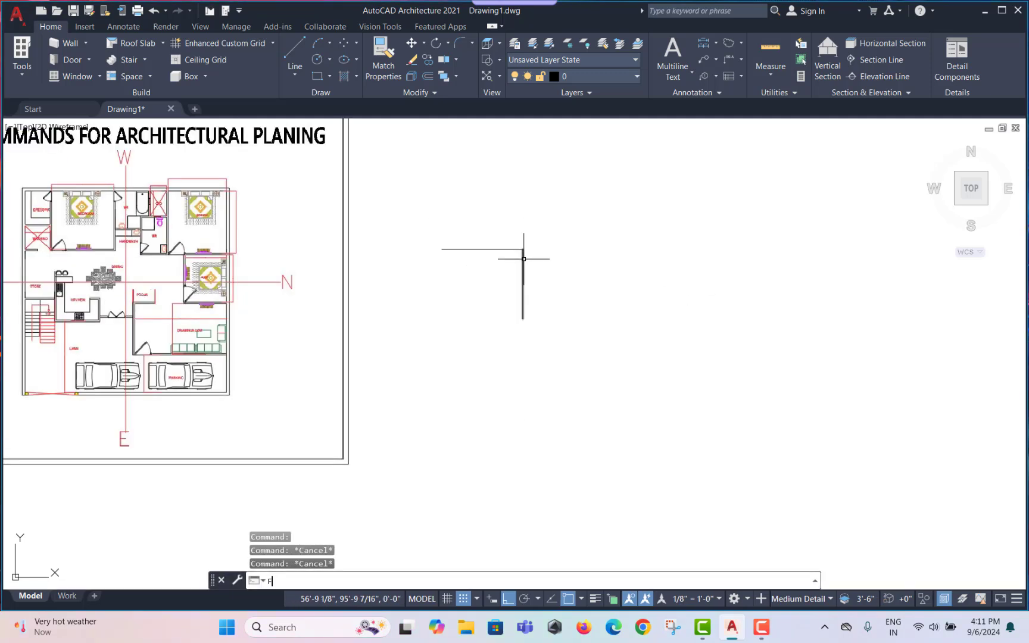
text(ILLE)
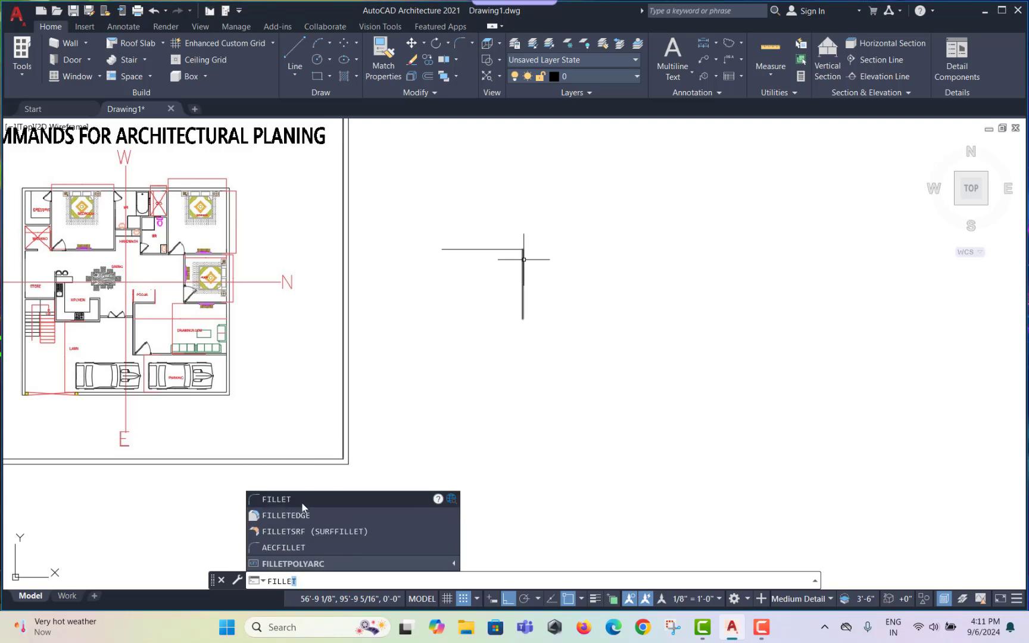
click(302, 503)
text(R)
key(Return)
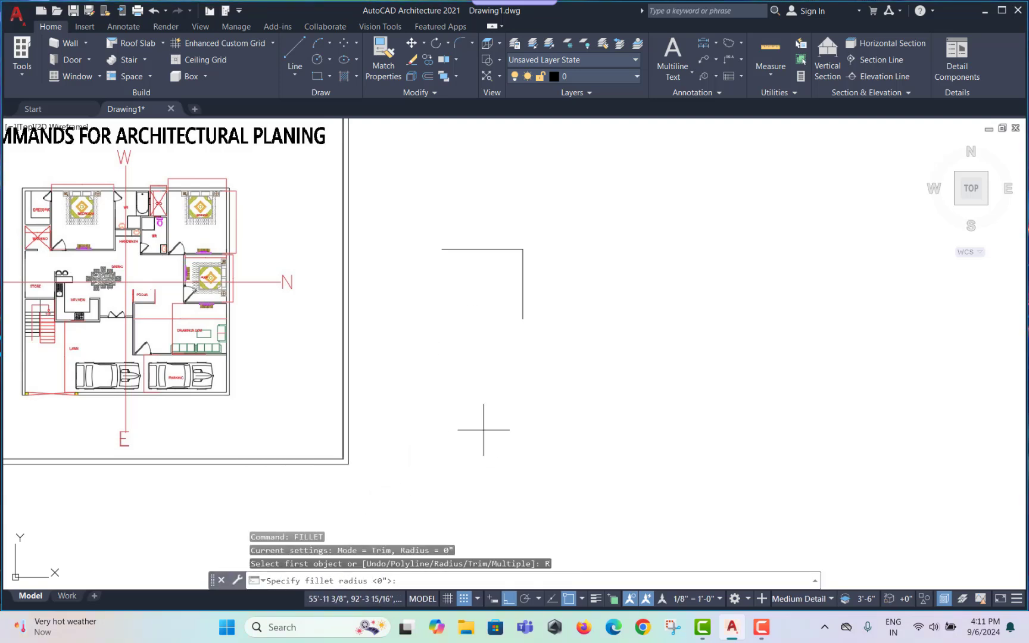
text(3)
key(Return)
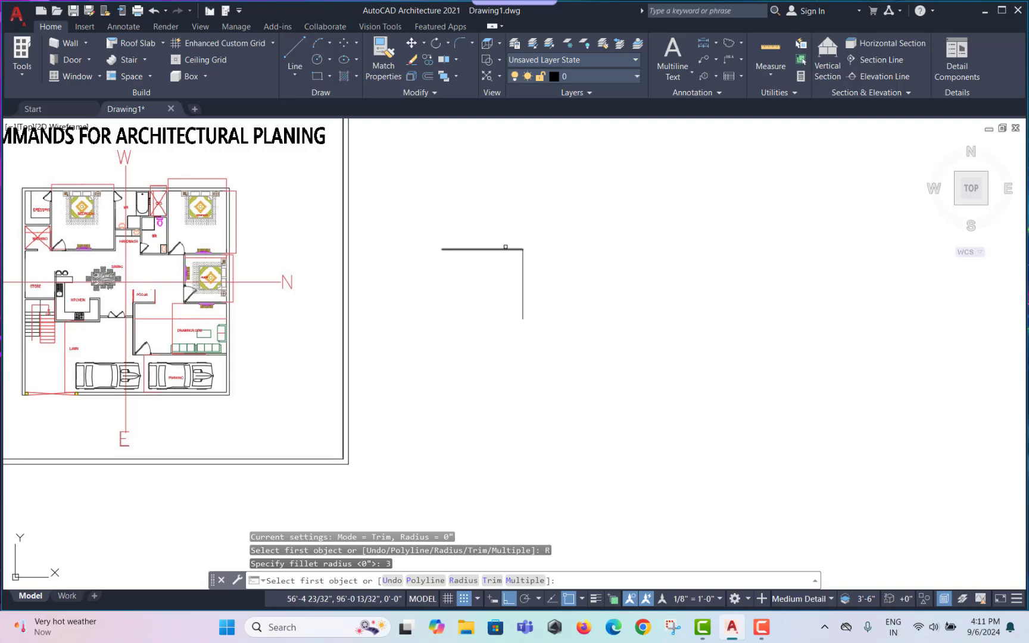
click(511, 251)
click(523, 276)
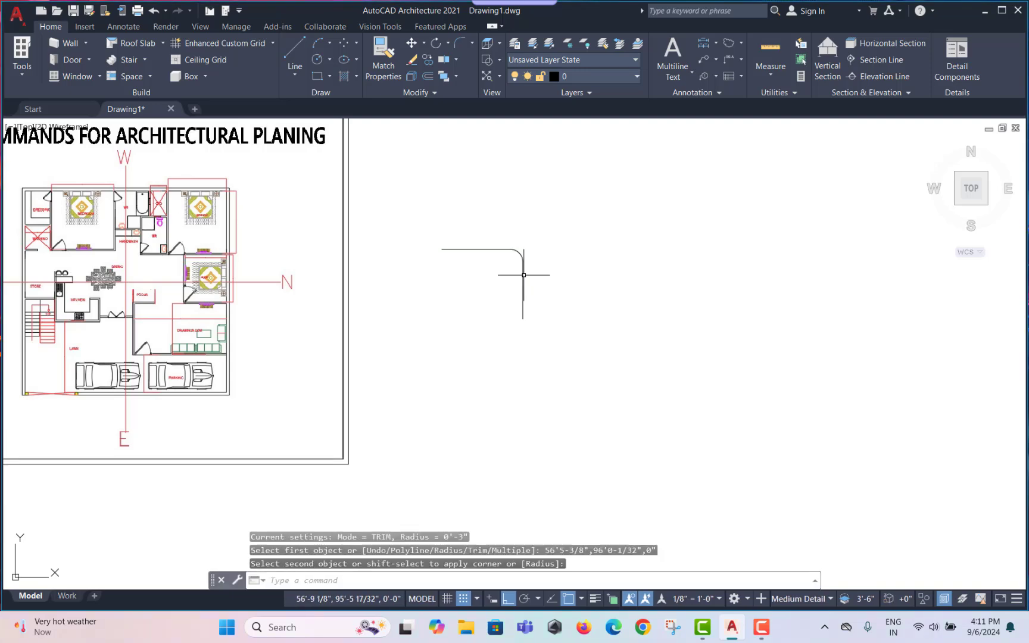
scroll(517, 251, up, 5)
scroll(531, 274, up, 2)
scroll(547, 291, down, 8)
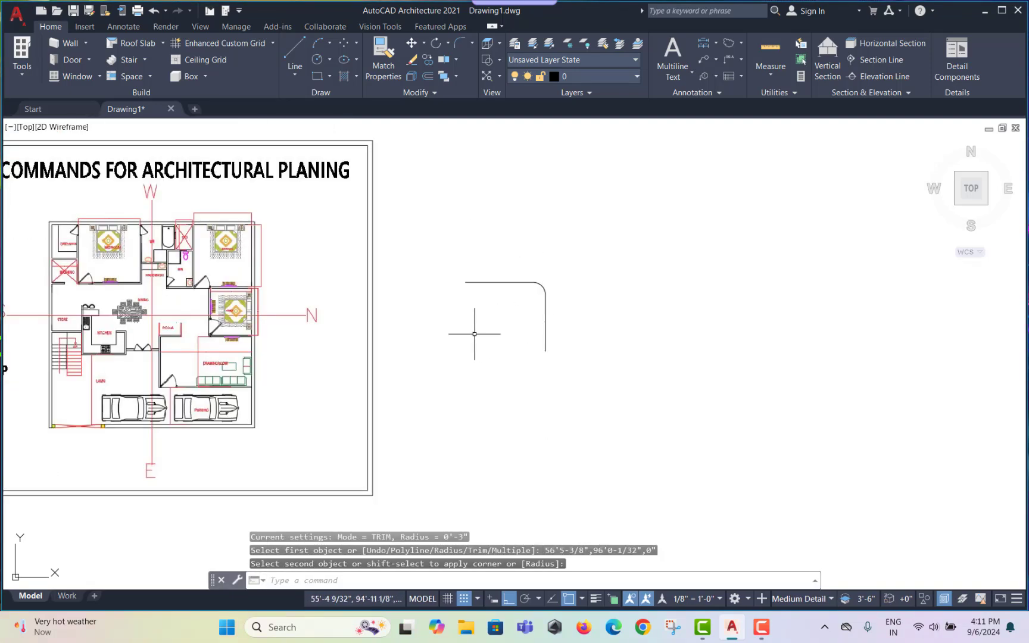
middle_drag(475, 334, 540, 322)
click(767, 625)
click(971, 575)
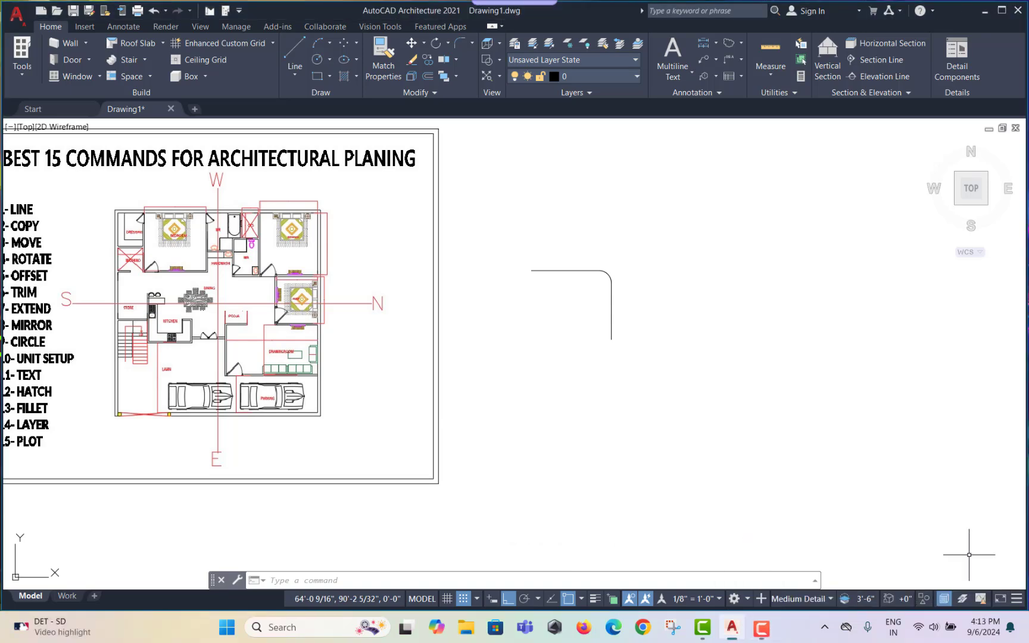
Erase the two practice lines and the fillet arc between them
middle_drag(575, 367, 683, 285)
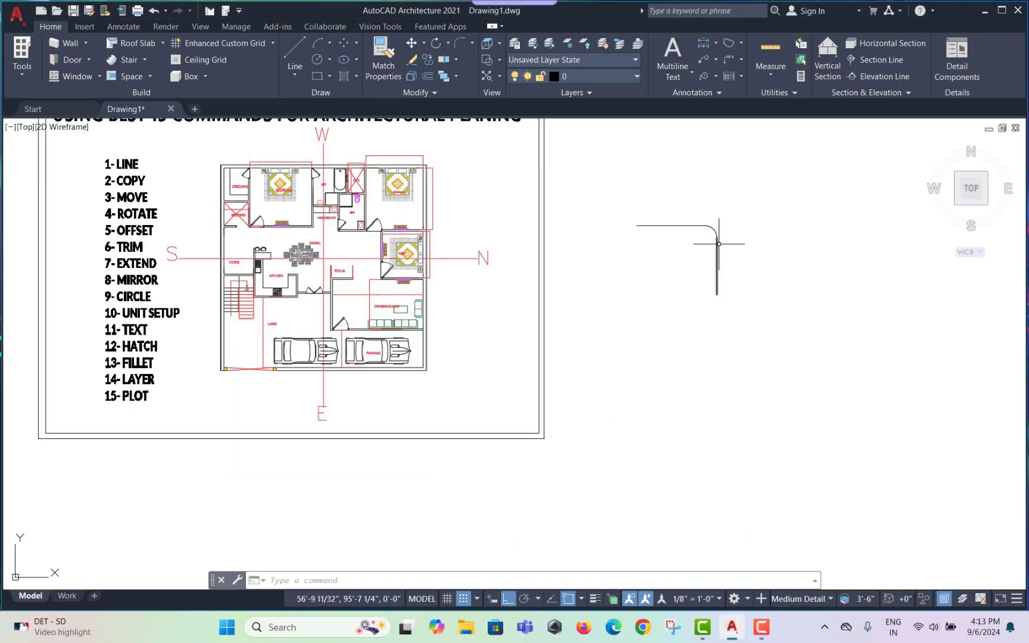
click(735, 204)
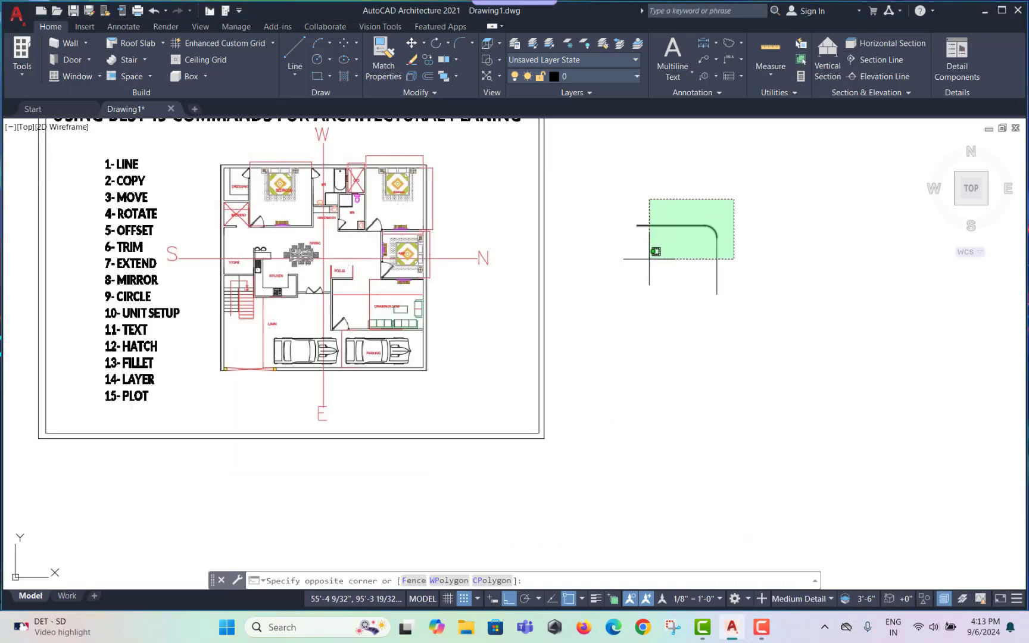
click(649, 287)
text(e)
key(Return)
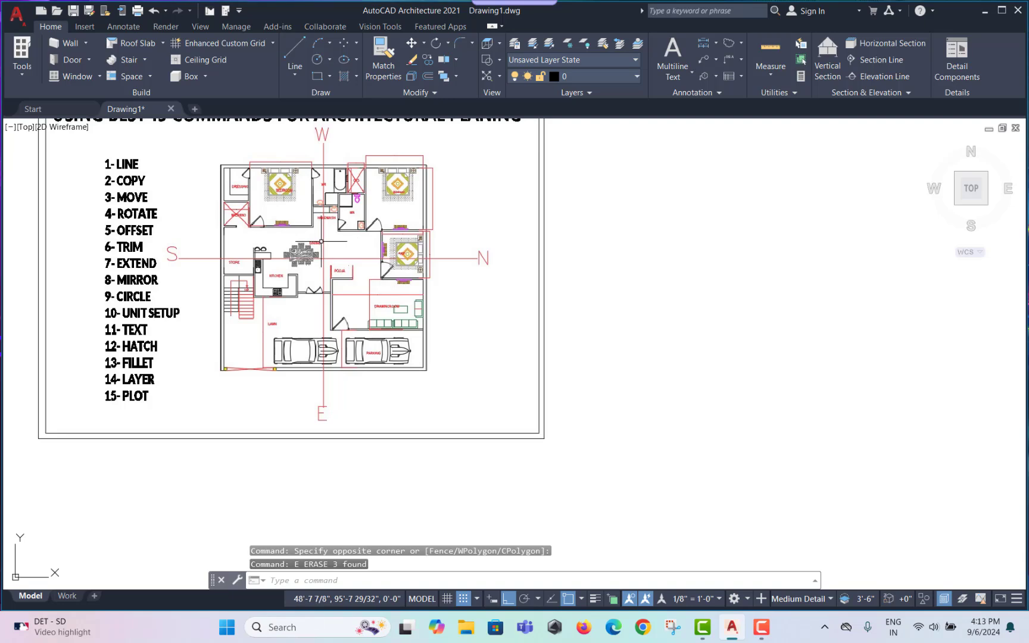
scroll(280, 191, up, 2)
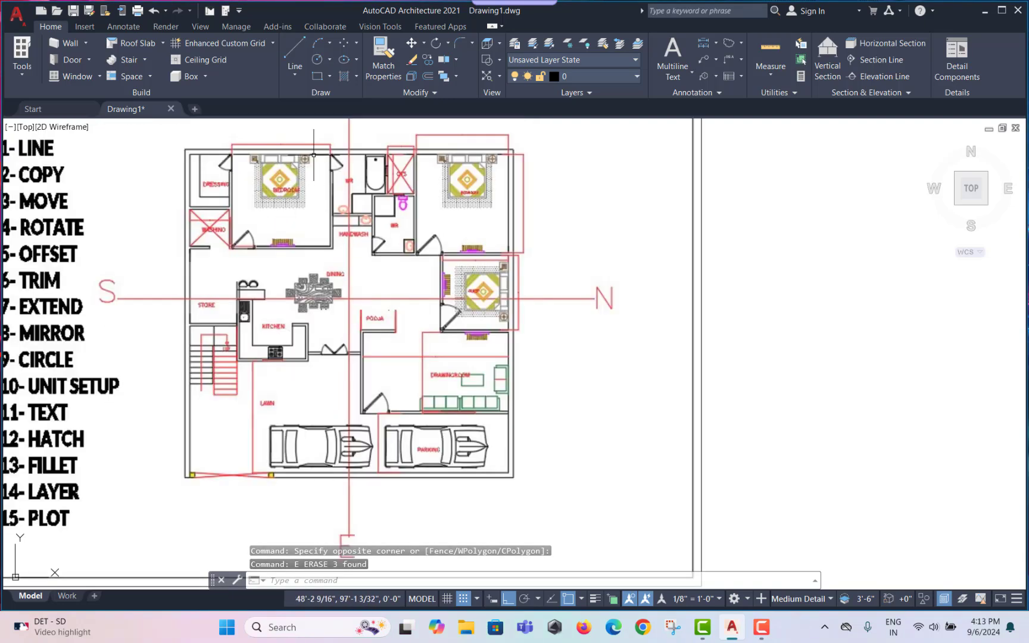
scroll(353, 178, down, 2)
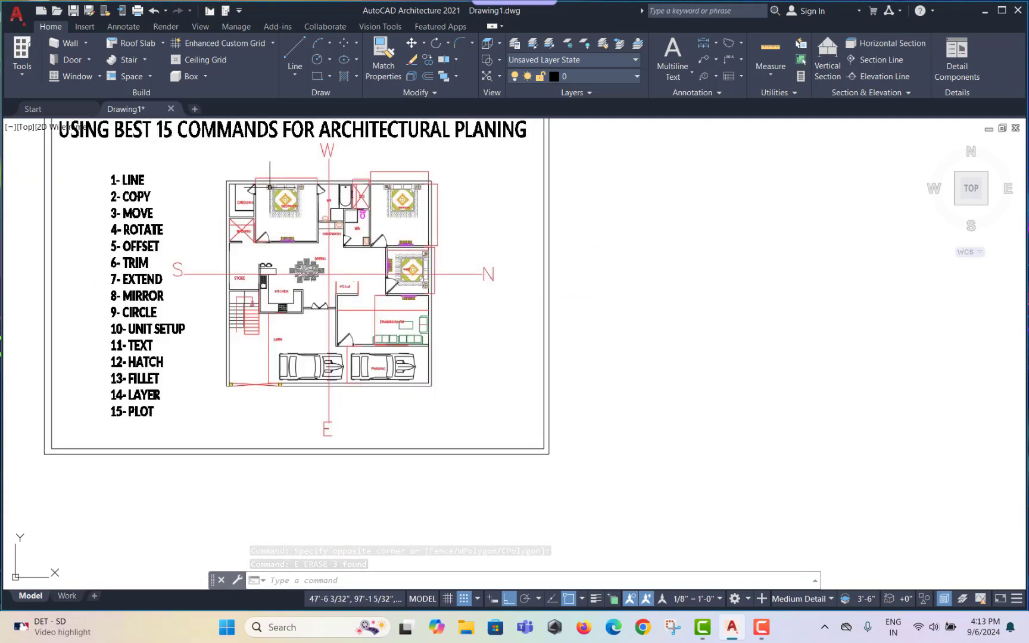
scroll(354, 161, up, 2)
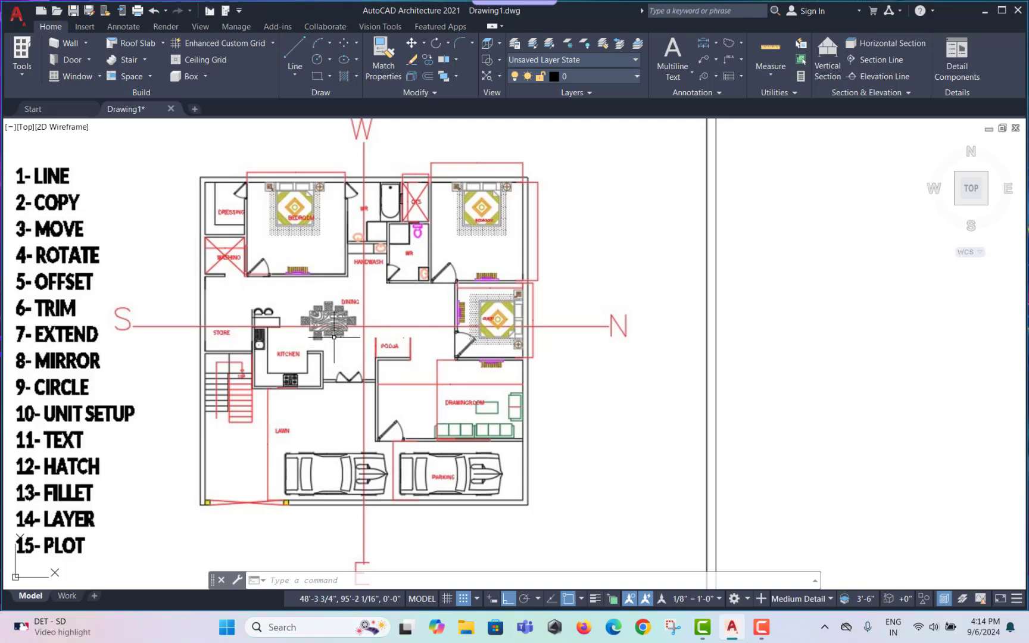
scroll(334, 337, down, 5)
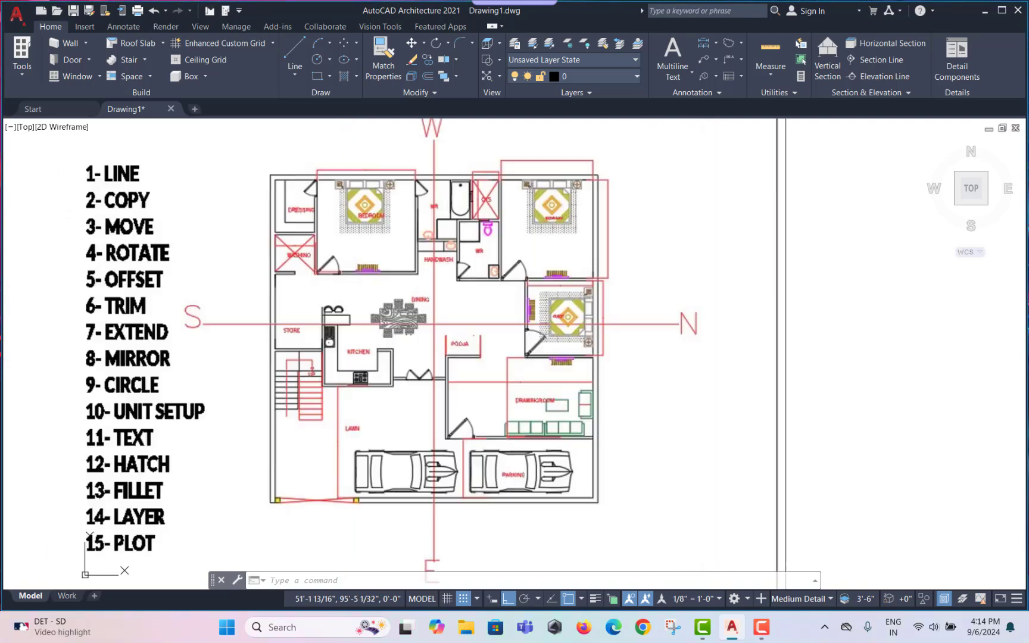
Open the Layer Properties Manager and widen it so the full Description column fits
middle_drag(689, 322, 527, 341)
text(LA)
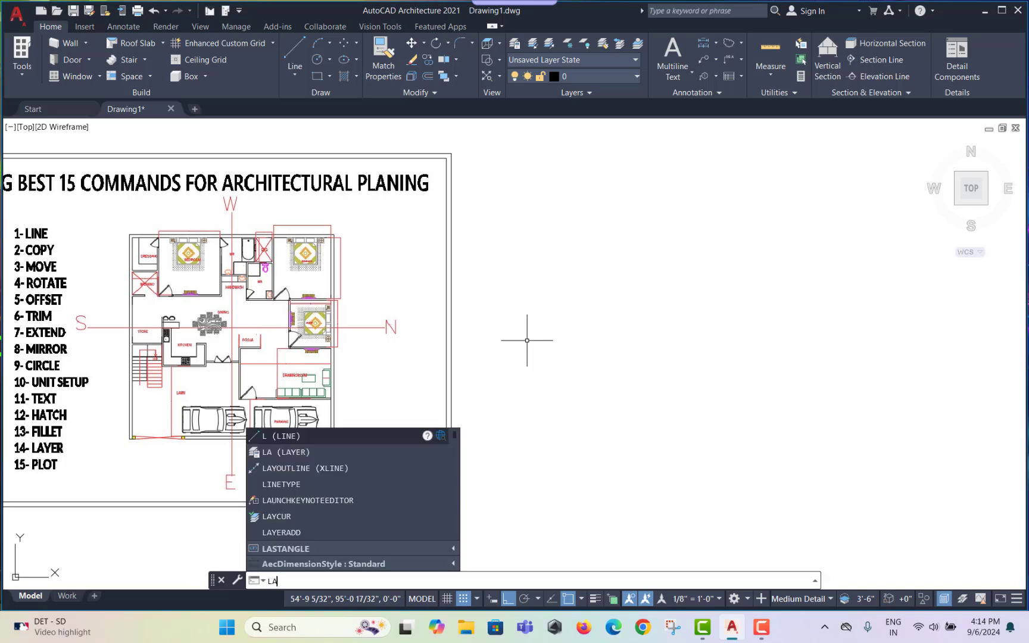
key(Return)
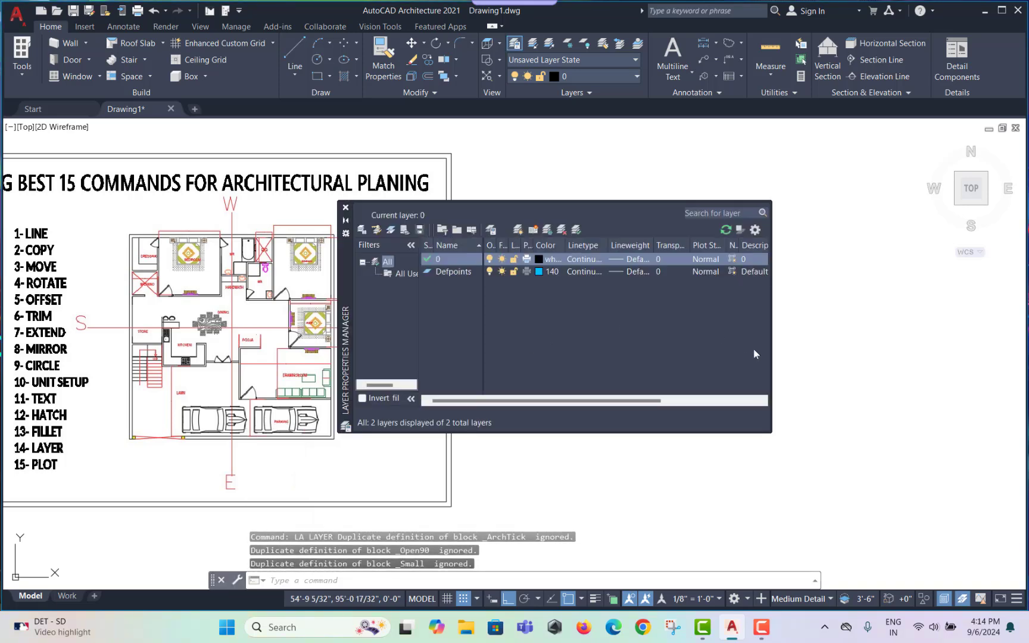
drag(774, 342, 894, 337)
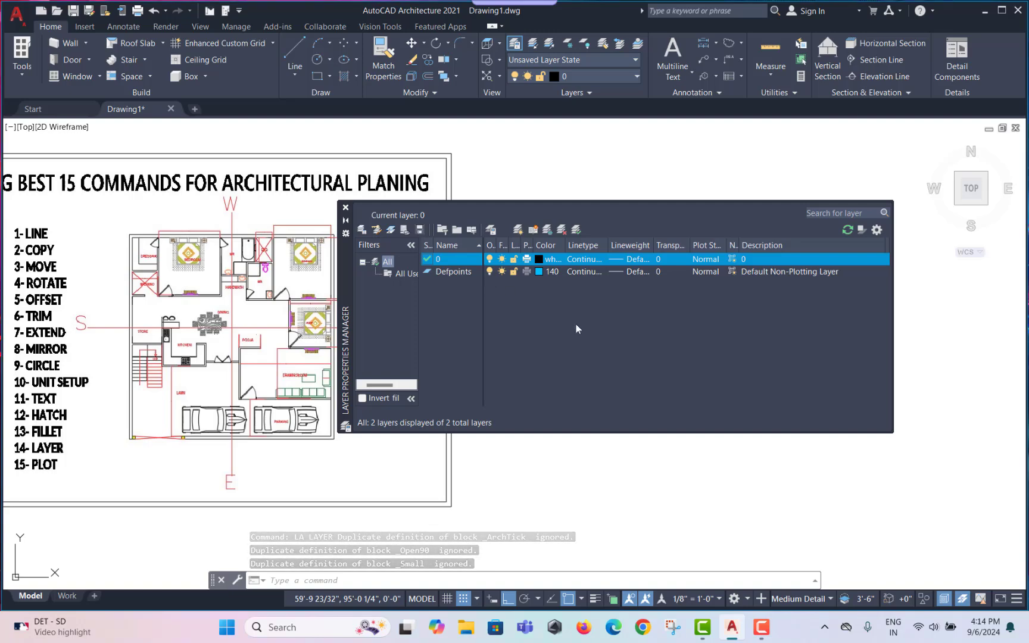
click(763, 627)
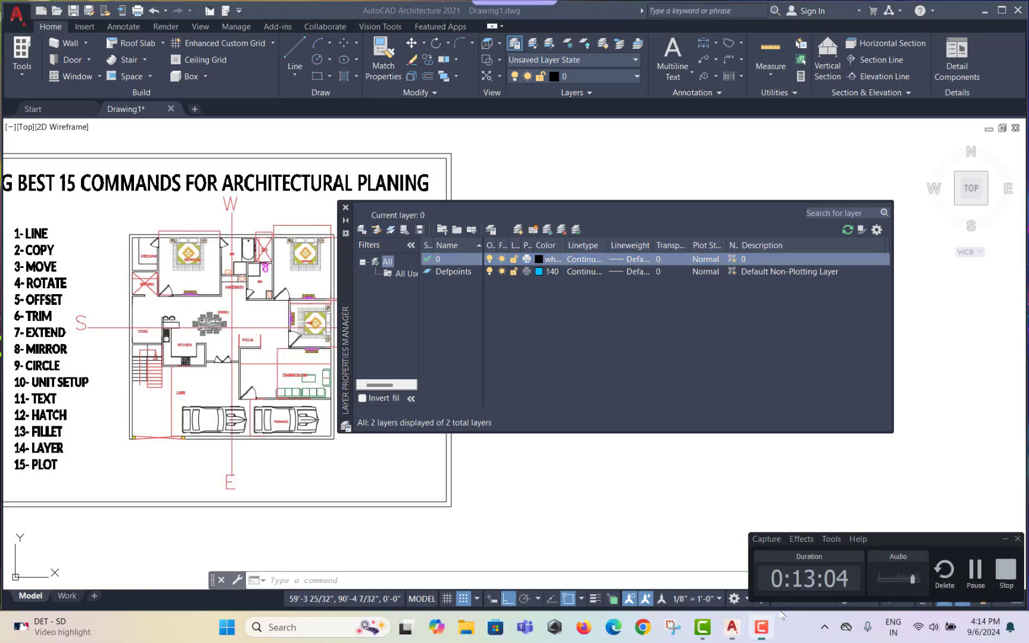
click(969, 577)
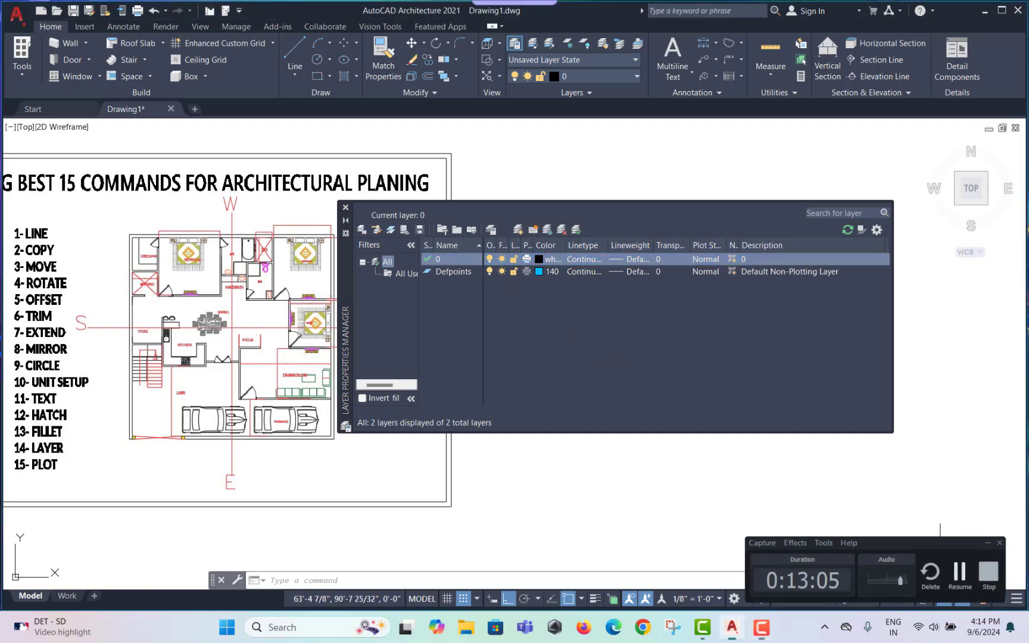
Create a new layer named WALL
click(432, 293)
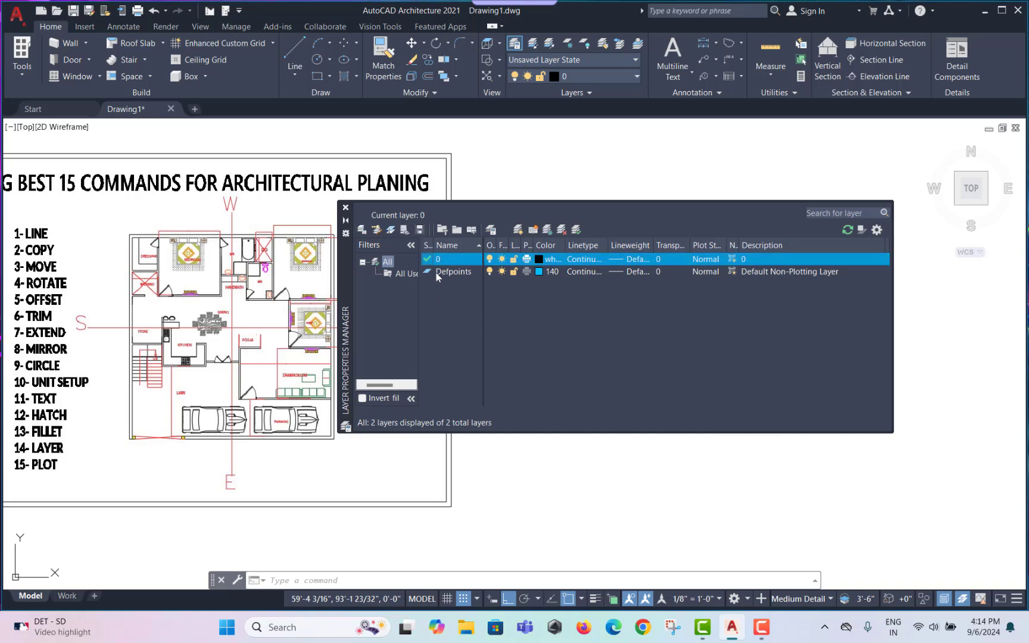
click(457, 325)
key(alt+n)
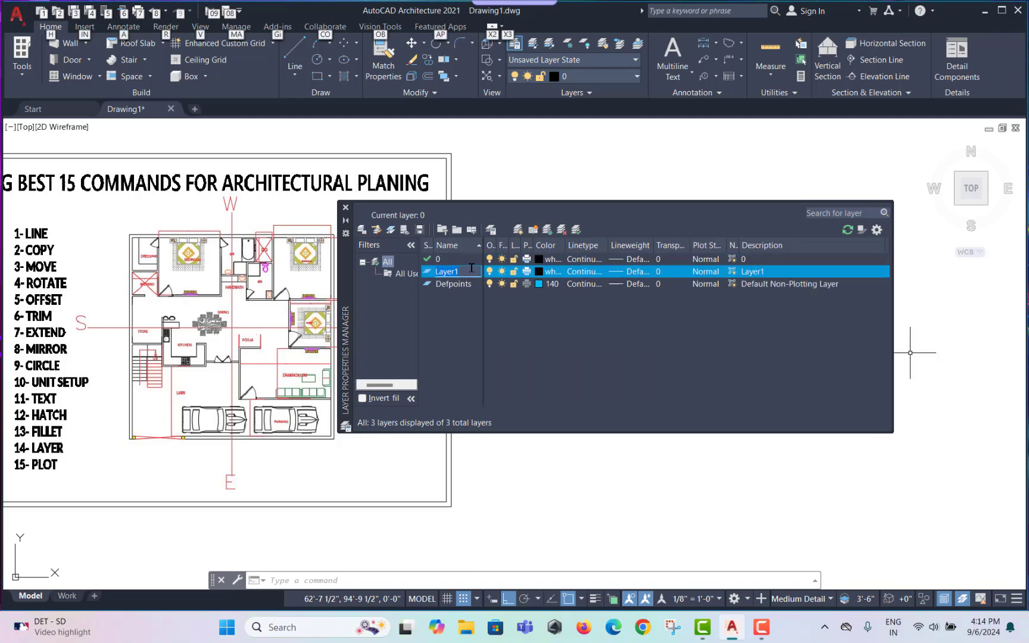
key(a)
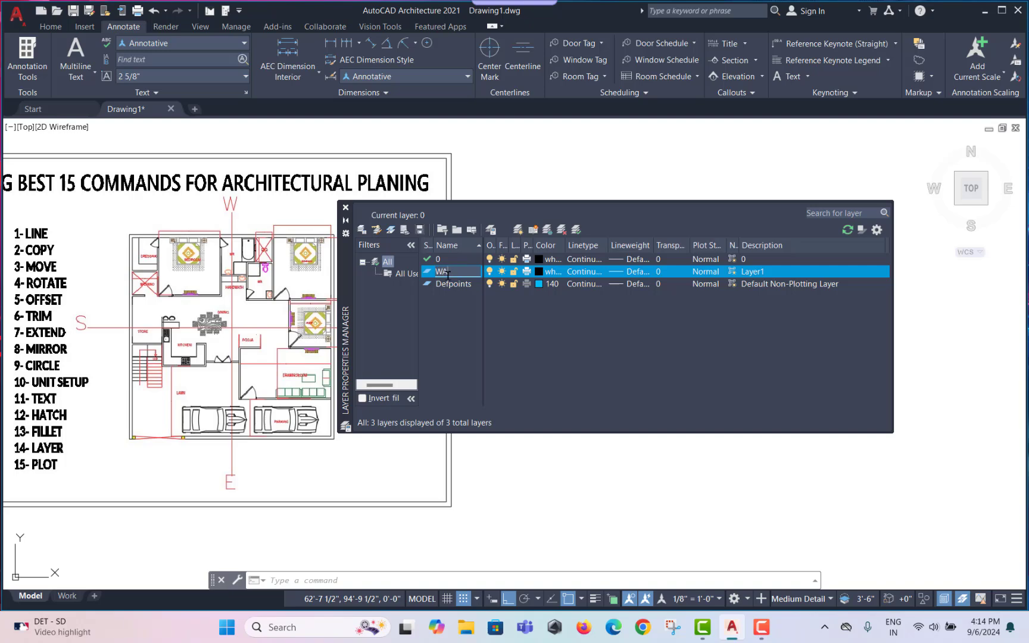
key(Return)
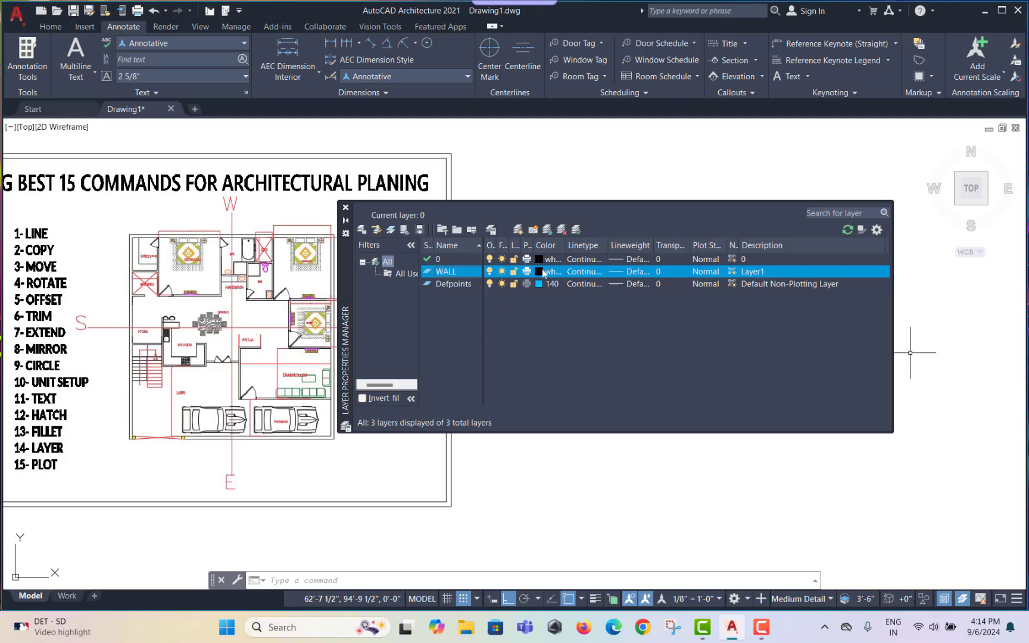
Assign color 162 to the WALL layer and create a new layer named DOOR
click(543, 273)
click(548, 257)
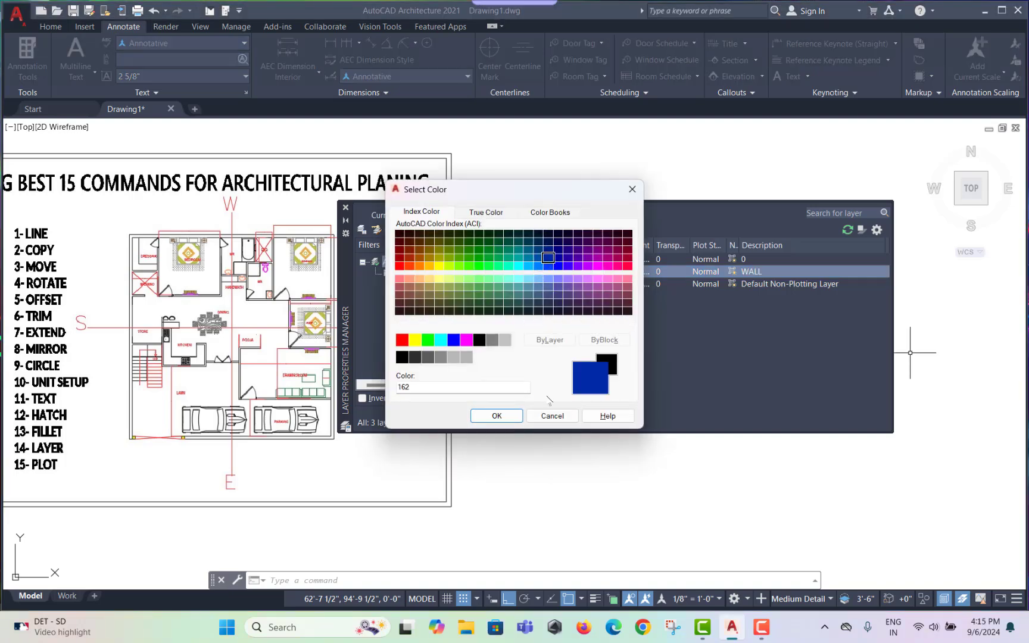
click(496, 416)
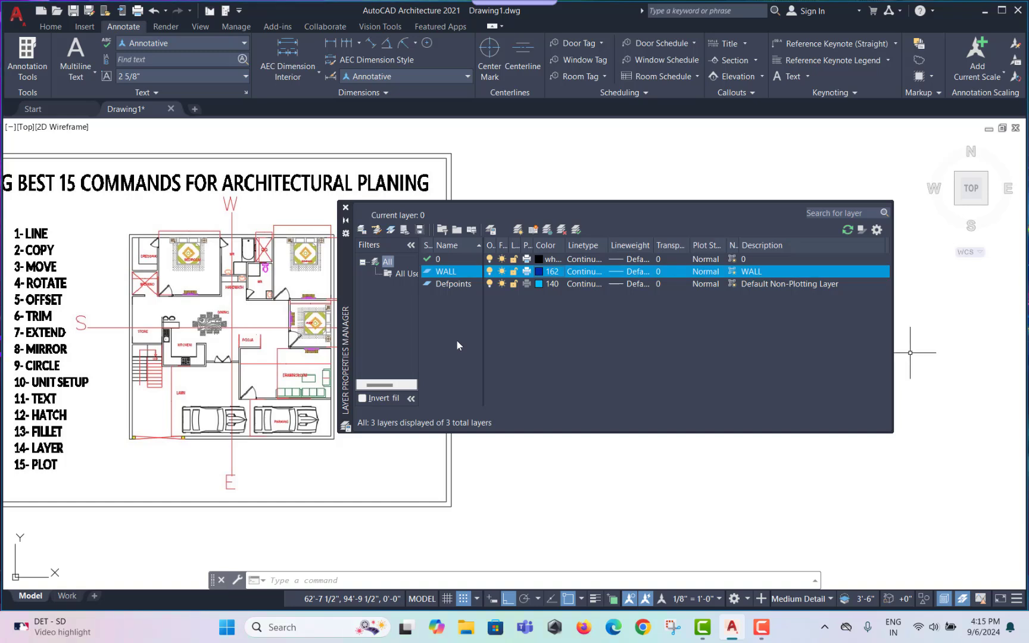
key(alt+n)
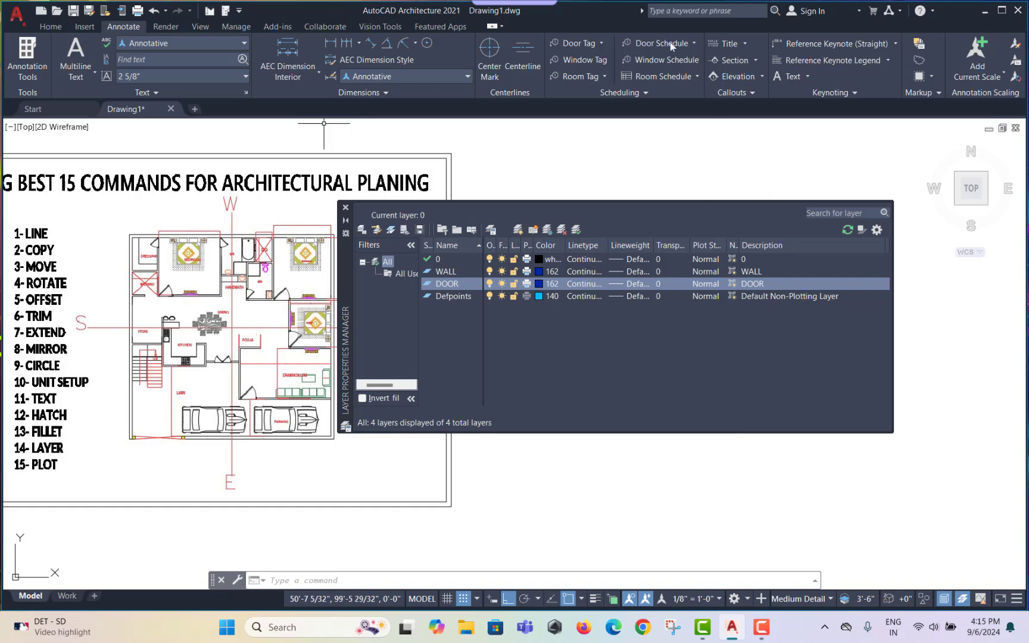
click(345, 207)
Review the numbered list of 15 architectural planning commands and the floor plan beside it
scroll(582, 226, down, 2)
scroll(212, 378, up, 2)
middle_drag(342, 338, 338, 380)
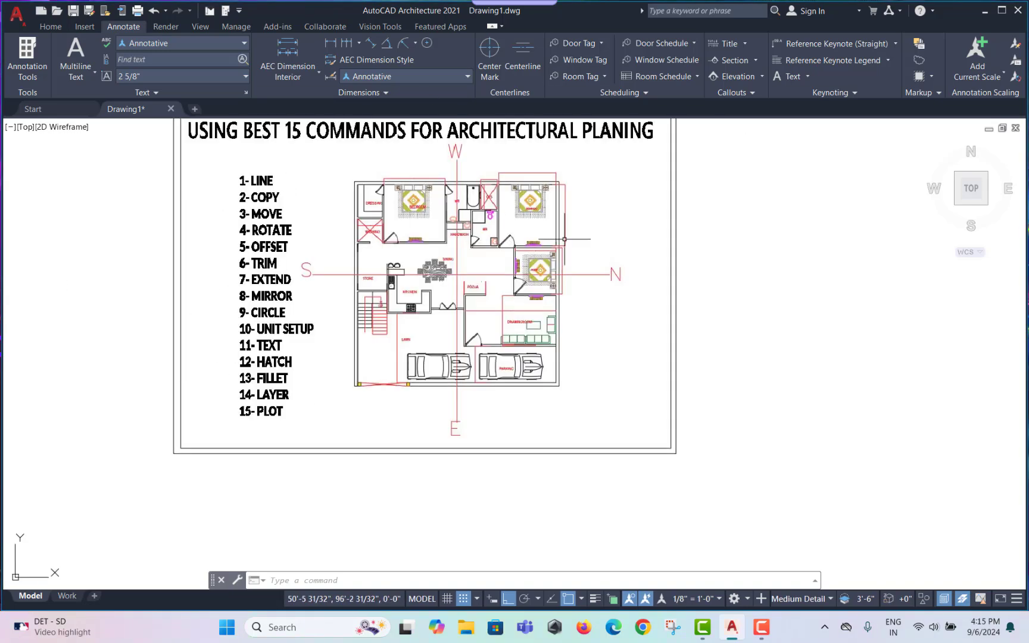
middle_drag(483, 271, 428, 332)
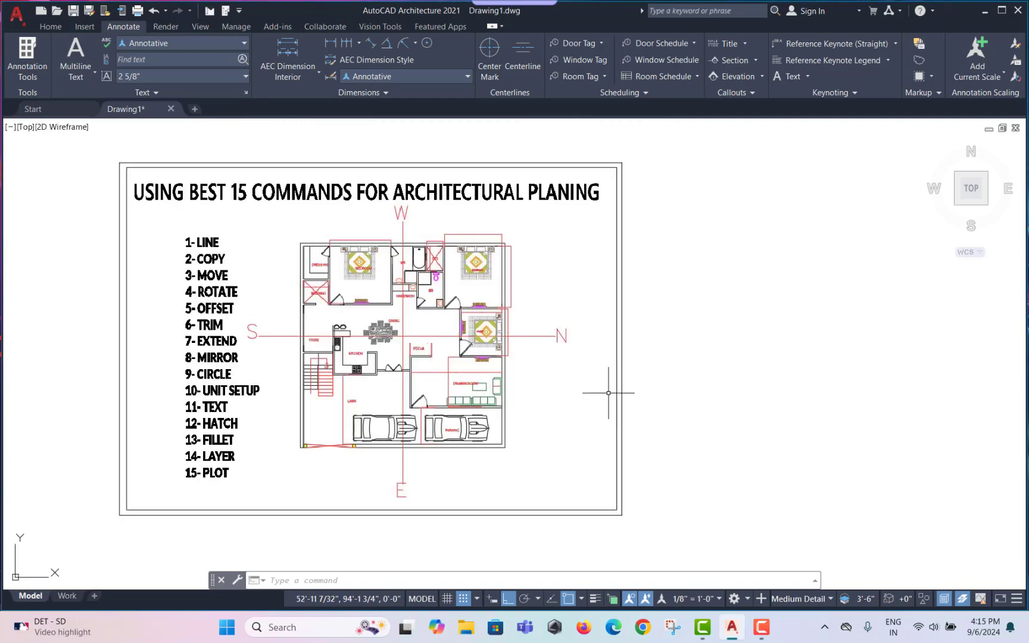
middle_drag(601, 393, 631, 405)
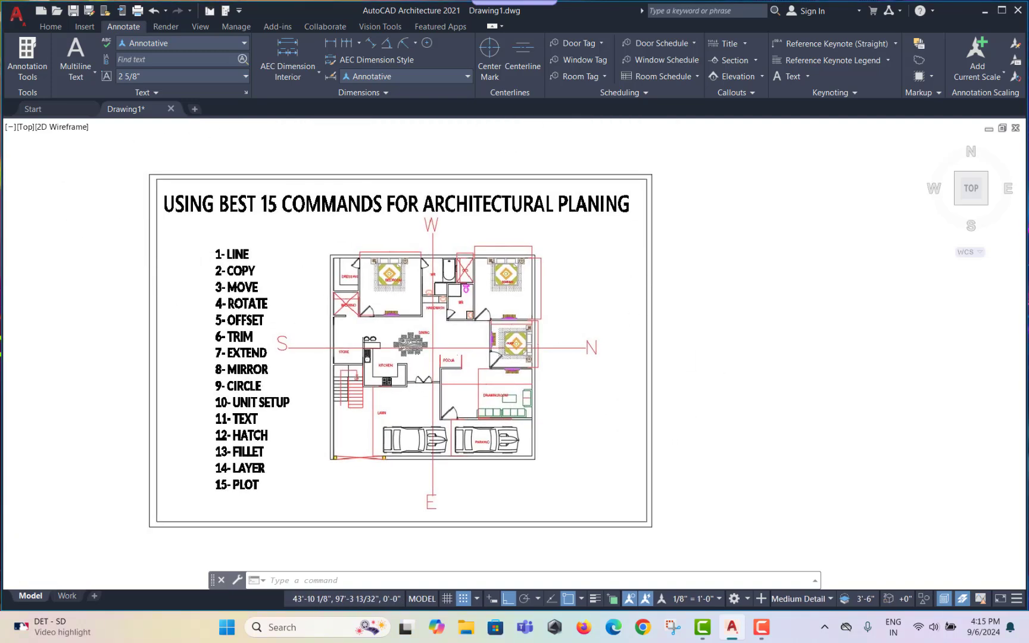
scroll(196, 252, up, 2)
middle_drag(196, 252, 322, 189)
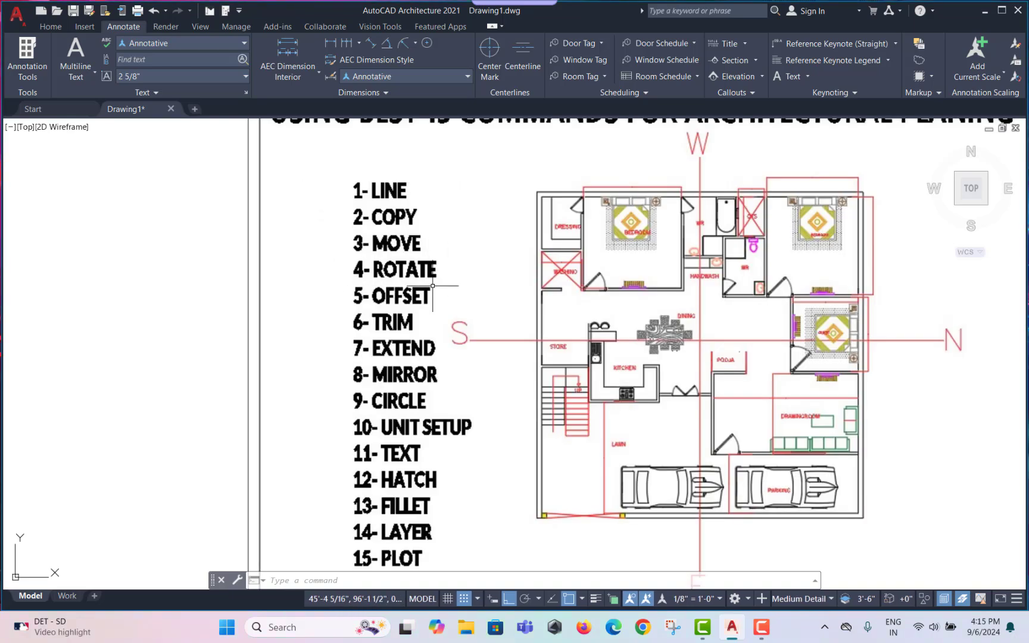
middle_drag(428, 344, 395, 239)
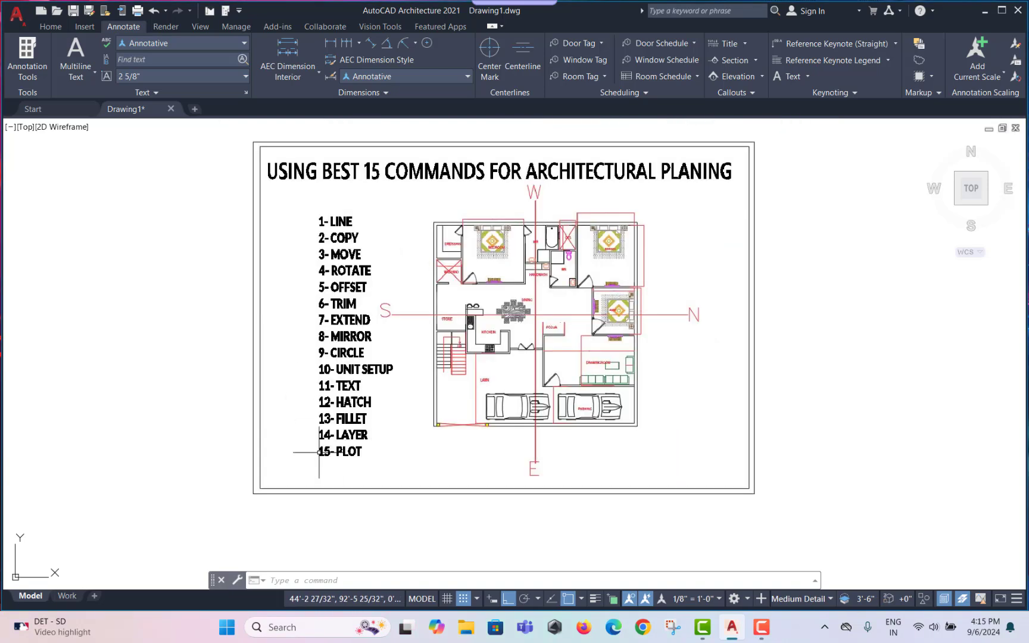
scroll(319, 449, down, 2)
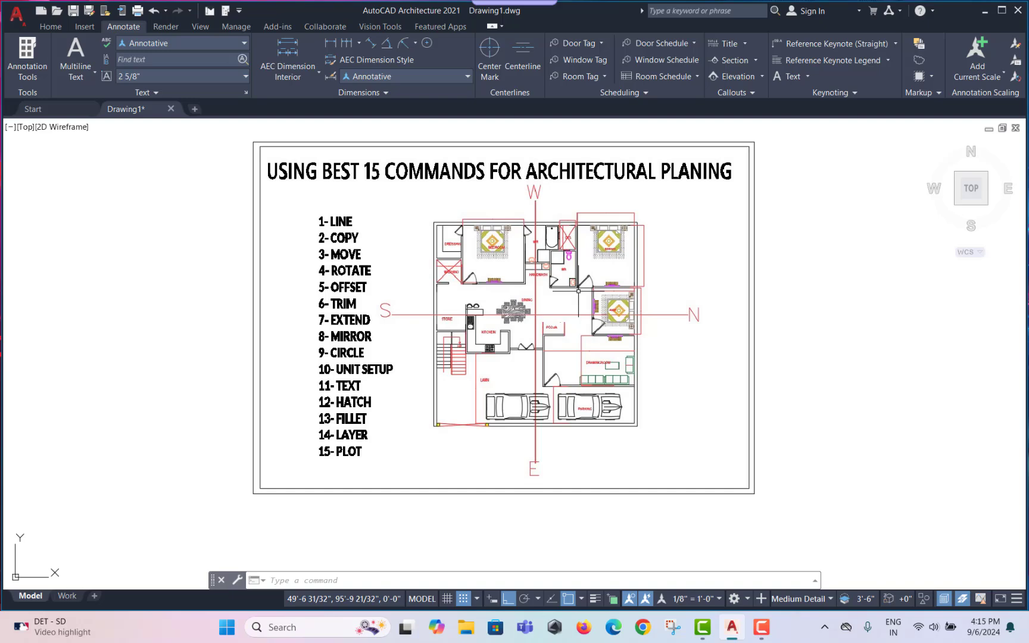
middle_drag(569, 285, 478, 297)
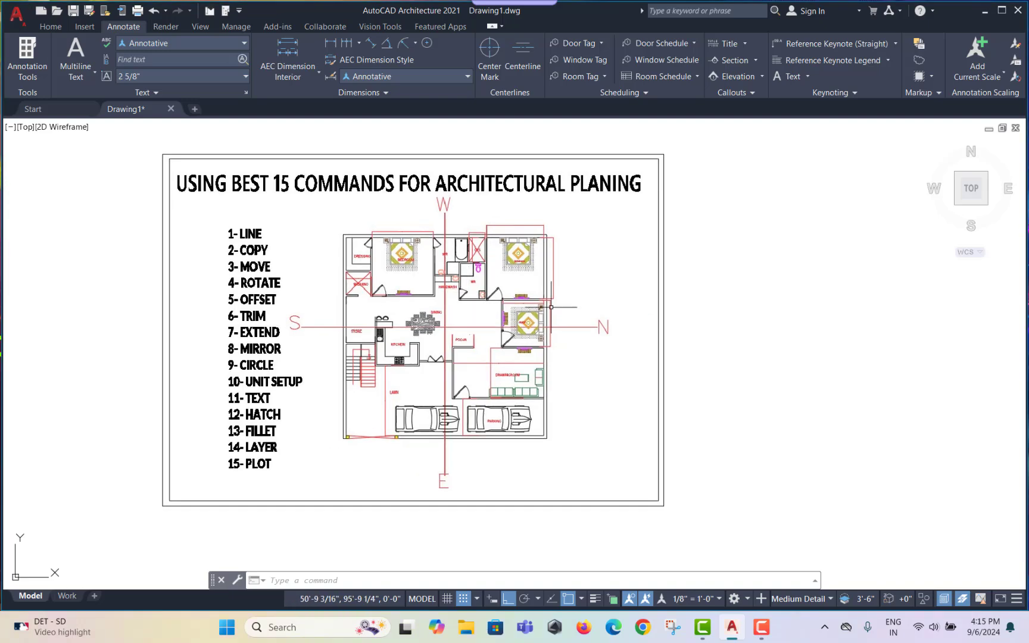
middle_drag(618, 328, 526, 339)
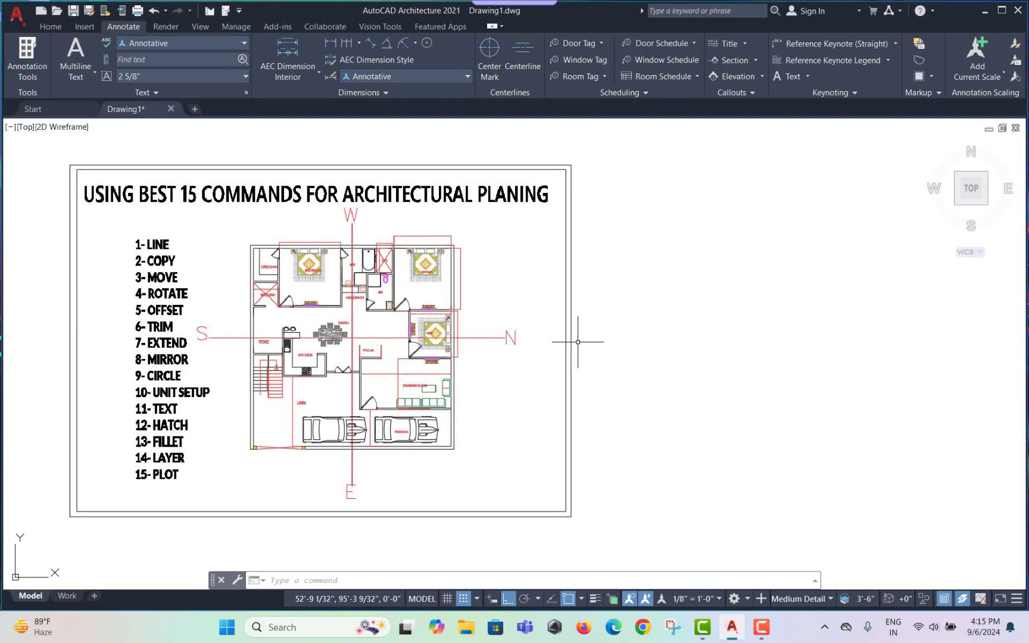
click(761, 628)
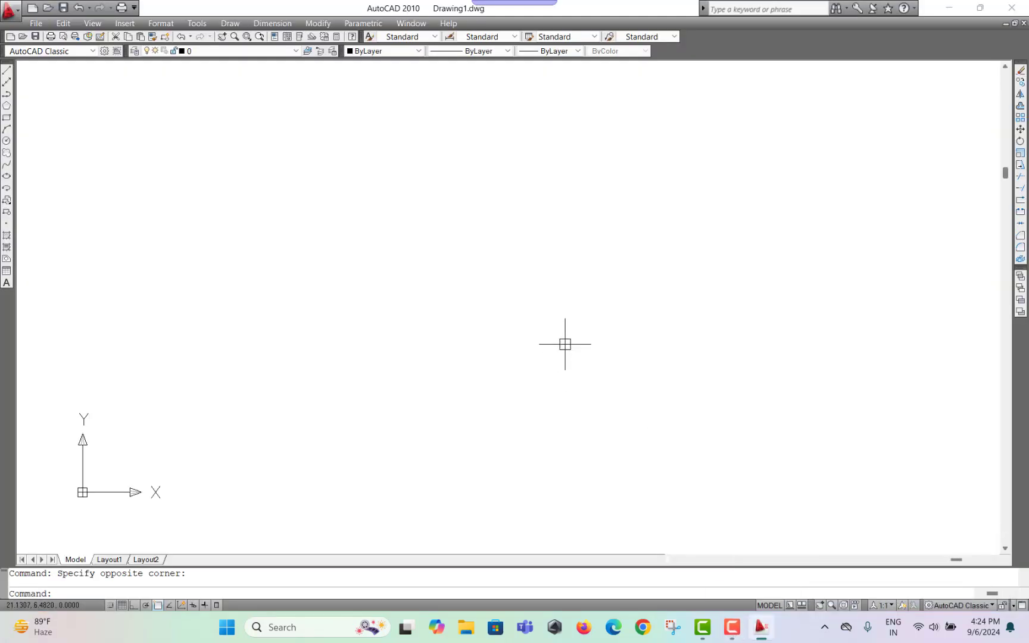
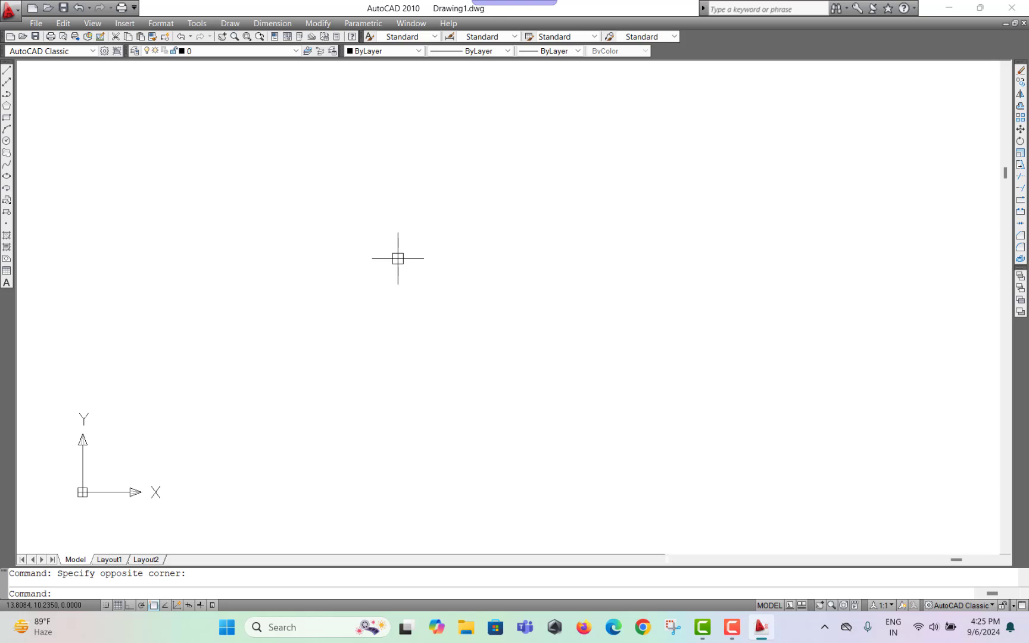
Set the drawing units to Architectural length with 0'-0 1/2" precision and Inches as the insertion scale
key(Return)
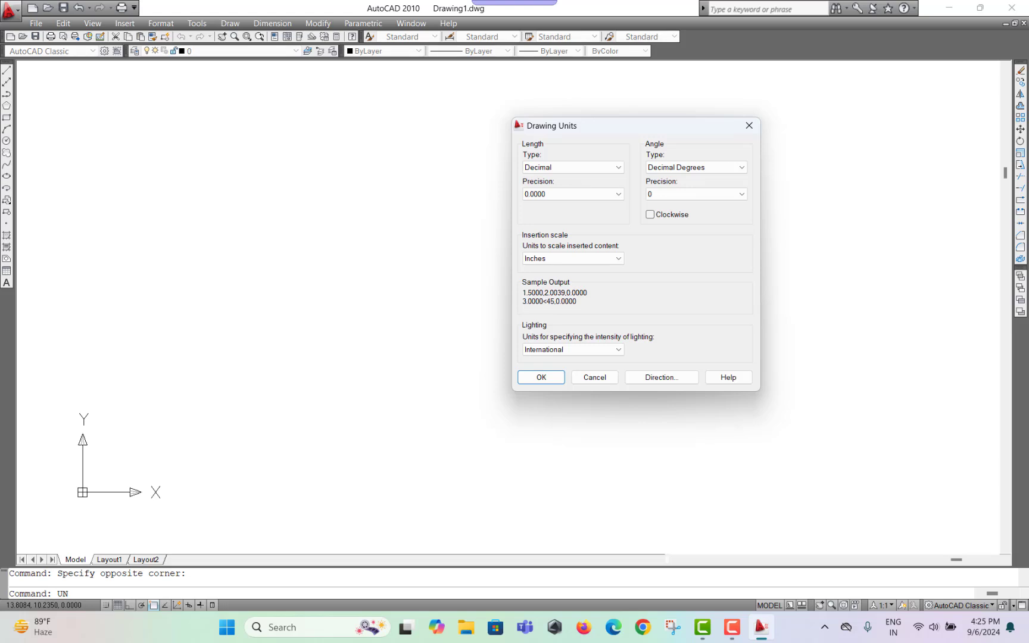
drag(571, 126, 444, 116)
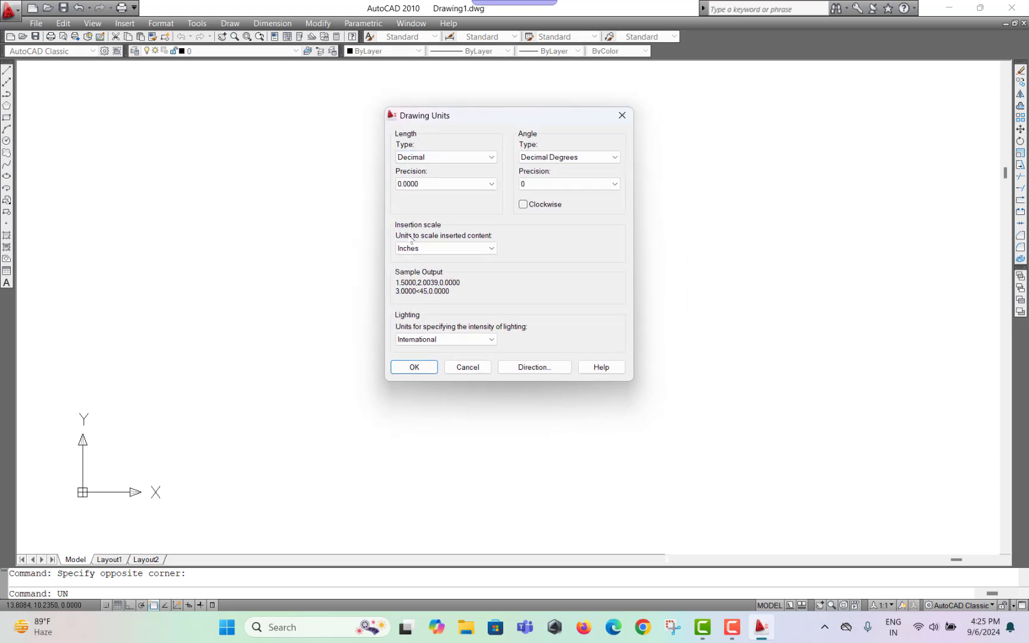
click(411, 157)
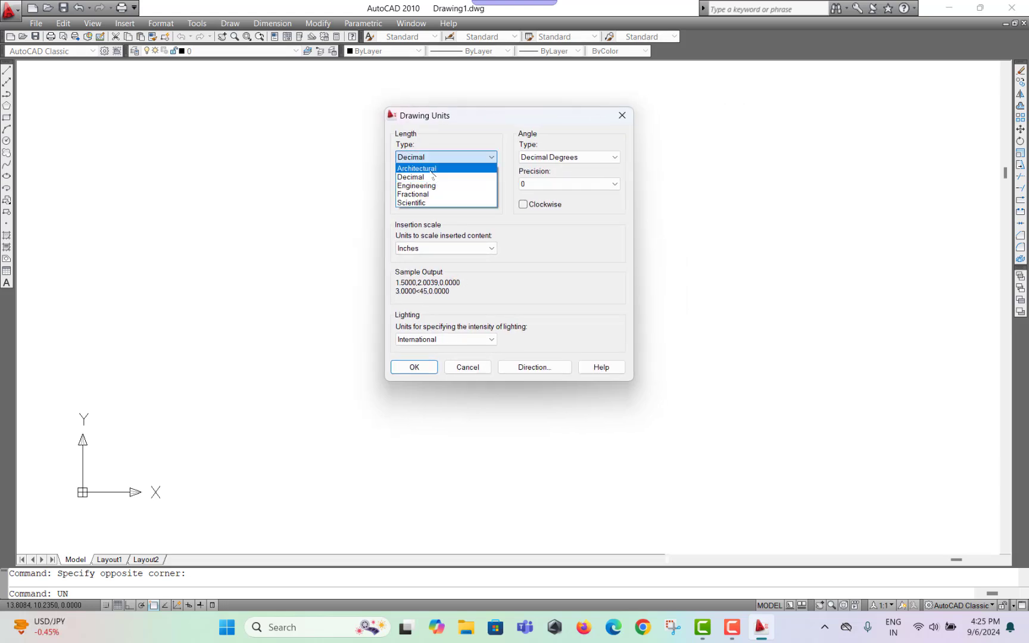
click(432, 166)
click(416, 186)
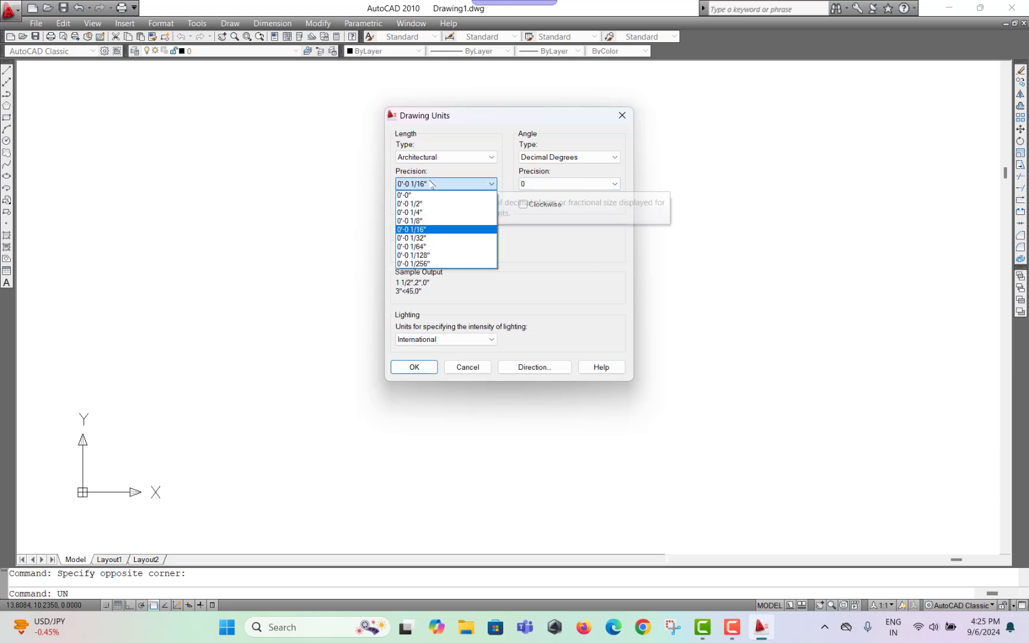
click(421, 205)
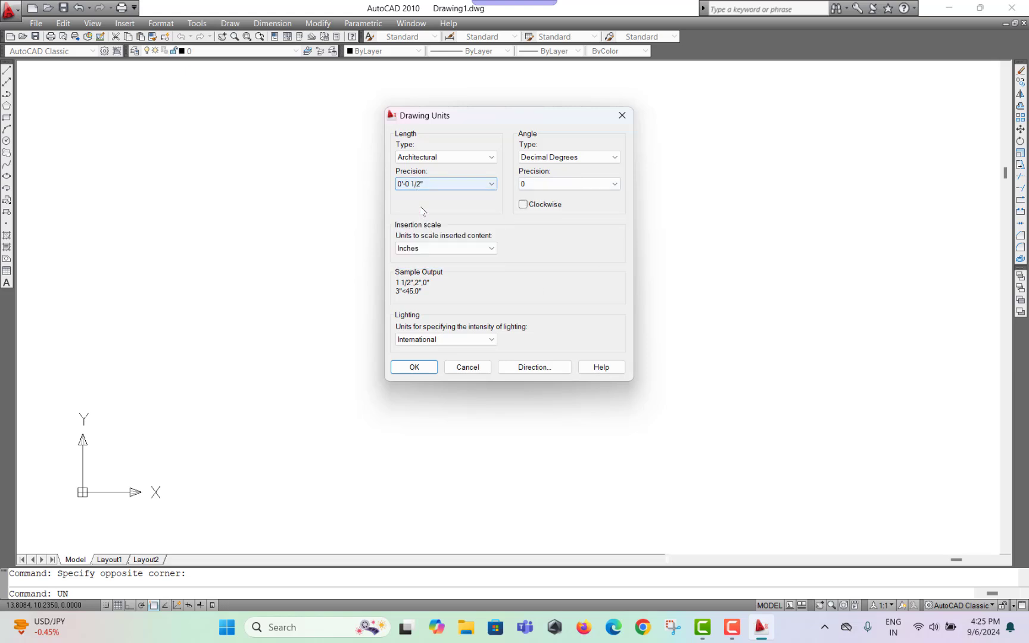
click(427, 247)
click(428, 268)
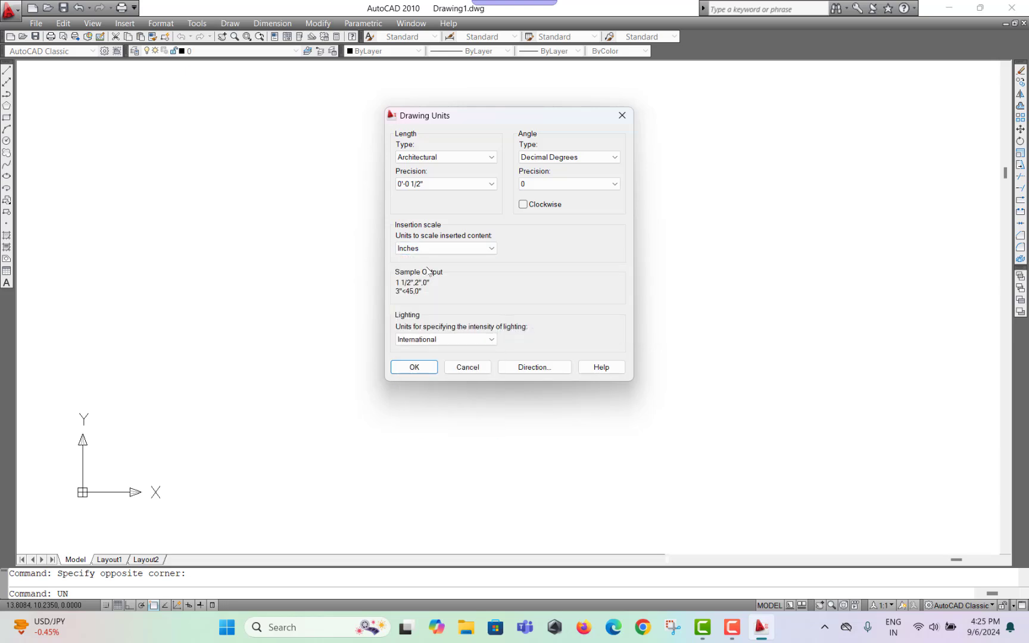
click(416, 367)
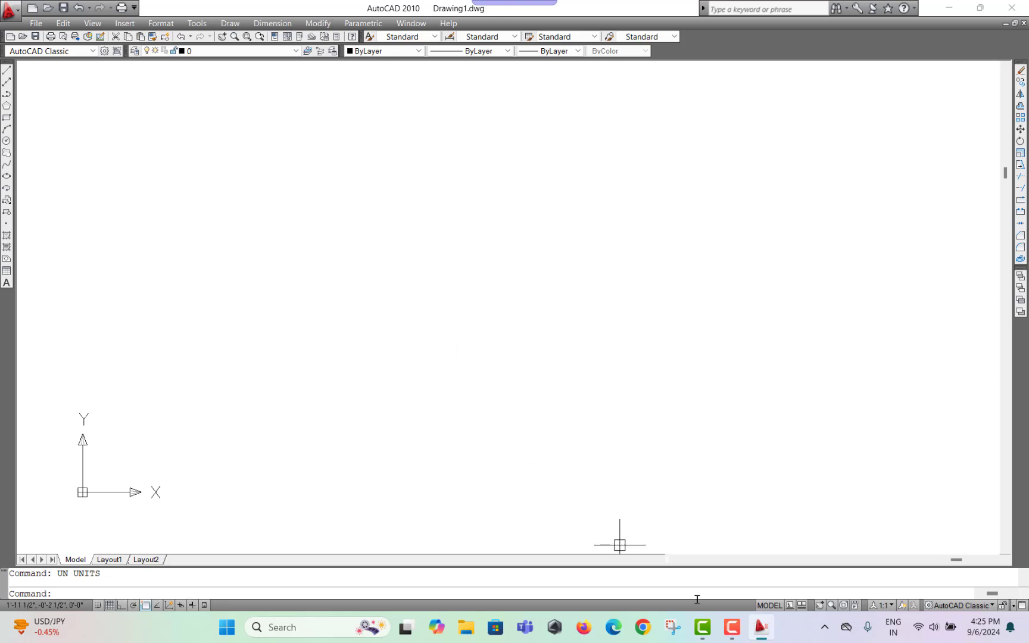
click(732, 627)
click(975, 572)
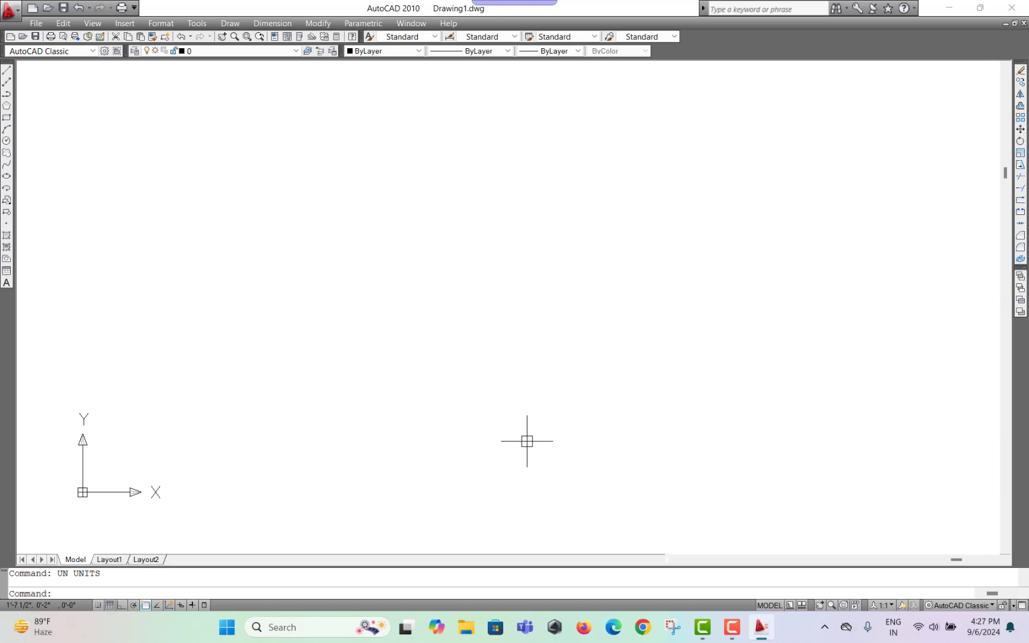
click(405, 276)
click(539, 360)
middle_drag(538, 361, 533, 361)
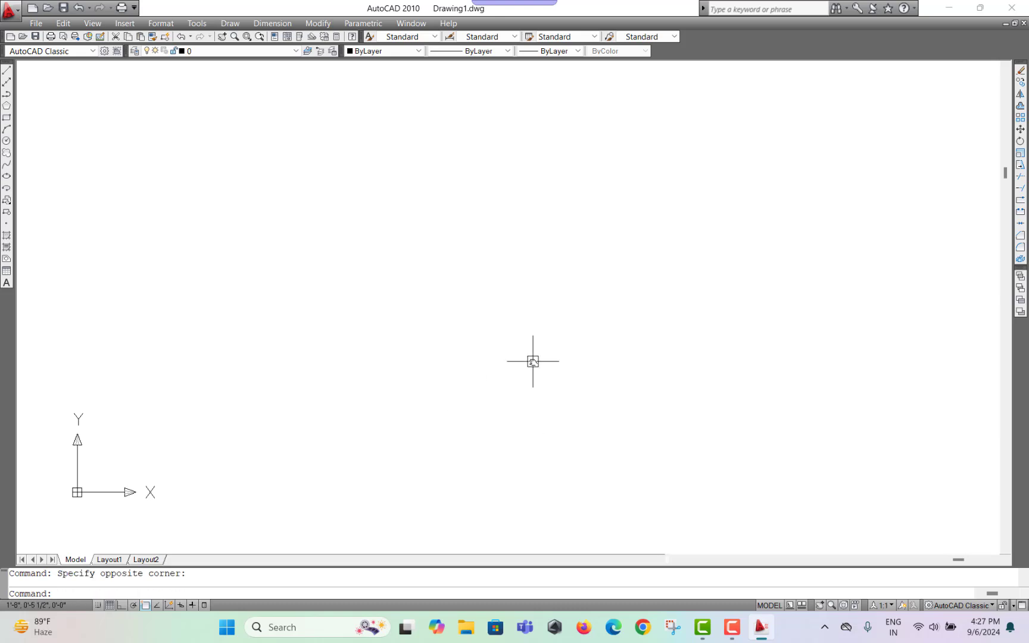
Draw a 30' horizontal line to the right with Ortho on
click(401, 412)
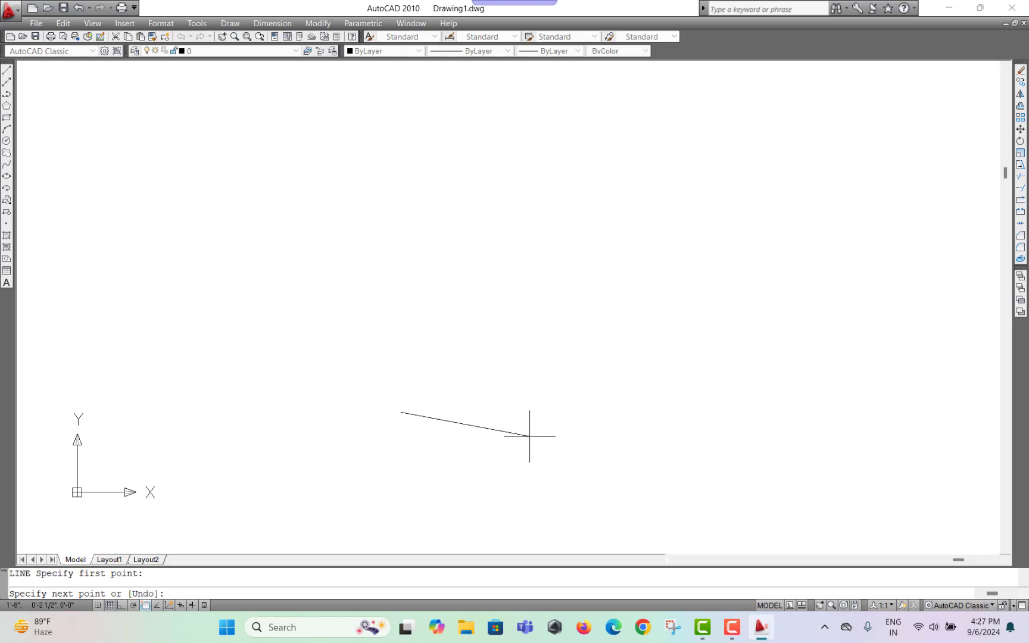
key(F8)
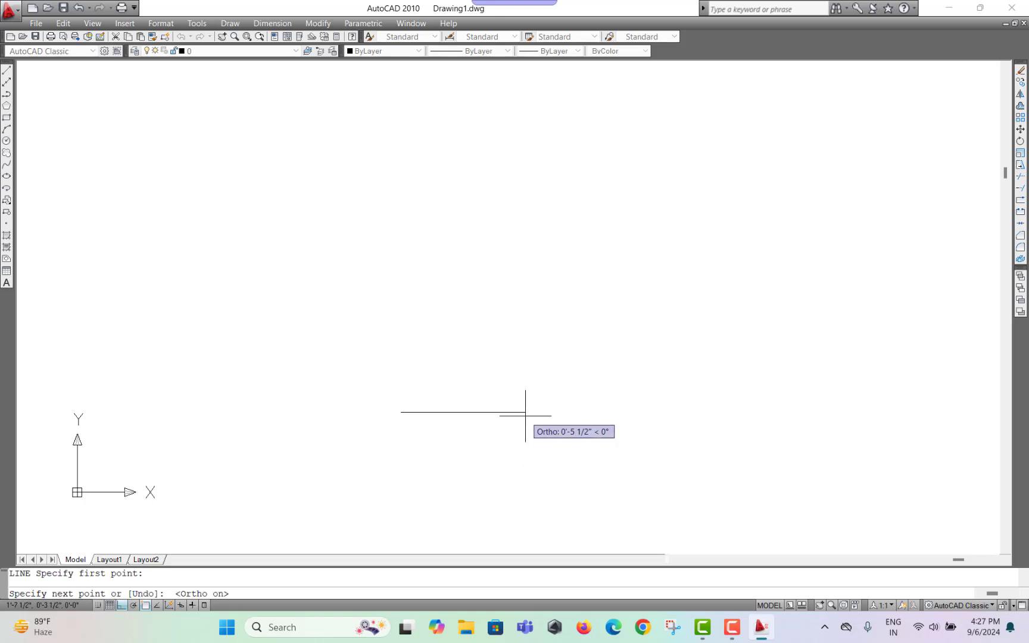
text(30')
key(Return)
scroll(531, 414, down, 3)
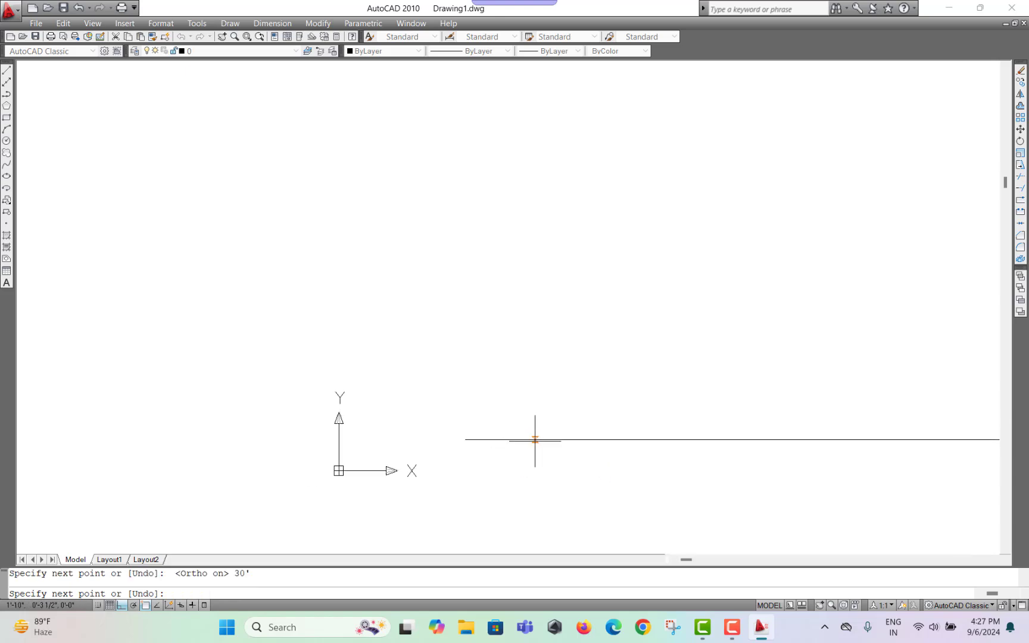
key(Escape)
Draw a 50' vertical line upward from the right end of the 30' line
text(RE)
key(Return)
scroll(554, 441, down, 3)
scroll(697, 443, down, 2)
key(Escape)
middle_drag(853, 452, 574, 471)
text(L)
key(Return)
click(623, 477)
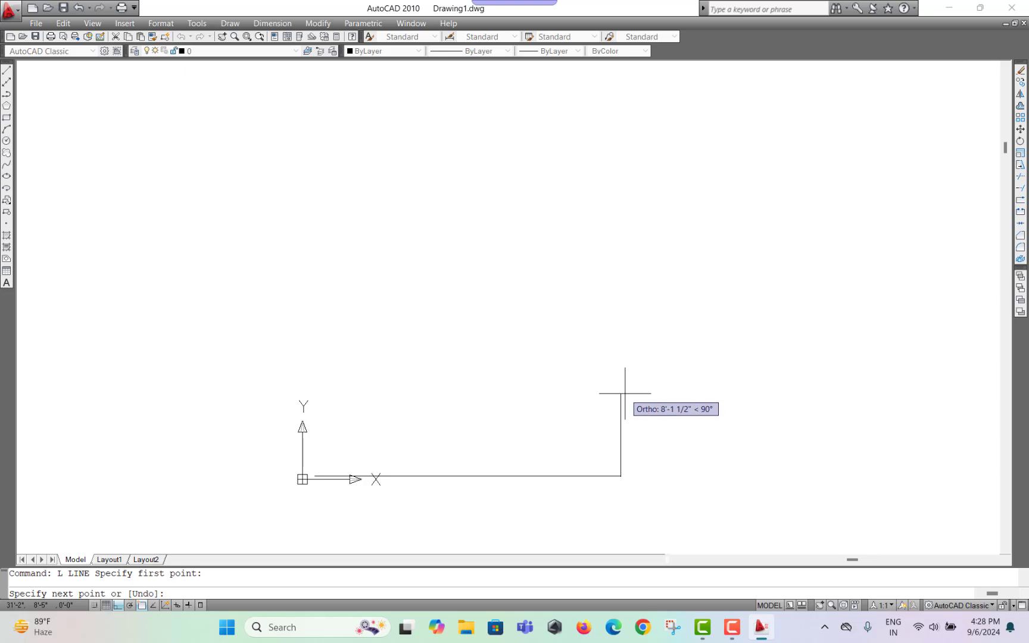
text(50')
key(Return)
key(Escape)
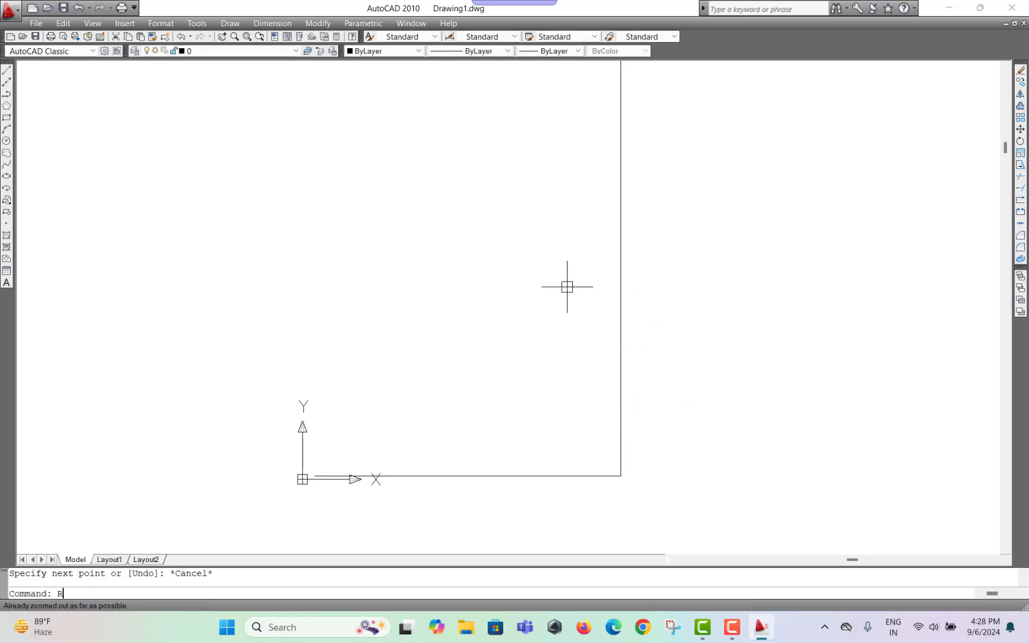
Complete the rectangle with a 30' line leftward from the vertical line's top and a line down to the base line's left end
text(RE)
key(Return)
scroll(563, 322, down, 3)
scroll(558, 329, up, 1)
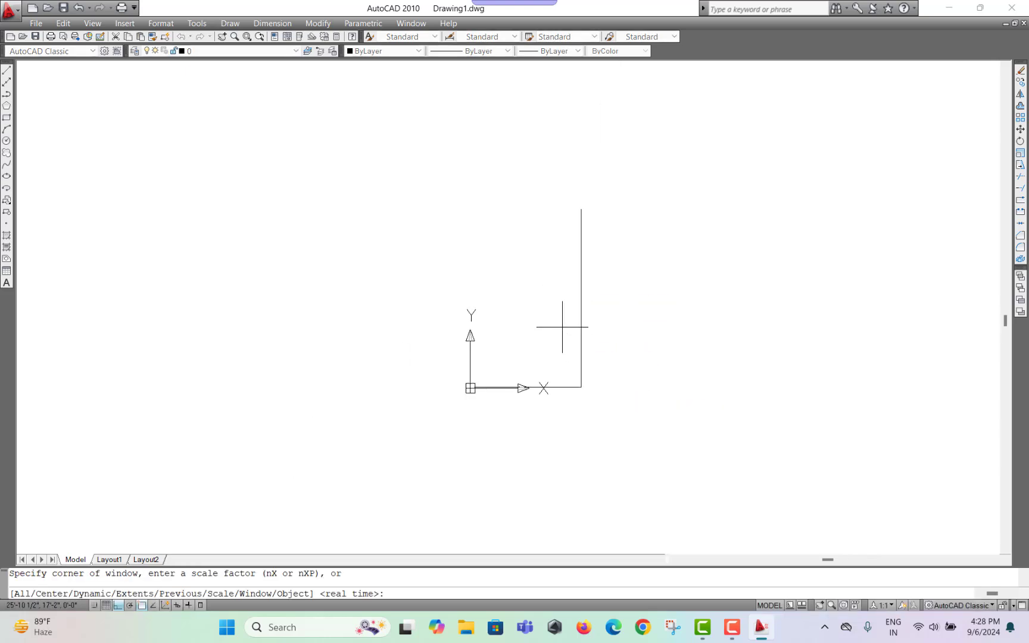
scroll(556, 333, down, 3)
scroll(595, 352, up, 3)
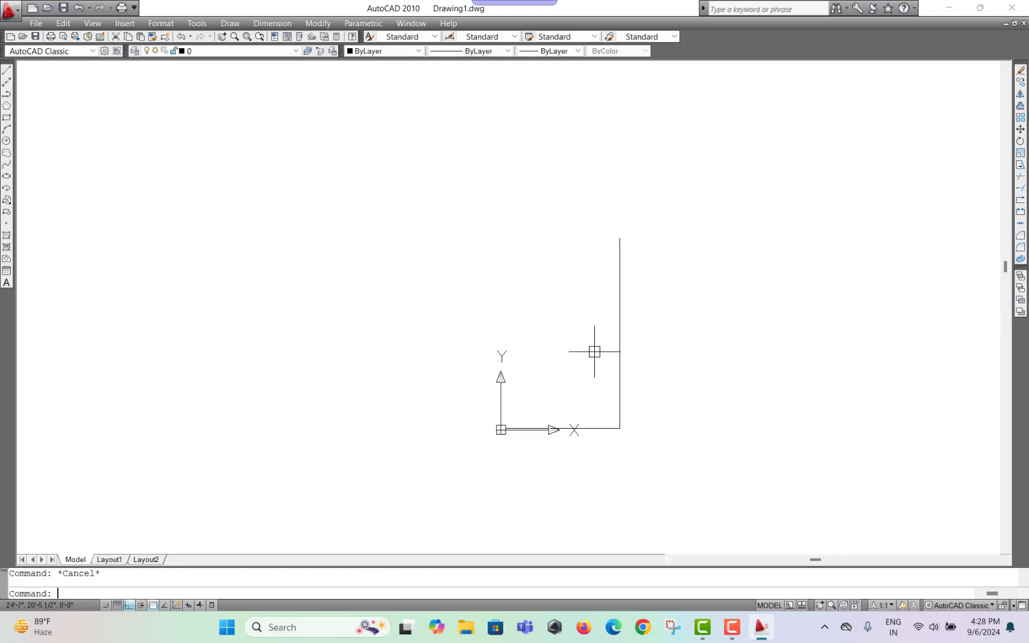
text(L)
key(Return)
click(619, 239)
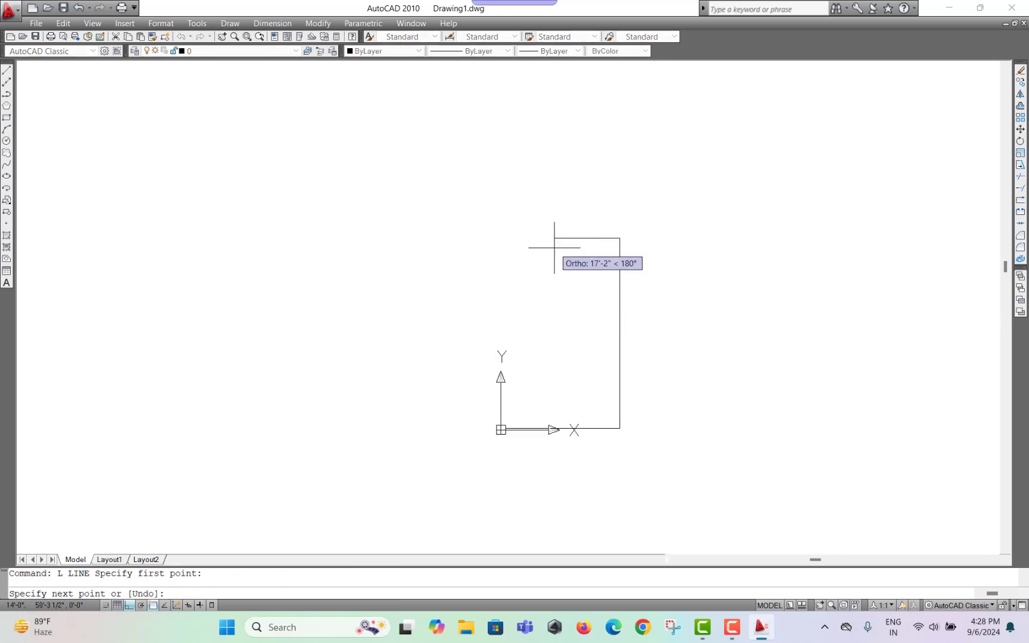
key(Return)
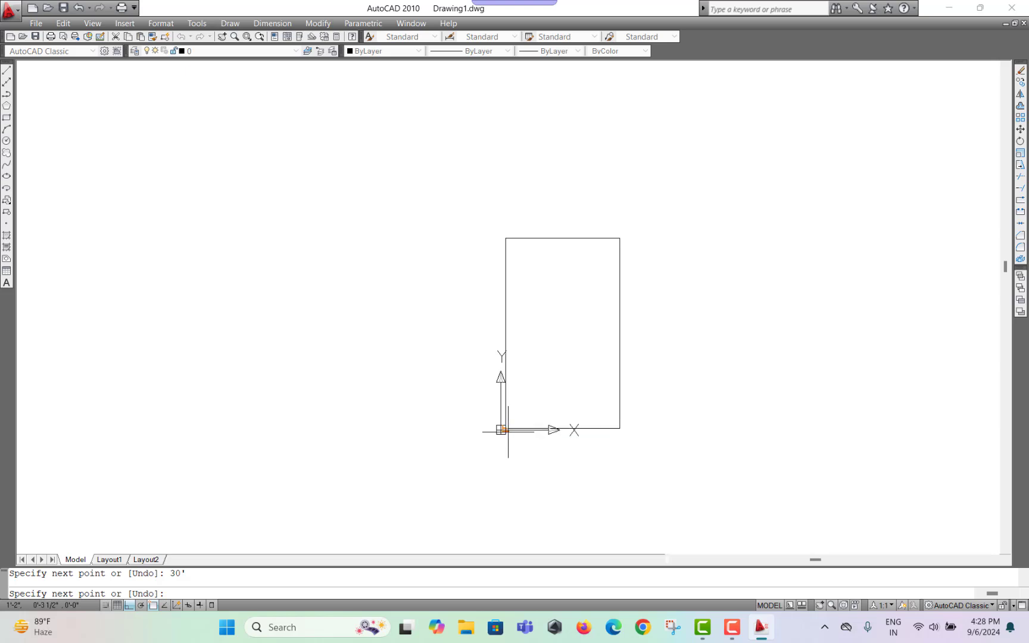
key(Escape)
Offset the rectangle's top edge 9" inward
scroll(542, 329, up, 3)
middle_drag(543, 329, 441, 315)
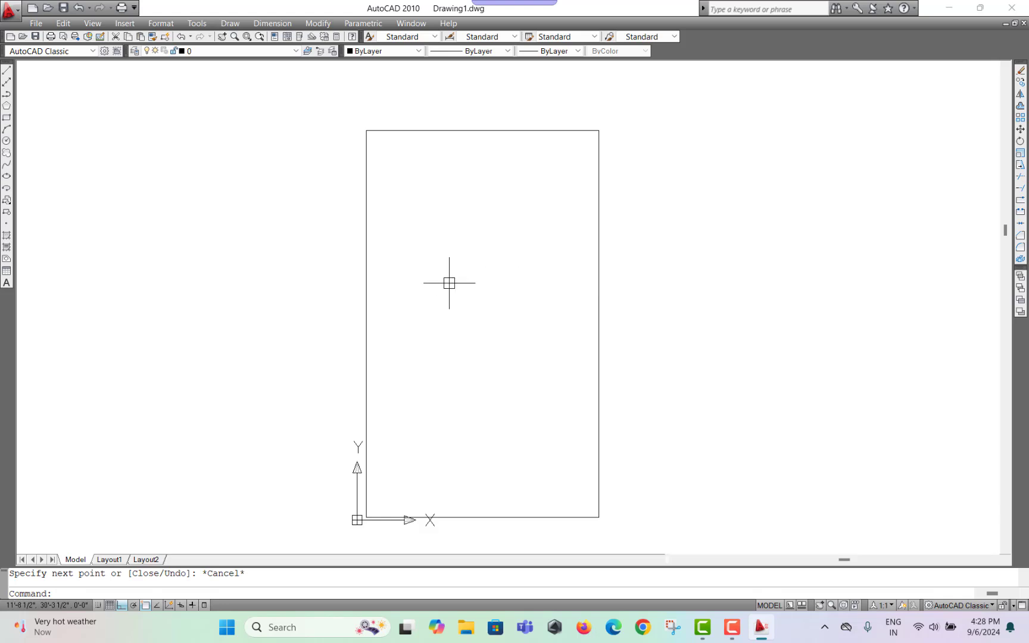
key(Escape)
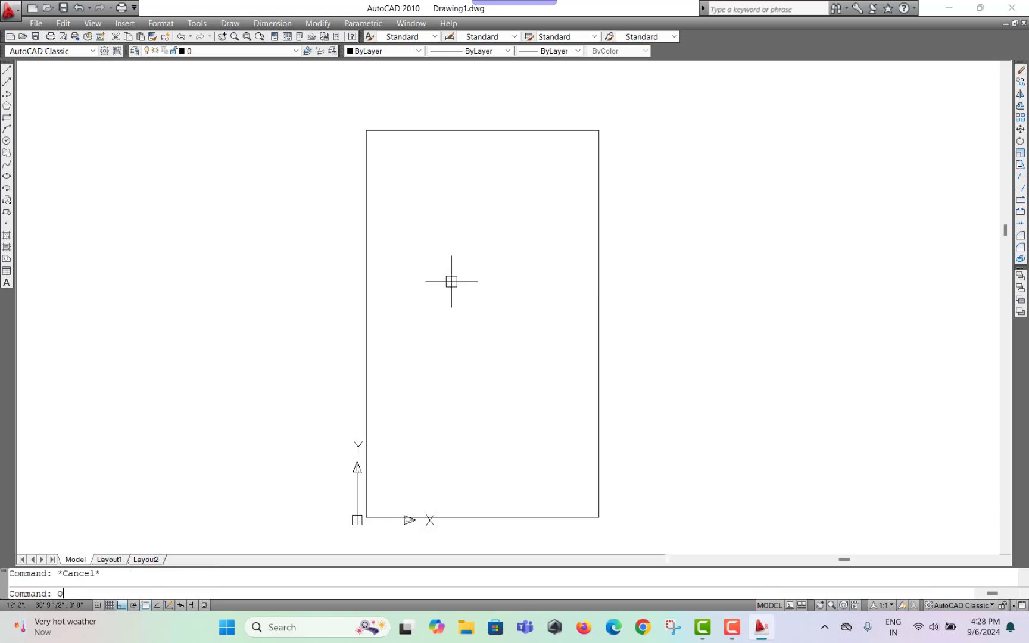
text(o)
key(Return)
text(9)
key(Return)
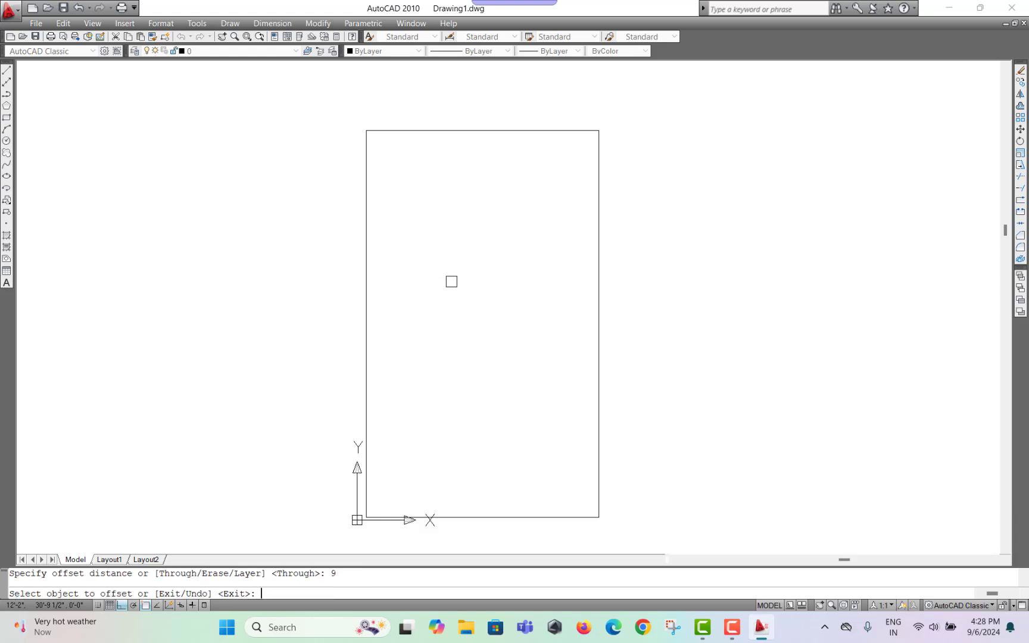
click(416, 131)
click(412, 174)
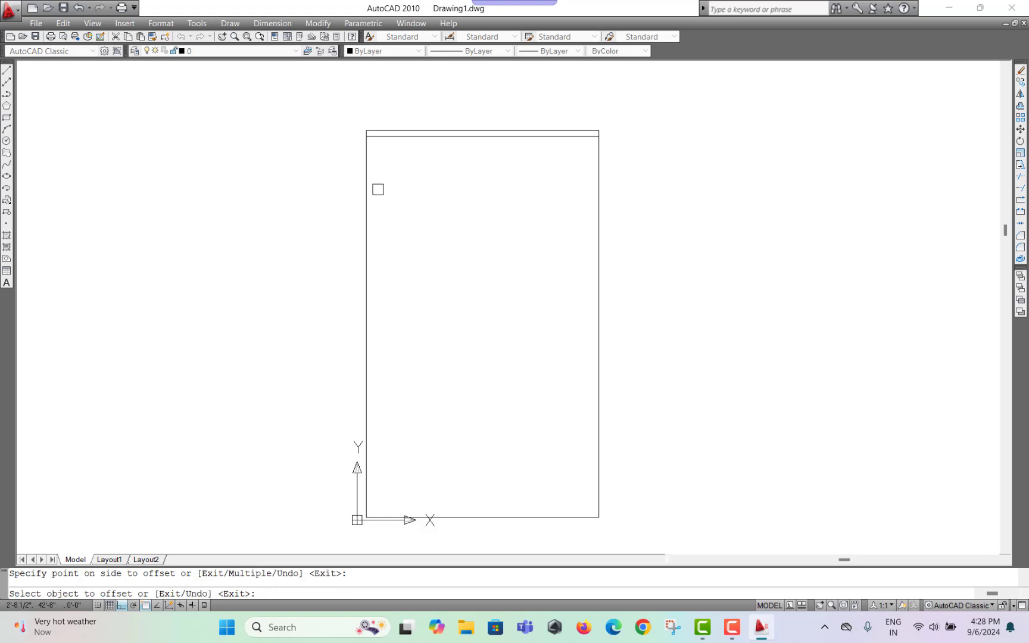
Offset the rectangle's left, right and bottom edges 9" inward to complete the outer walls
click(366, 189)
click(462, 192)
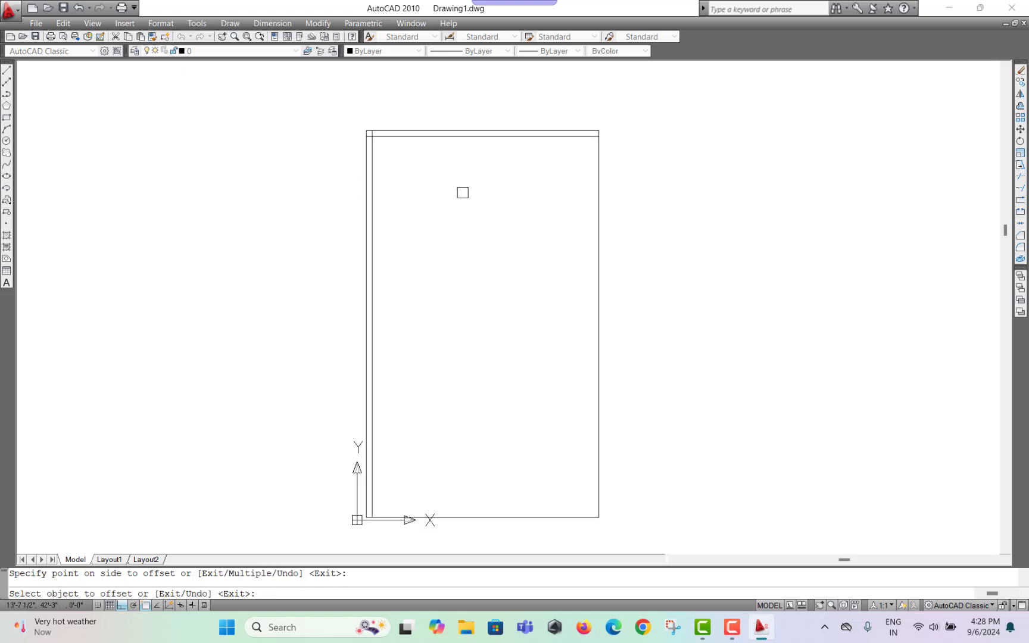
click(599, 234)
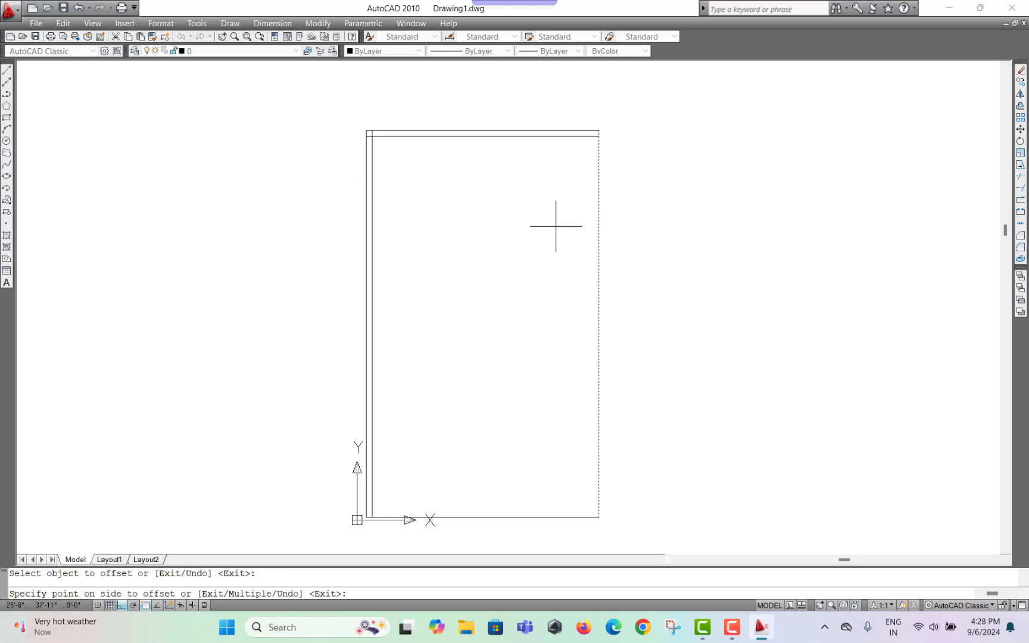
click(556, 226)
click(533, 517)
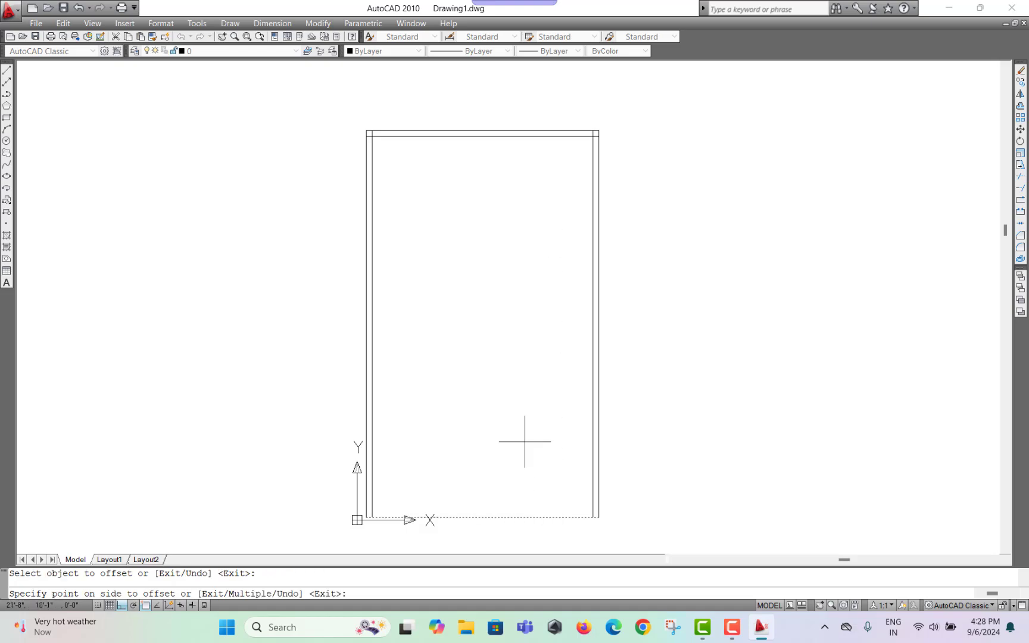
click(525, 438)
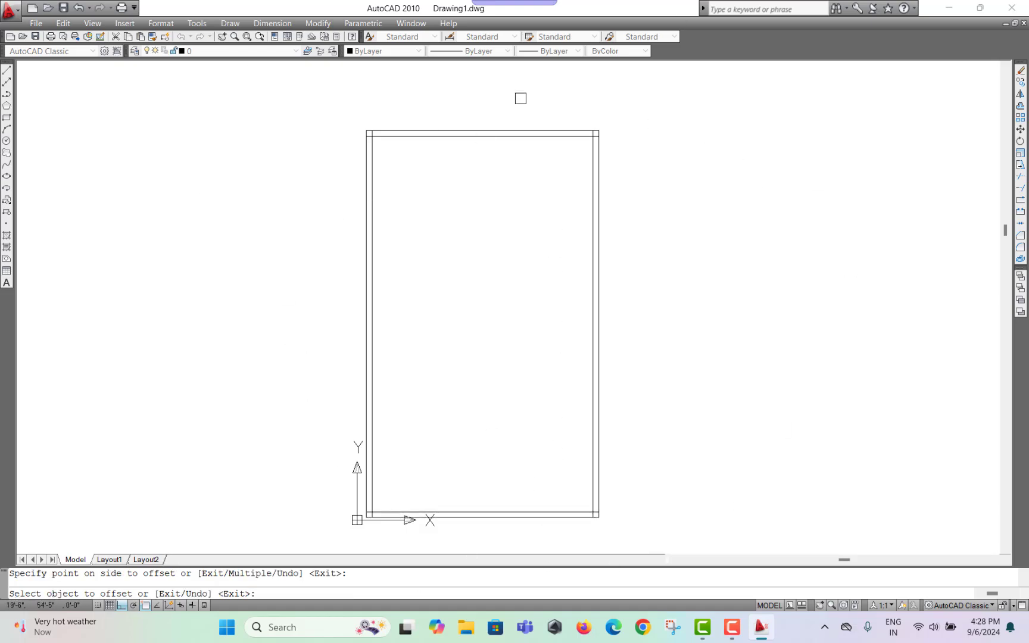
key(Escape)
Offset the inner line of the top wall 3' downward
scroll(487, 164, up, 3)
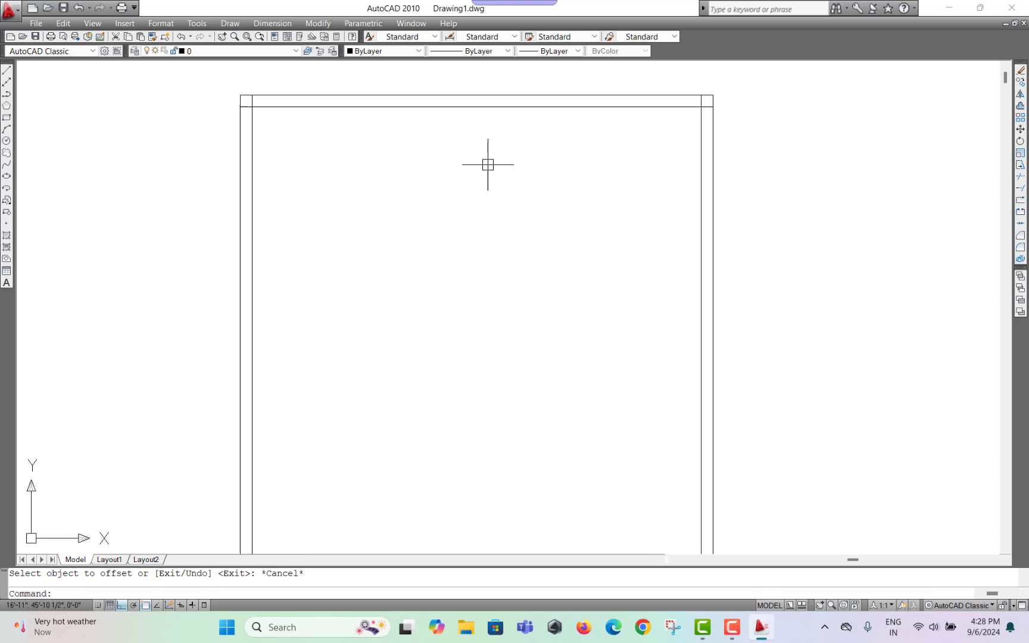
middle_drag(487, 164, 540, 246)
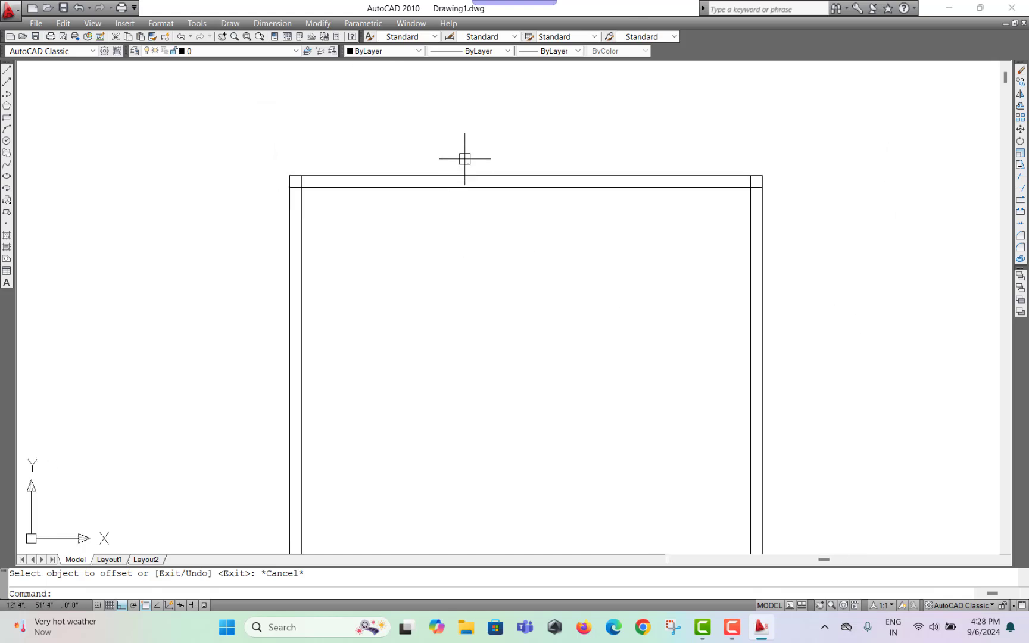
middle_drag(479, 225, 465, 188)
key(Escape)
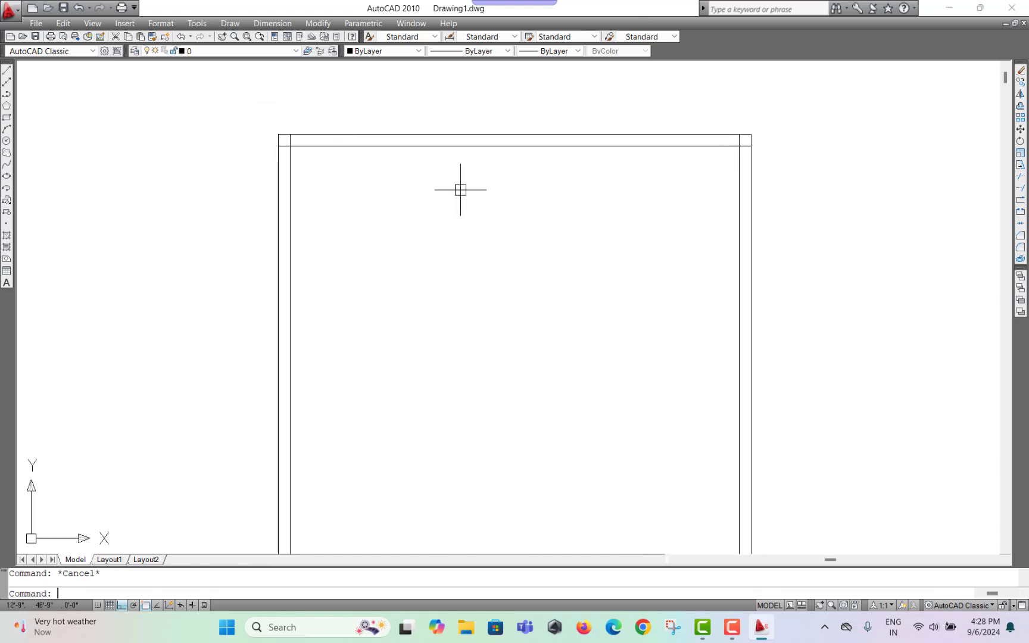
text(o)
key(Return)
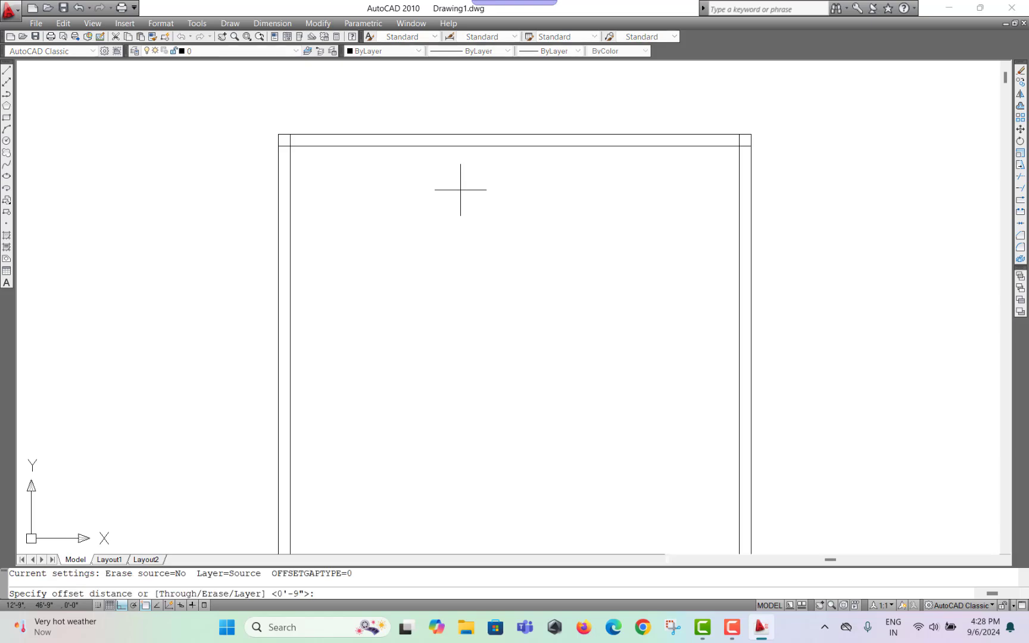
text(3')
key(Return)
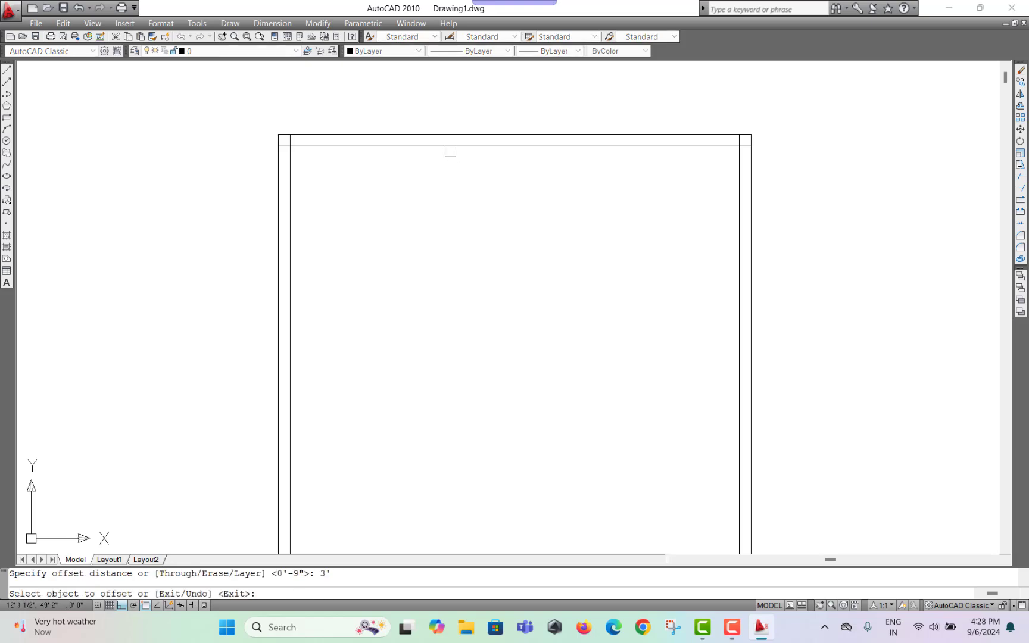
click(448, 147)
click(474, 337)
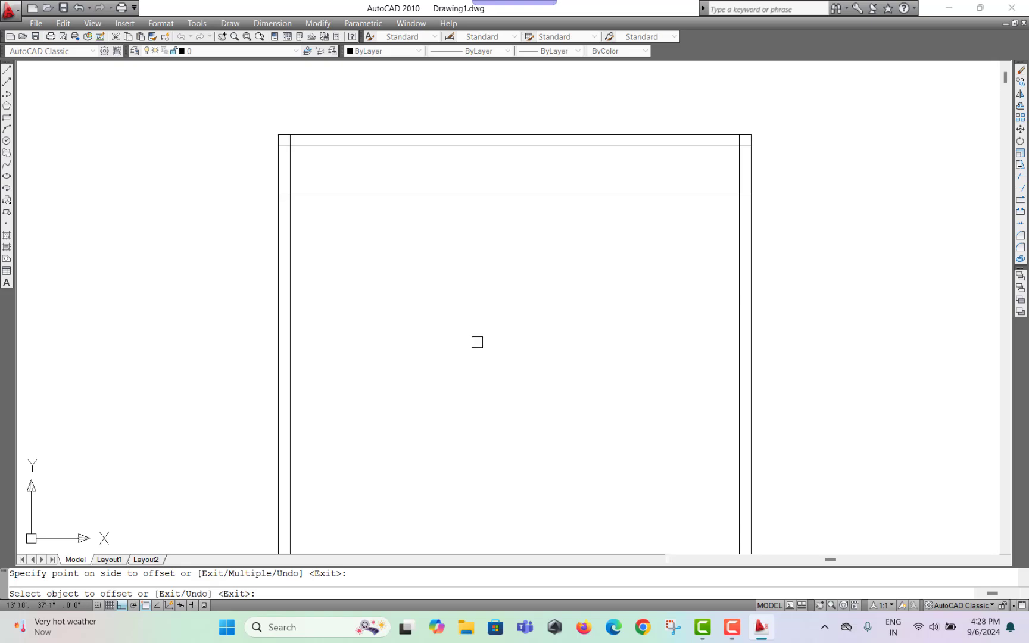
key(Escape)
Offset the horizontal line 3' below the top wall 9" downward to form a wall
text(o9)
key(Return)
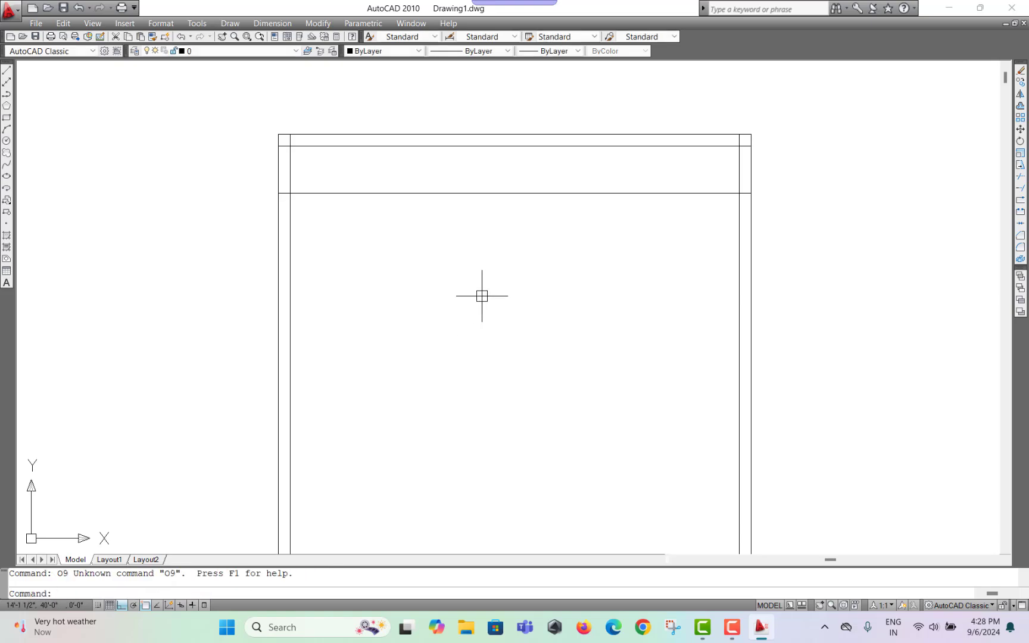
text(o)
key(Return)
text(9)
key(Return)
click(510, 193)
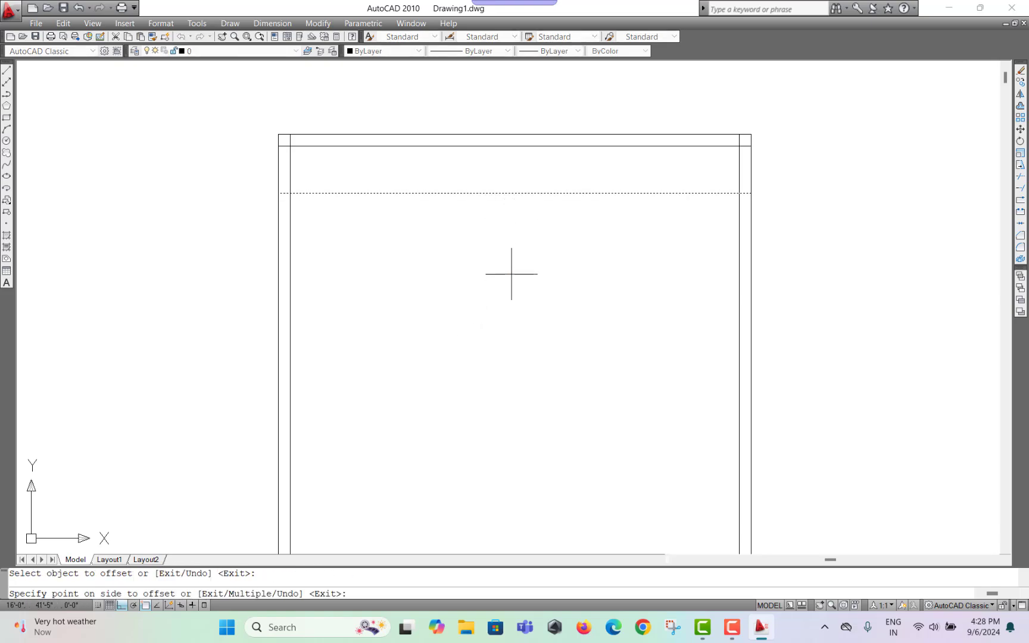
click(511, 274)
scroll(494, 289, down, 2)
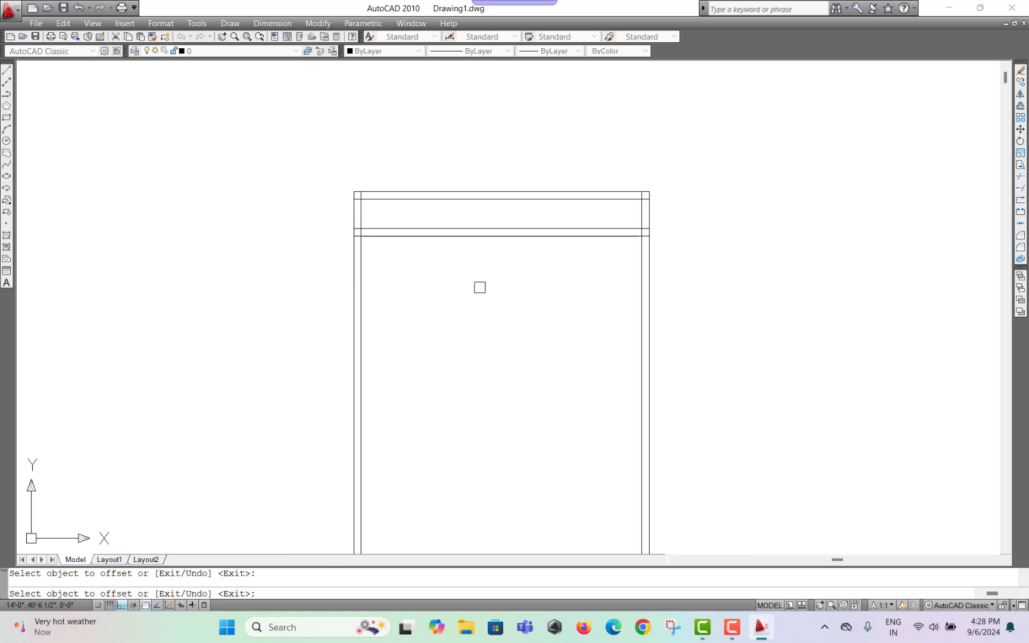
key(Escape)
Offset the inner line of the left wall 14' to the right
scroll(416, 277, up, 2)
middle_drag(416, 277, 379, 275)
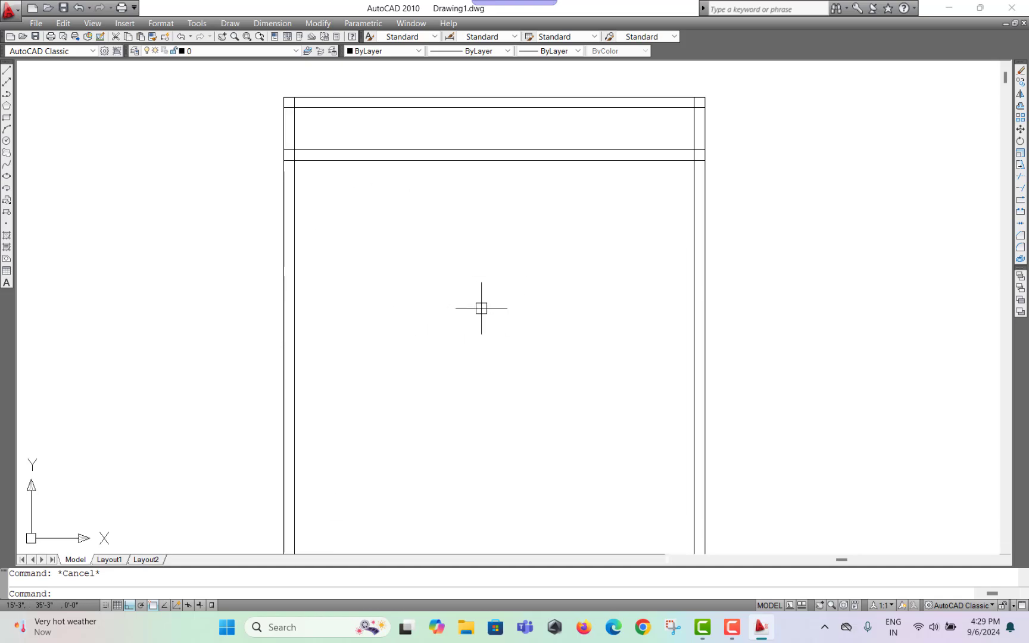
key(Return)
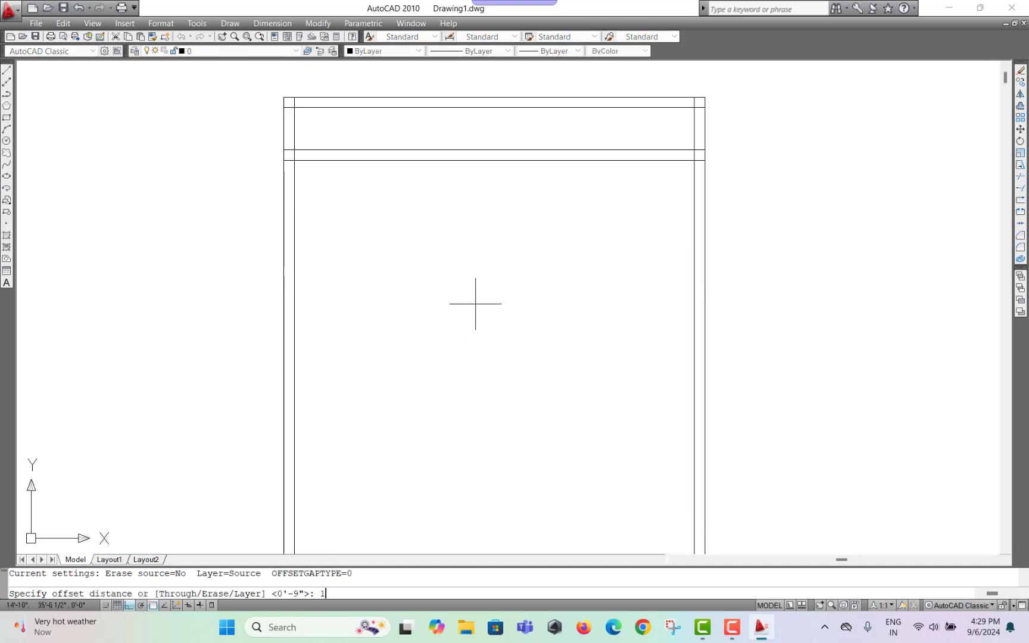
text(14)
key(Return)
click(294, 269)
click(464, 282)
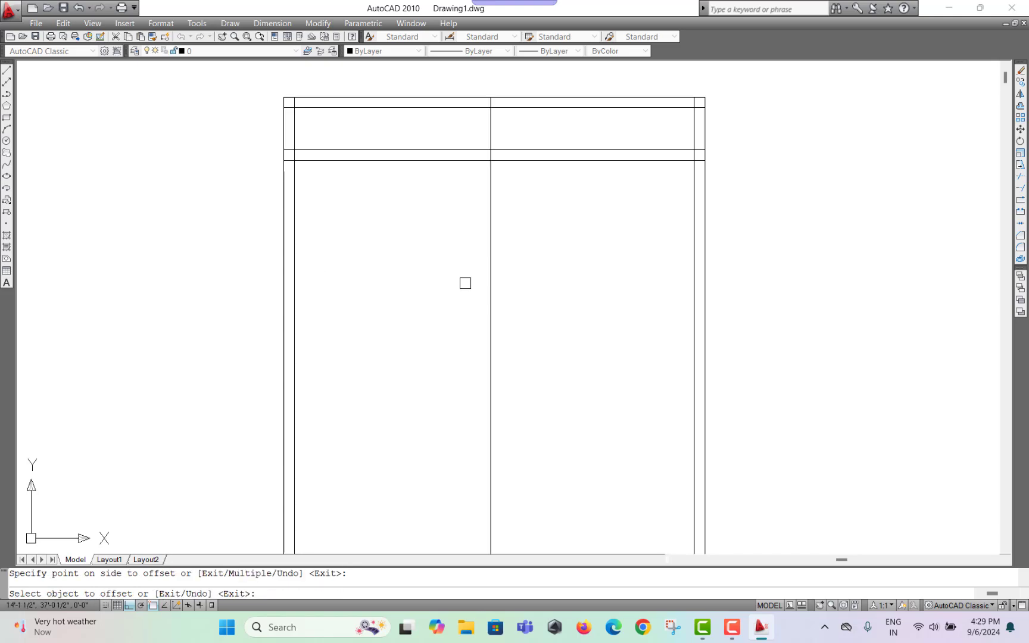
key(Escape)
Offset the lower line of the second horizontal wall 13' downward
key(Return)
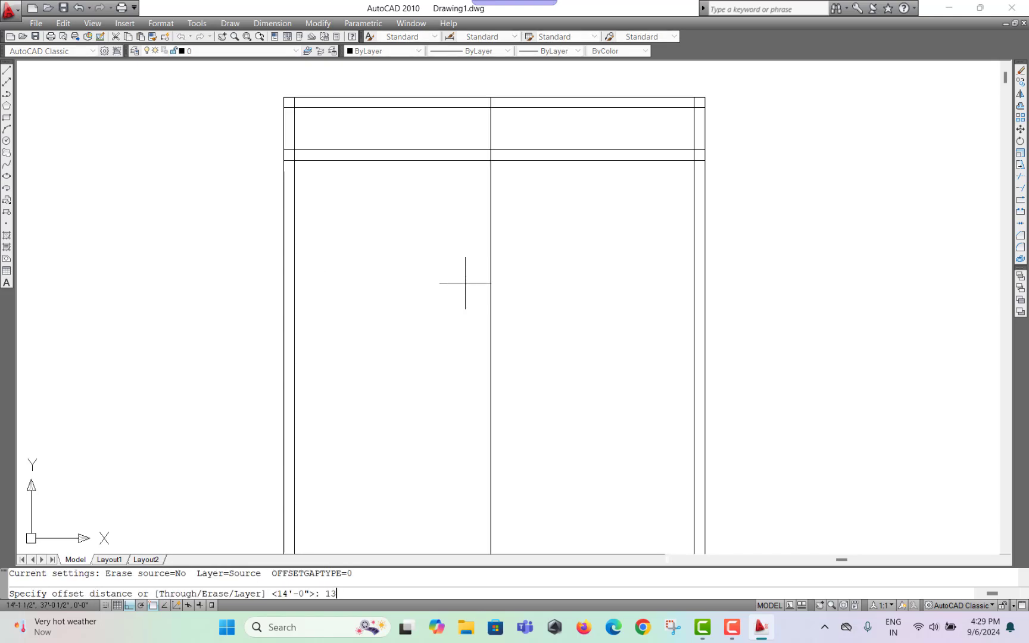
text(13')
key(Return)
click(409, 160)
click(416, 276)
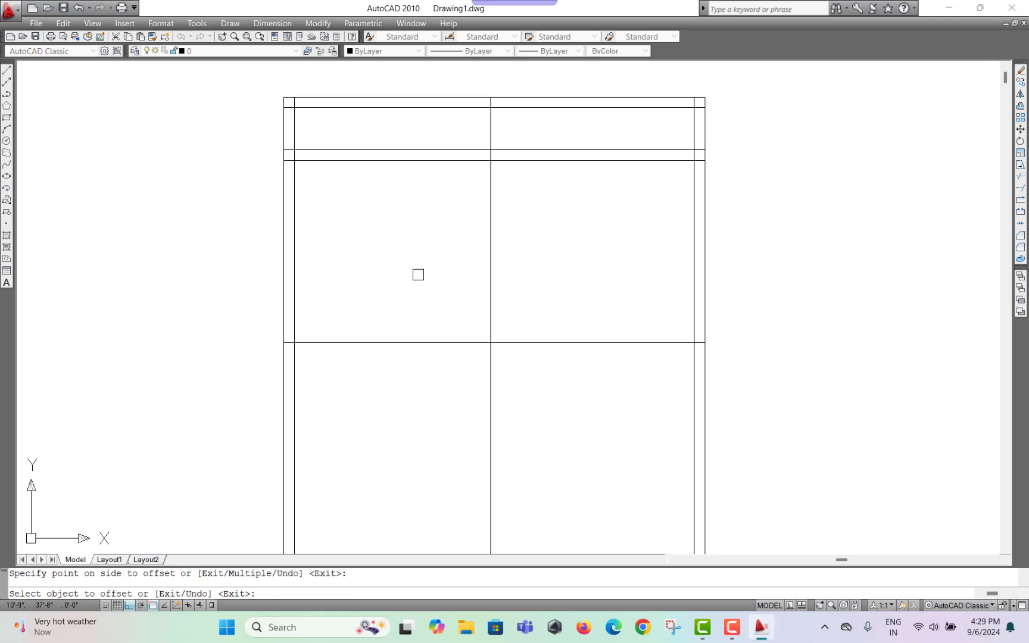
key(Escape)
click(732, 627)
click(979, 579)
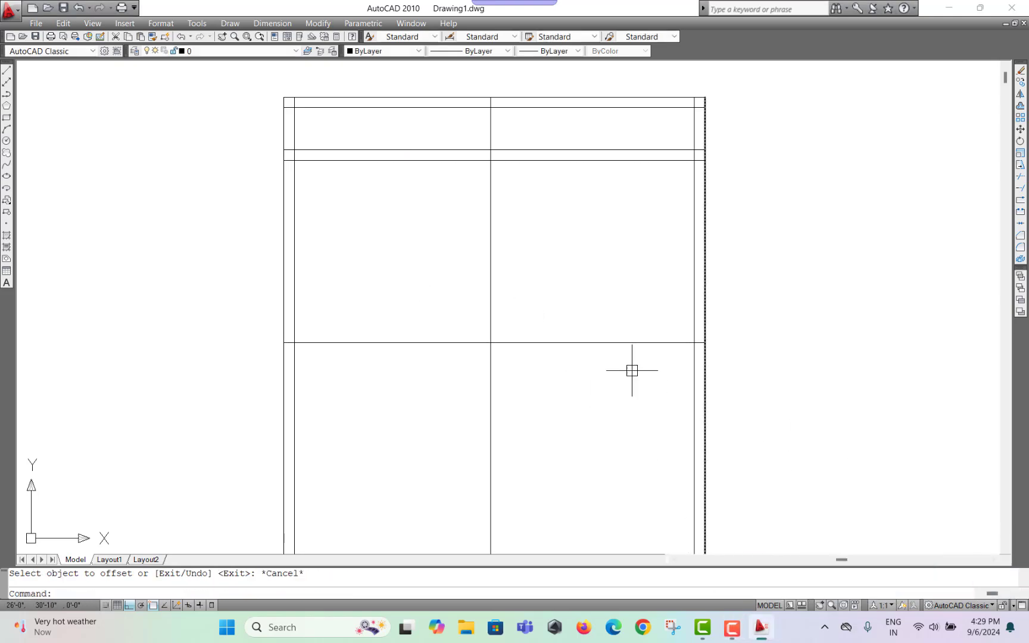
key(Escape)
Offset the middle vertical line 4.5" to the right and the room's lower horizontal line 4.5" downward as partition walls
key(Return)
text(4.)
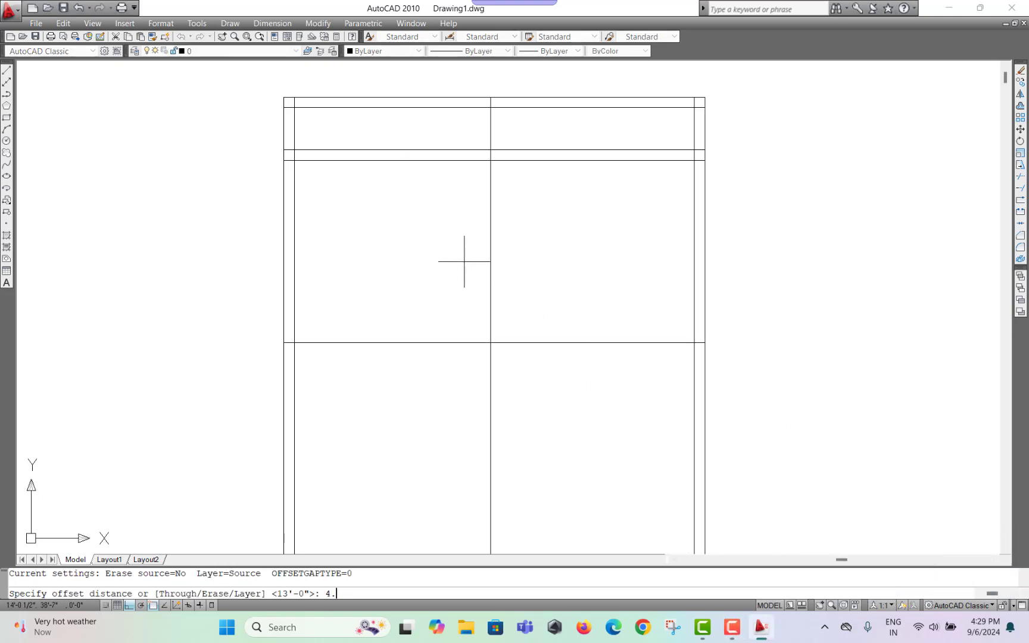
text(5)
key(Return)
click(488, 219)
click(602, 250)
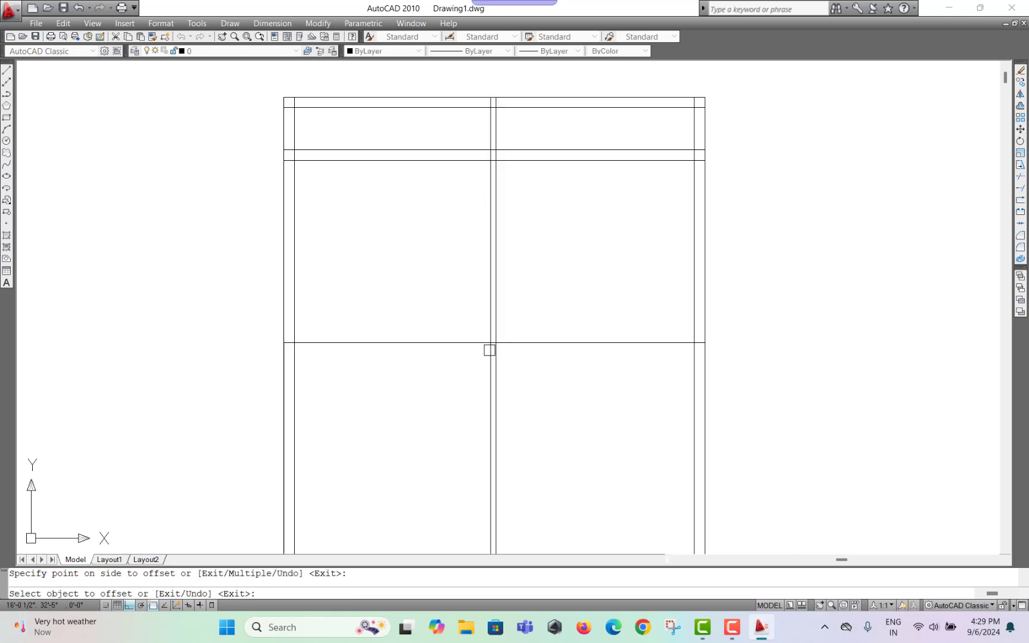
click(456, 344)
click(459, 440)
key(Escape)
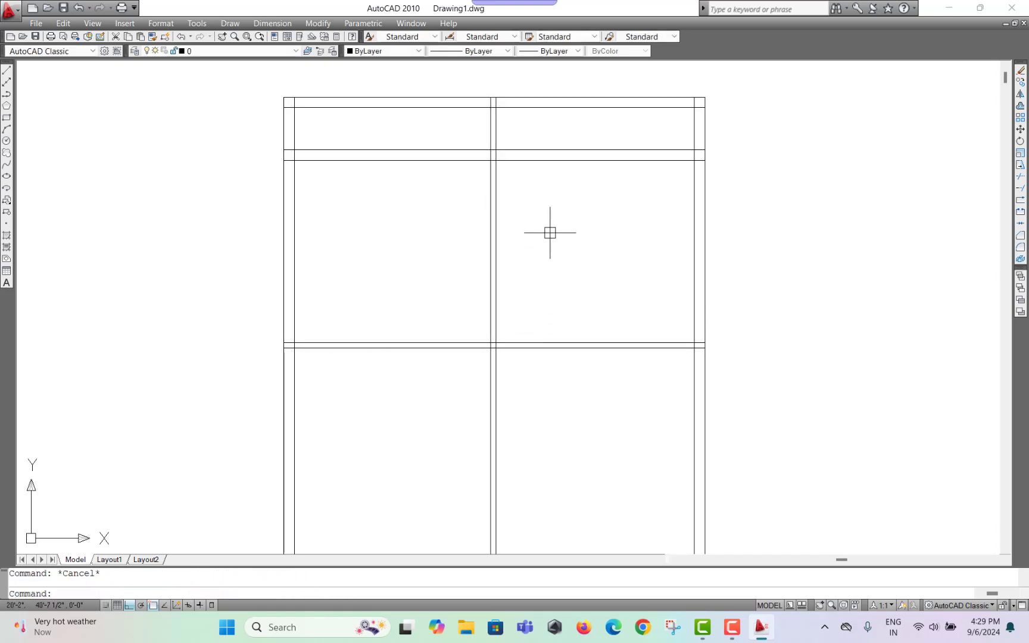
Offset the second horizontal wall's lower line 6' downward and the middle partition's right line 6' to the right
middle_drag(550, 233, 535, 264)
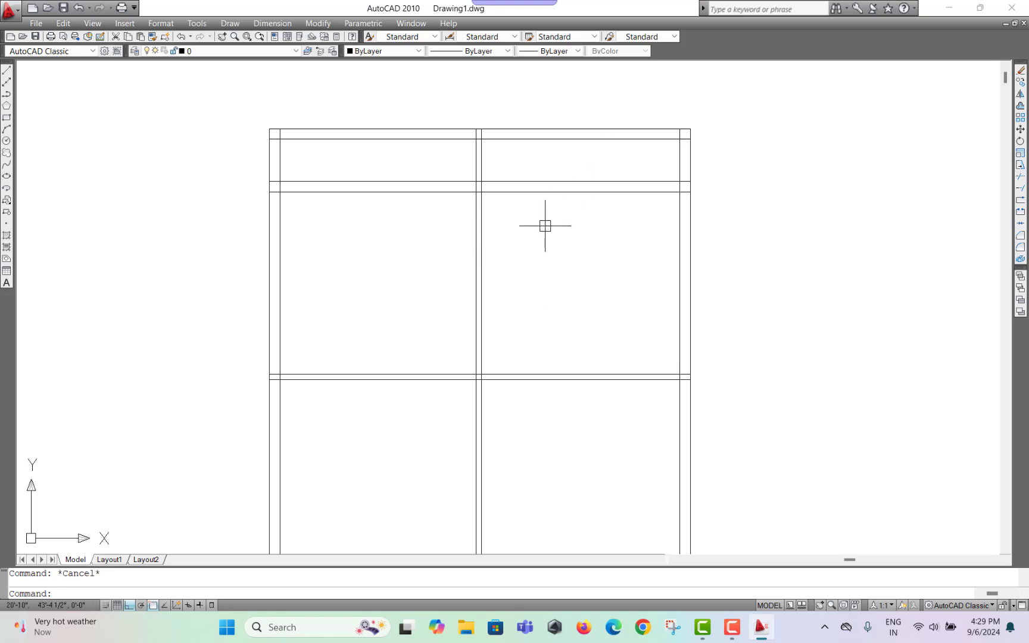
key(Return)
text(6')
key(Return)
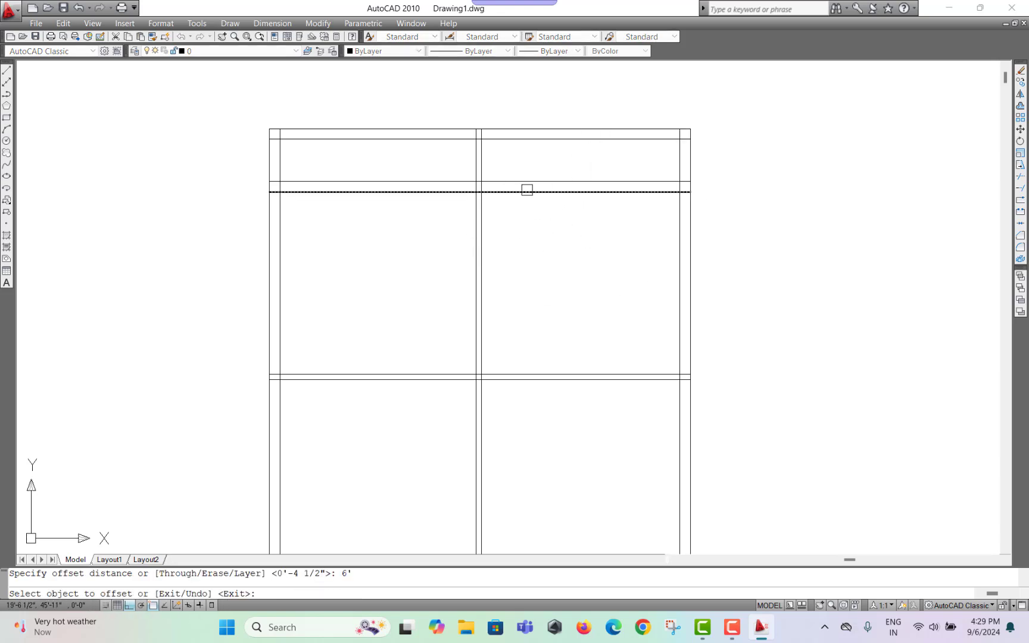
click(527, 191)
click(533, 237)
click(481, 238)
click(603, 245)
key(Escape)
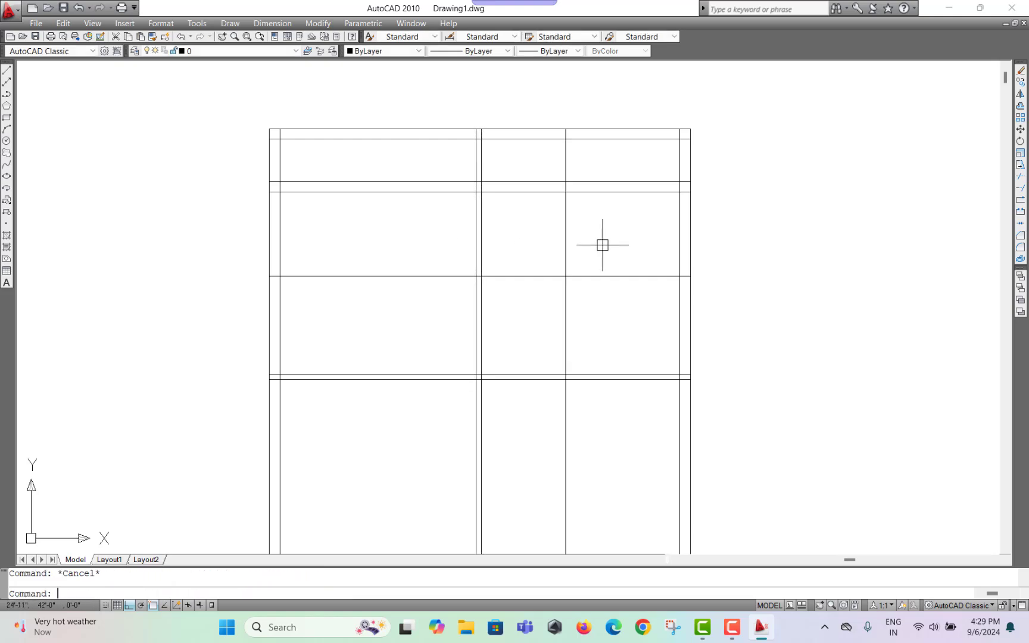
Offset the small room's right boundary line 4.5" to the right and its lower boundary line 4.5" downward
key(Return)
text(4.)
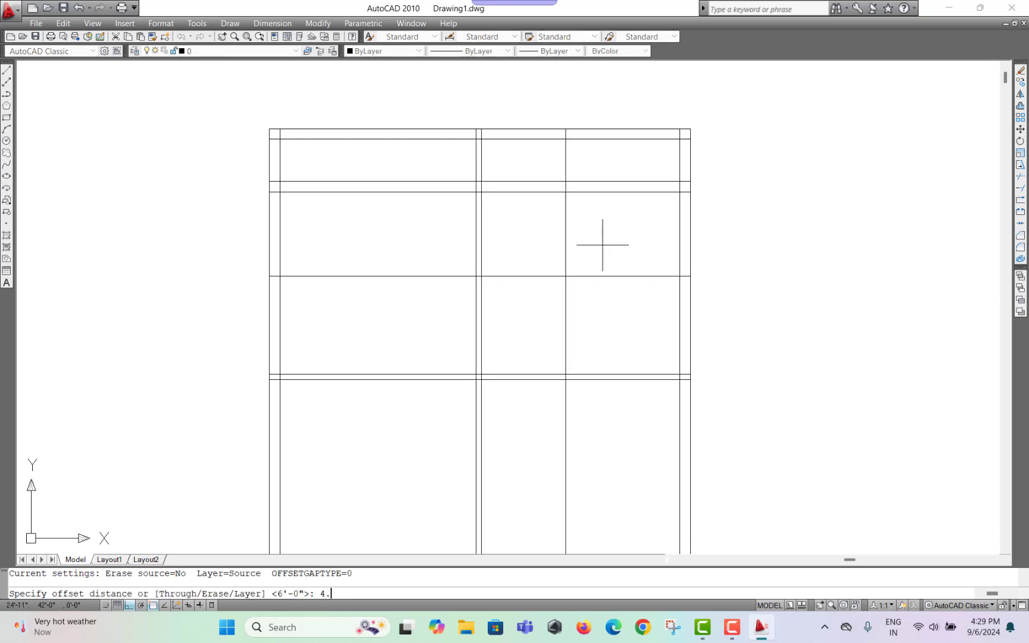
text(5)
key(Return)
click(562, 206)
click(604, 241)
click(554, 276)
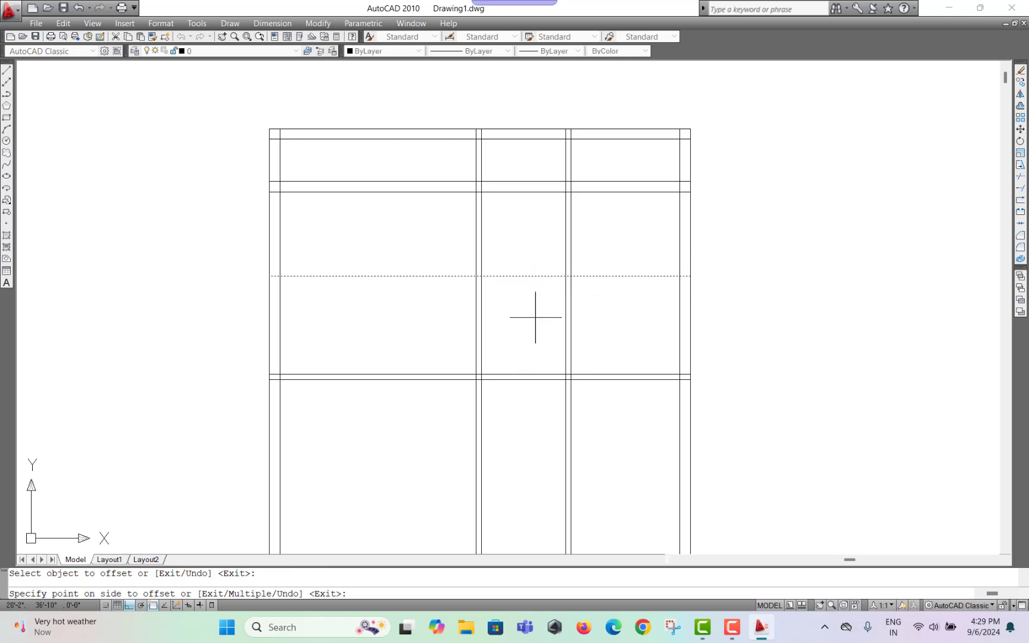
click(536, 317)
key(Escape)
Trim the partition lines crossing the top passage, the areas right of and below the small room, and below the large room
text(tr)
key(Return)
click(447, 154)
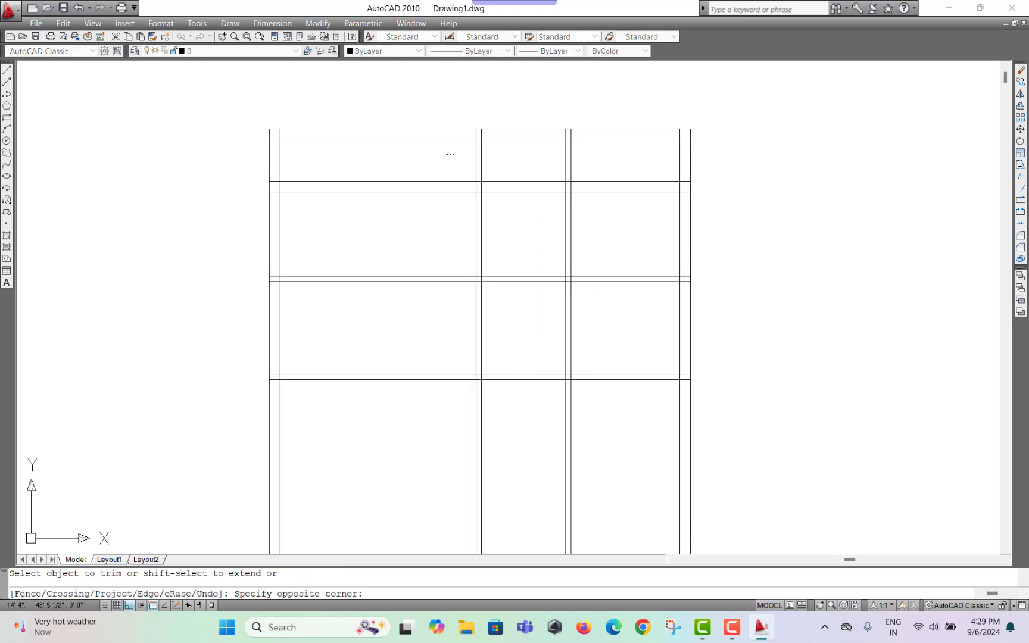
click(599, 165)
click(599, 167)
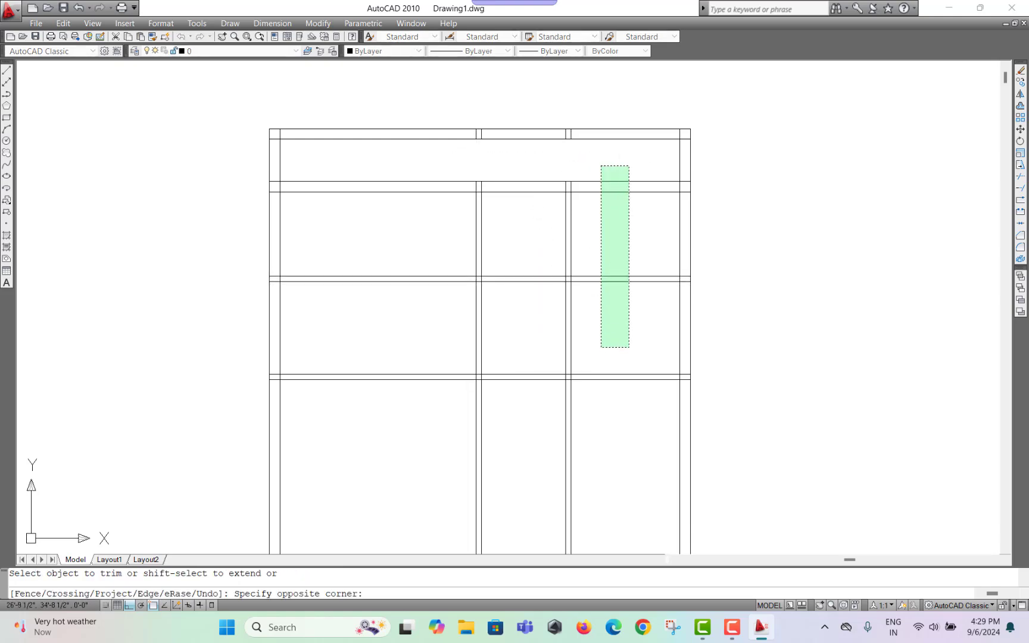
click(629, 347)
click(637, 325)
click(532, 338)
click(538, 324)
click(512, 428)
click(429, 415)
click(627, 479)
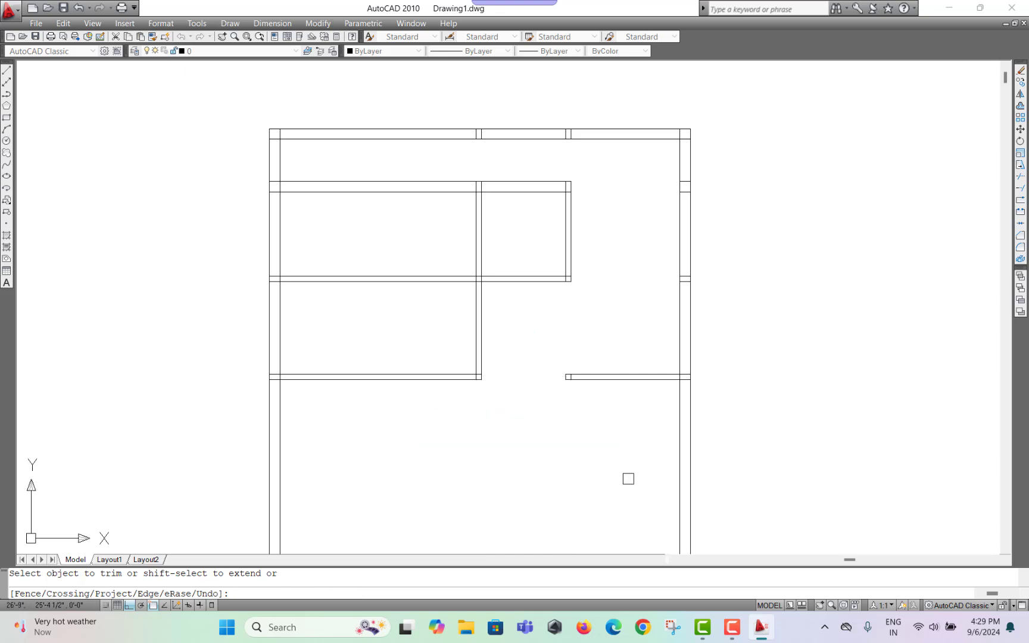
key(Escape)
Erase the leftover partition segments at the lower right and the short stubs inside the right outer wall
click(521, 345)
click(781, 447)
text(E)
key(space)
click(666, 159)
click(748, 346)
text(E)
key(space)
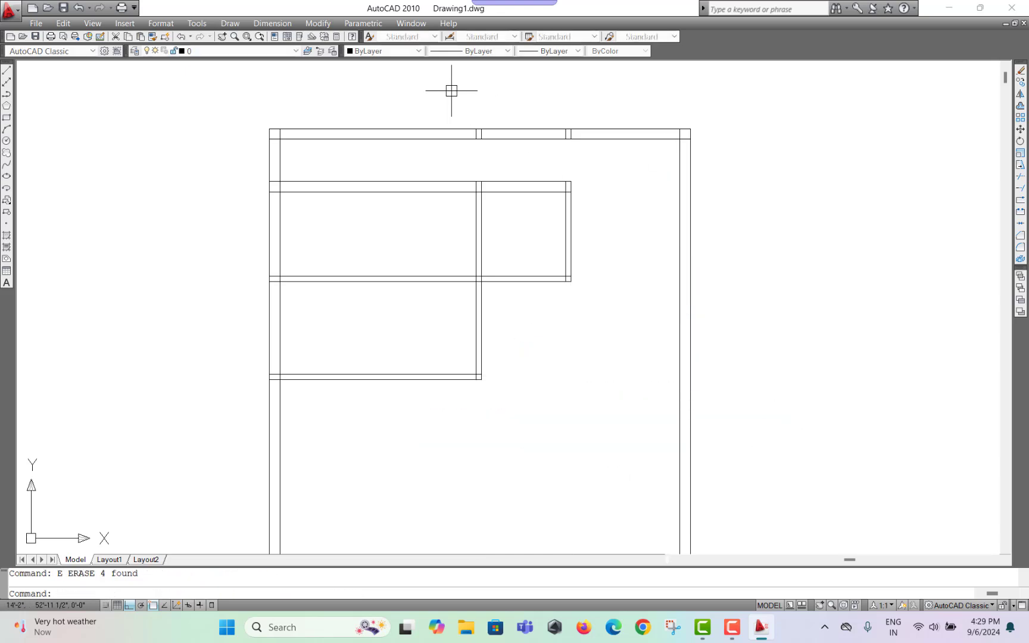
Erase the short vertical stubs left inside the top outer wall
click(451, 90)
click(597, 162)
text(E)
key(space)
key(Escape)
Trim the double line crossing the large left room and erase its leftover stubs in the left wall
text(tr)
key(space)
key(space)
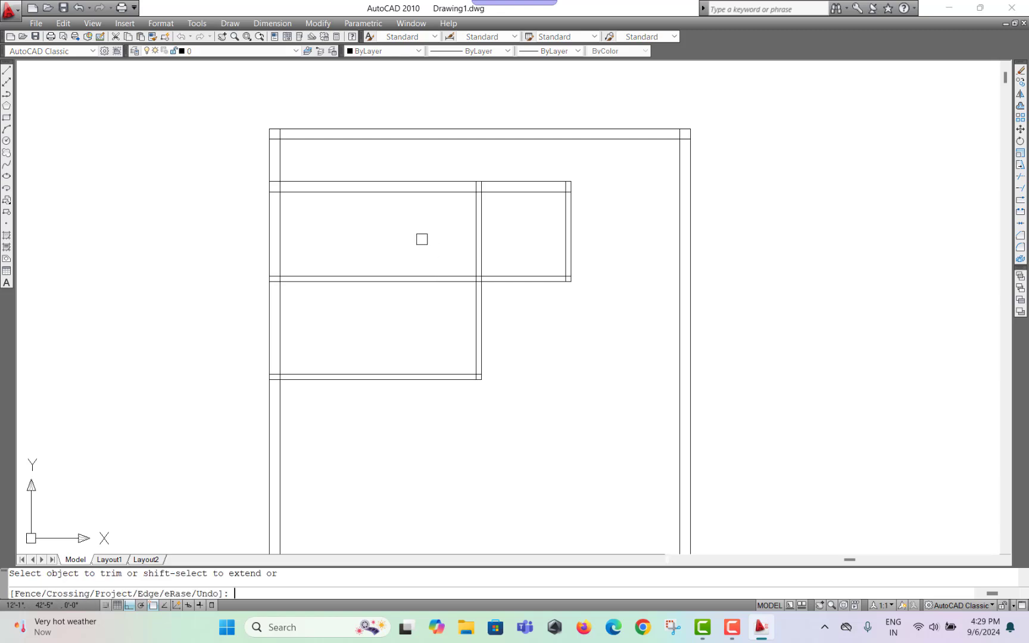
click(421, 236)
click(347, 311)
key(Escape)
click(214, 230)
click(349, 311)
text(E)
key(space)
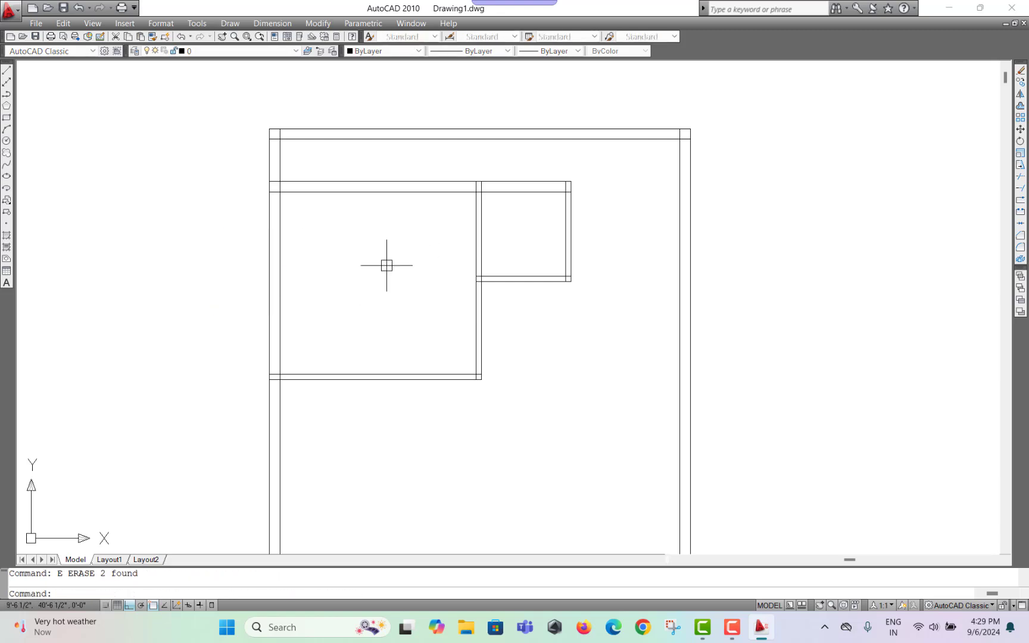
Draw a circle of 3' radius centred at the large room's lower right wall corner
scroll(413, 298, up, 3)
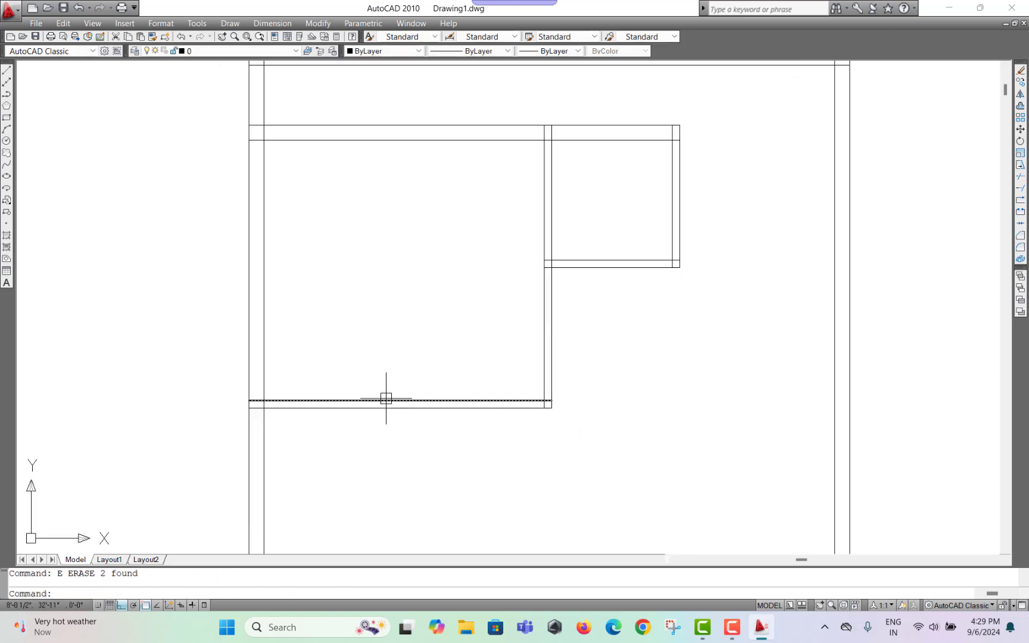
key(Escape)
text(C)
key(space)
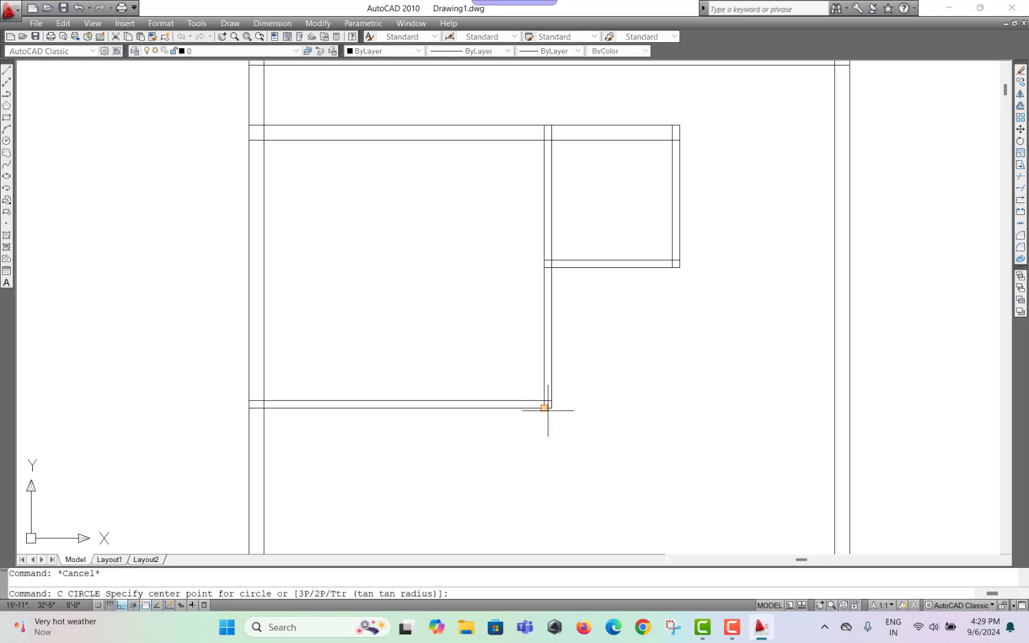
key(Escape)
text(C)
key(space)
click(544, 408)
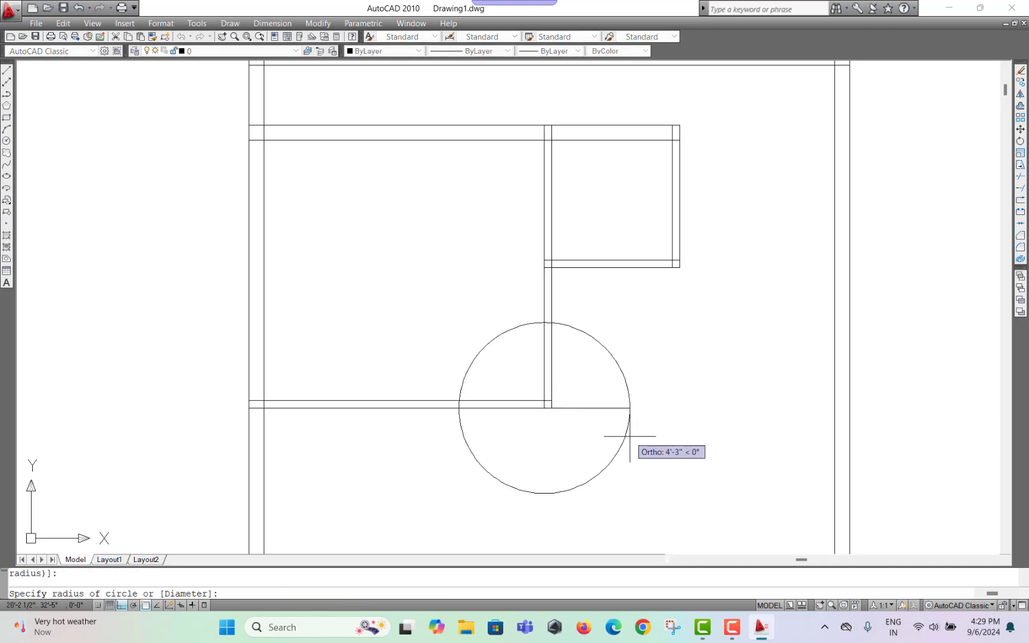
text(3')
key(Return)
Trim the 3' circle to a quarter-arc door swing inside the large room and cut the door opening in its bottom wall
text(tr)
key(space)
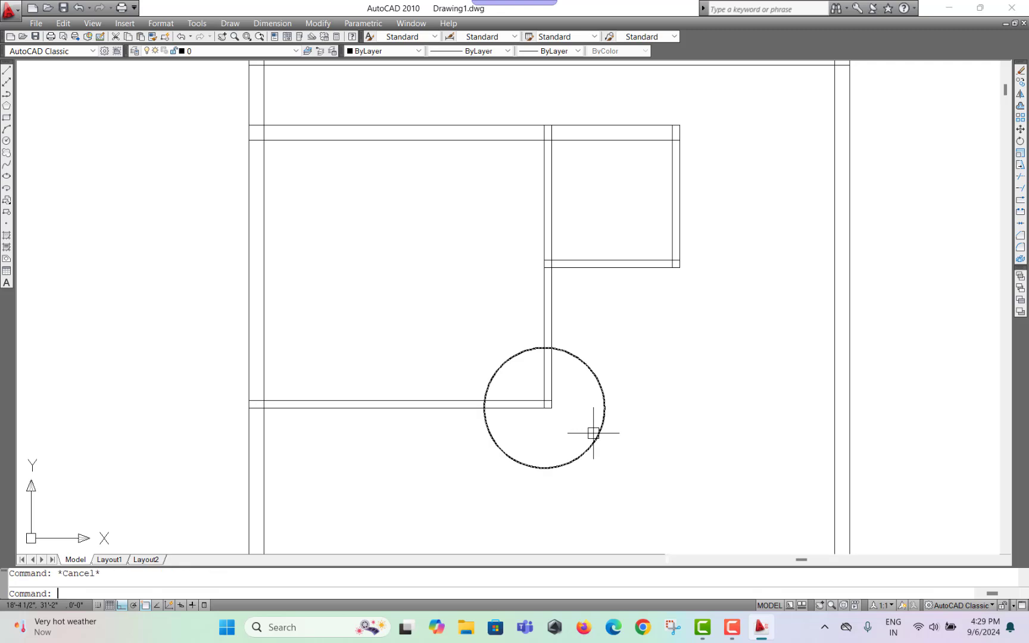
key(space)
scroll(511, 420, up, 3)
click(508, 343)
click(505, 534)
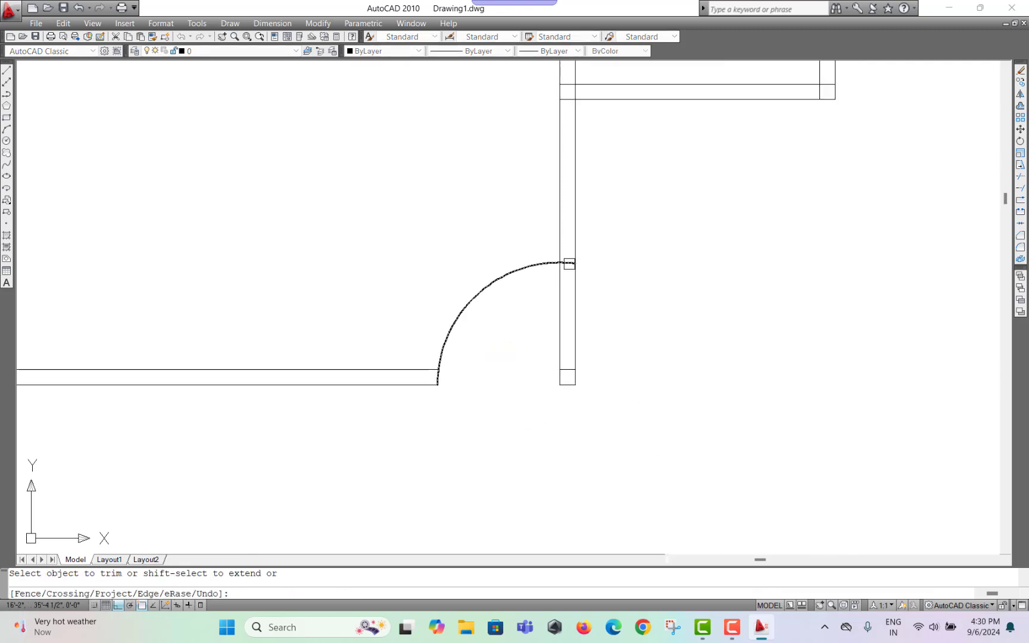
scroll(606, 274, up, 3)
scroll(568, 262, down, 3)
scroll(662, 372, up, 1)
key(Escape)
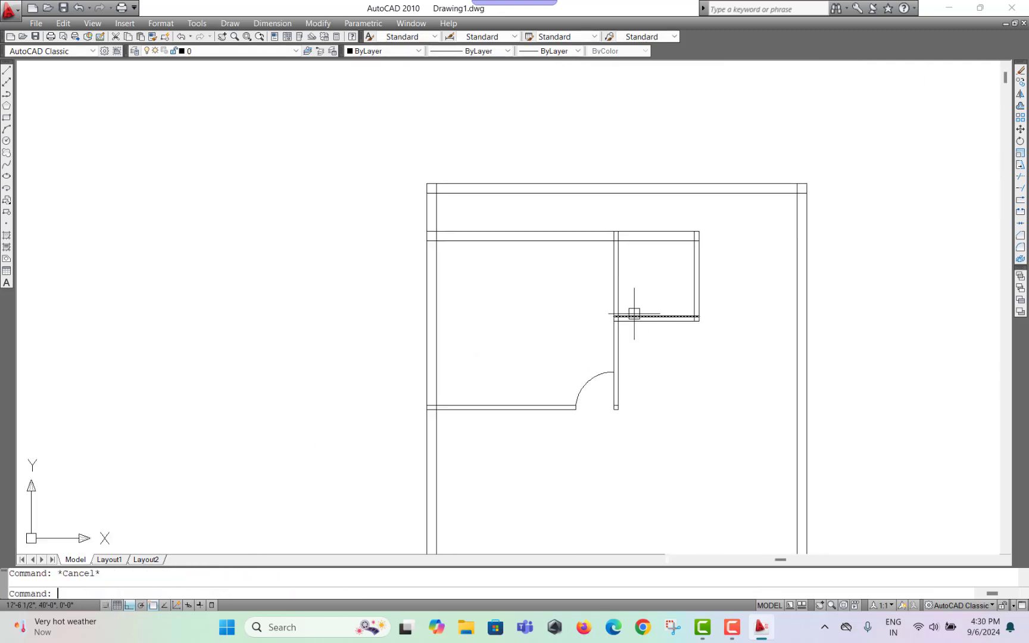
Draw a circle of 2'6" radius at the small room's lower left corner, on the partition shared with the large room
text(c)
key(space)
scroll(620, 320, up, 2)
click(595, 320)
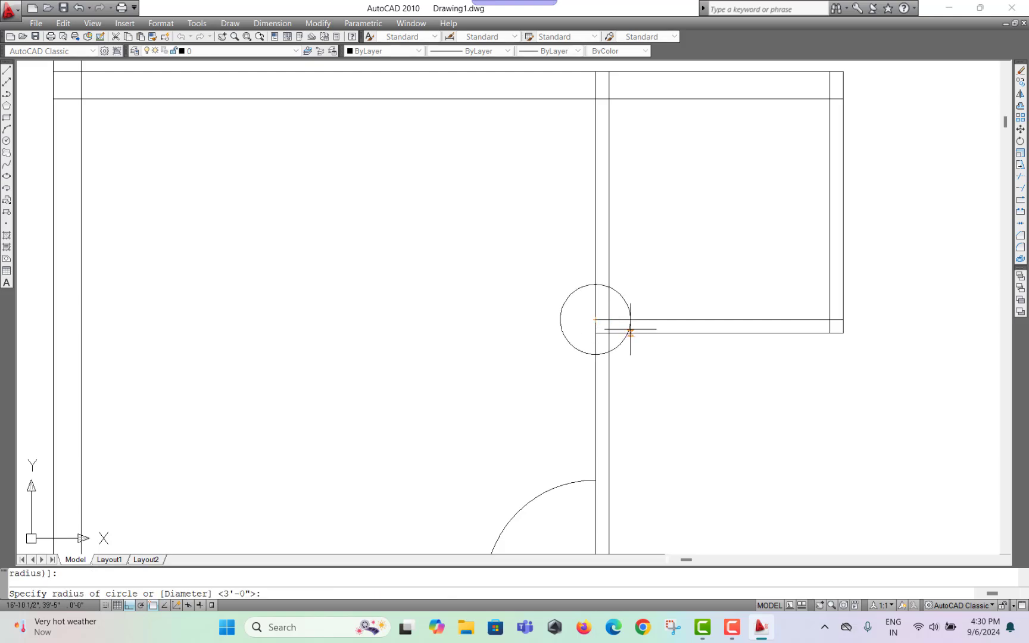
text(2'6)
key(Return)
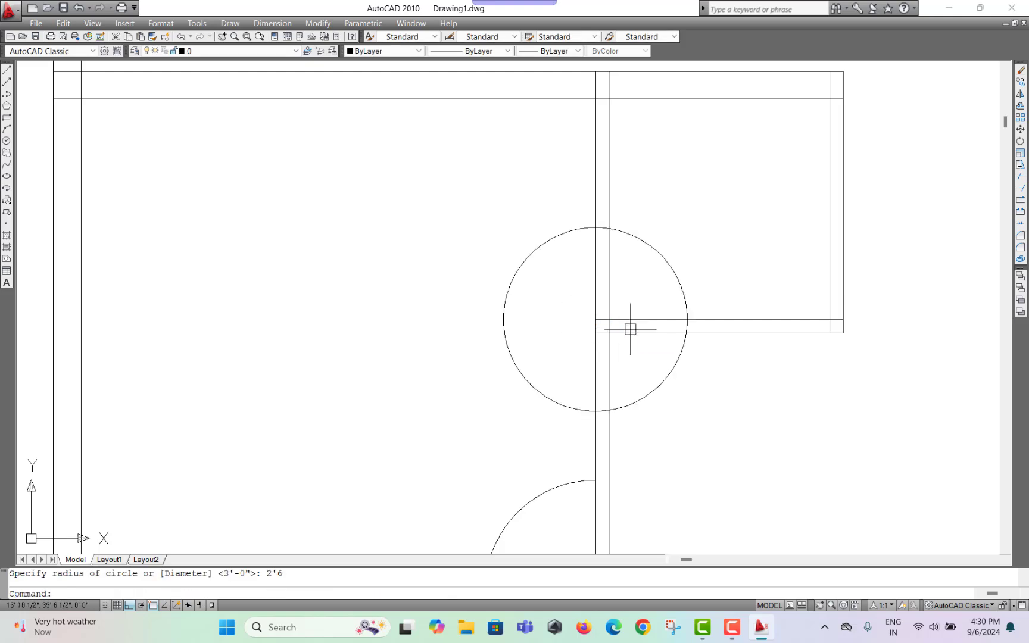
Trim the left half of the 2'6" circle and the shared partition's lines within the door opening
key(Escape)
text(tr)
key(space)
key(space)
click(628, 288)
click(490, 288)
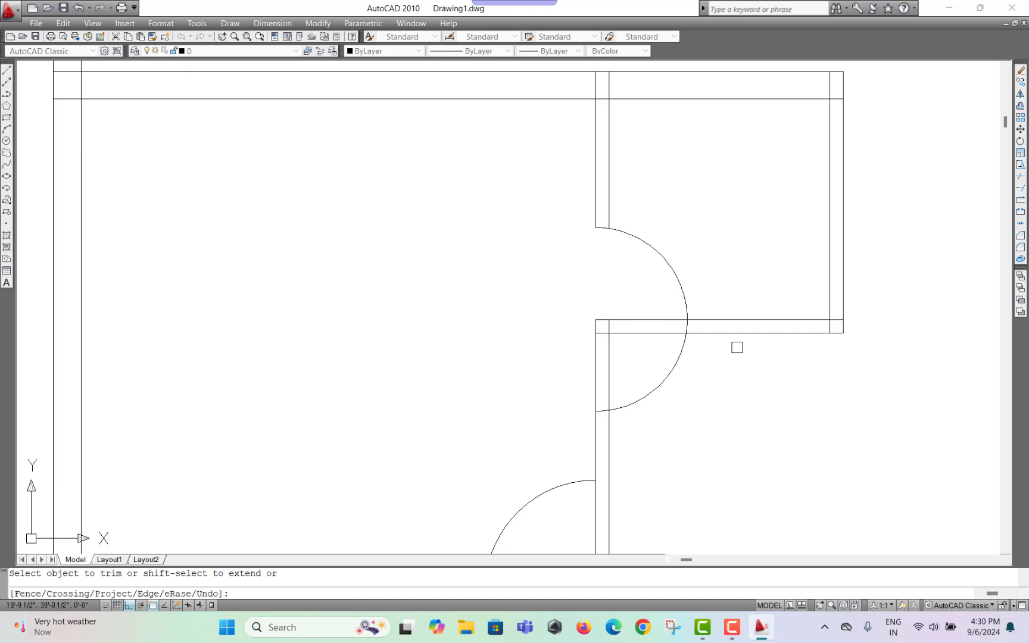
key(Escape)
Erase the leftover lower arc below the small room's bottom wall, keeping only the door swing inside the room
click(673, 349)
click(657, 381)
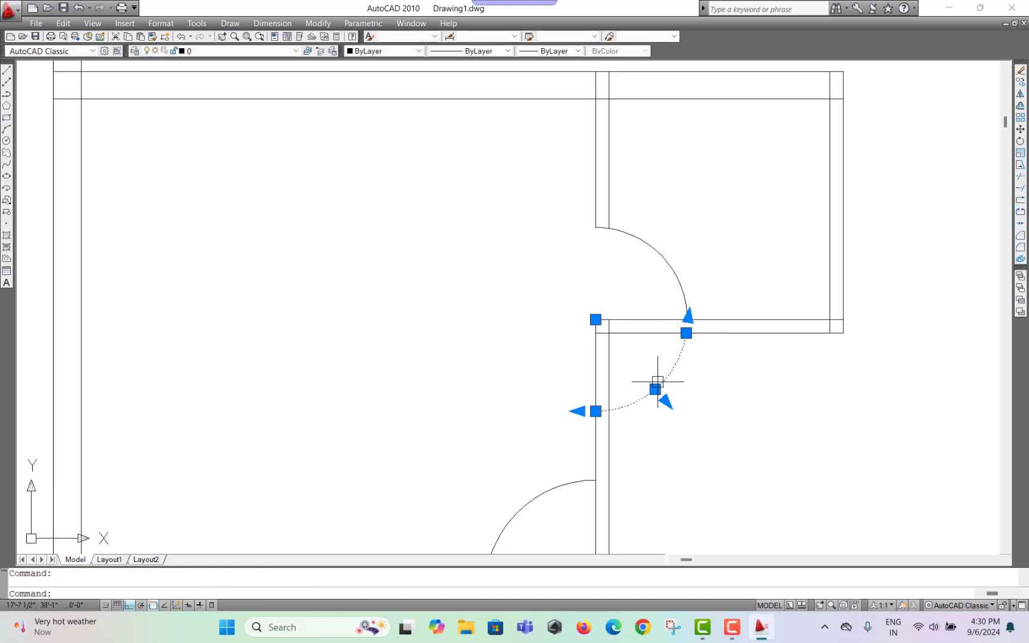
text(e)
key(space)
scroll(702, 365, down, 4)
middle_drag(698, 370, 689, 359)
key(Escape)
middle_drag(580, 372, 572, 324)
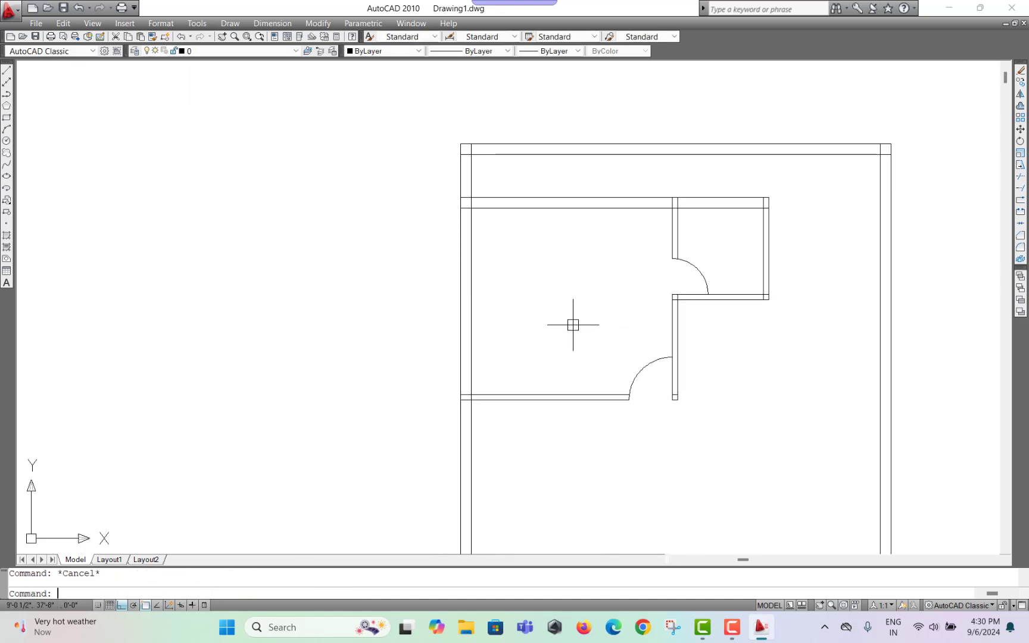
Draw a line along the inner face of the large room's top wall and a short line across the wall at its midpoint
text(l)
key(space)
scroll(542, 396, up, 3)
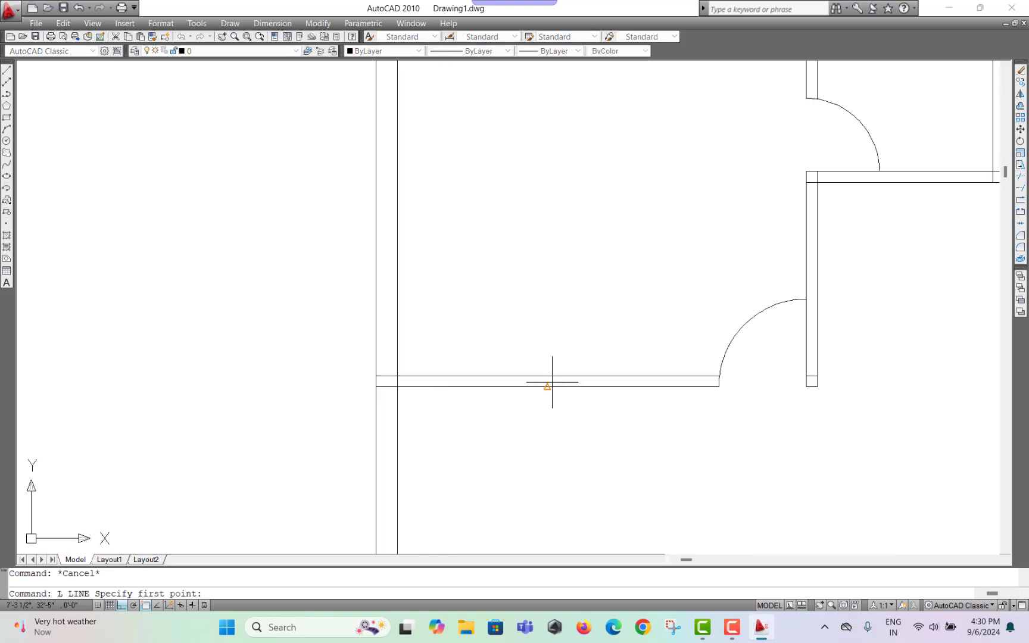
scroll(535, 494, down, 2)
scroll(545, 369, down, 1)
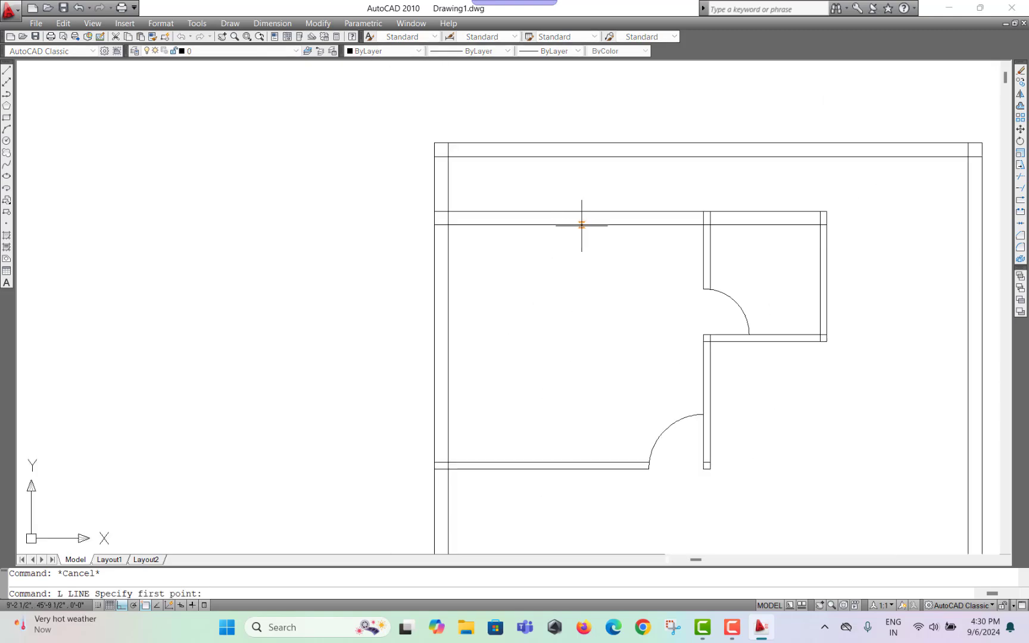
click(448, 225)
click(704, 225)
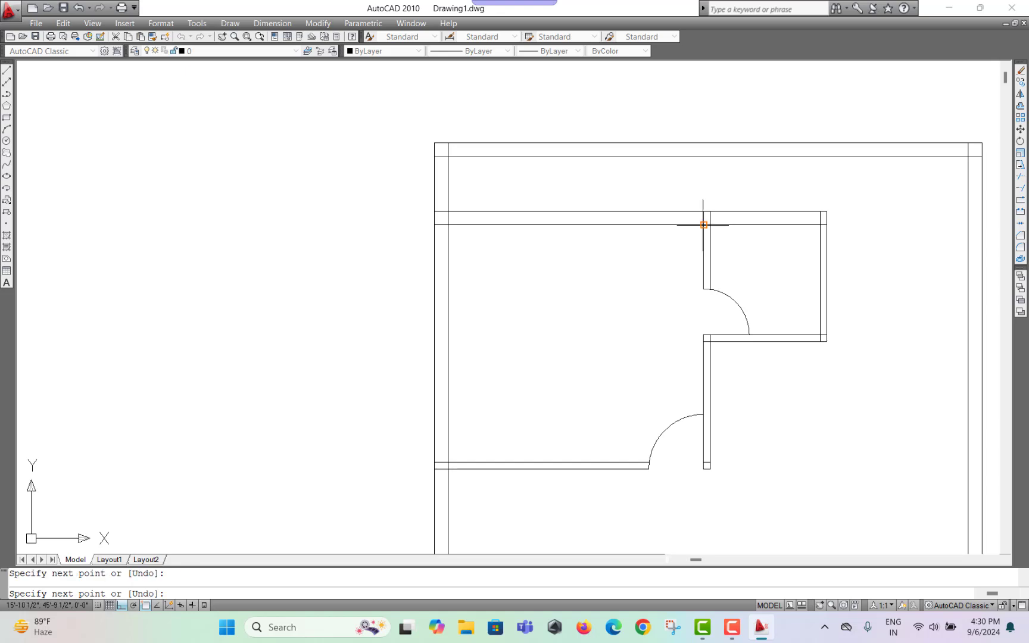
key(Escape)
key(space)
click(576, 225)
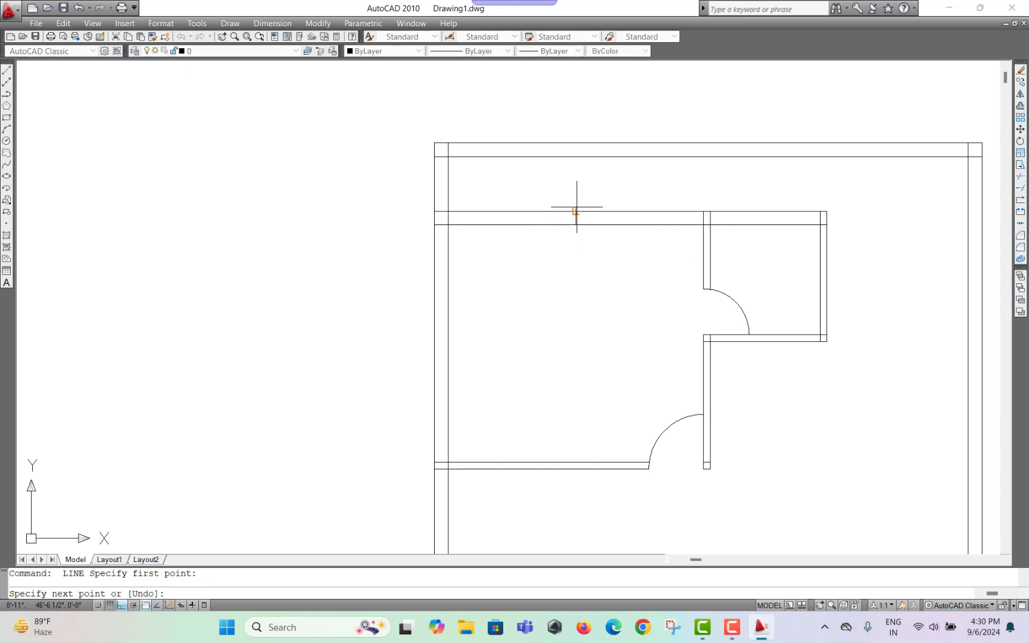
click(576, 211)
key(Escape)
Offset the short line across the top wall by 2' to both sides to form the window's ends
text(o)
key(space)
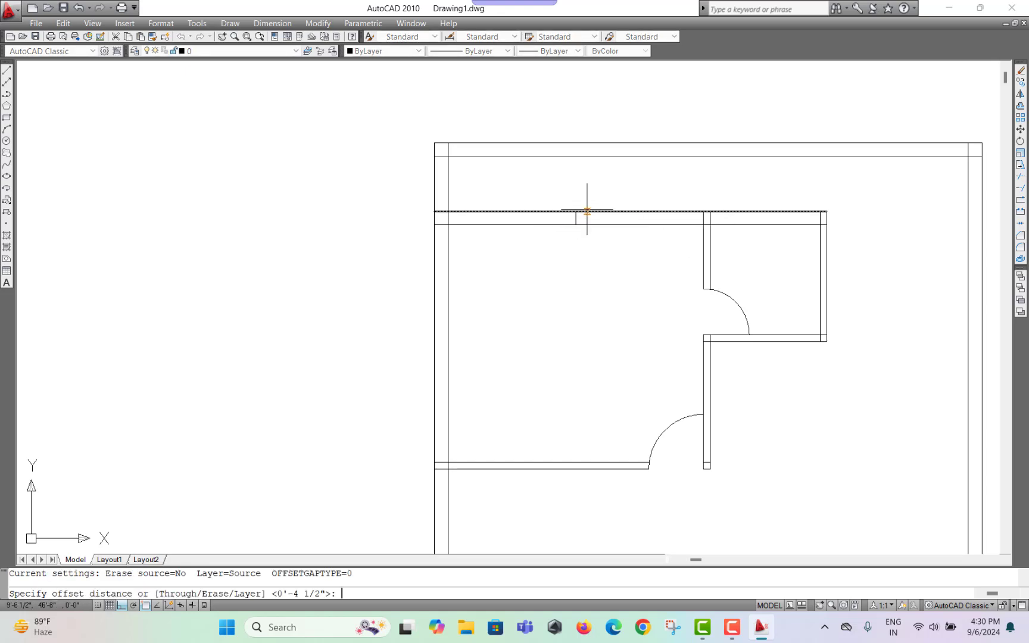
text(2')
key(Return)
scroll(587, 211, up, 4)
click(568, 190)
click(588, 184)
click(568, 188)
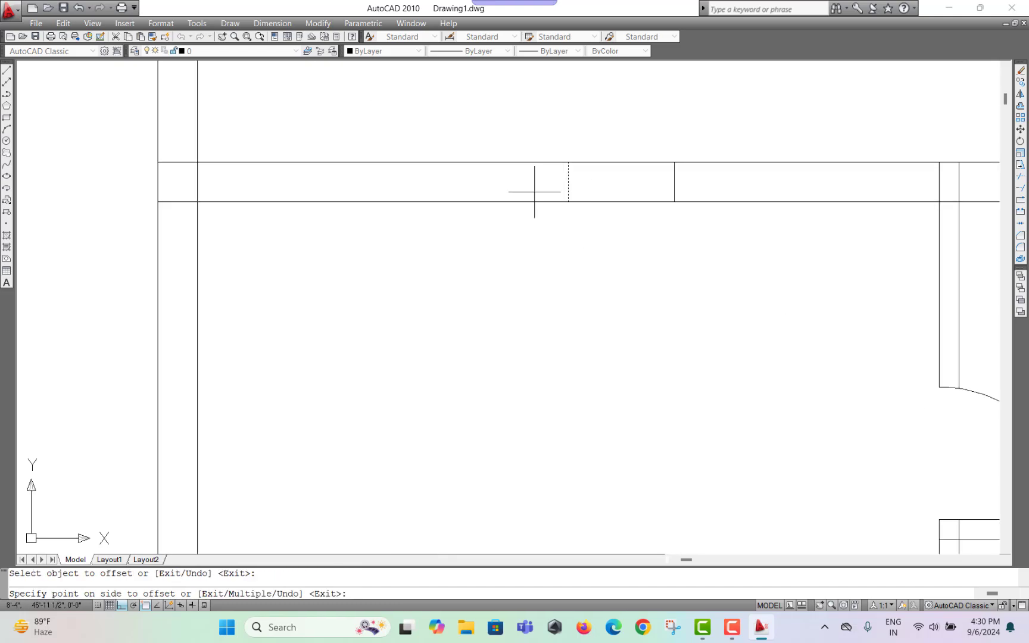
click(535, 188)
key(Escape)
Draw the window's centre line between its two end lines and erase the short middle line across the wall
text(l)
key(space)
click(463, 182)
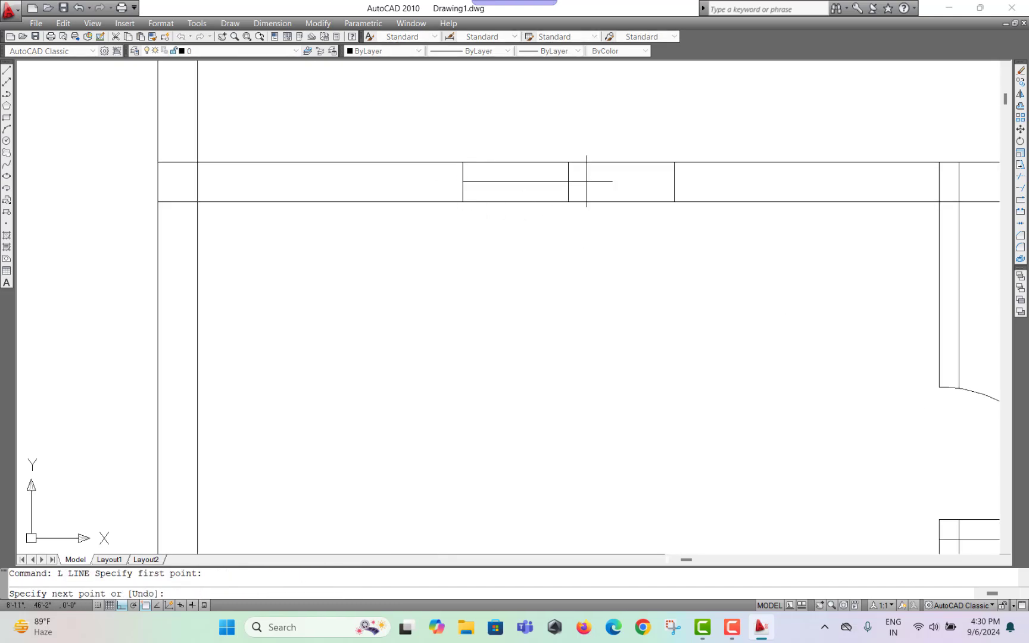
click(674, 181)
key(Escape)
click(542, 144)
click(574, 259)
text(e)
key(space)
scroll(593, 223, down, 5)
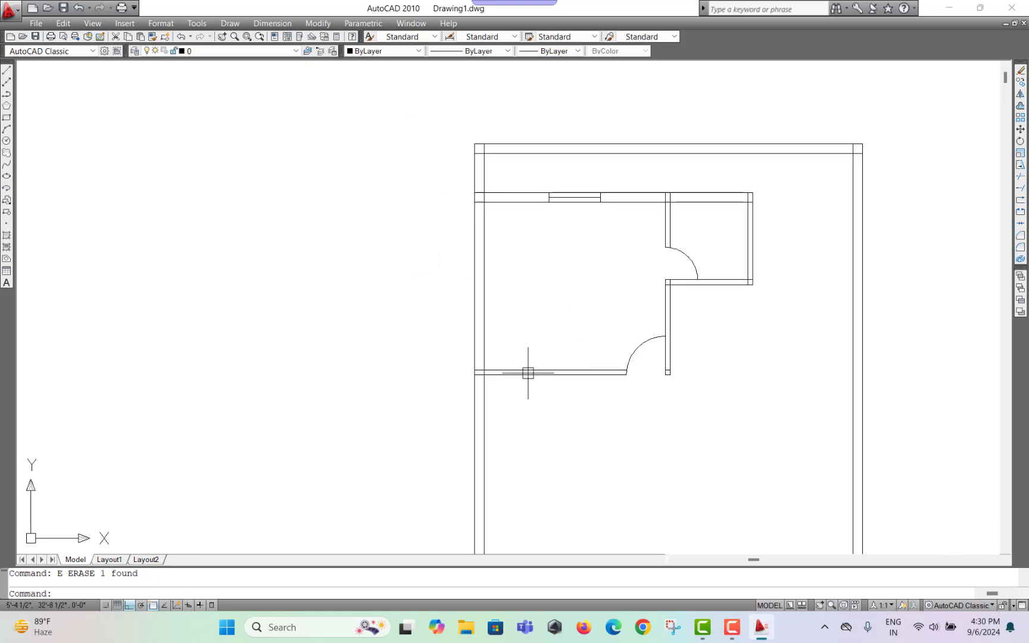
scroll(529, 285, up, 2)
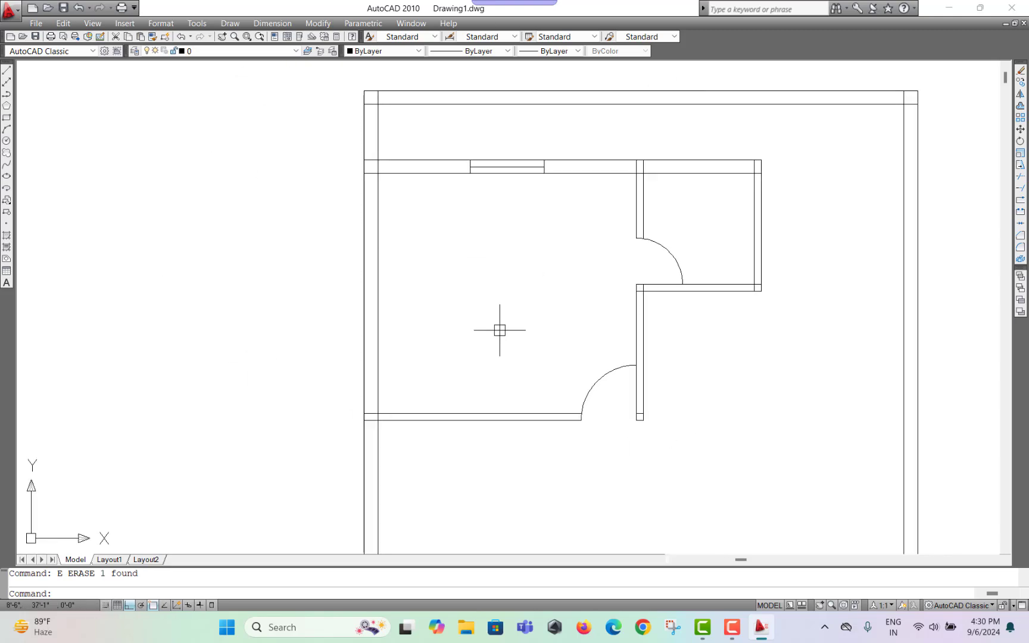
Set the Standard dimension style's primary units to Architectural with 0'-0 1/2" precision
key(Escape)
key(Return)
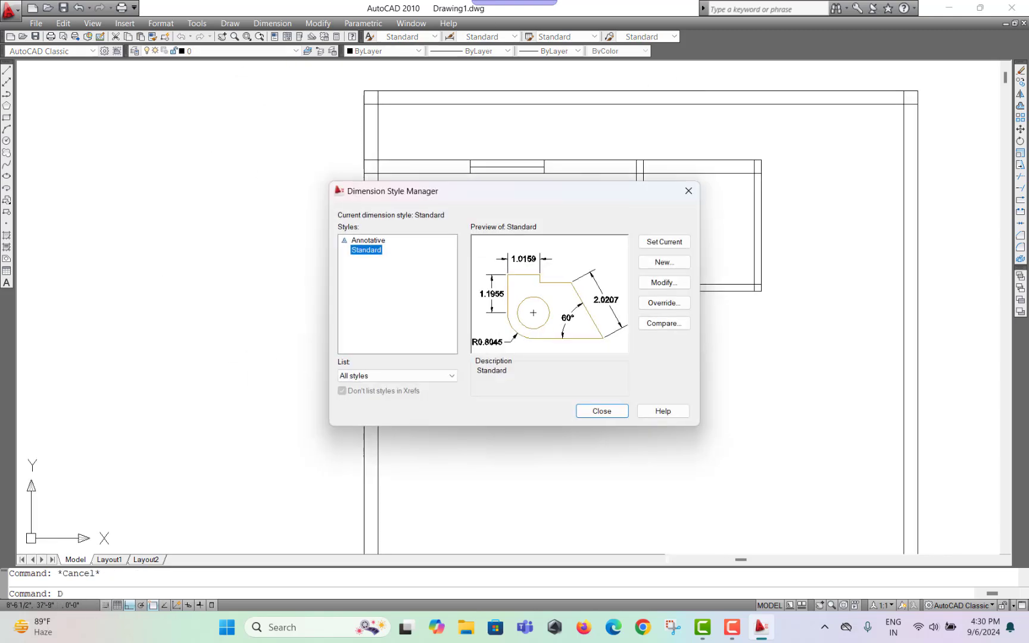
click(684, 279)
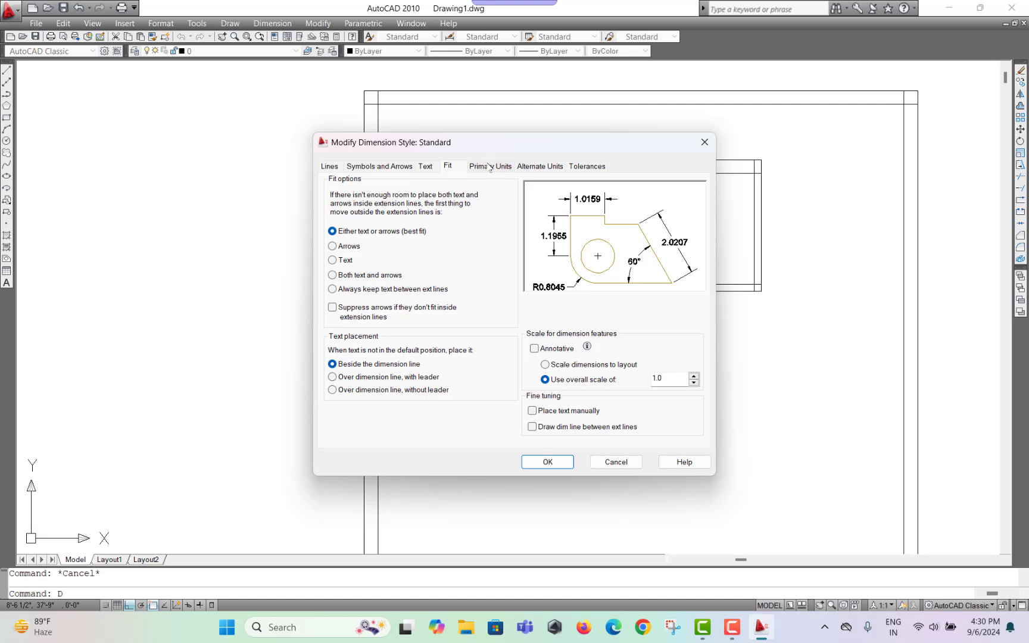
click(491, 166)
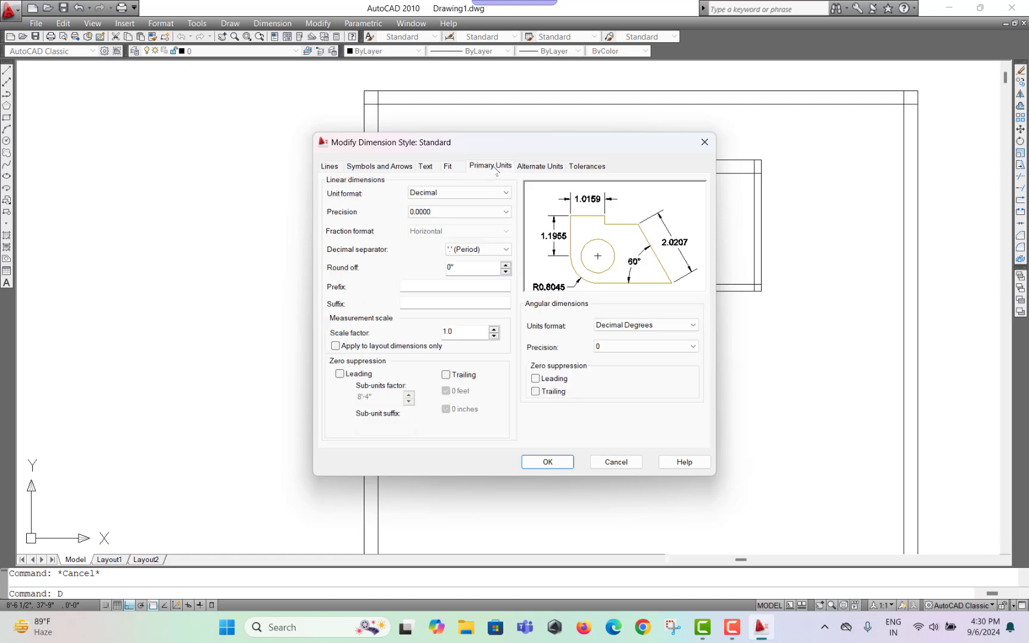
click(459, 193)
click(429, 226)
click(456, 212)
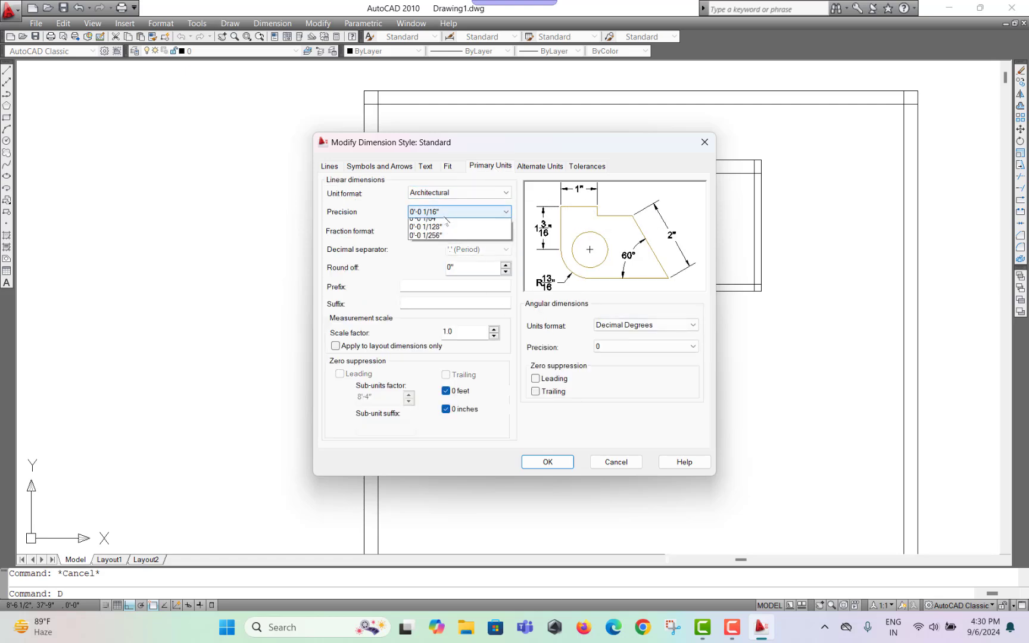
click(445, 232)
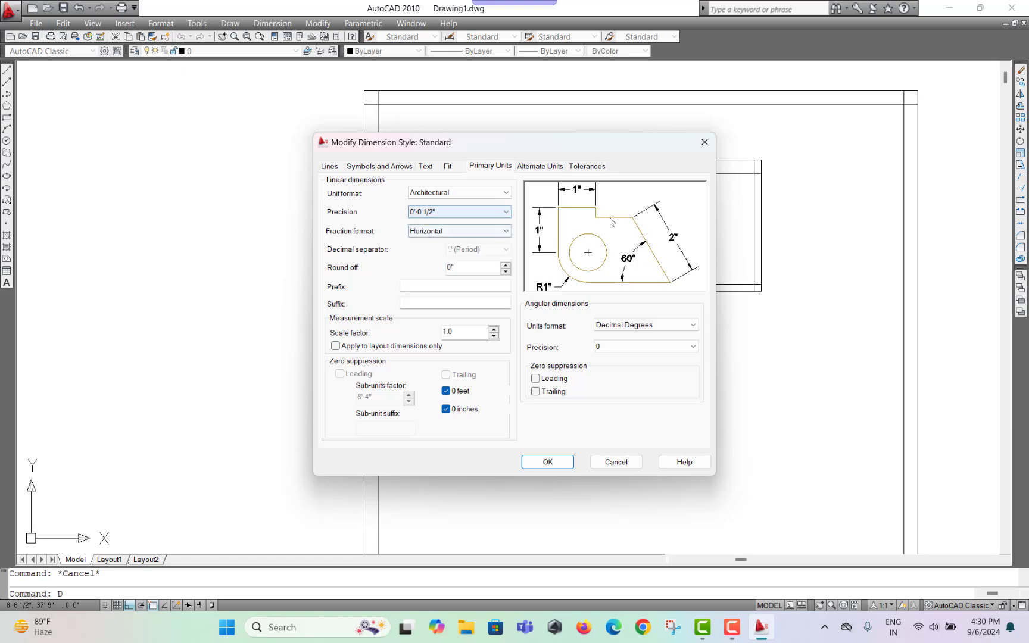
Change the Standard style's overall scale for dimension features, apply it and make the style current
click(458, 168)
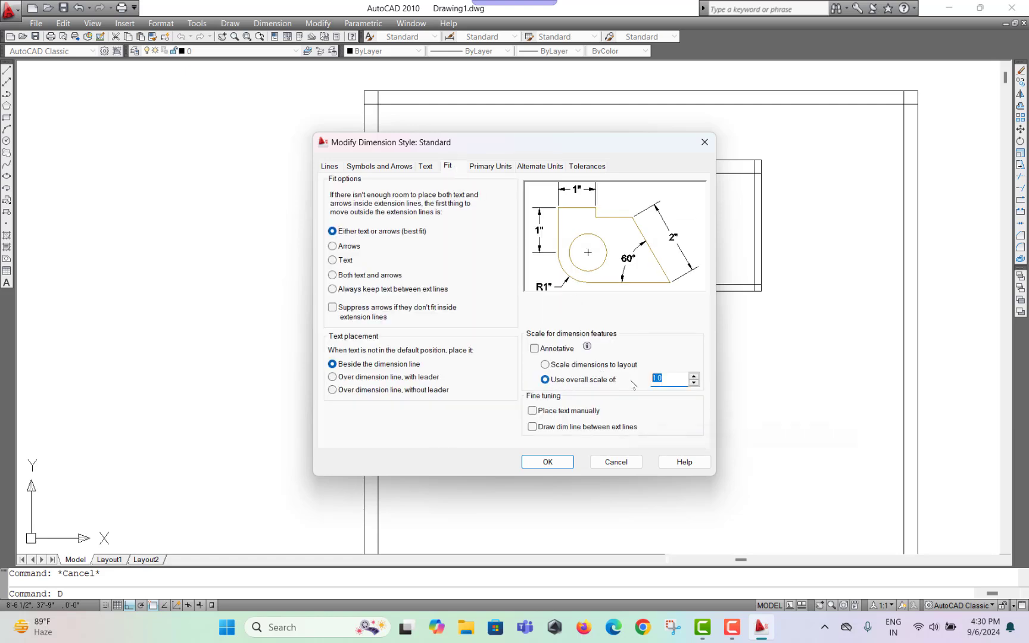
text(1)
click(568, 465)
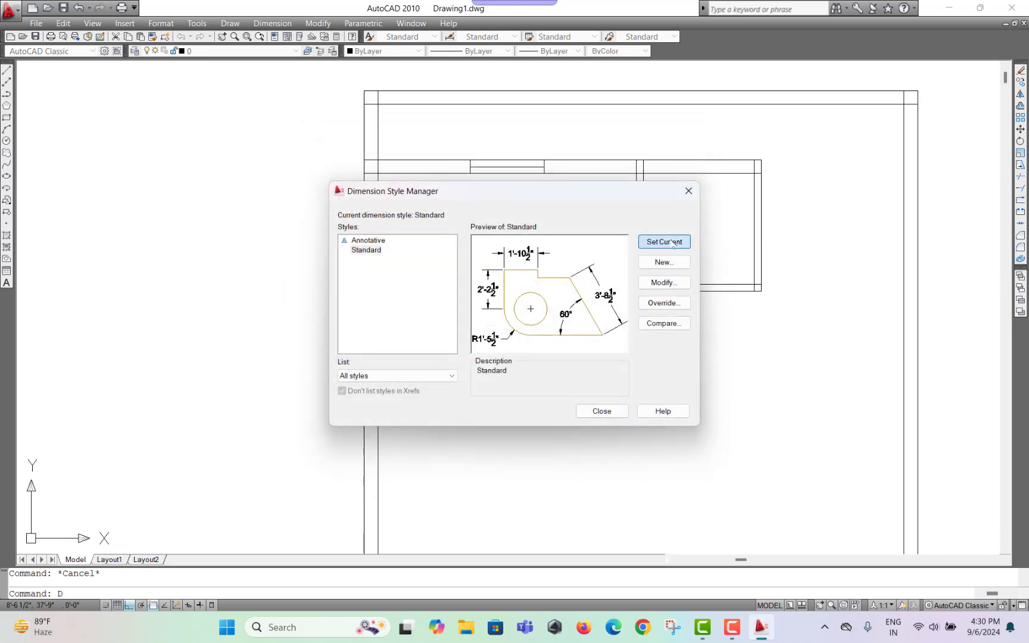
click(611, 409)
middle_drag(468, 276, 425, 280)
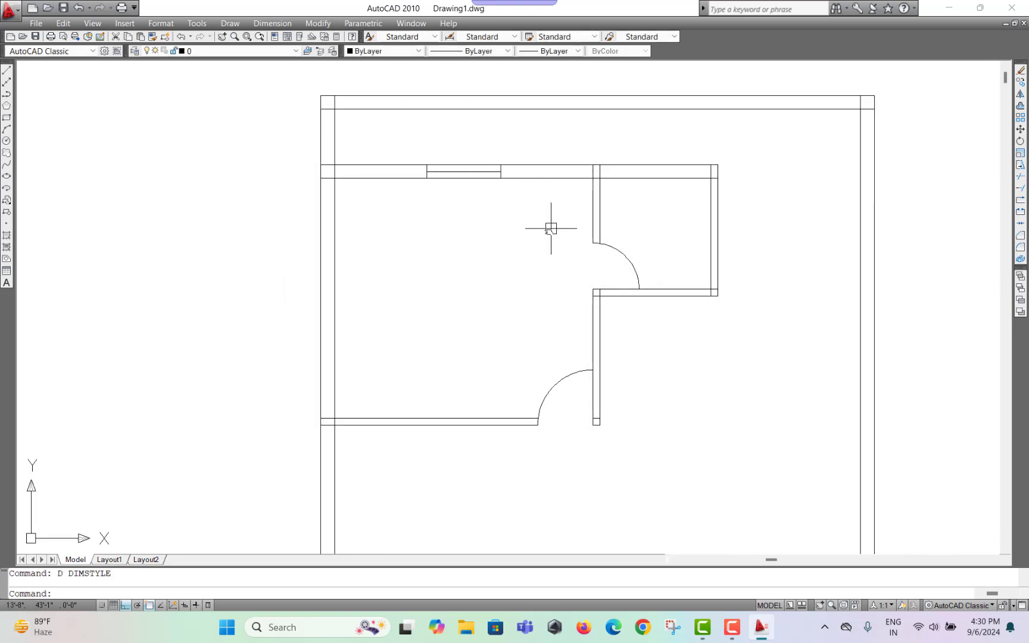
middle_drag(535, 231, 502, 245)
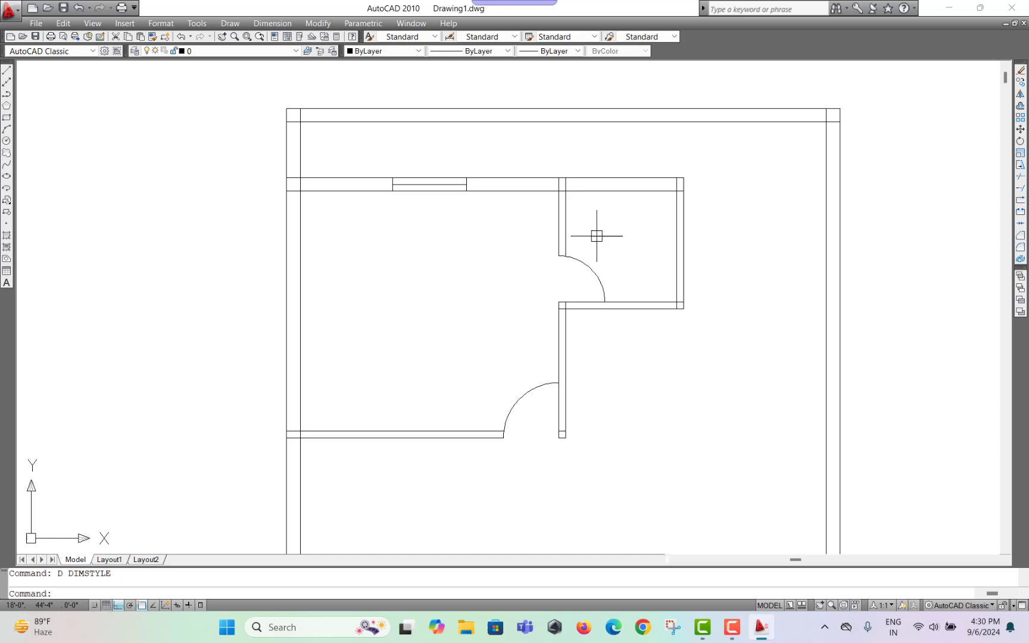
click(272, 24)
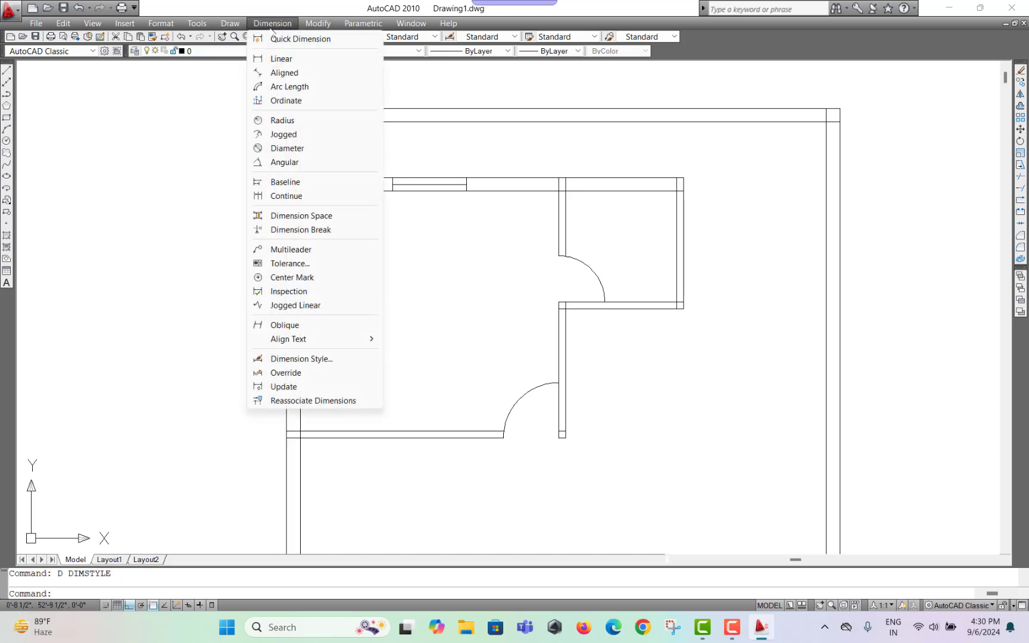
click(277, 59)
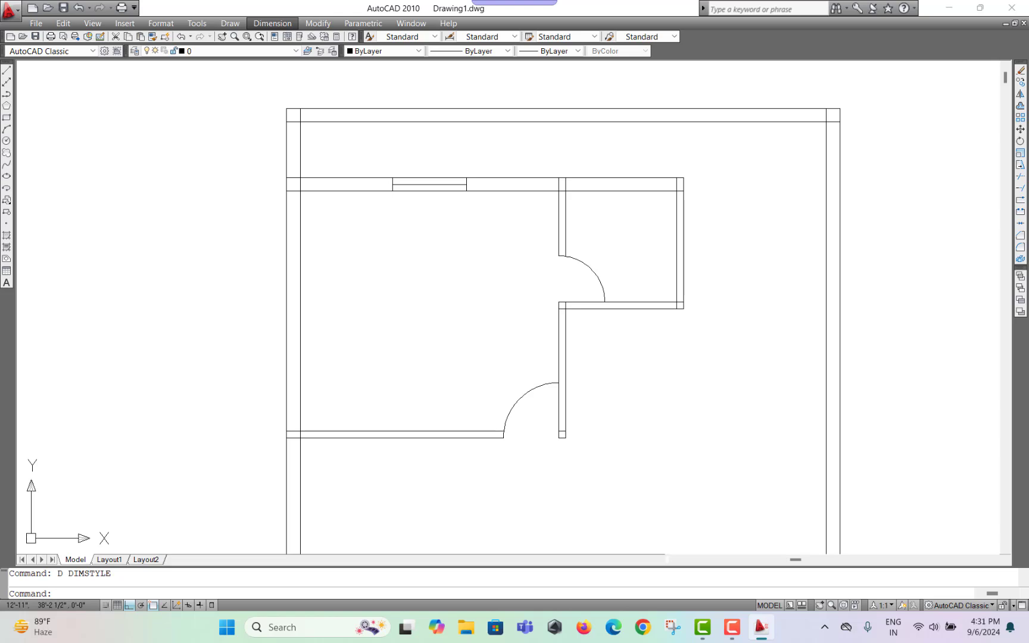
key(Escape)
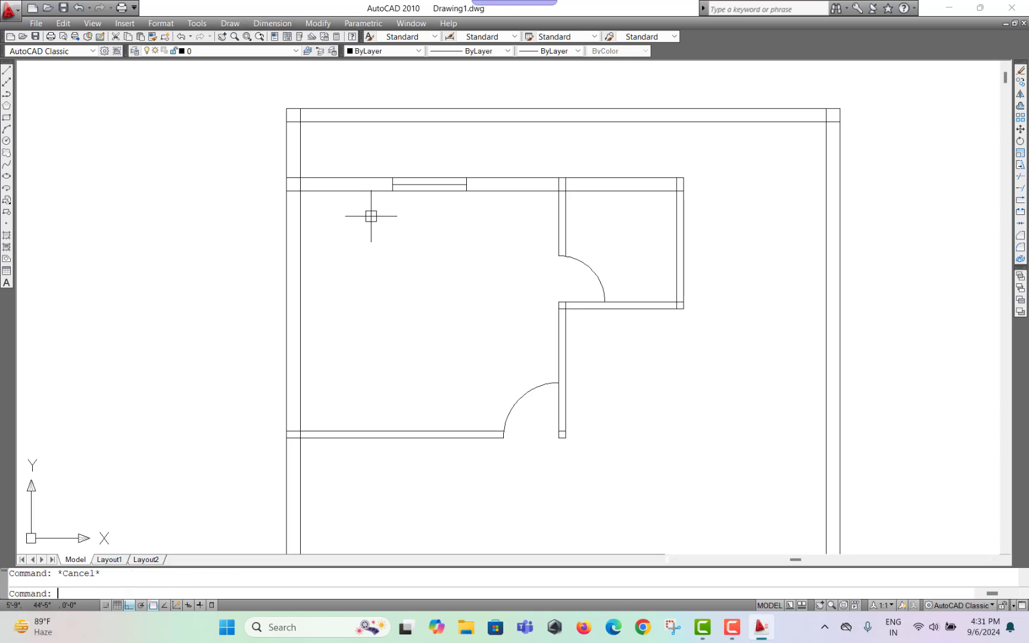
Add a linear dimension for the plan's overall width above the top outer wall
text(DLI)
key(Return)
click(287, 108)
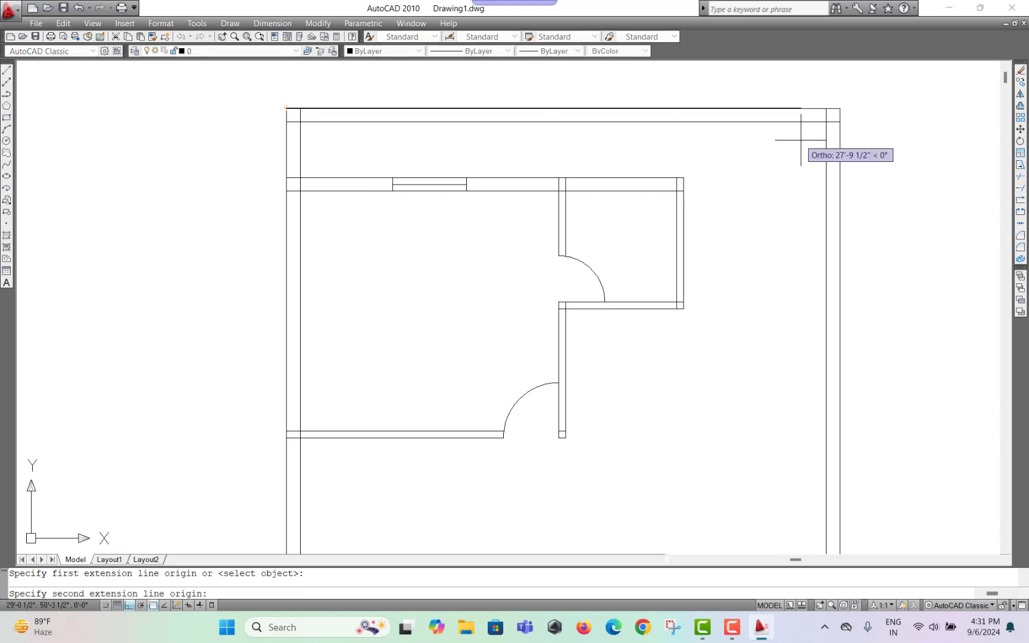
middle_drag(807, 142, 799, 170)
click(834, 137)
click(620, 107)
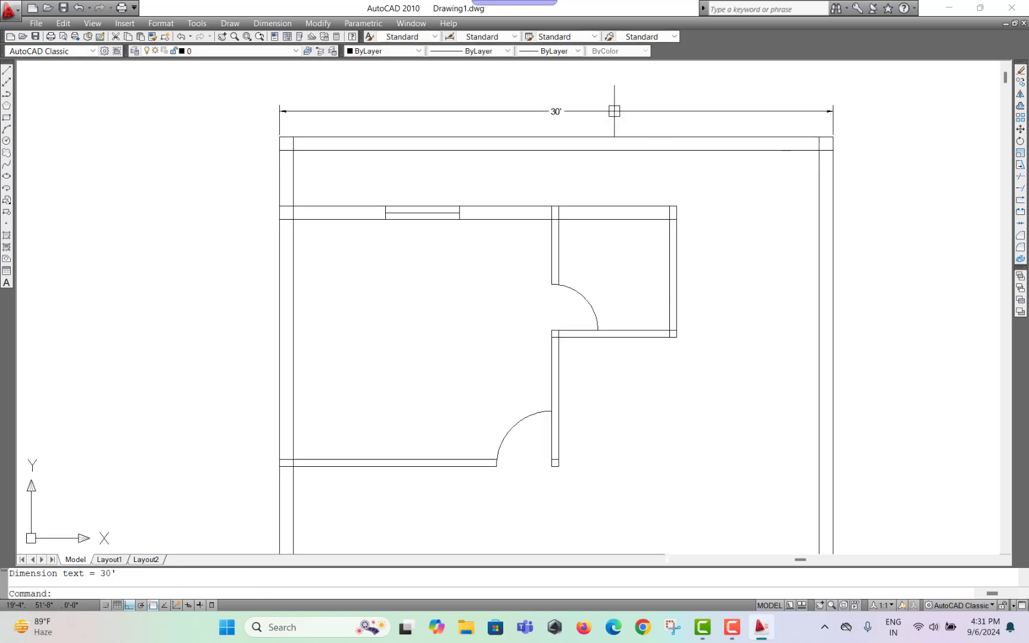
Add a linear dimension for the plan's overall height beside the left outer wall
key(Return)
click(280, 137)
scroll(334, 170, down, 4)
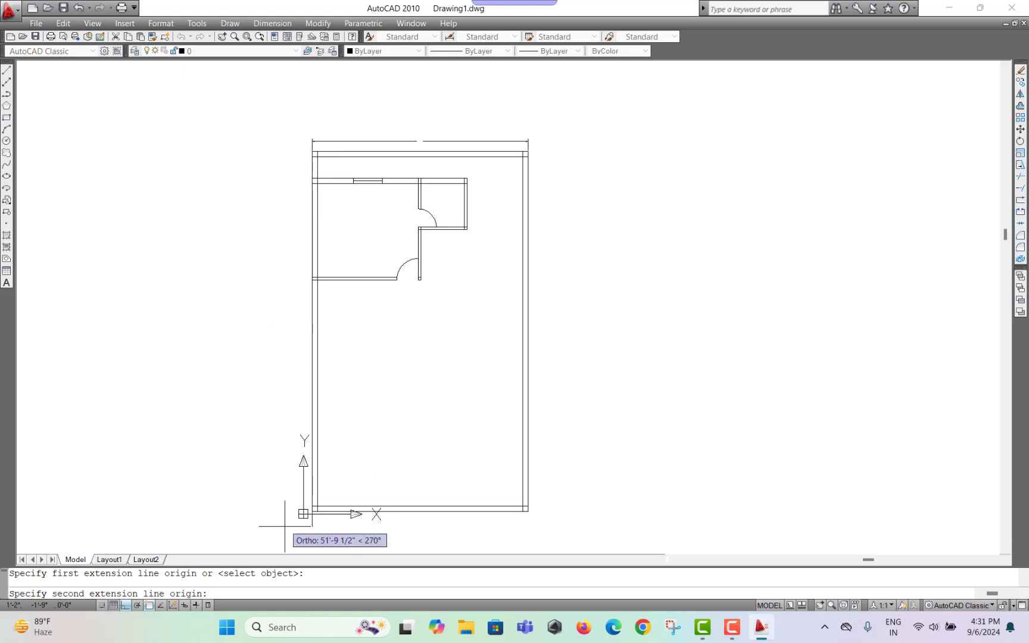
scroll(292, 524, up, 5)
click(356, 481)
click(323, 371)
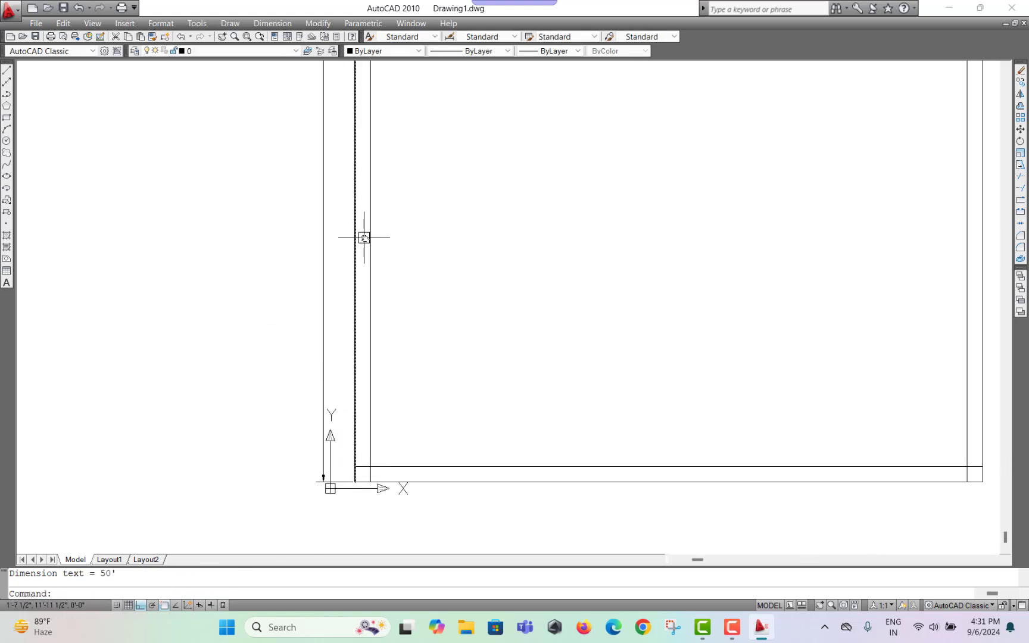
middle_drag(361, 237, 418, 379)
scroll(421, 379, down, 2)
click(736, 625)
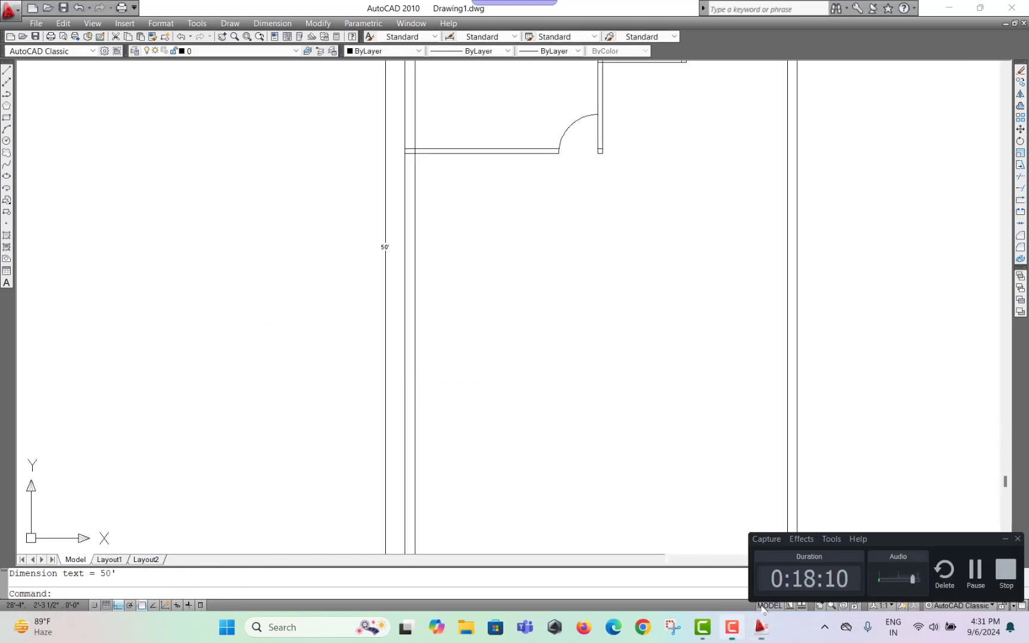
click(965, 575)
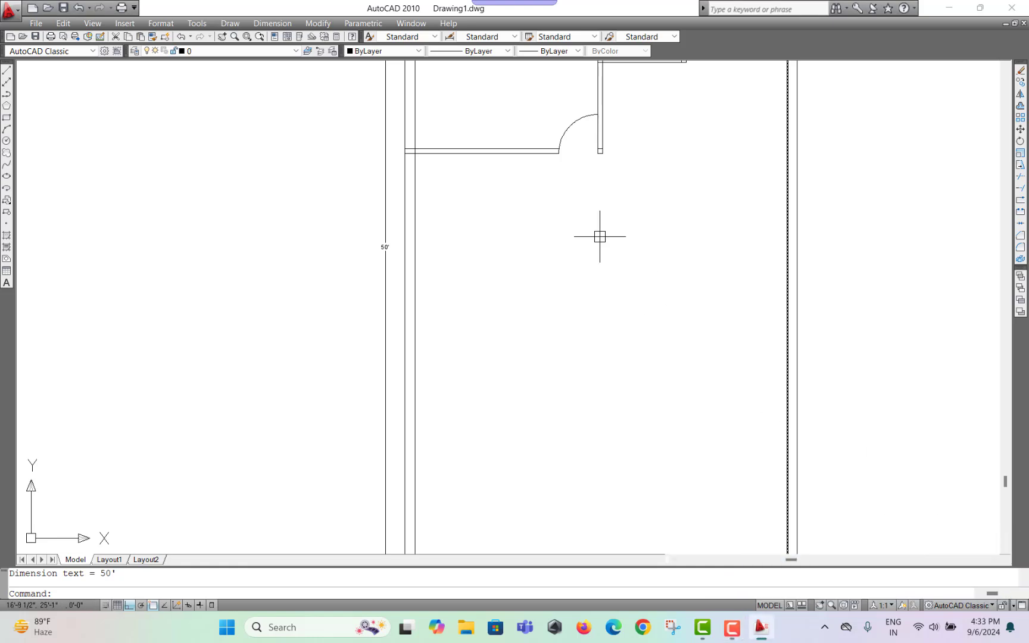
middle_drag(600, 234, 496, 232)
scroll(496, 232, down, 3)
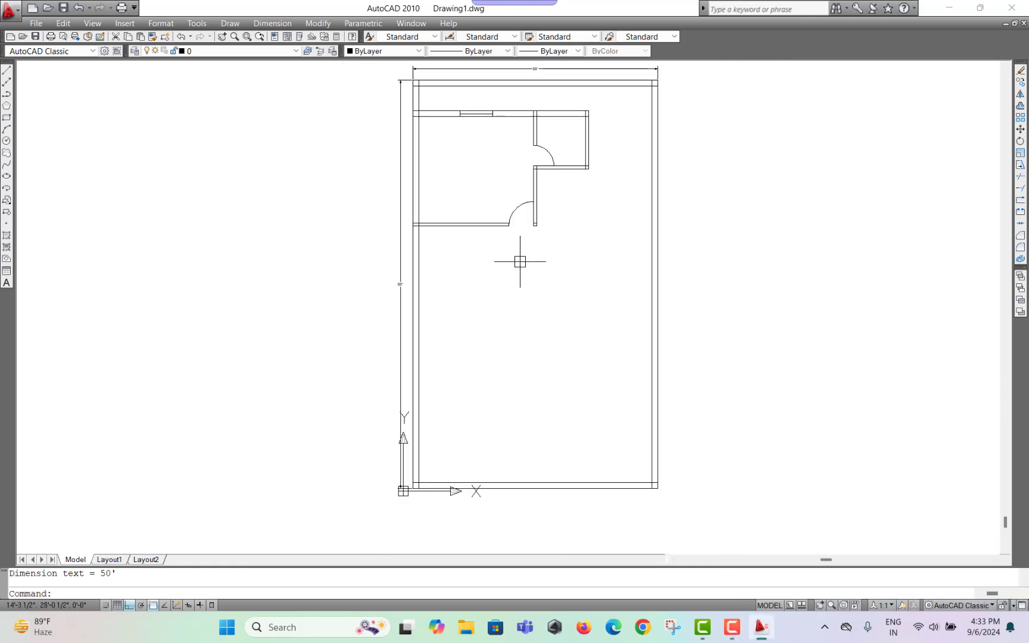
scroll(354, 172, up, 1)
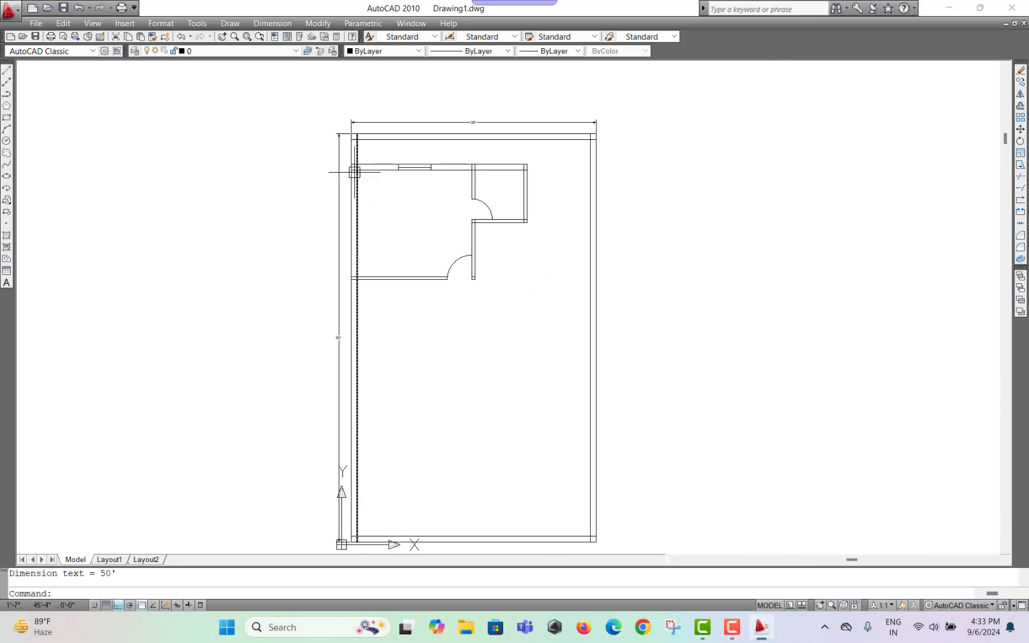
scroll(478, 115, up, 2)
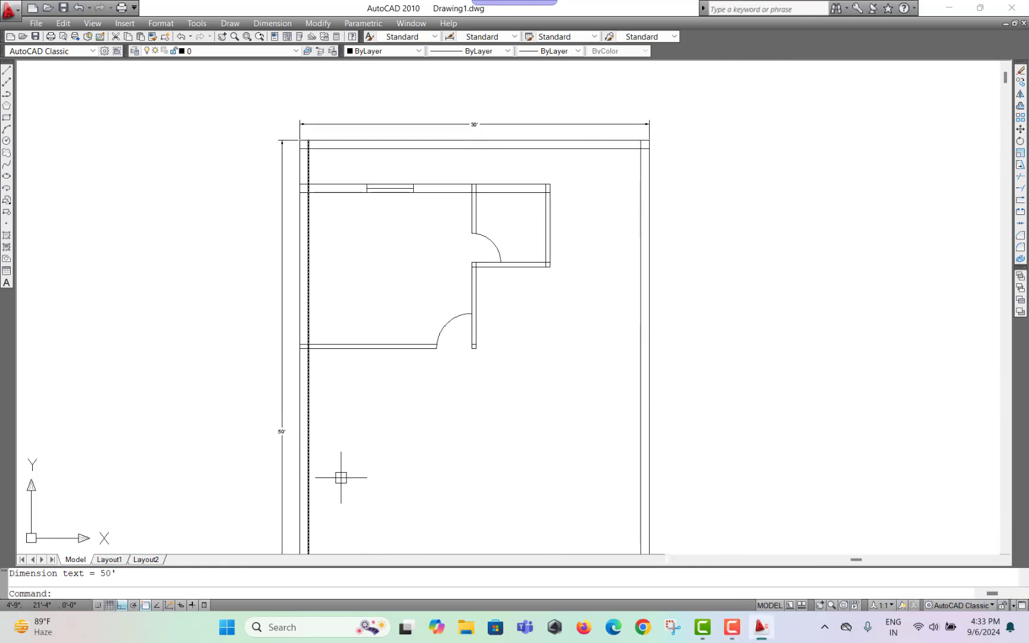
middle_drag(340, 475, 368, 327)
middle_drag(431, 434, 440, 328)
scroll(329, 407, up, 2)
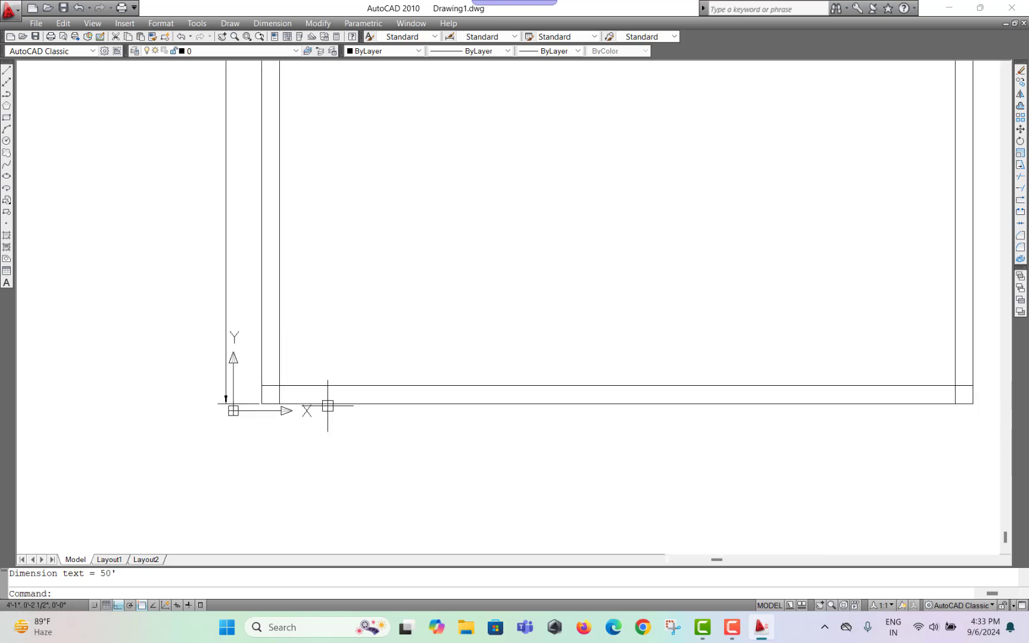
Offset the inner line of the bottom outer wall 8' upward into the plan
scroll(494, 421, down, 3)
middle_drag(622, 363, 611, 403)
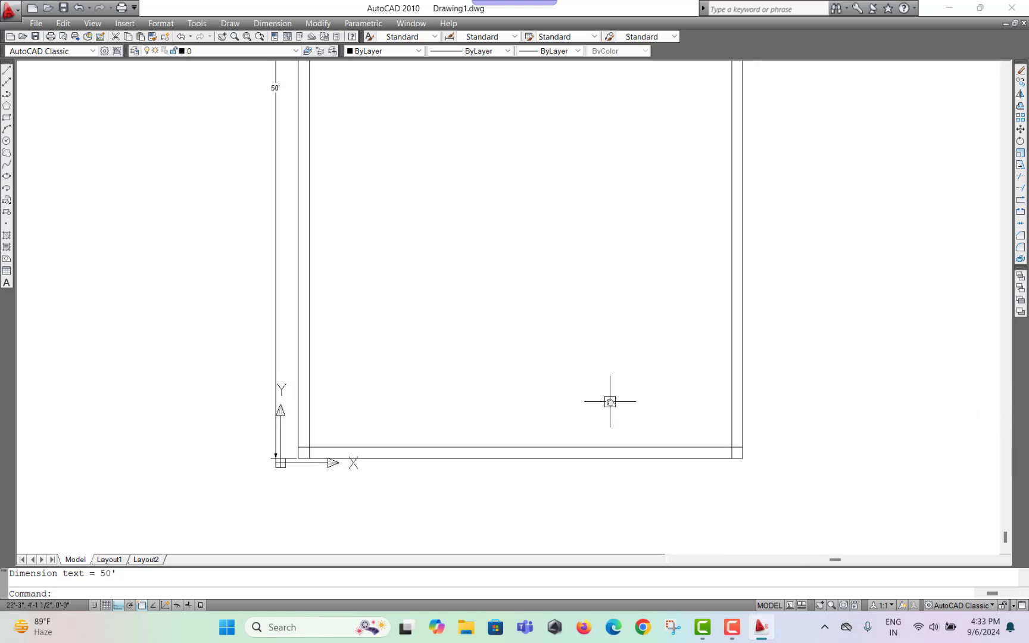
text(o)
key(Return)
text(8)
key(Return)
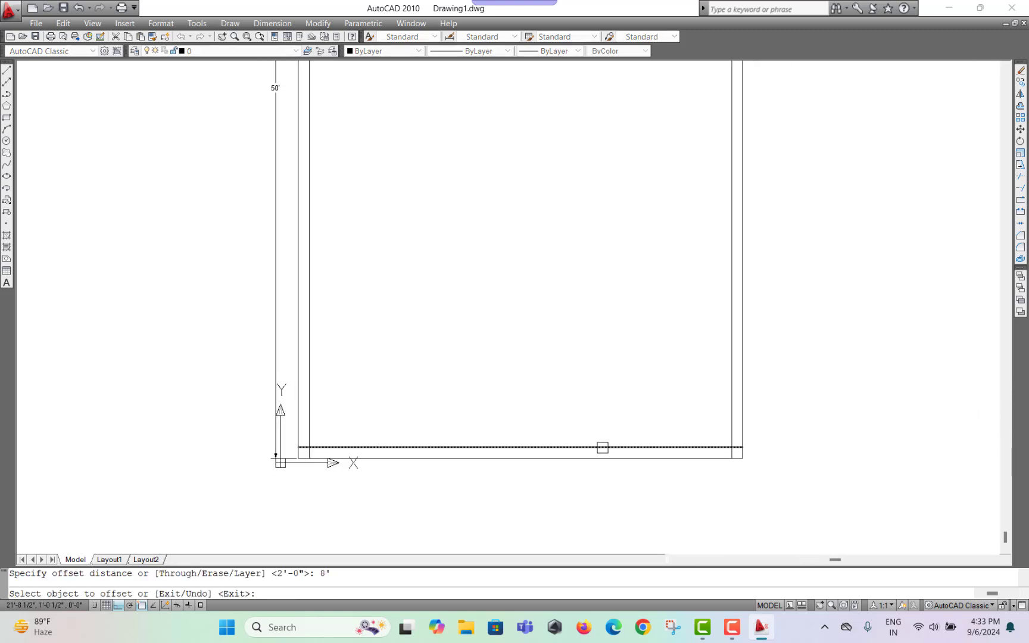
click(601, 447)
click(594, 310)
key(Escape)
Offset the new horizontal line 9" upward to give the cross wall its thickness
text(o)
key(Return)
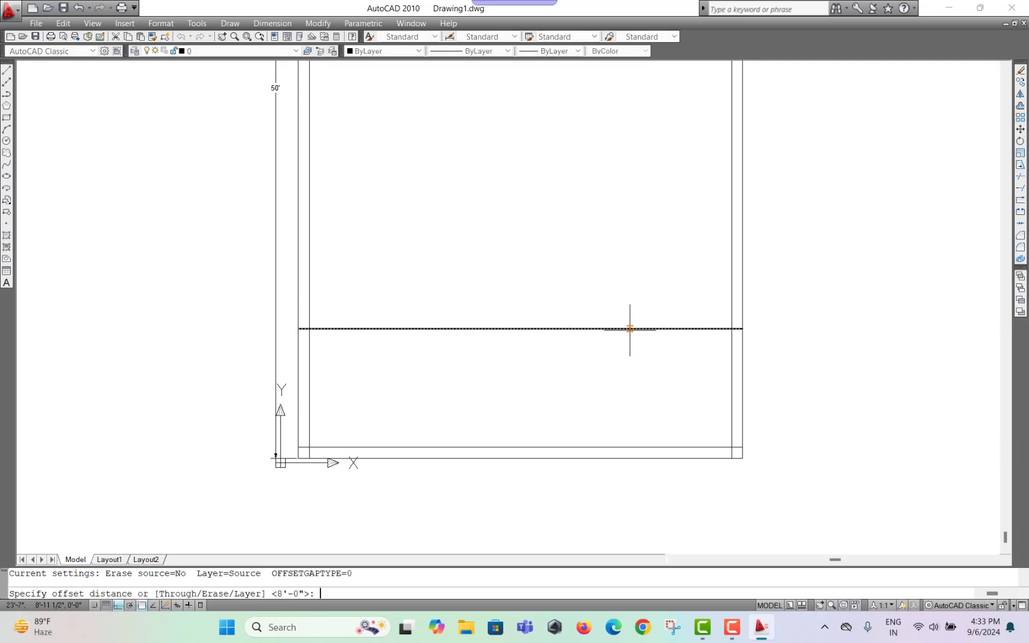
text(8)
key(Return)
click(623, 328)
click(622, 273)
key(Escape)
key(Escape)
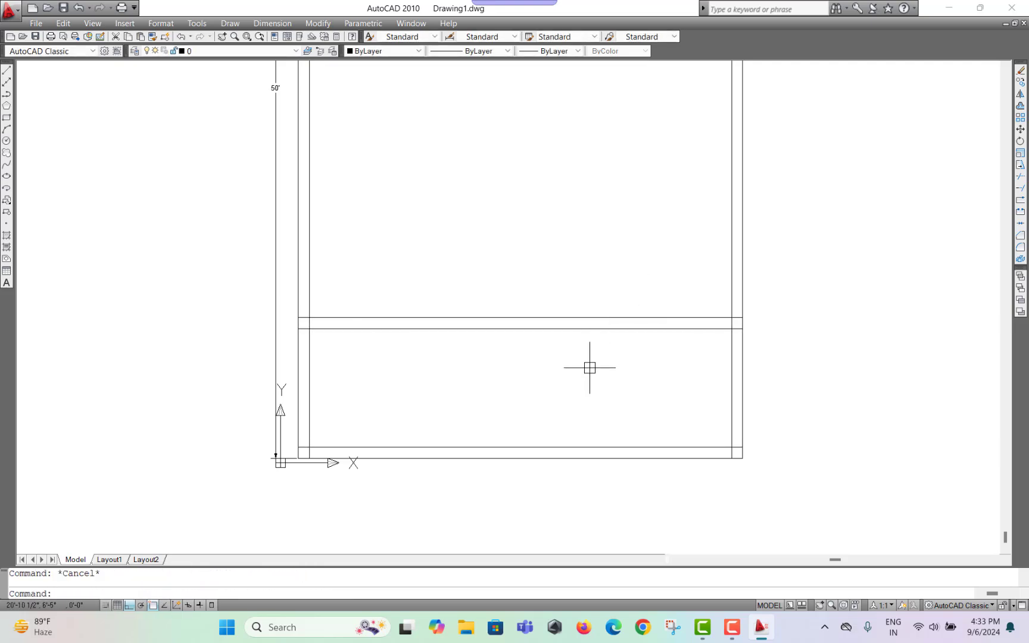
Offset the inner line of the left outer wall 10' to the right
text(o)
key(Return)
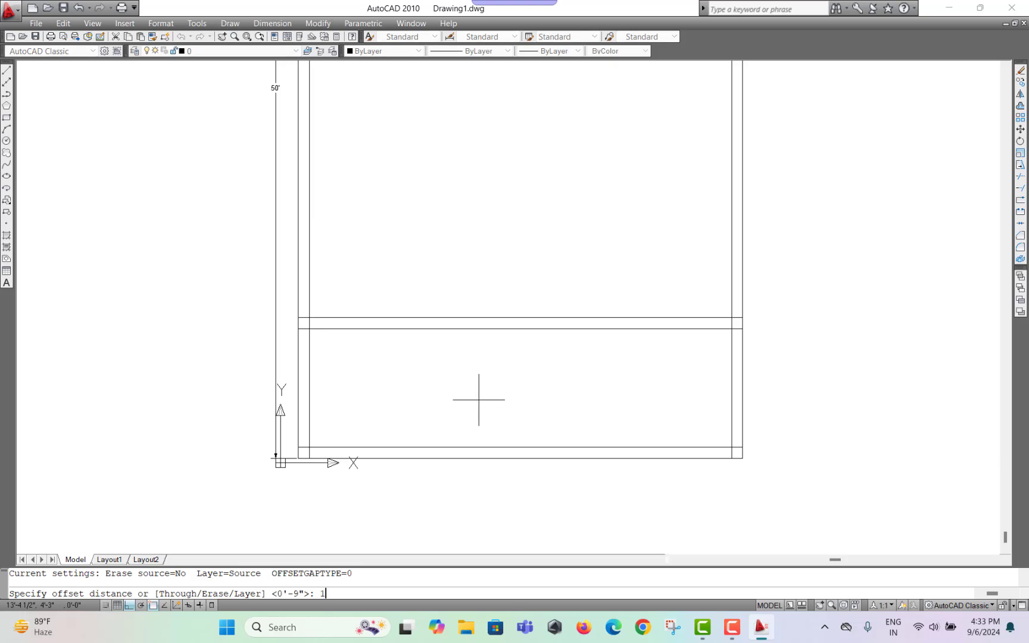
key(Return)
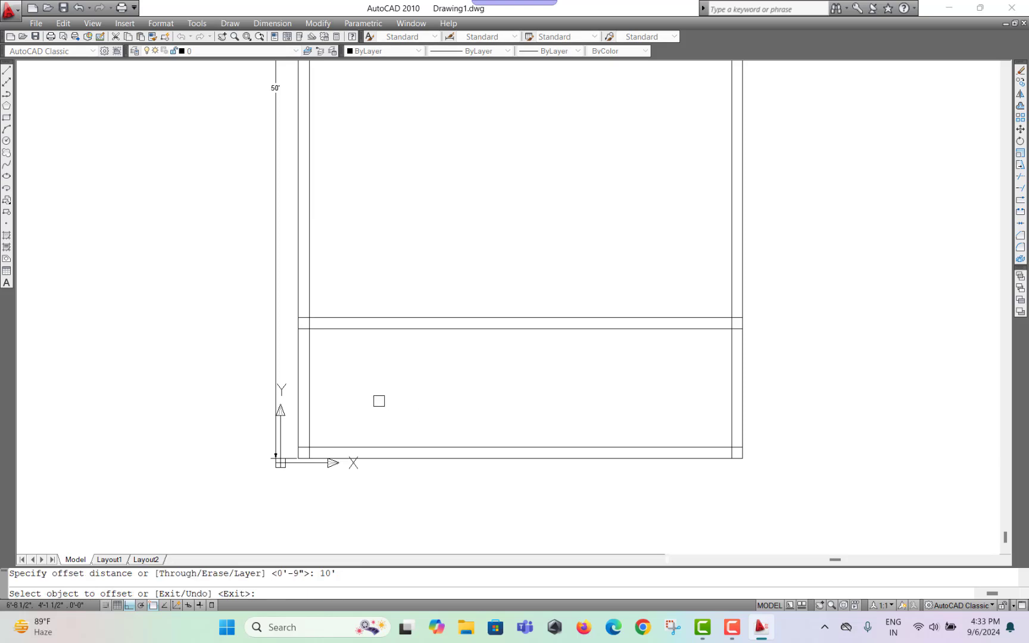
click(311, 370)
click(437, 370)
key(Escape)
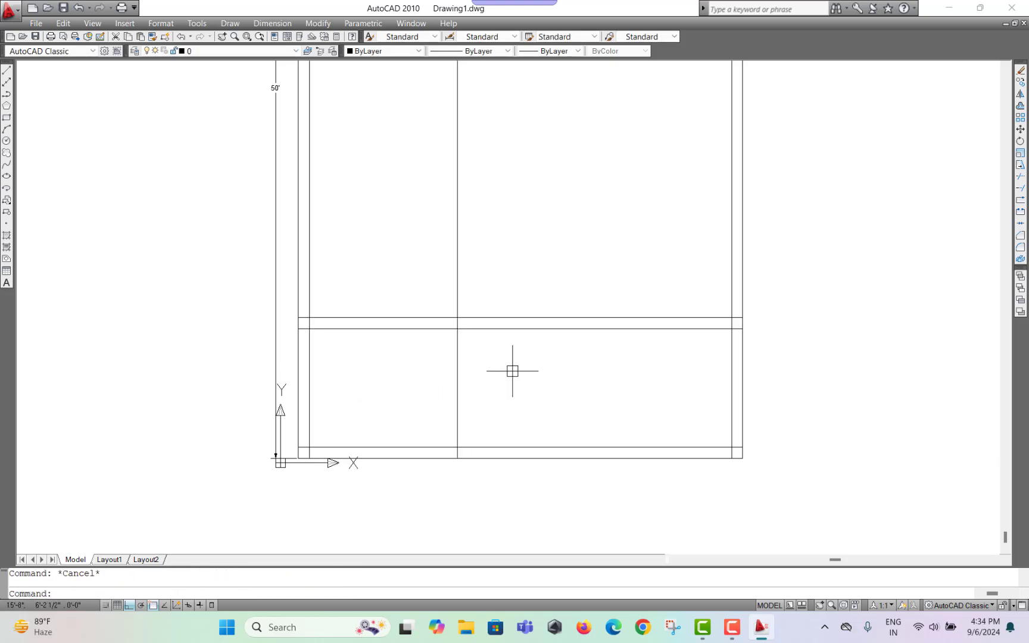
Trim the bottom outer wall and the cross wall lines between the left outer wall and the new vertical line
text(Tr)
key(Return)
key(Return)
click(413, 418)
click(387, 477)
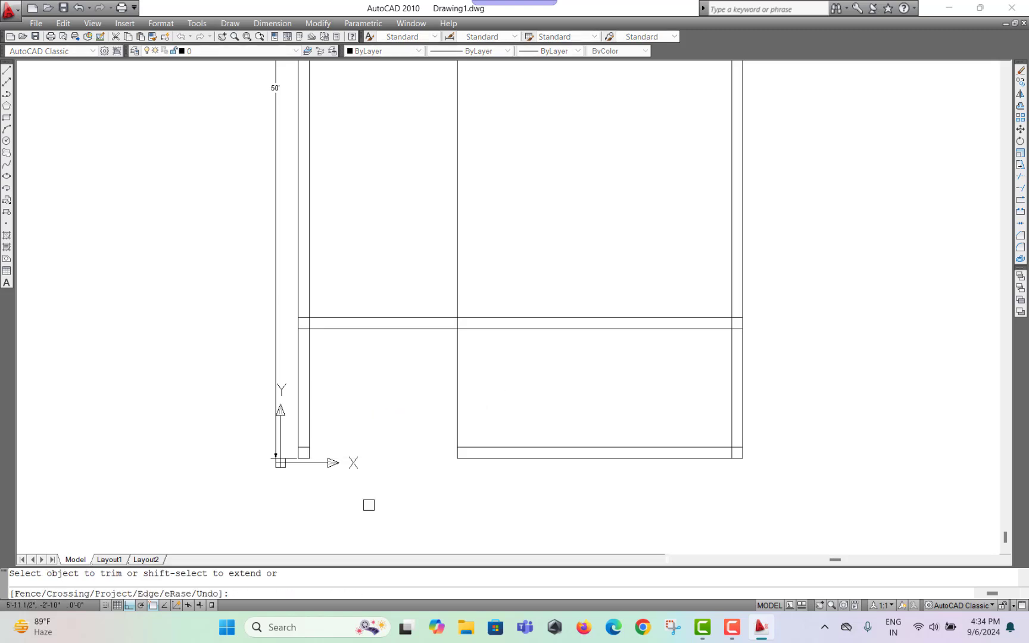
click(414, 272)
click(384, 354)
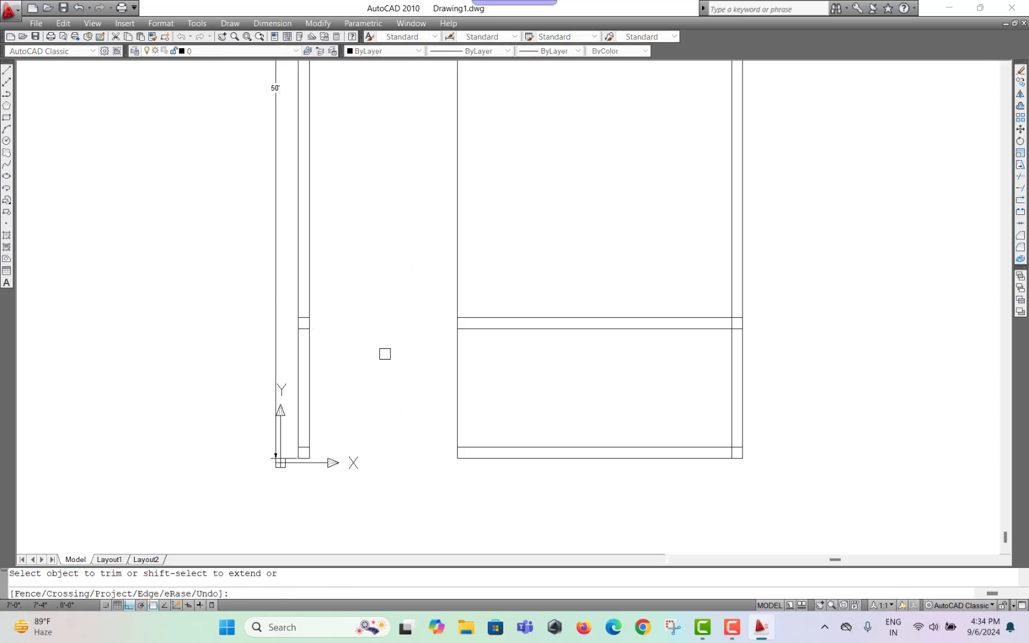
key(Escape)
key(Escape)
Erase the two short cross wall remnants inside the left outer wall
click(291, 310)
click(315, 336)
key(Delete)
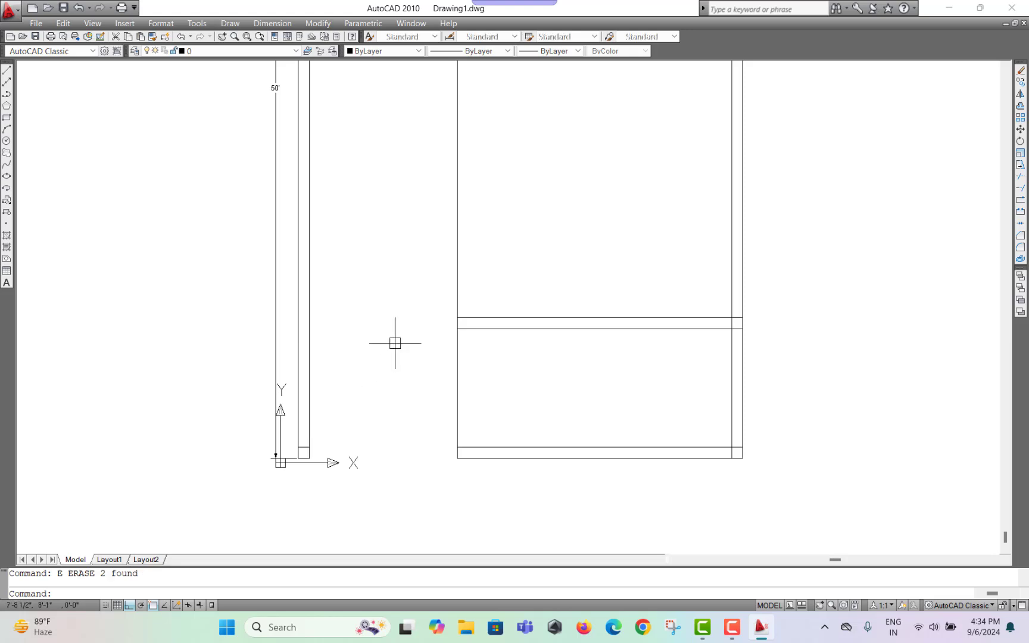
Offset the new vertical line 9" to the right to form the wall thickness
text(o)
key(Return)
text(9)
key(Return)
click(457, 274)
click(514, 303)
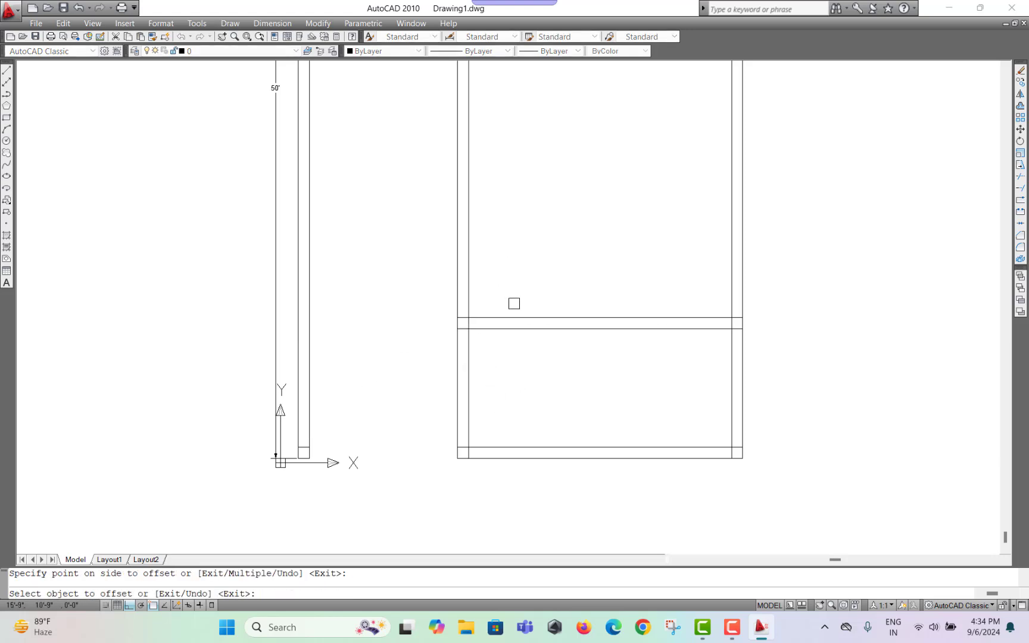
scroll(513, 313, down, 4)
scroll(496, 381, up, 2)
key(Escape)
key(Escape)
Draw a line across the bottom opening from the vertical wall's lower corner to the left outer wall's inner face
text(l)
key(Return)
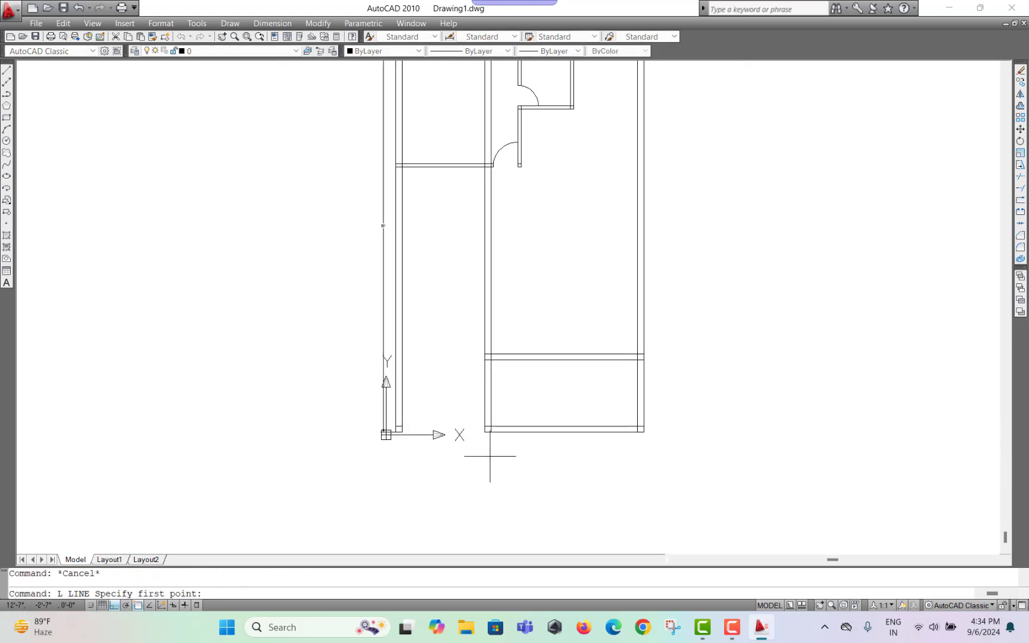
scroll(490, 453, up, 3)
click(473, 405)
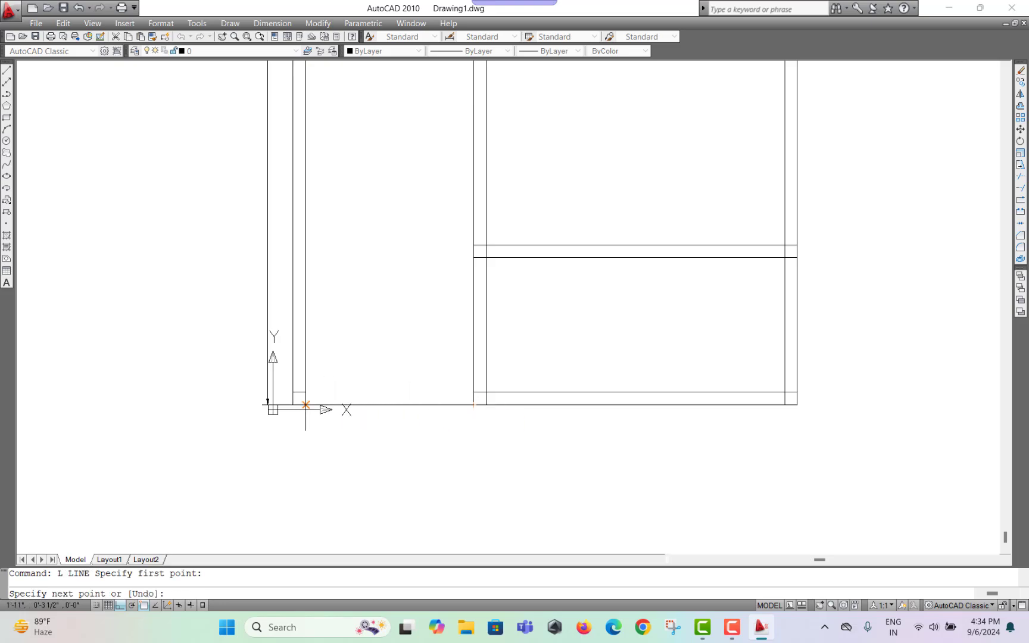
key(Escape)
Offset the line across the bottom opening 18' upward
text(o)
key(Return)
text(1)
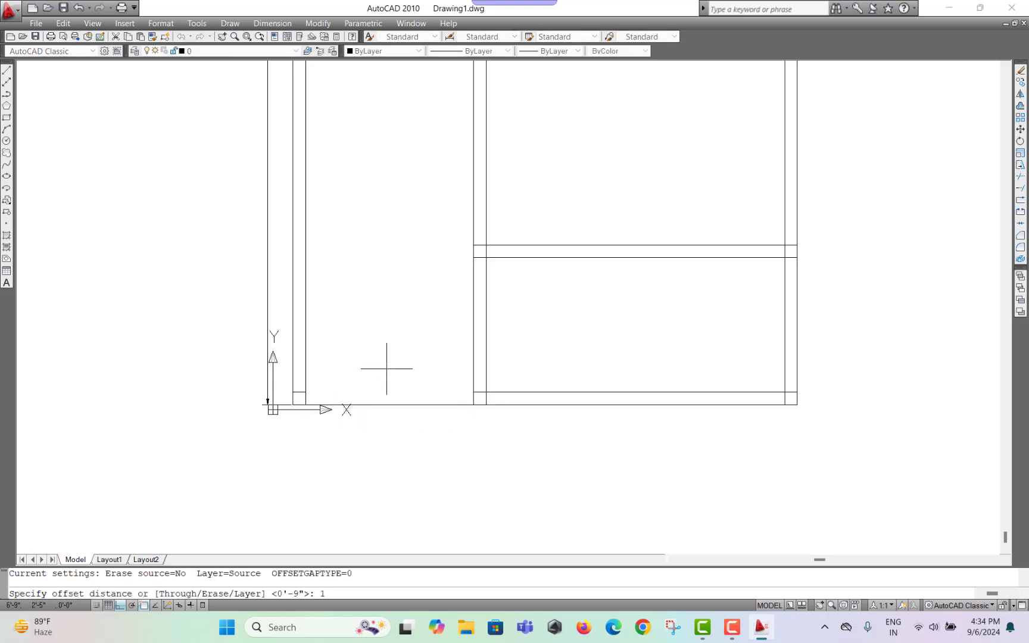
text(8)
key(Return)
click(402, 405)
click(402, 300)
middle_drag(446, 274, 451, 340)
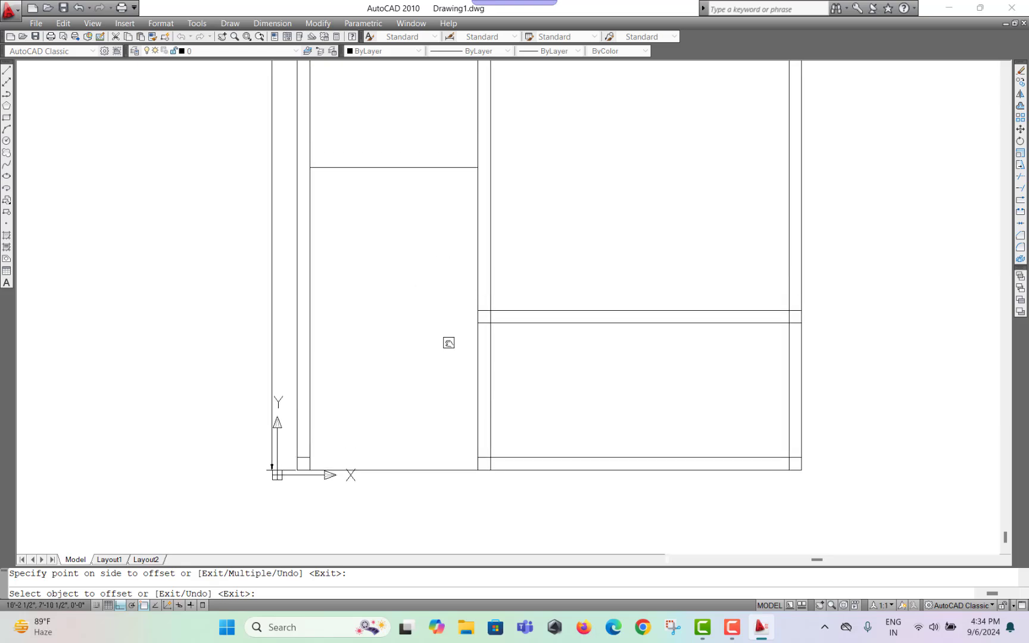
key(Escape)
Offset the horizontal line between the left outer wall and the vertical wall 9" upward
text(O)
key(Return)
key(Return)
click(427, 167)
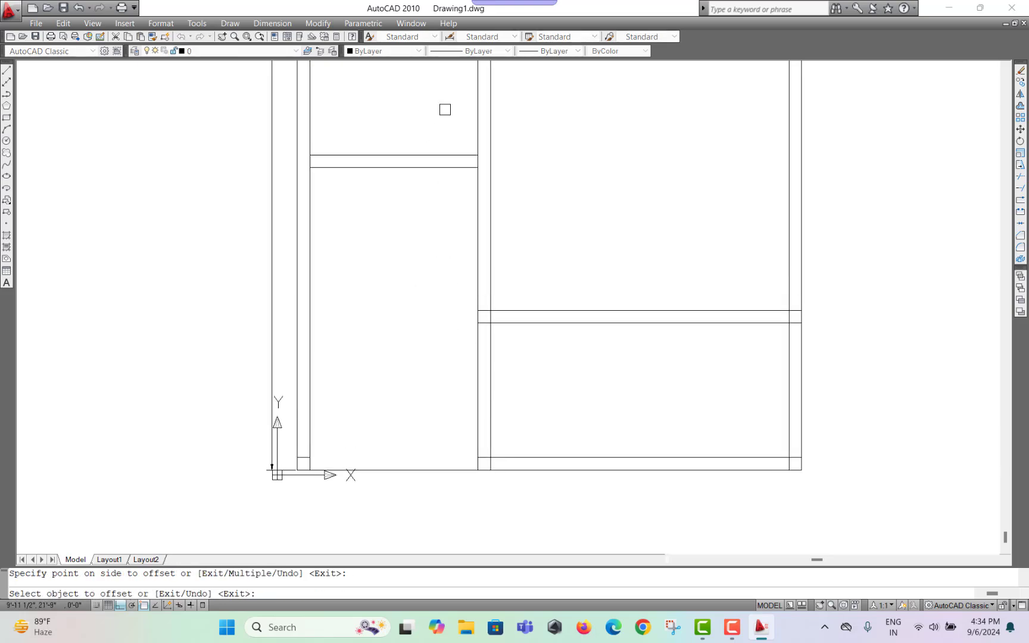
click(460, 142)
key(Escape)
Extend both lines of the short horizontal wall to the far face of the vertical wall
text(EX)
key(Return)
key(Return)
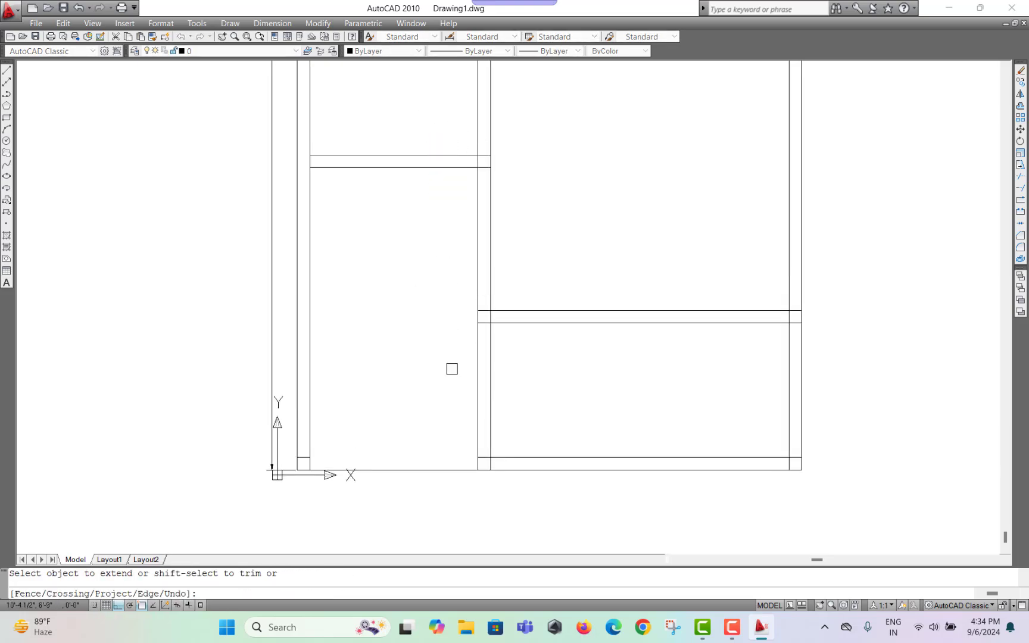
click(439, 375)
click(550, 404)
key(Escape)
Trim the vertical wall lines between the lower cross wall and the bottom outer wall
text(TR)
key(Return)
key(Return)
click(544, 400)
click(395, 412)
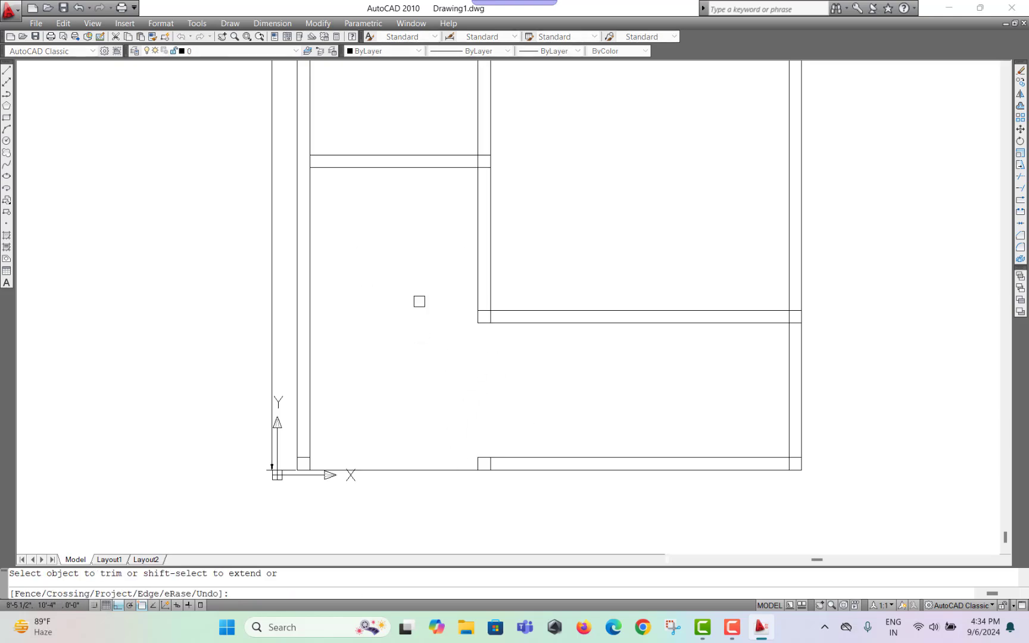
middle_drag(418, 301, 416, 303)
middle_drag(517, 435, 424, 419)
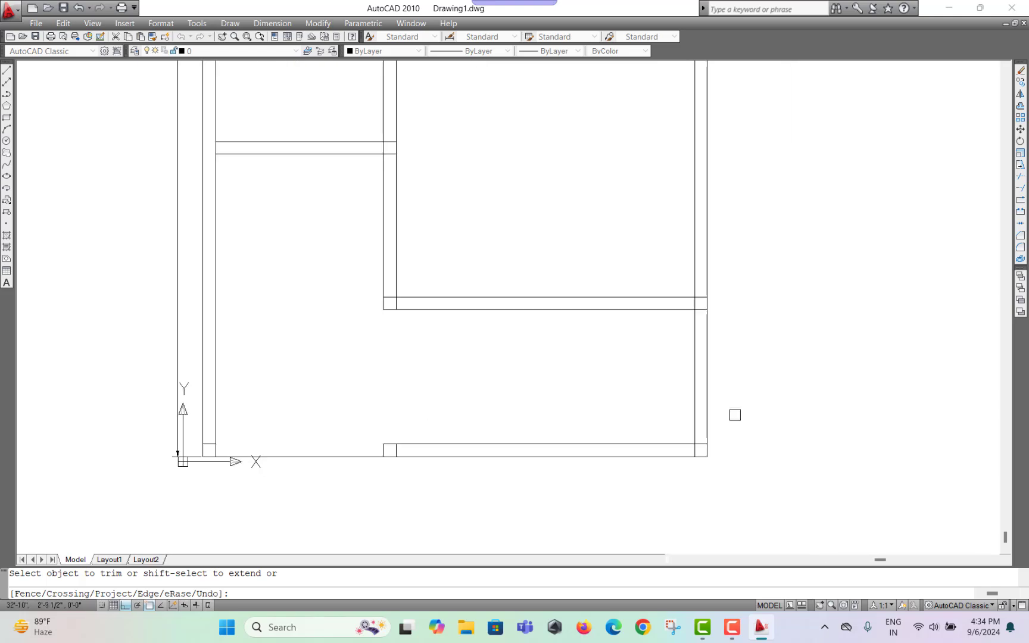
middle_drag(585, 372, 597, 416)
scroll(572, 417, down, 4)
scroll(555, 303, up, 2)
key(Escape)
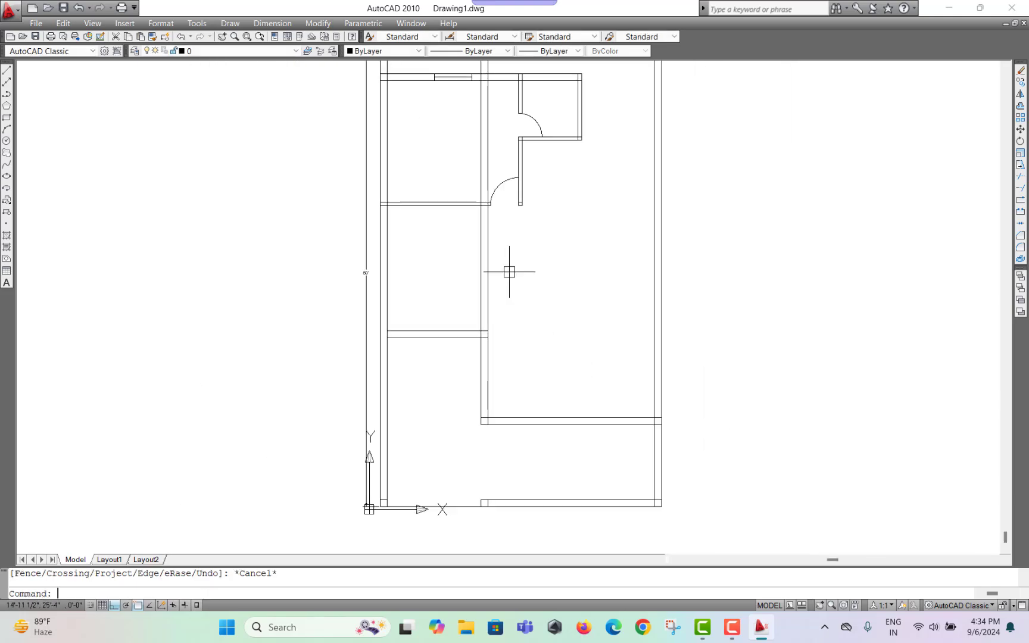
Trim the vertical wall lines between the upper-left room's bottom wall and the short horizontal wall below it
key(Return)
key(space)
click(483, 289)
key(Escape)
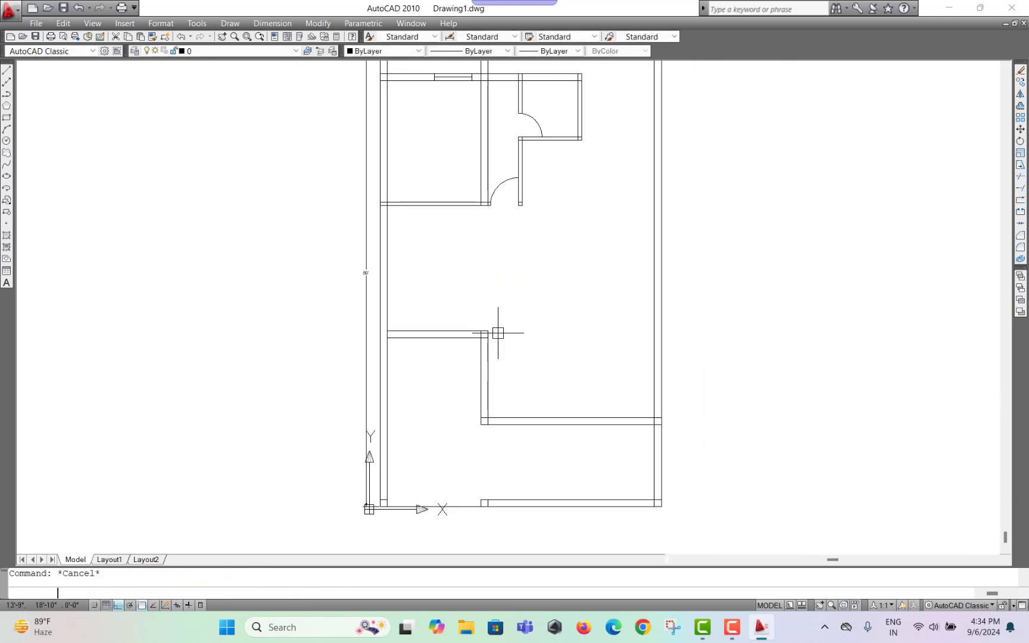
Offset the upper line of the lower cross wall 14' upward
scroll(528, 392, up, 2)
text(o)
key(Return)
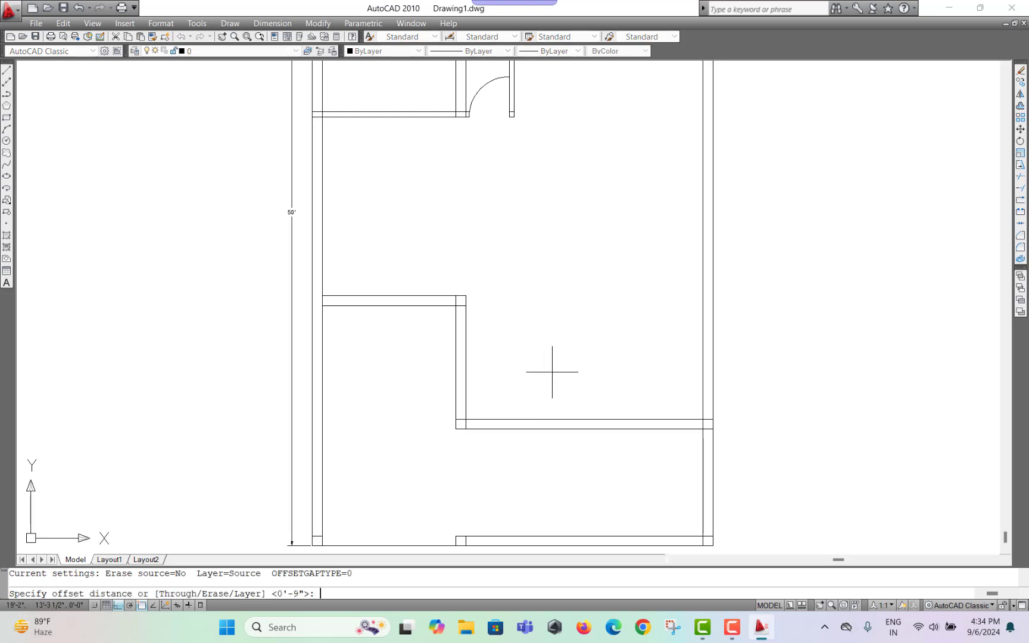
text(14)
key(Return)
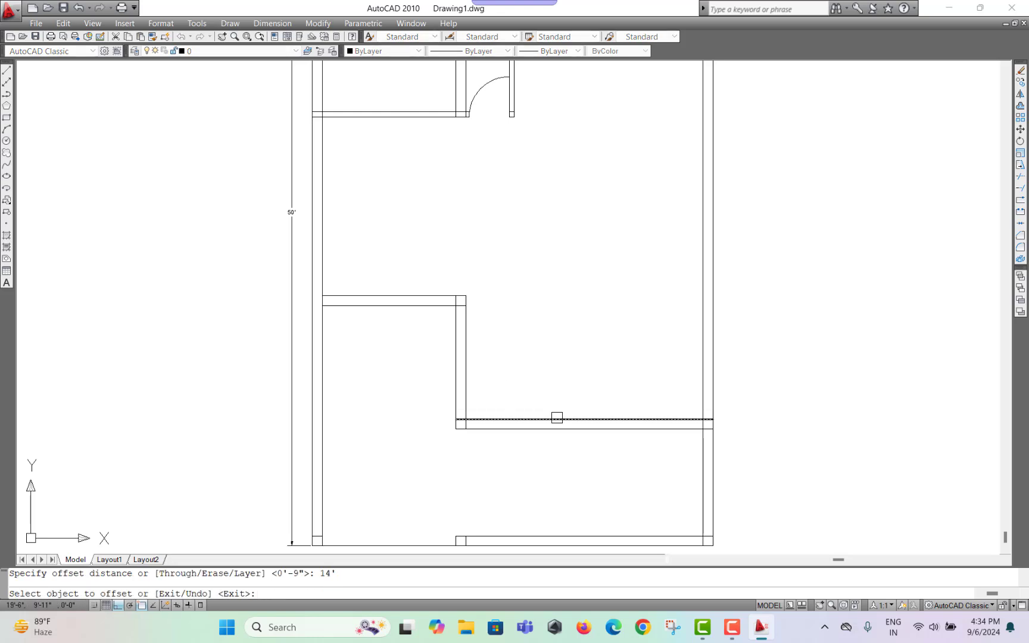
click(556, 419)
click(585, 303)
key(Escape)
Offset the new horizontal line above the lower-right room 9" upward for the room's top wall
key(space)
text(9)
key(Return)
click(556, 233)
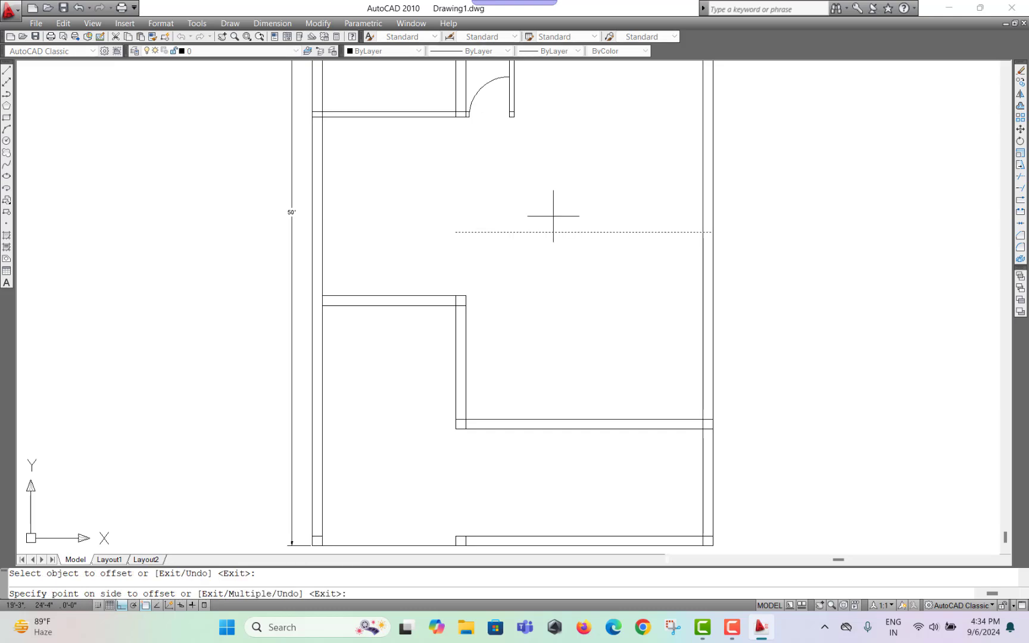
click(555, 218)
key(Escape)
Extend the room's vertical wall lines up to the lower line of its new top wall
text(E)
key(Return)
key(Return)
click(518, 328)
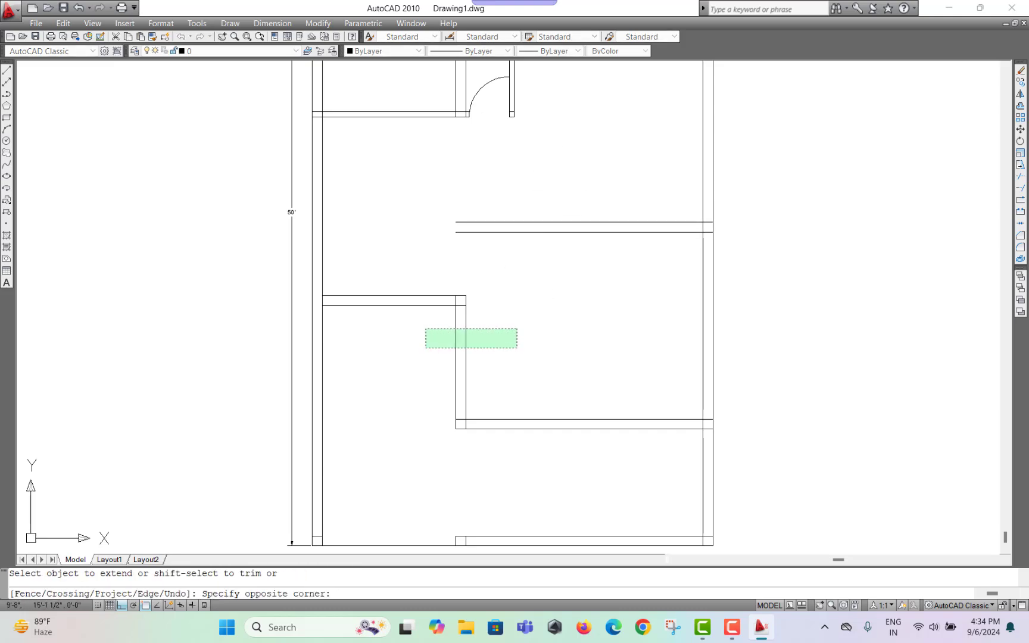
click(425, 349)
click(499, 233)
key(Escape)
click(507, 256)
key(Escape)
Extend the vertical wall lines to the upper line of the room's top wall to close the corner
text(EX)
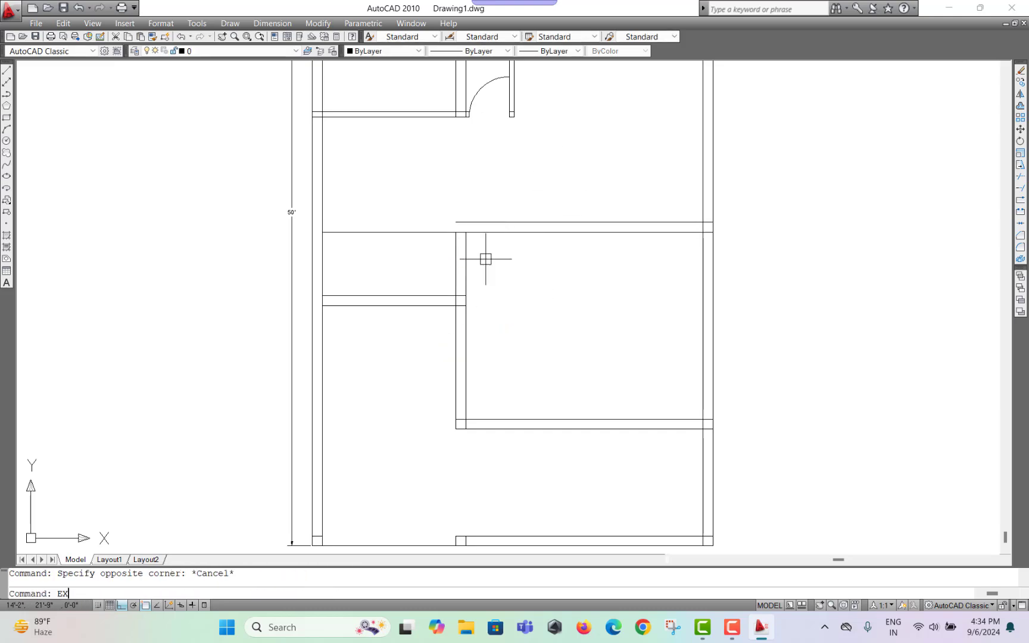
key(Return)
key(Return)
click(519, 253)
click(435, 273)
key(Escape)
Trim away the surplus horizontal line between the plan's left outer wall and the lower-right room's top wall
text(TR)
key(Return)
key(Return)
click(425, 200)
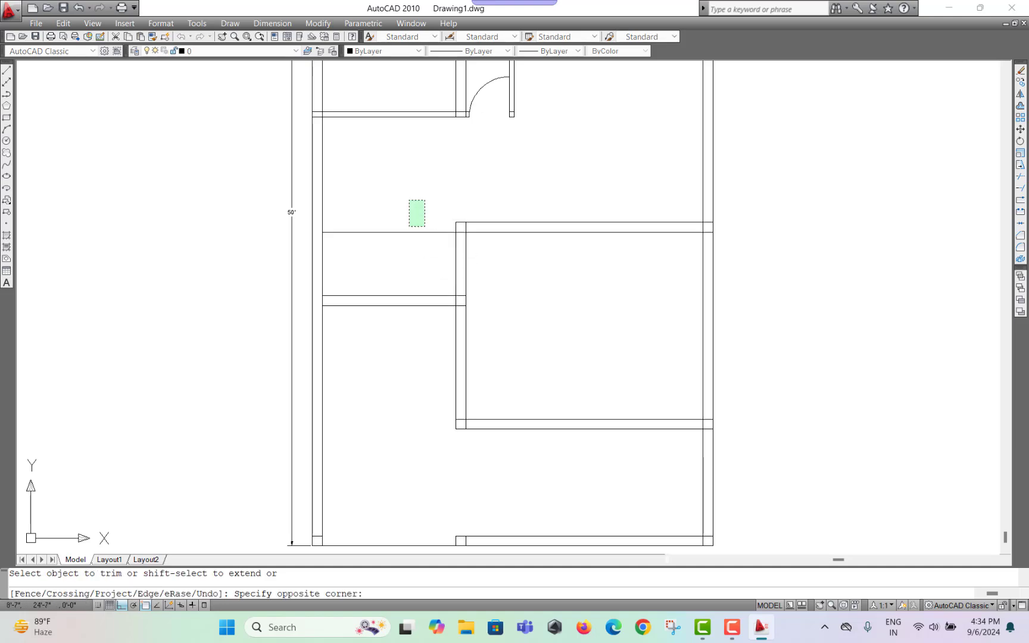
click(384, 264)
middle_drag(420, 234, 423, 347)
key(Escape)
key(Escape)
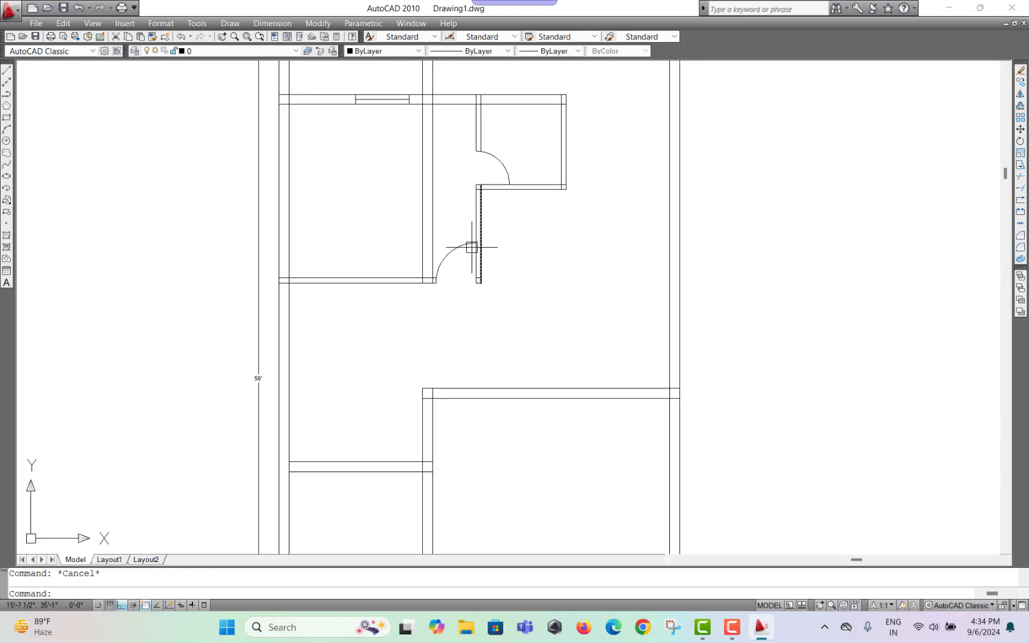
Erase the surplus vertical wall lines running down through the upper-left room
click(460, 202)
click(392, 218)
text(E)
key(Return)
mouse_move(490, 273)
middle_down()
mouse_move(517, 262)
mouse_move(567, 207)
middle_up()
middle_drag(469, 316, 485, 295)
key(Escape)
Draw a line 2' up from the left cross wall's junction with the lower-right room, then across to the left outer wall
text(L)
key(Return)
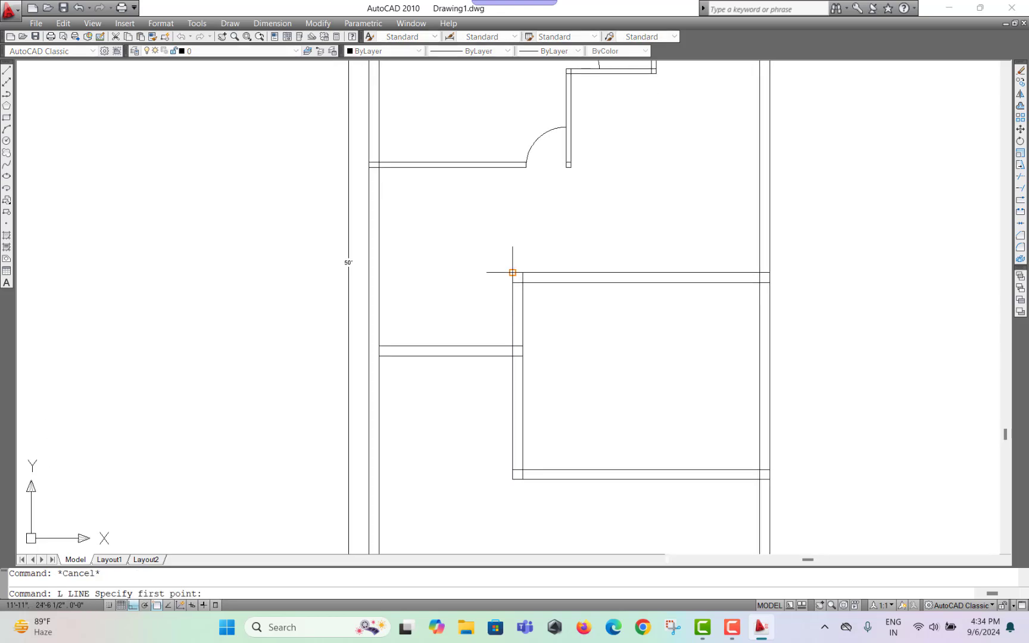
click(512, 273)
key(Escape)
key(Return)
click(512, 346)
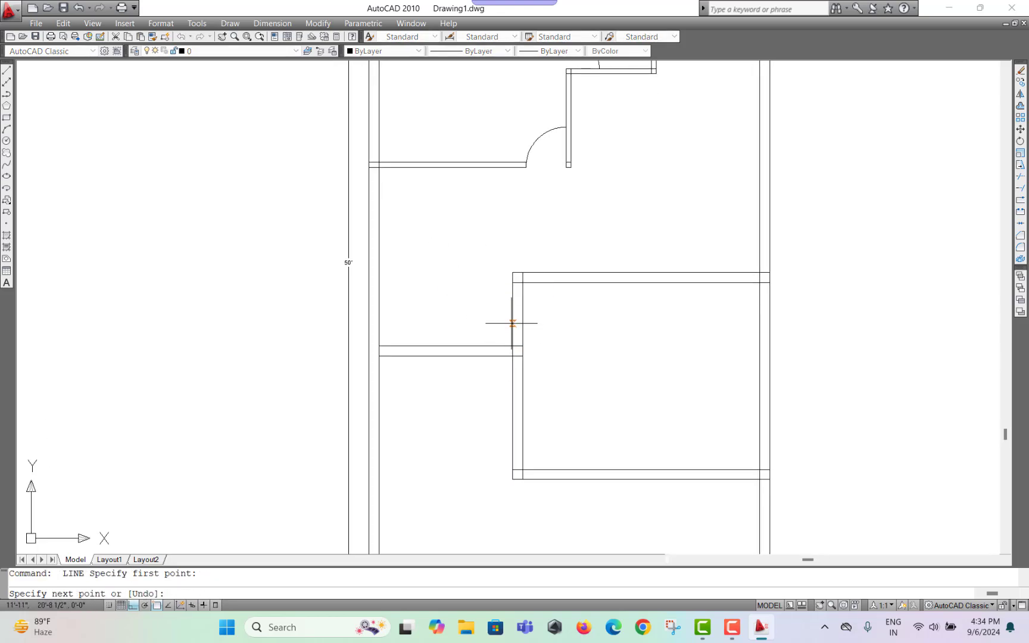
text(2')
key(Return)
click(379, 320)
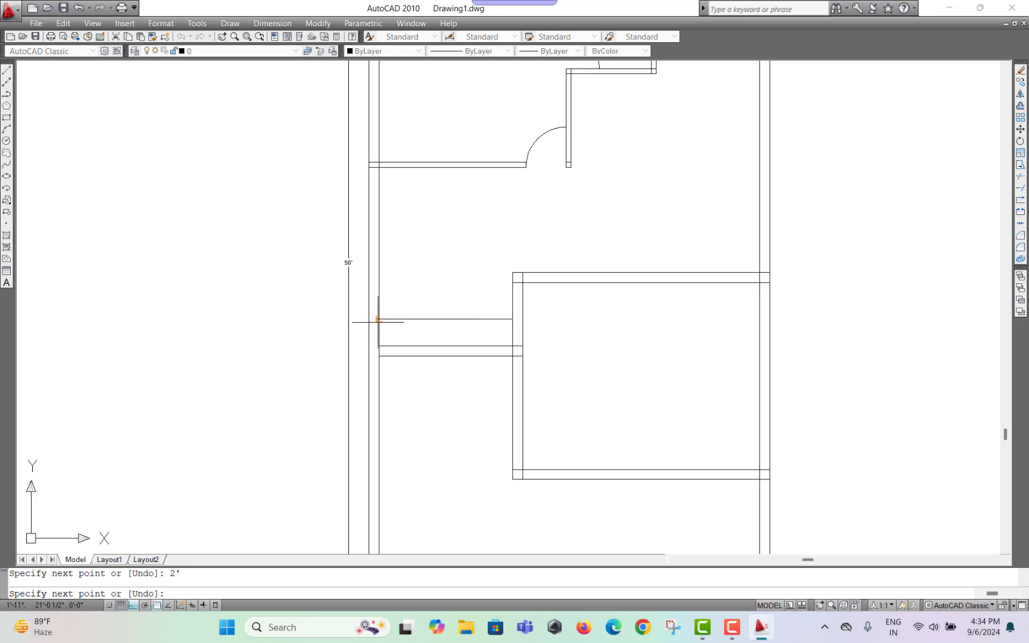
key(Escape)
Draw a 3' by 3' stair landing in the corner between the left outer wall and the cross wall's lower line
scroll(450, 345, down, 4)
scroll(450, 345, up, 5)
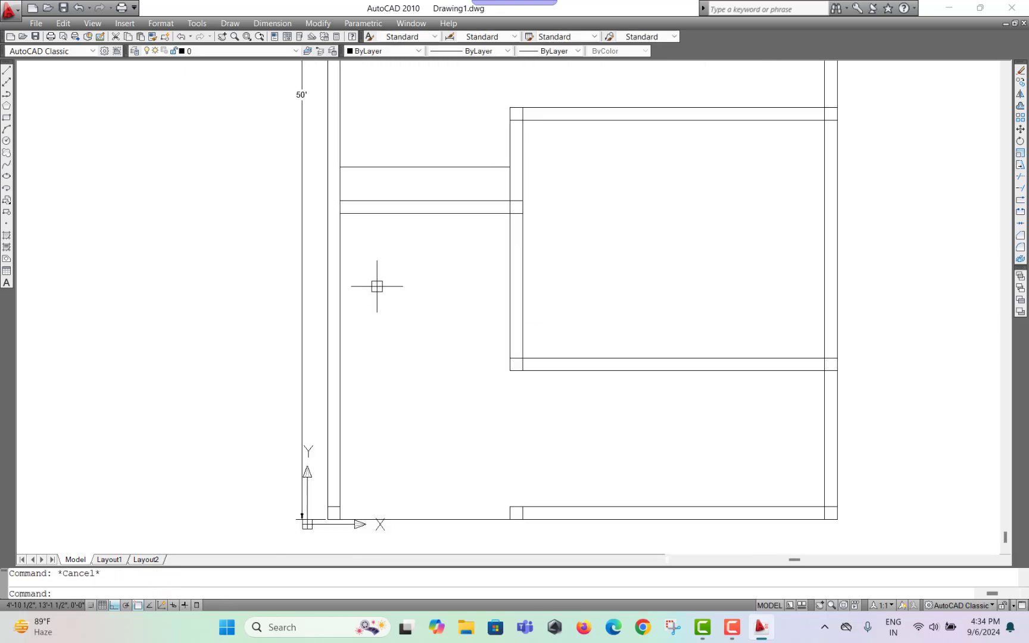
text(L)
key(Return)
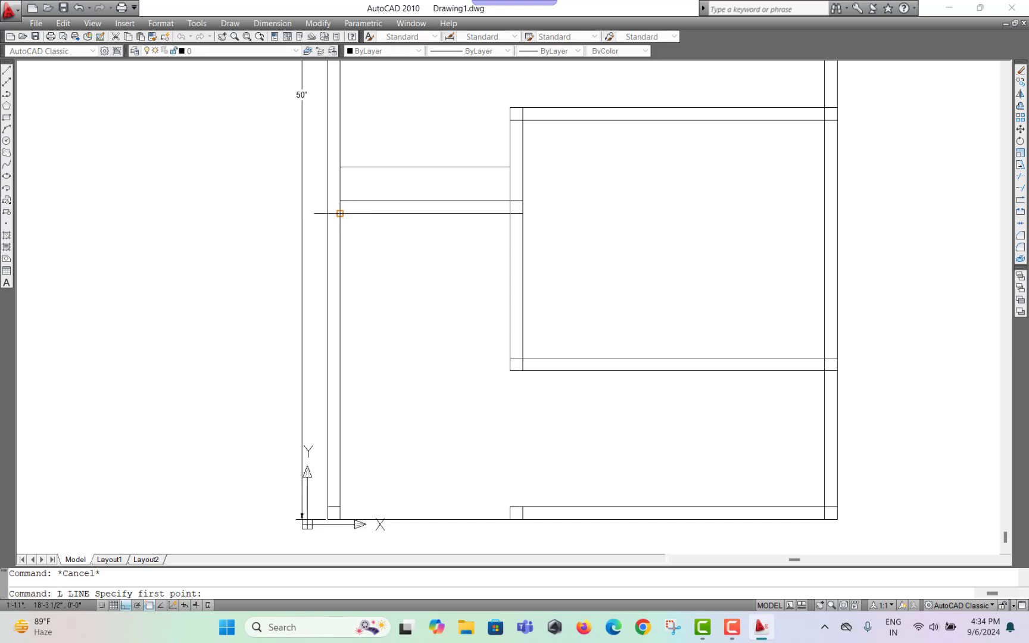
click(341, 213)
text(3')
key(Return)
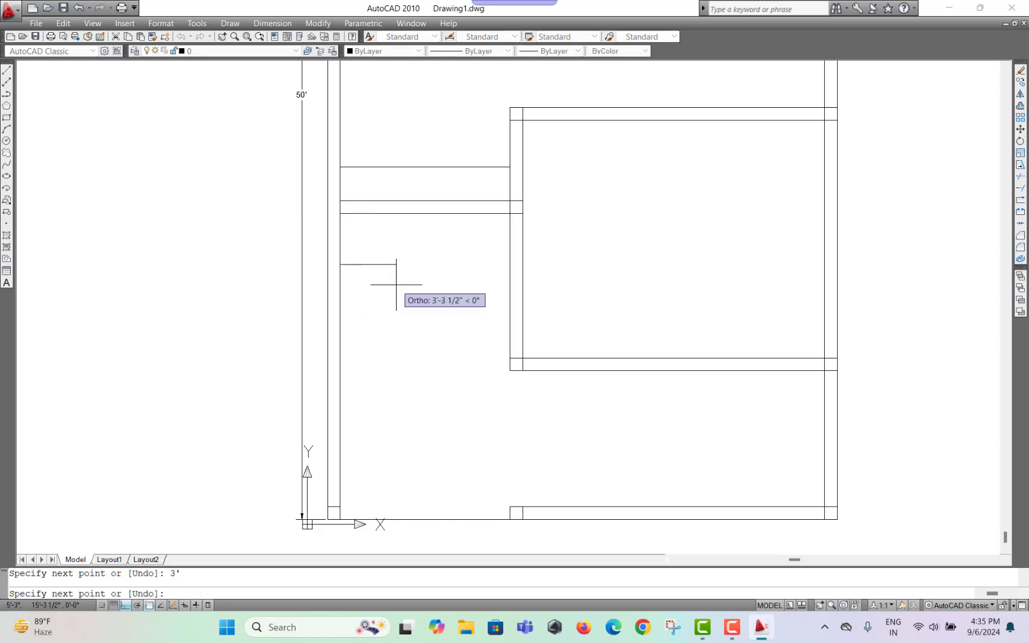
text(3')
key(Return)
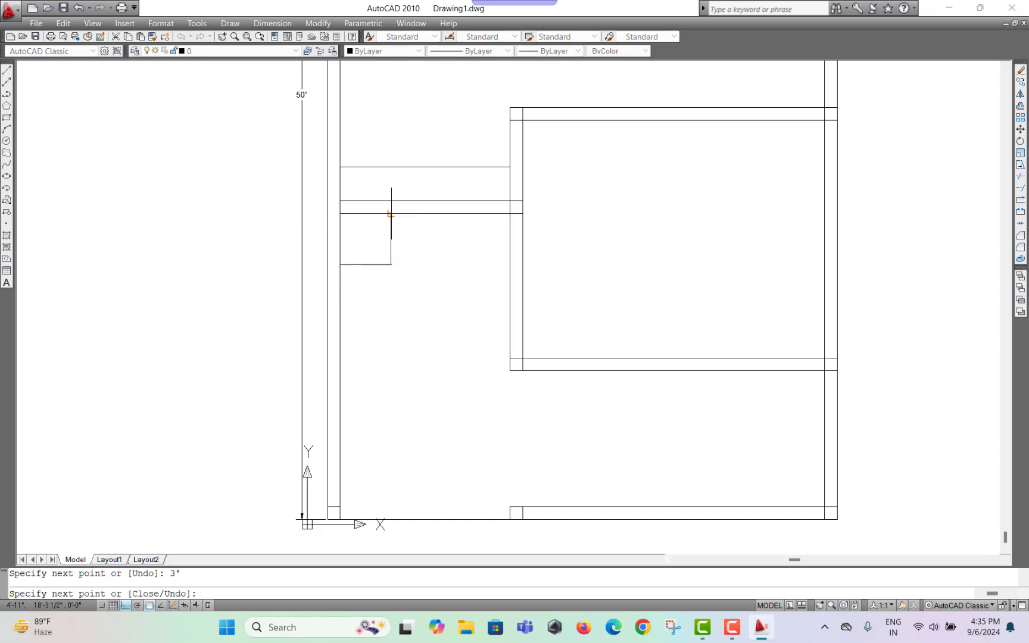
click(391, 214)
key(Escape)
text(O)
key(Return)
text(12)
key(Escape)
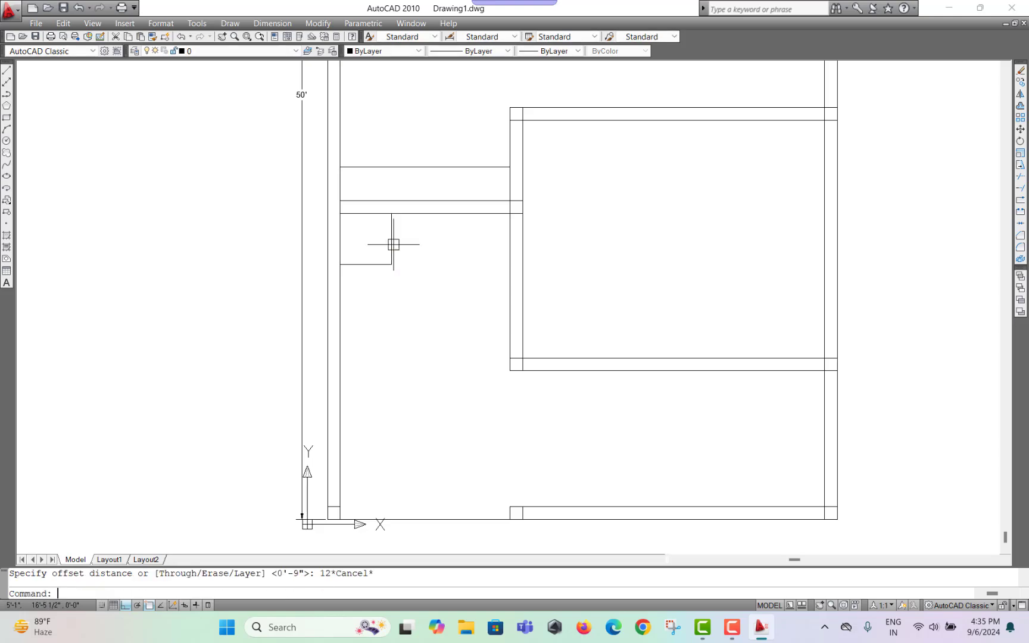
Offset the landing's right edge five times to the right at 10" spacing to form the upper flight's treads
text(O)
key(Return)
text(10)
key(Return)
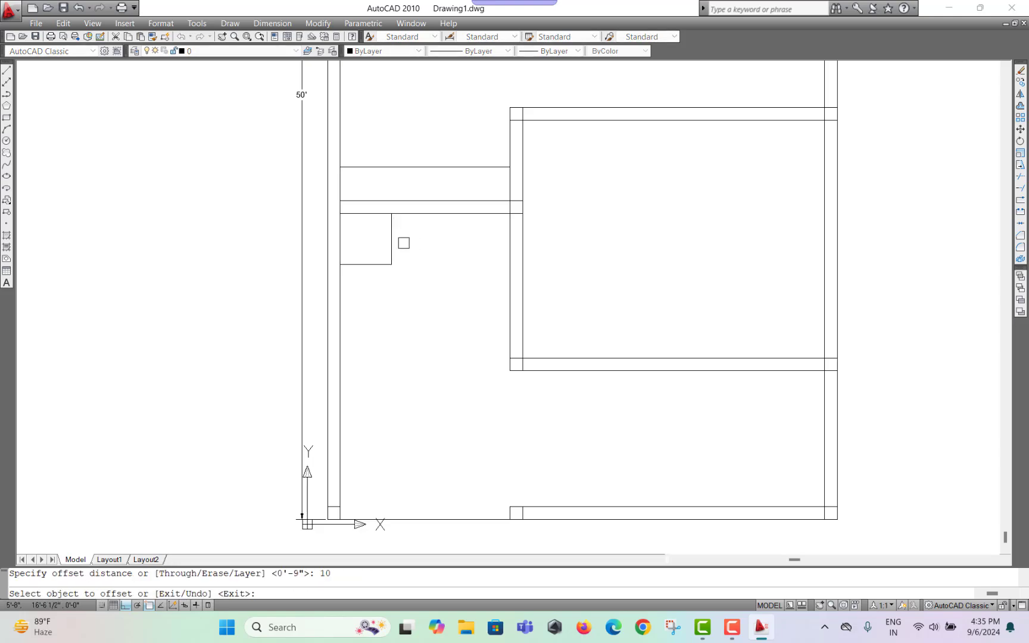
click(391, 241)
text(M)
key(Return)
click(446, 253)
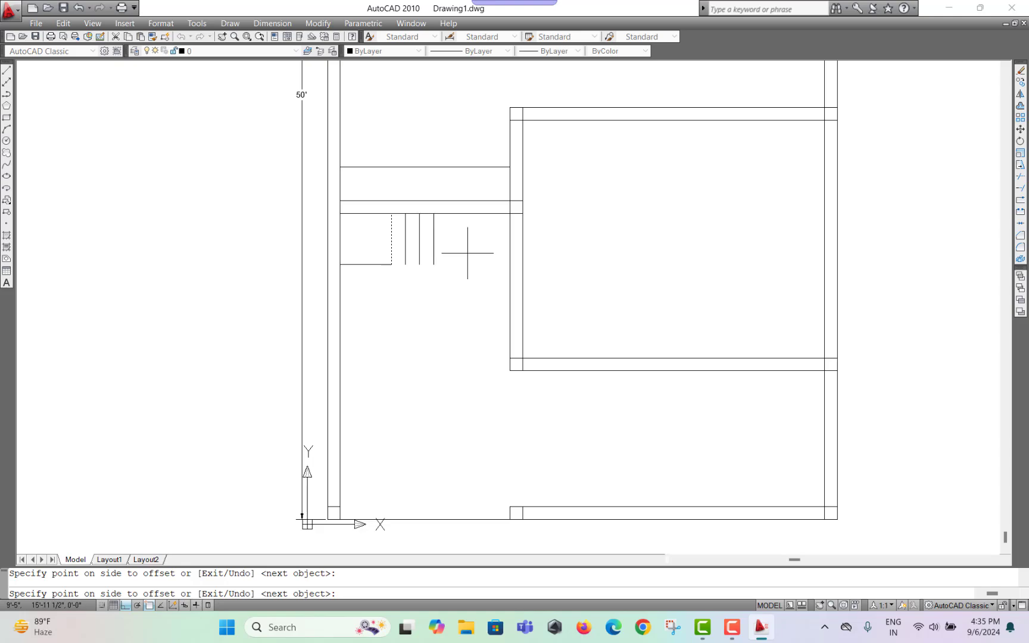
key(Escape)
key(Return)
key(Return)
key(Escape)
key(Escape)
Offset the landing's lower edge ten times downward at 10" spacing to form the lower flight's treads
key(Return)
key(Return)
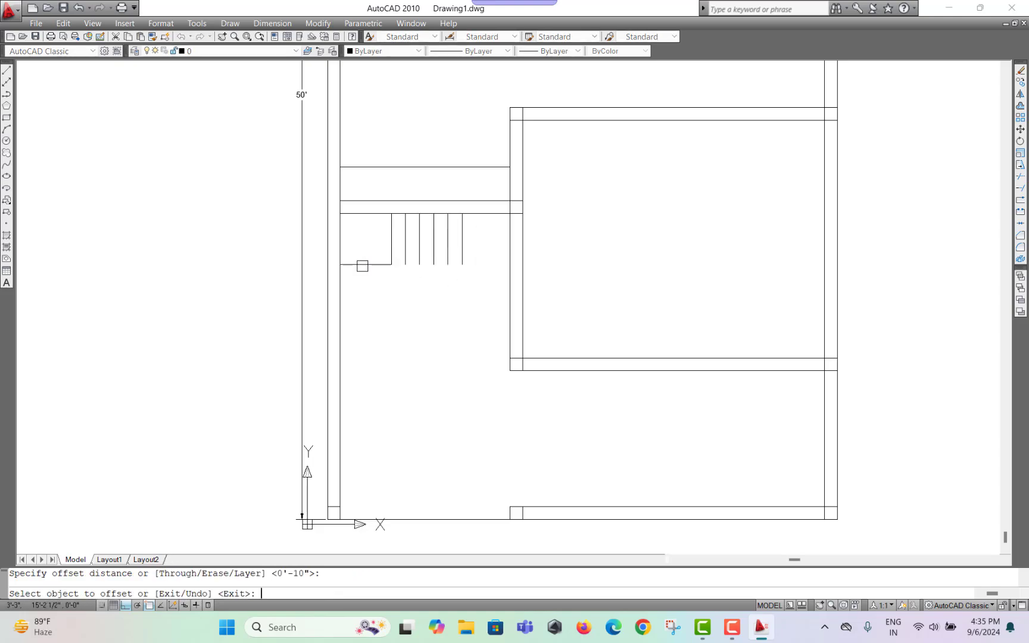
click(363, 266)
text(M)
key(Return)
click(370, 316)
click(368, 330)
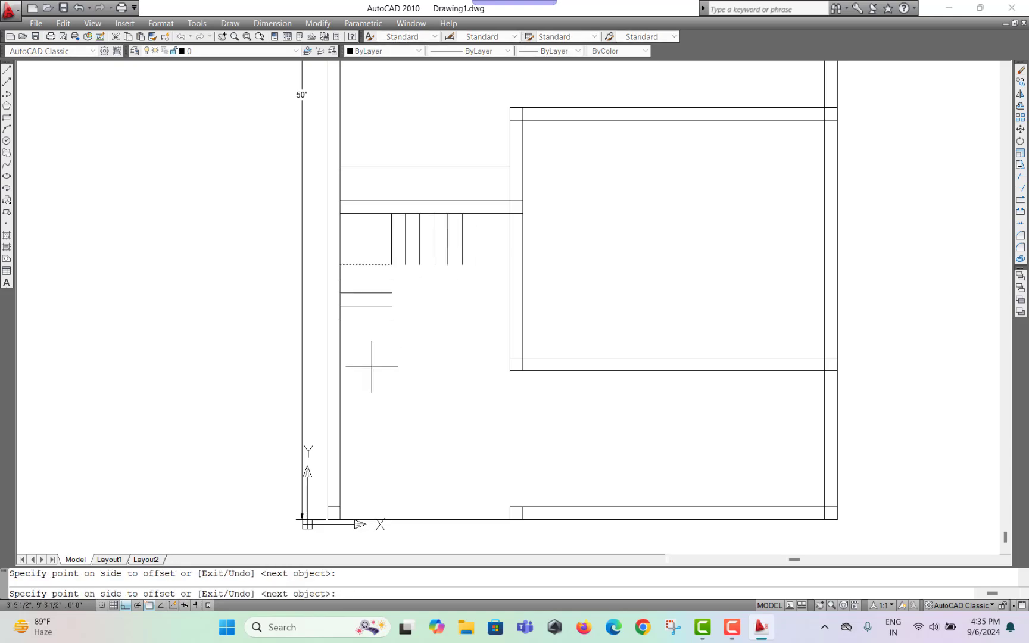
click(367, 429)
key(Return)
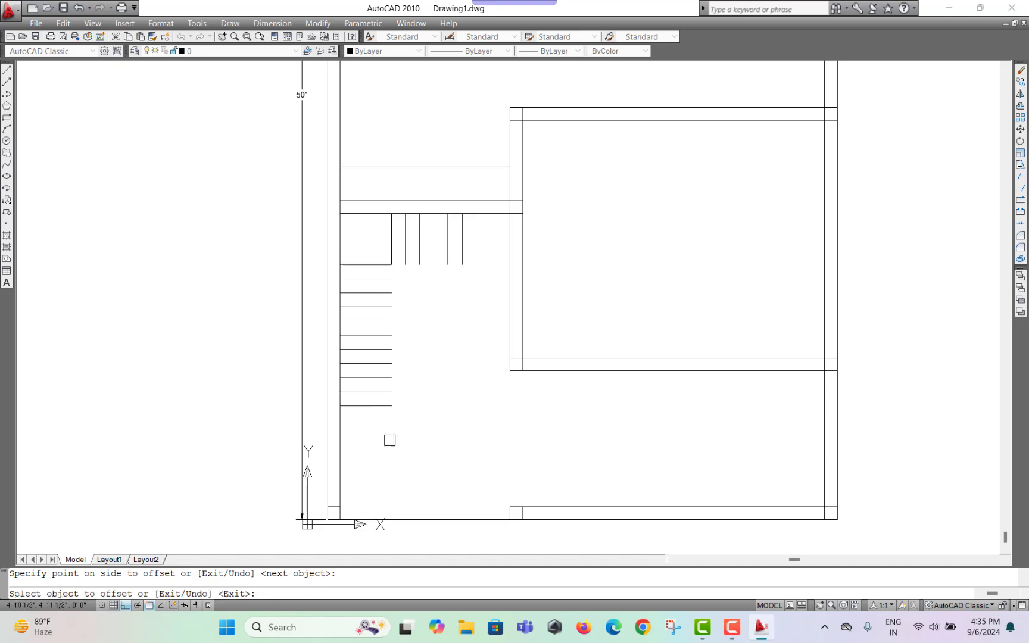
key(Escape)
Draw the stair's open edge from the lowest tread up to the landing corner and across to the upper flight's last tread
text(L)
key(Return)
click(391, 406)
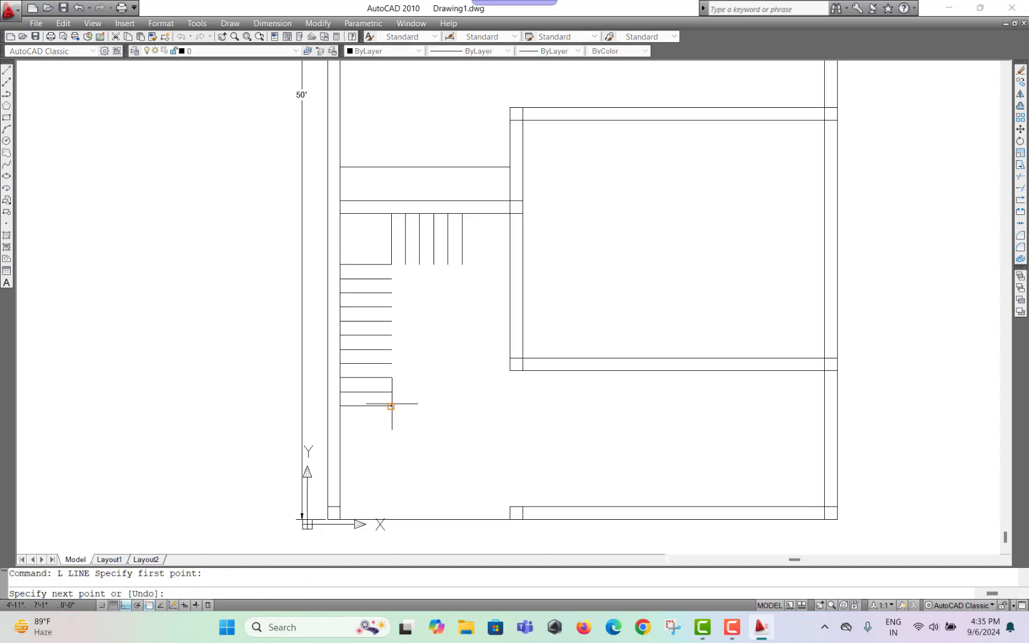
click(392, 265)
click(462, 265)
key(Escape)
Draw a 3' radius circle at the lower-left corner of the lower-right room for a door swing
scroll(468, 246, down, 2)
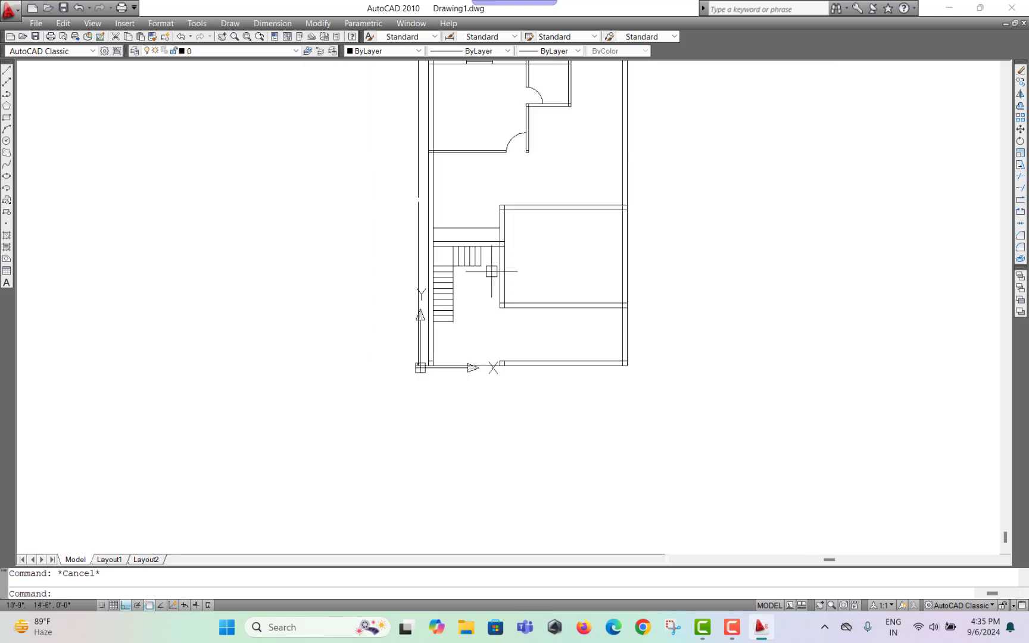
scroll(506, 245, up, 2)
text(C)
key(Return)
scroll(467, 305, up, 3)
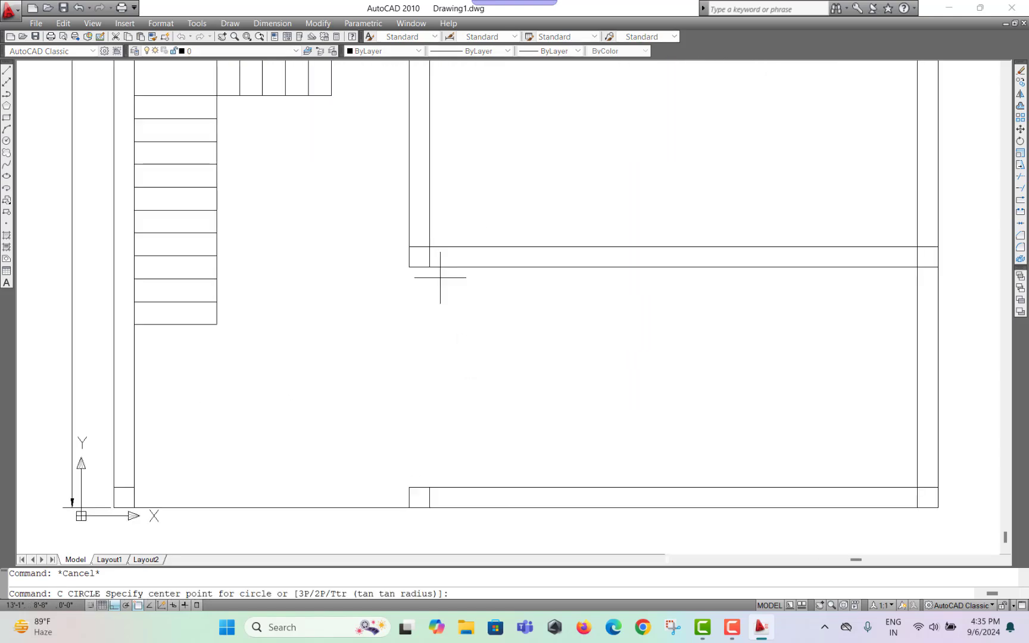
click(449, 286)
text(3')
key(Return)
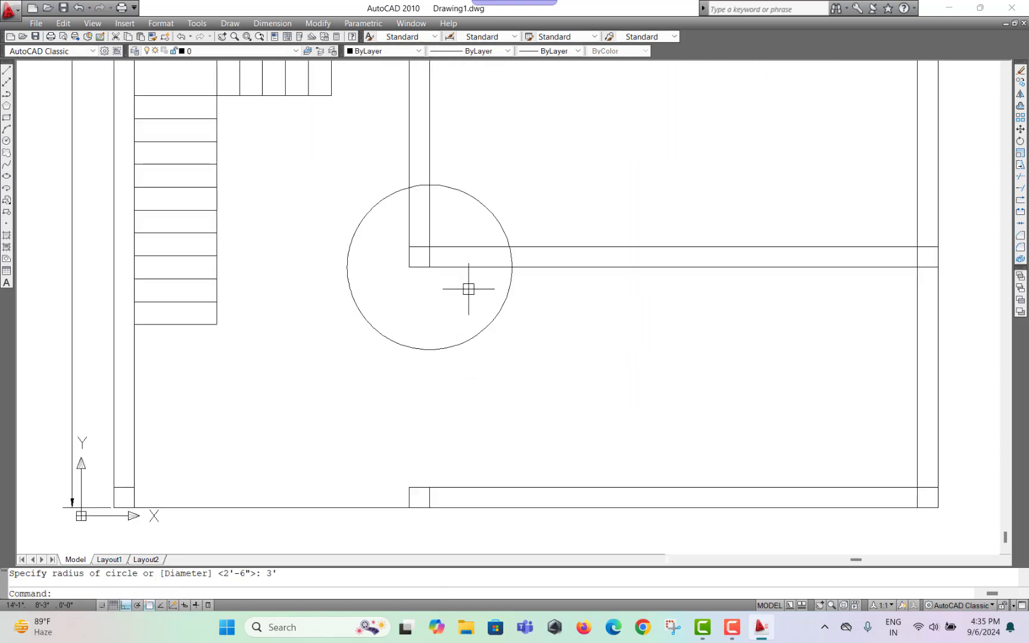
Trim the circle and wall lines into a door opening with a quarter-circle swing at the room's lower-left corner
text(tr)
key(Return)
click(466, 234)
click(466, 383)
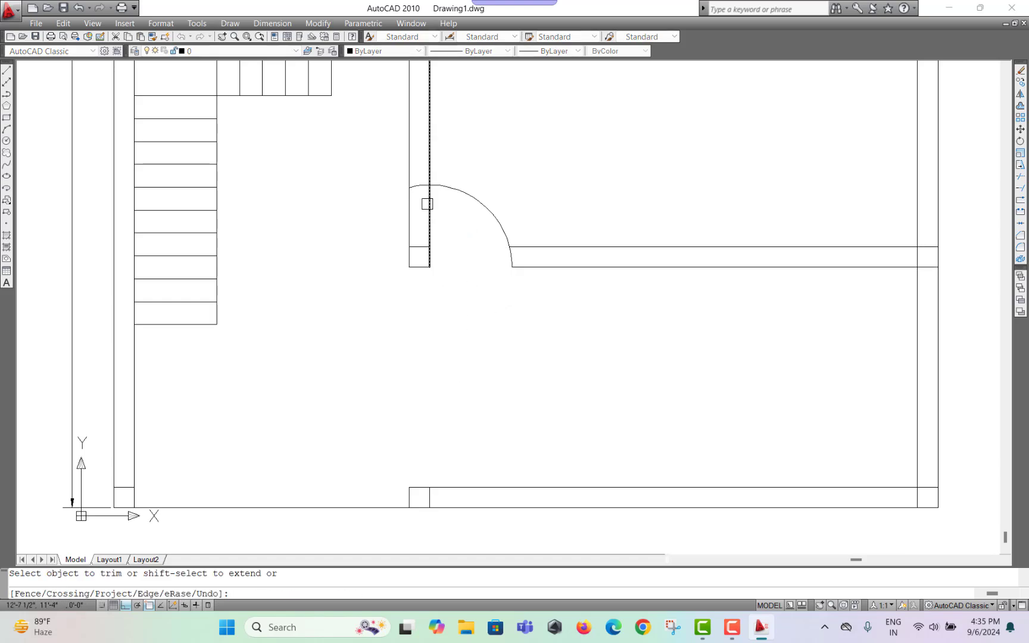
key(Escape)
Draw a window in the lower-right room's bottom wall using a wall-thickness rectangle and a second one half as thick
text(rec)
key(Return)
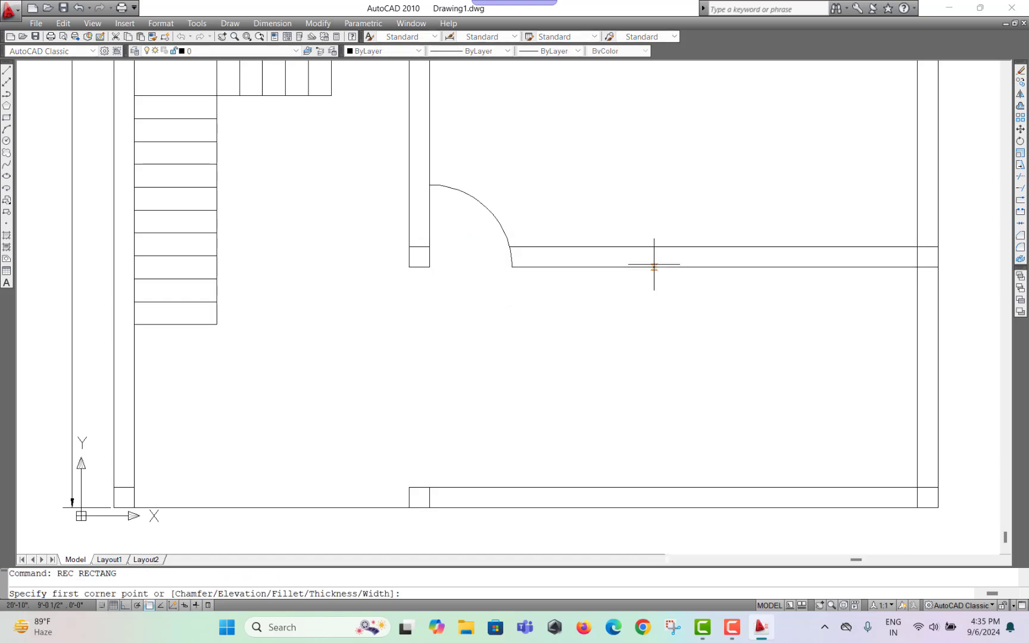
click(654, 267)
click(815, 246)
key(Return)
click(654, 267)
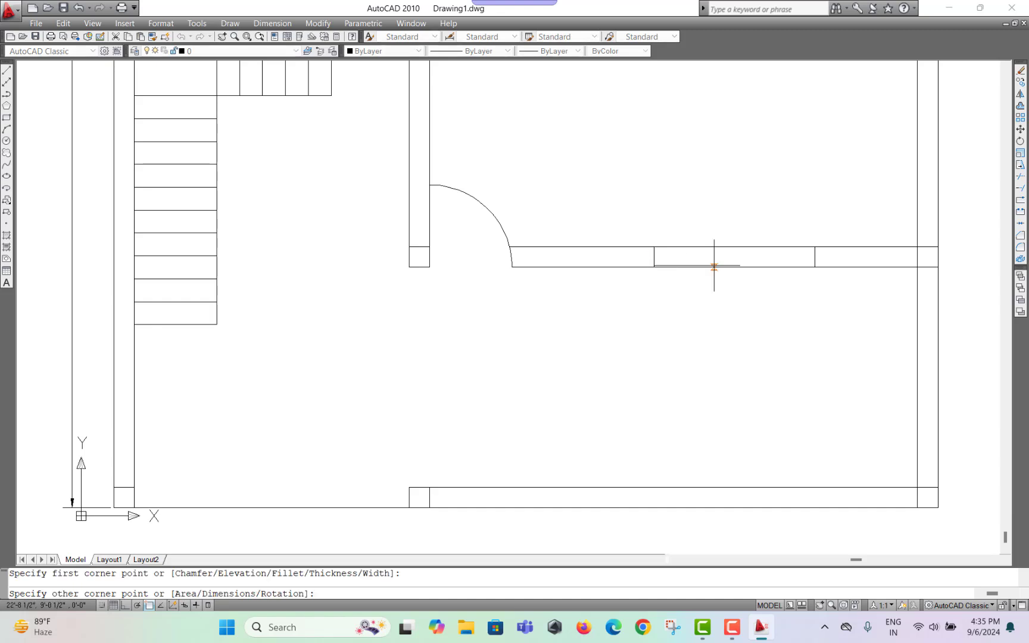
key(Escape)
Draw a 3' radius circle at the upper-left corner of the lower-right room for a second door swing
scroll(671, 310, down, 3)
middle_drag(671, 310, 611, 319)
middle_drag(558, 253, 565, 296)
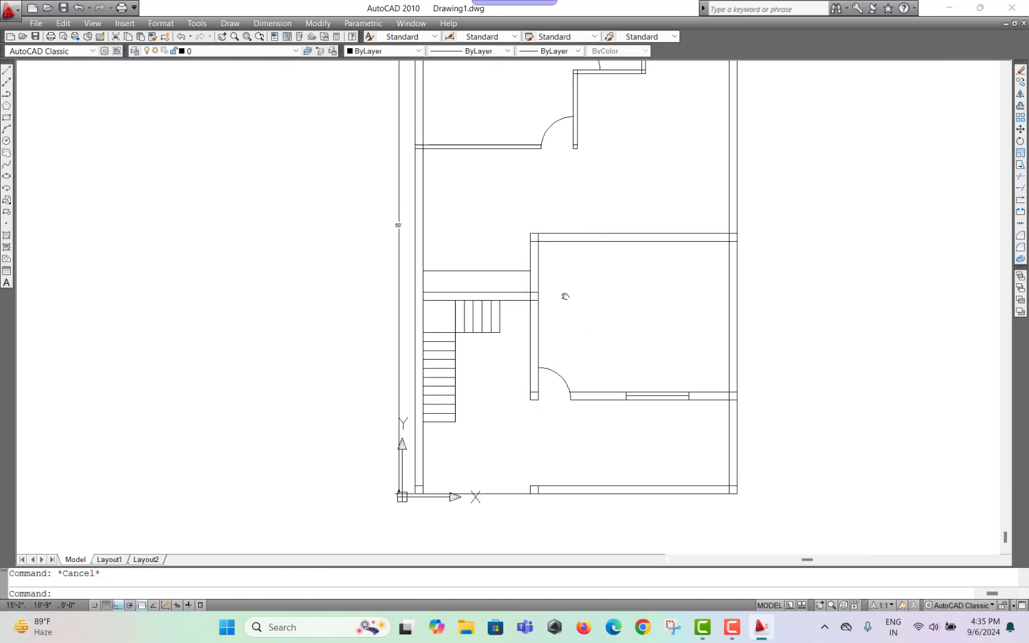
text(c)
key(Return)
scroll(557, 252, up, 2)
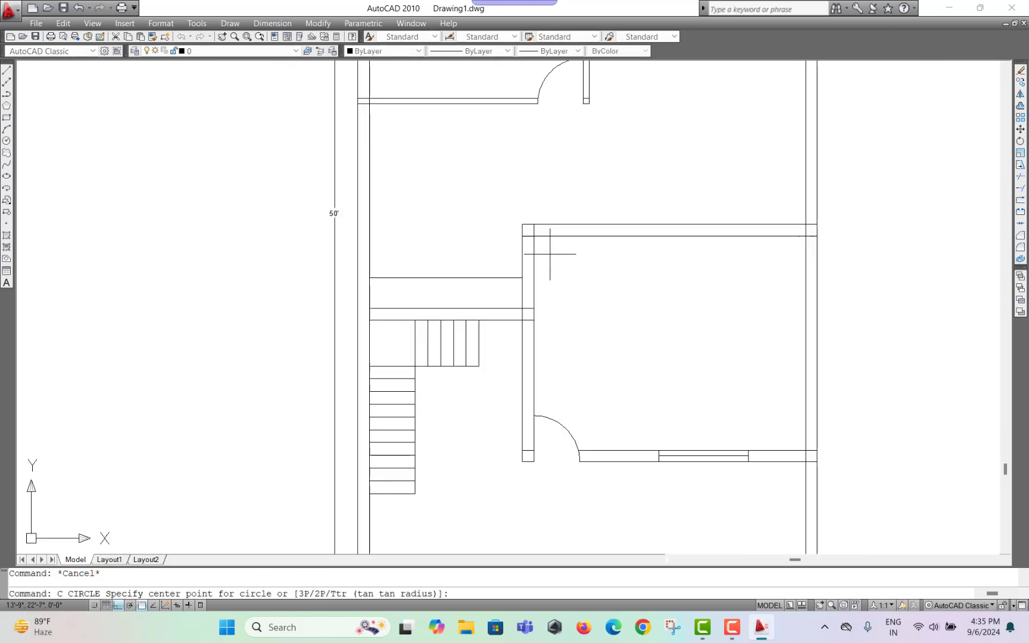
click(535, 224)
text(3')
key(Return)
key(Escape)
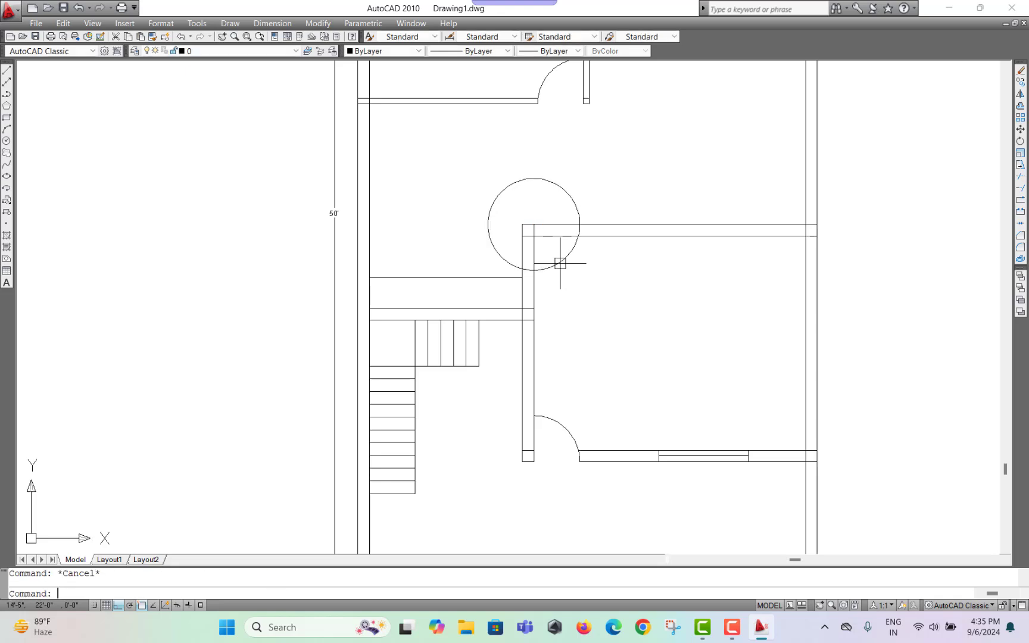
Trim the circle and wall lines into a door opening with its swing in the room's top wall
text(tr)
key(Return)
key(Return)
click(558, 160)
click(555, 238)
scroll(526, 271, up, 3)
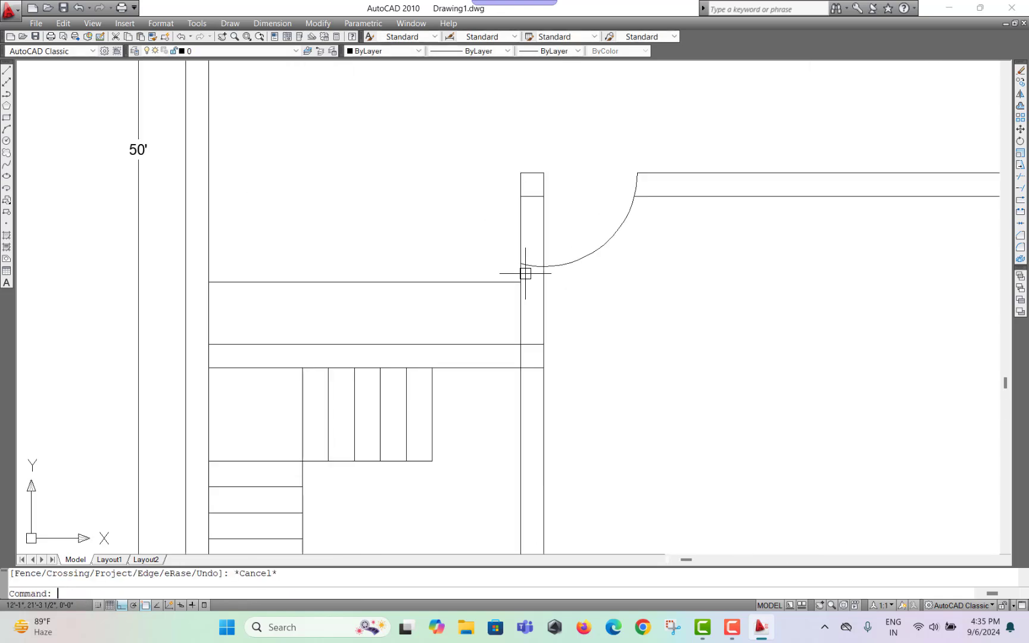
scroll(545, 322, down, 5)
middle_drag(648, 287, 594, 288)
key(Escape)
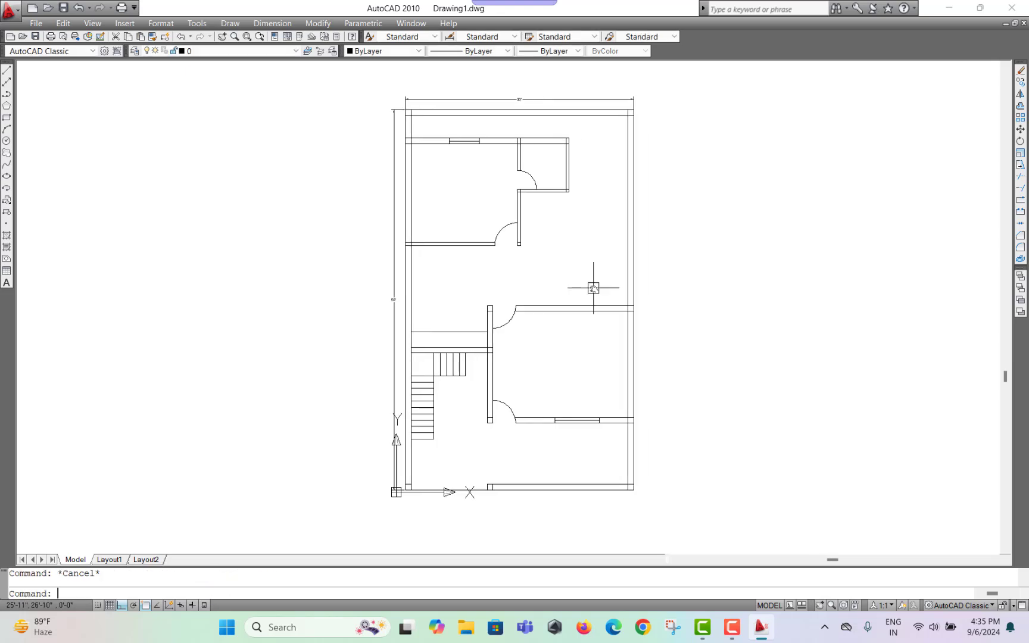
Create two new layers named WALL and DOOR
text(LA)
key(Return)
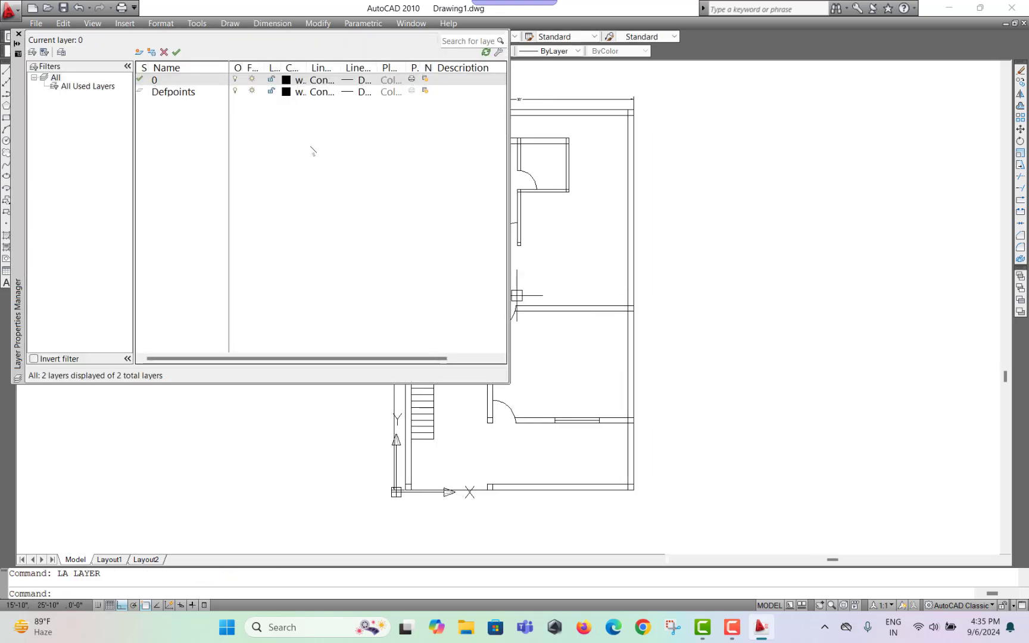
click(139, 52)
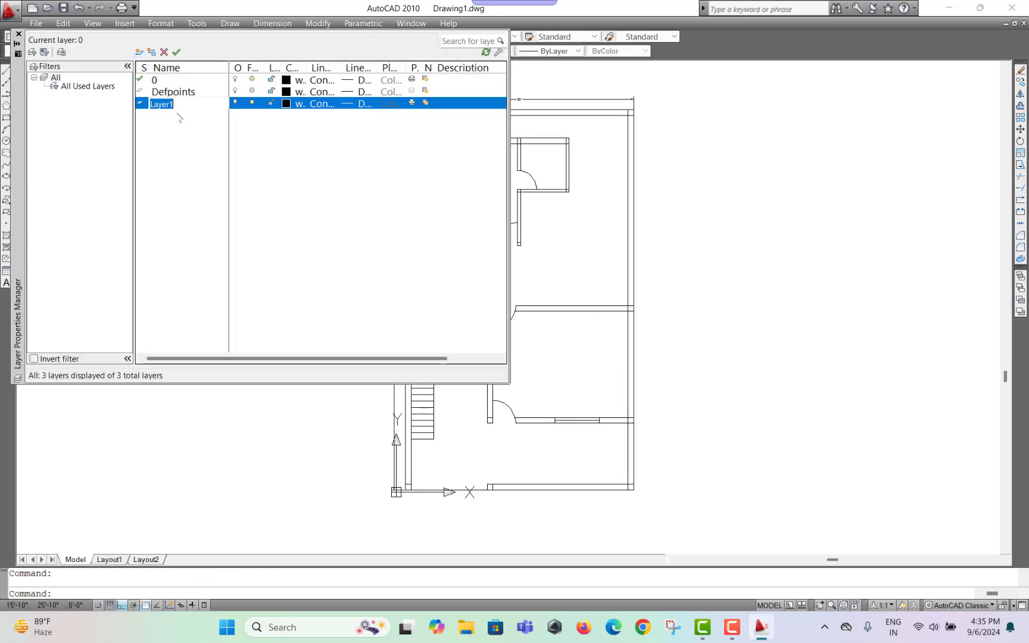
text(WALL)
key(Return)
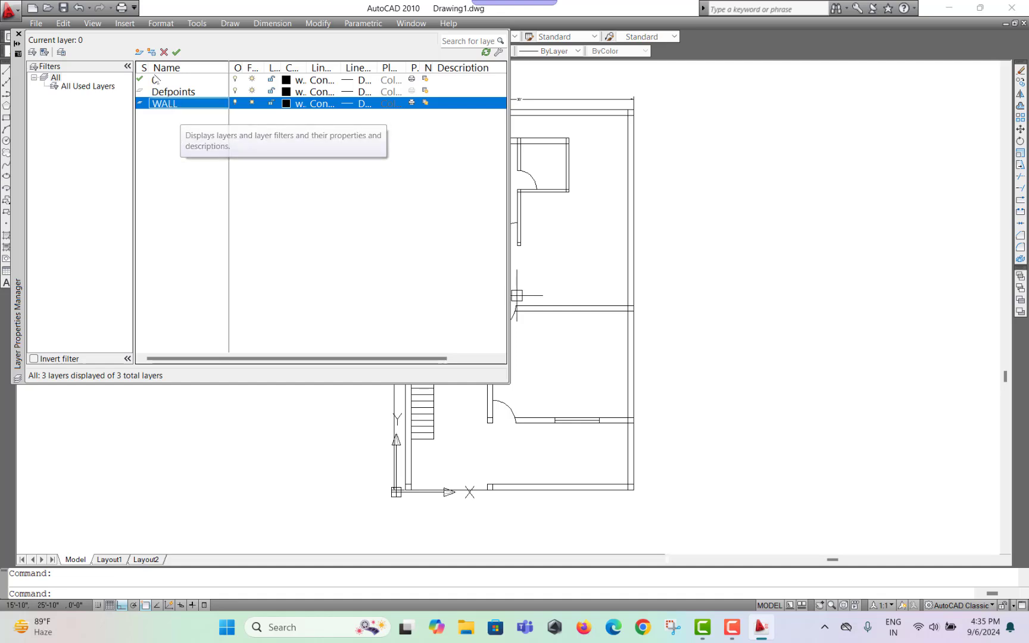
click(143, 53)
text(DOOR)
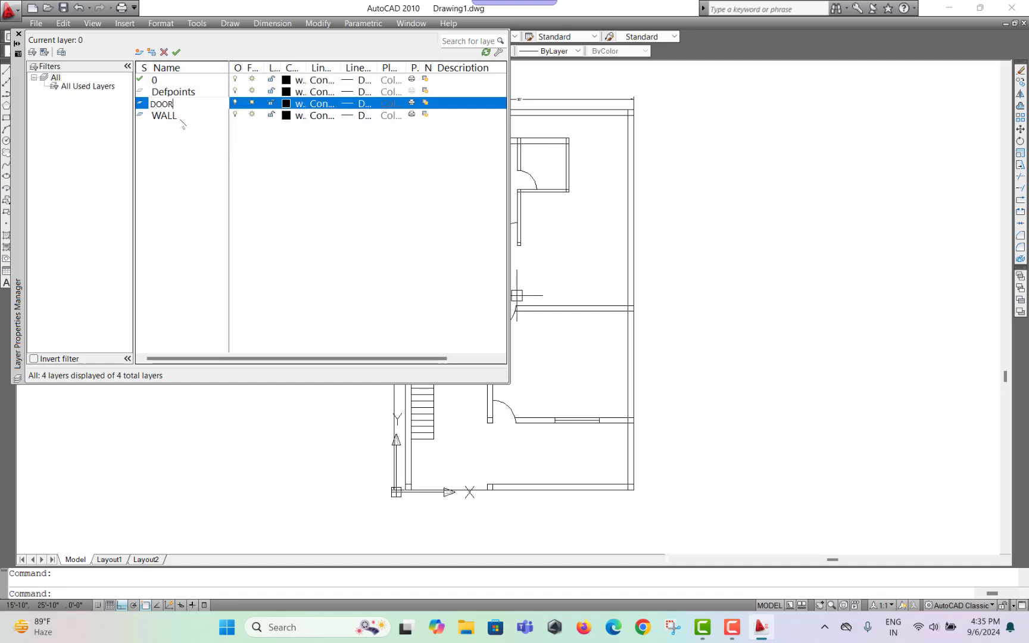
key(Return)
Set the WALL layer's color to red, index color 10, and close the layer manager
click(287, 115)
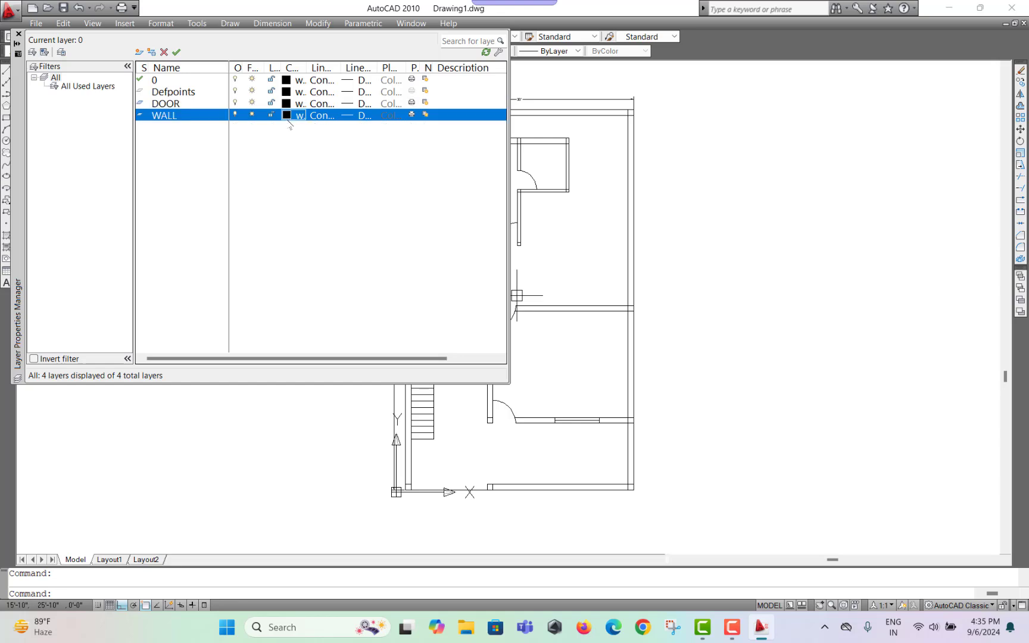
click(436, 266)
click(533, 416)
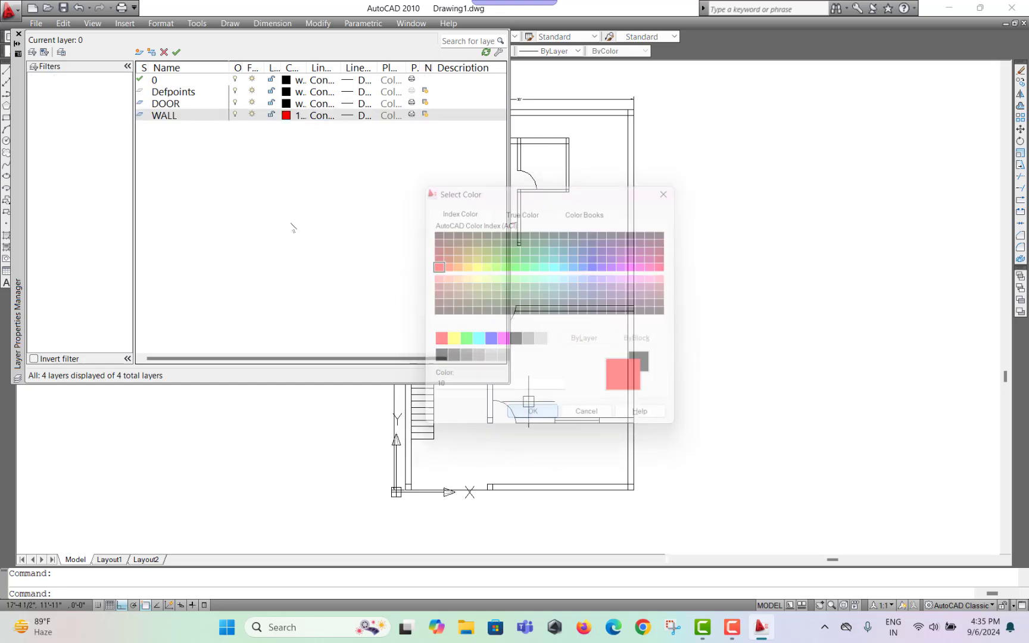
click(19, 34)
Assign the entire house plan, including its dimensions, to the WALL layer
scroll(640, 191, down, 2)
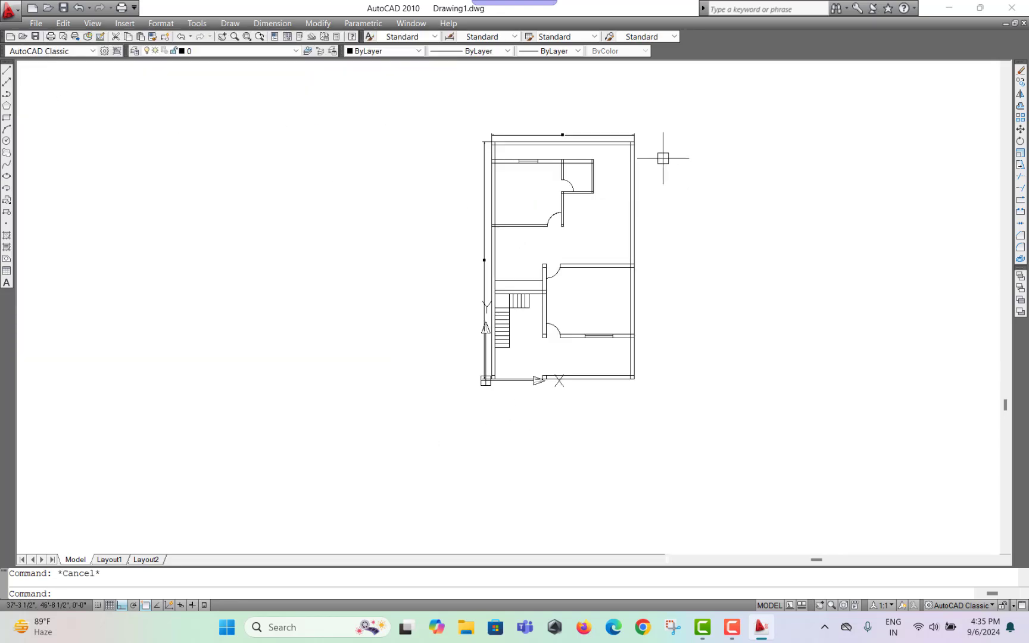
click(659, 129)
click(461, 365)
click(238, 50)
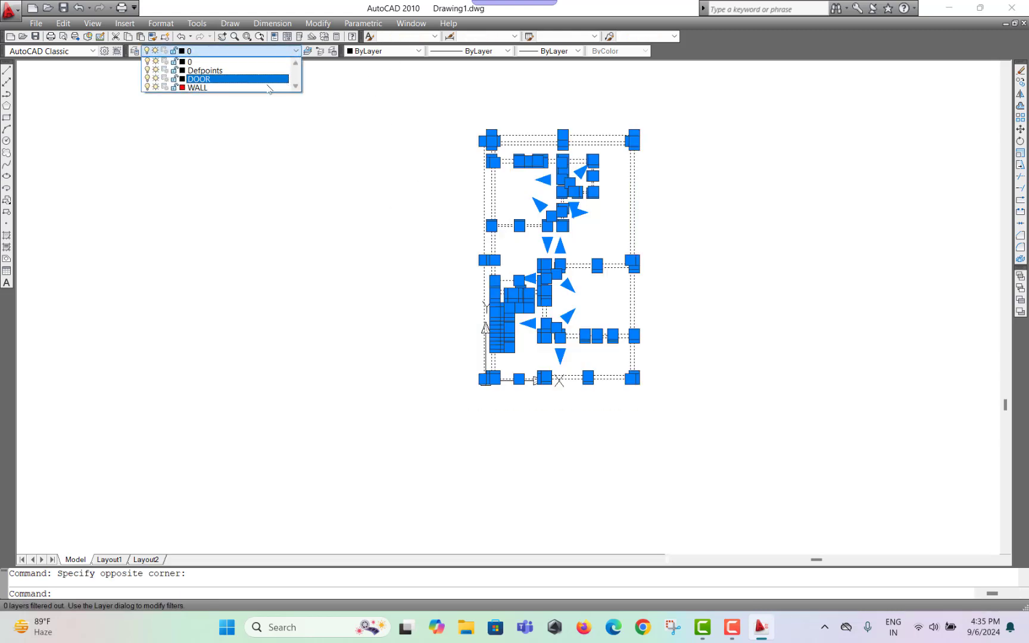
click(208, 82)
key(Escape)
Add a vertical linear dimension for the upper-left room's inside length, placed outside its left wall
scroll(547, 189, up, 2)
middle_drag(573, 278, 610, 137)
scroll(614, 179, up, 2)
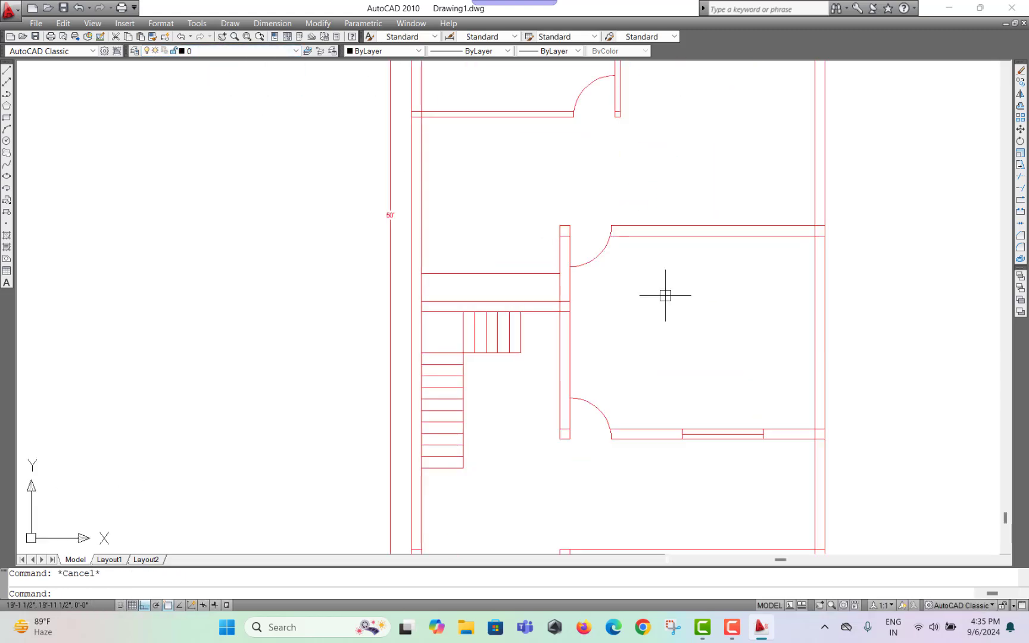
middle_drag(666, 295, 569, 375)
middle_drag(582, 261, 559, 458)
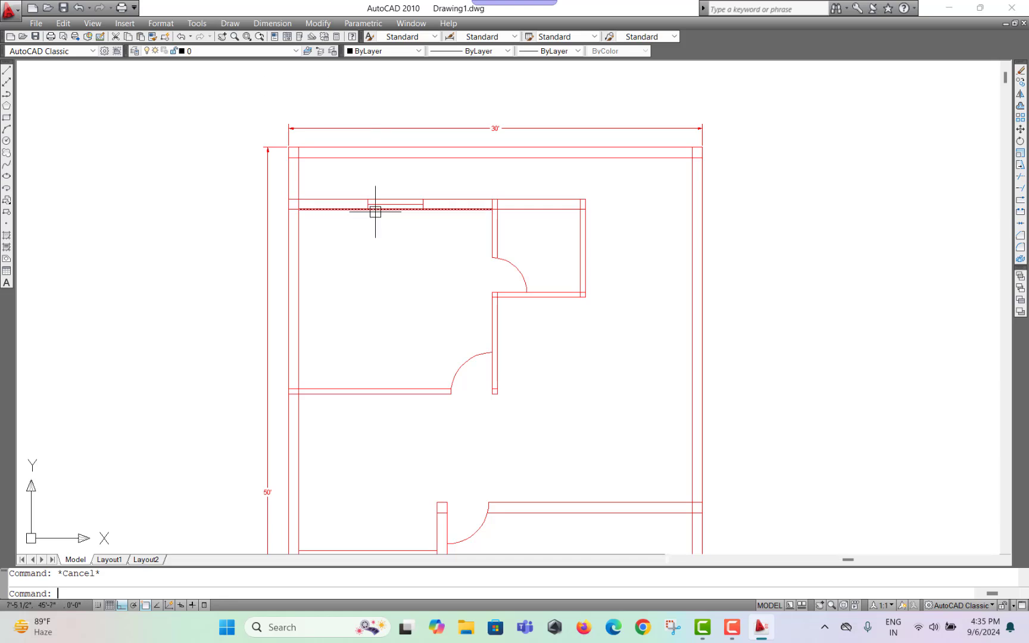
text(DLI)
key(Return)
scroll(351, 243, up, 4)
click(249, 172)
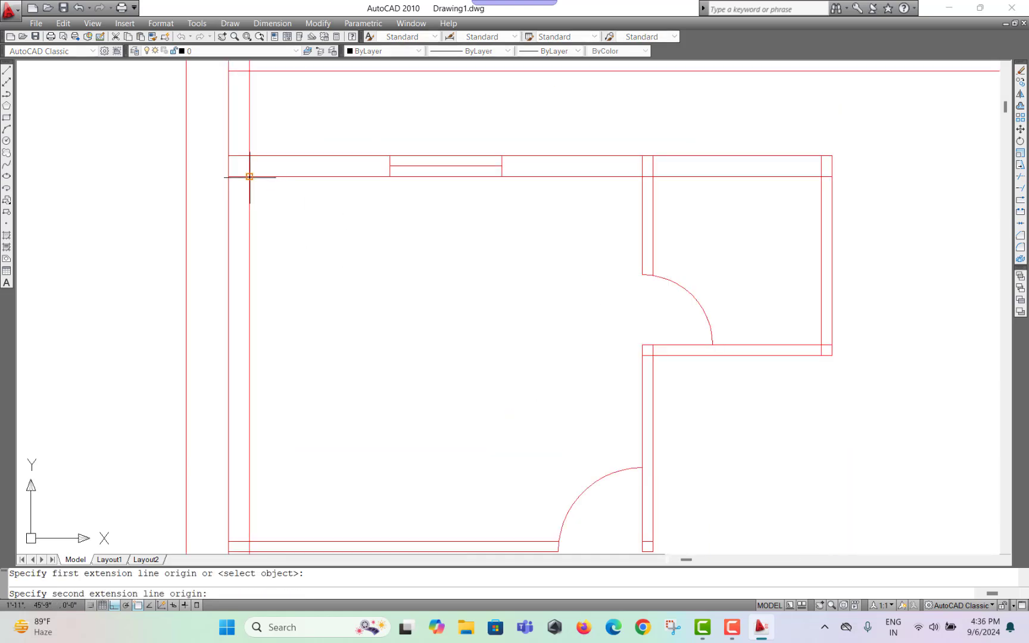
scroll(356, 377, down, 3)
click(358, 404)
scroll(341, 335, up, 3)
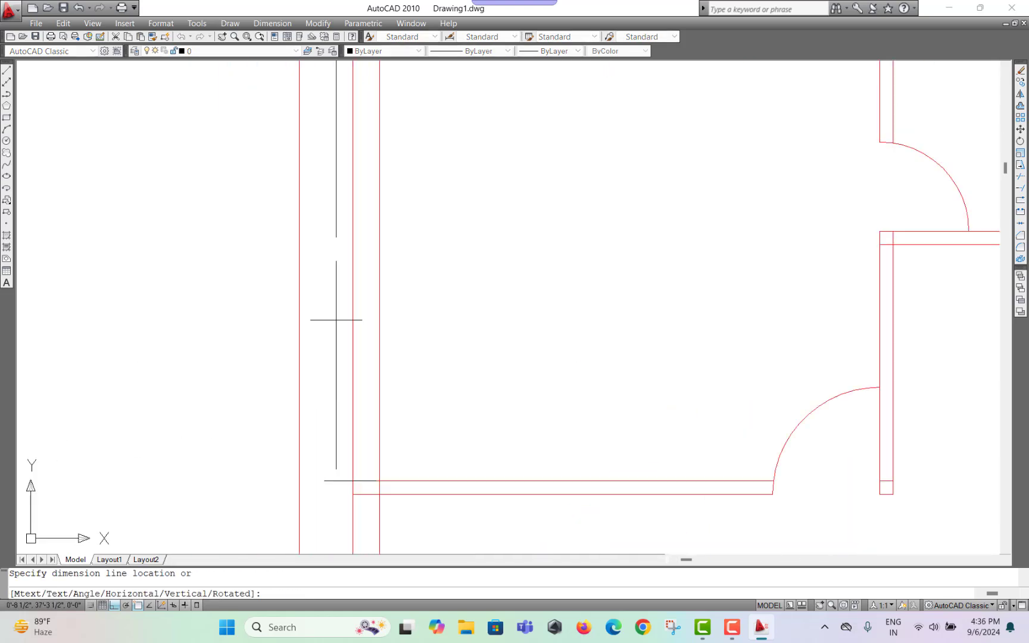
click(326, 307)
scroll(464, 345, down, 5)
scroll(370, 305, up, 2)
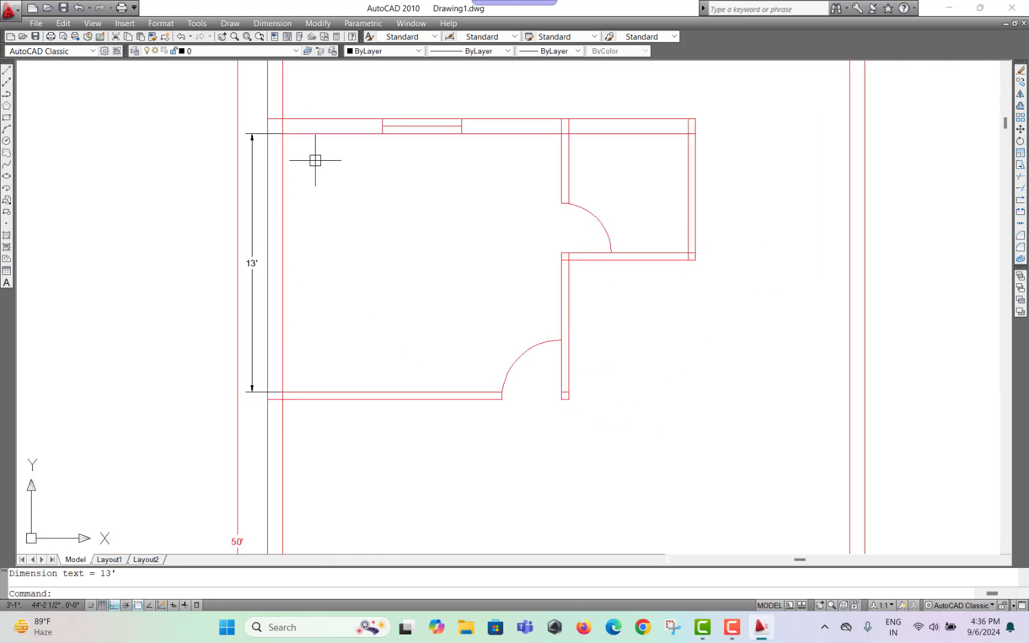
key(Escape)
Add a two-line multiline text label "BED ROOM" and "14'X 13'" in the upper-left room, with a text height of 4"
text(MT)
key(Return)
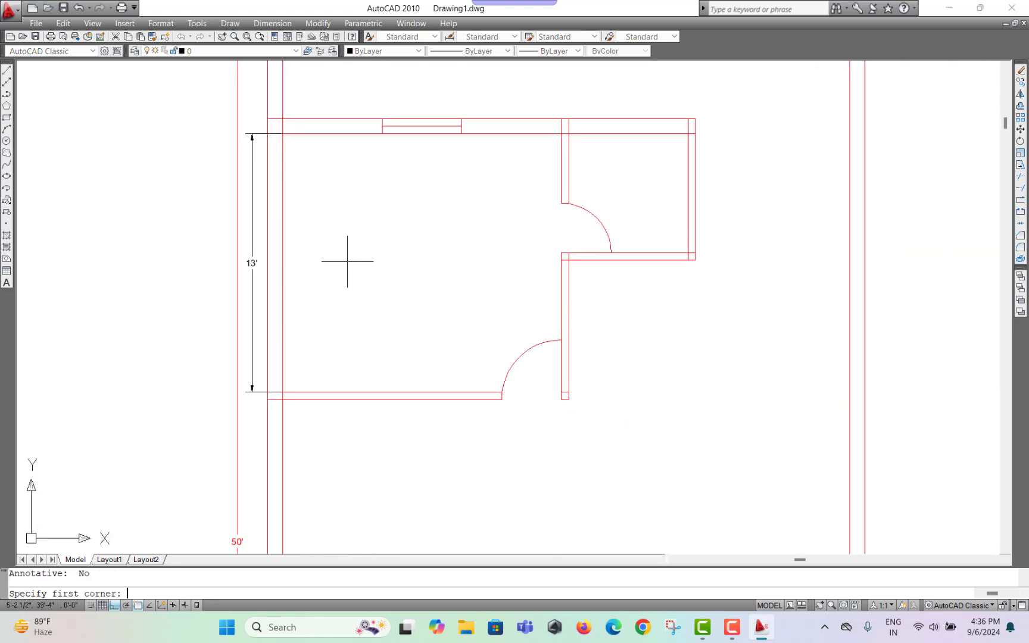
click(351, 230)
scroll(432, 274, up, 2)
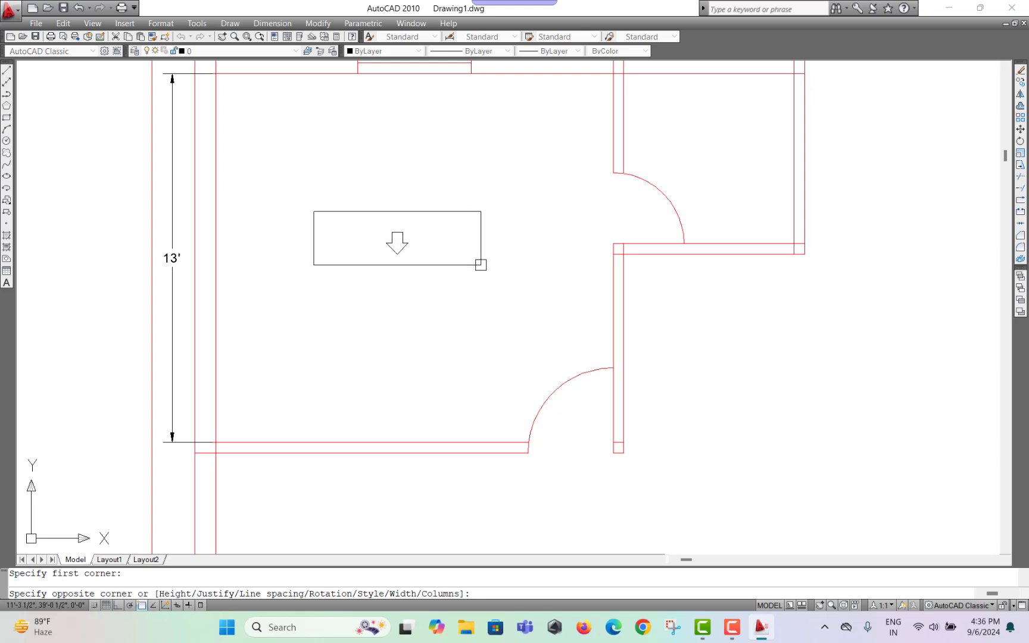
click(480, 265)
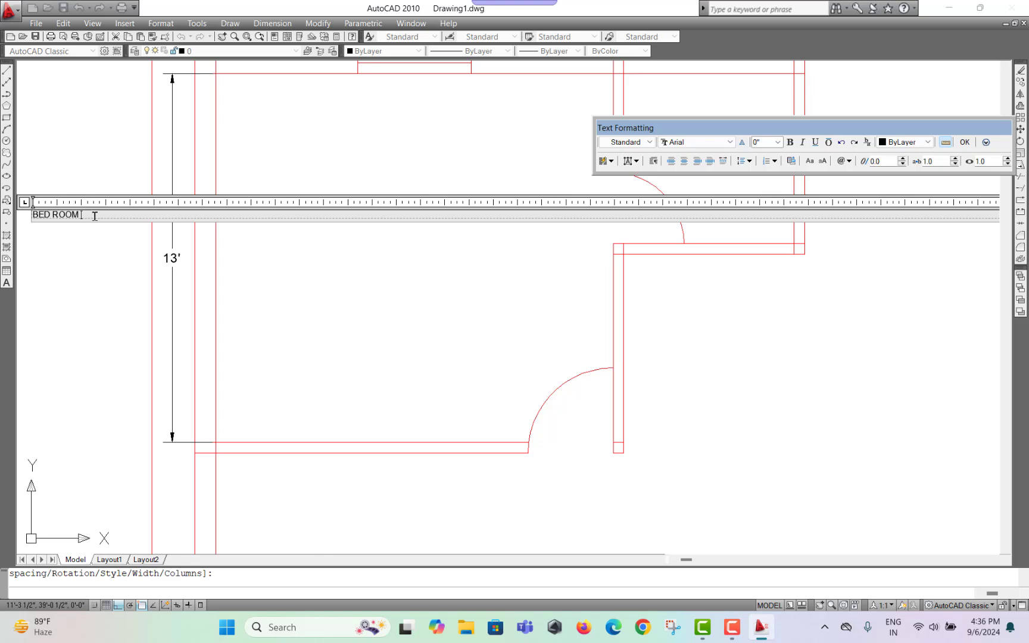
key(Return)
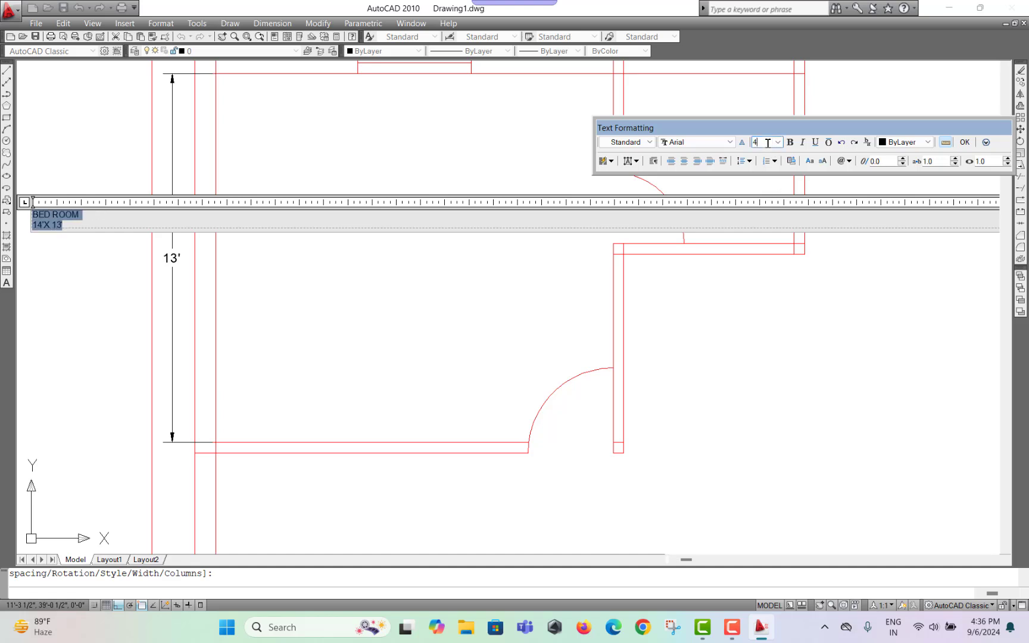
text(")
key(Return)
click(965, 145)
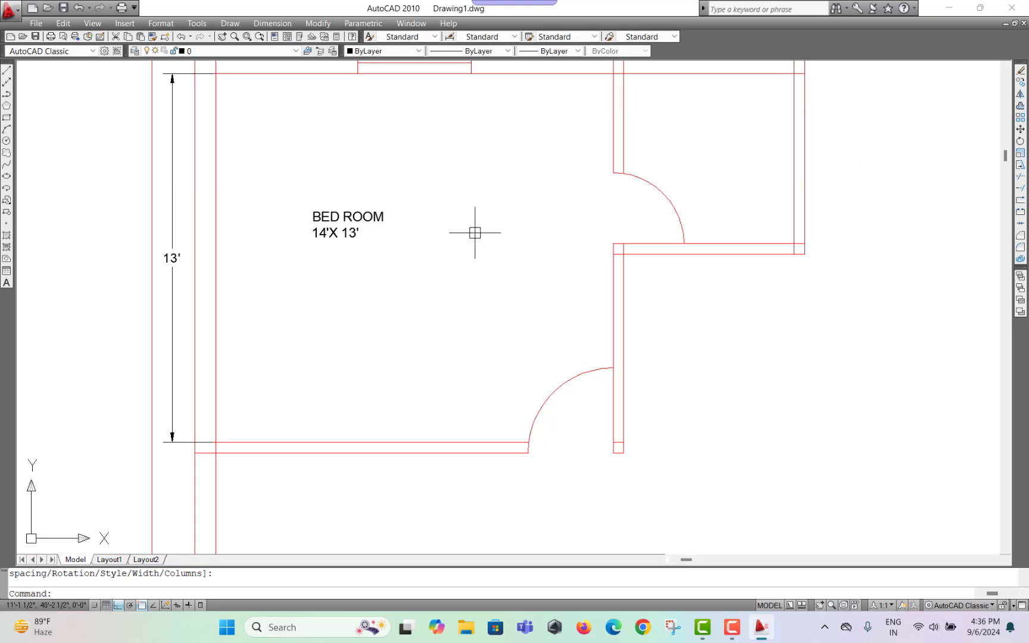
Copy the BED ROOM label into the lower-right room and the small room beside the bedroom
scroll(474, 230, down, 3)
text(o)
key(Return)
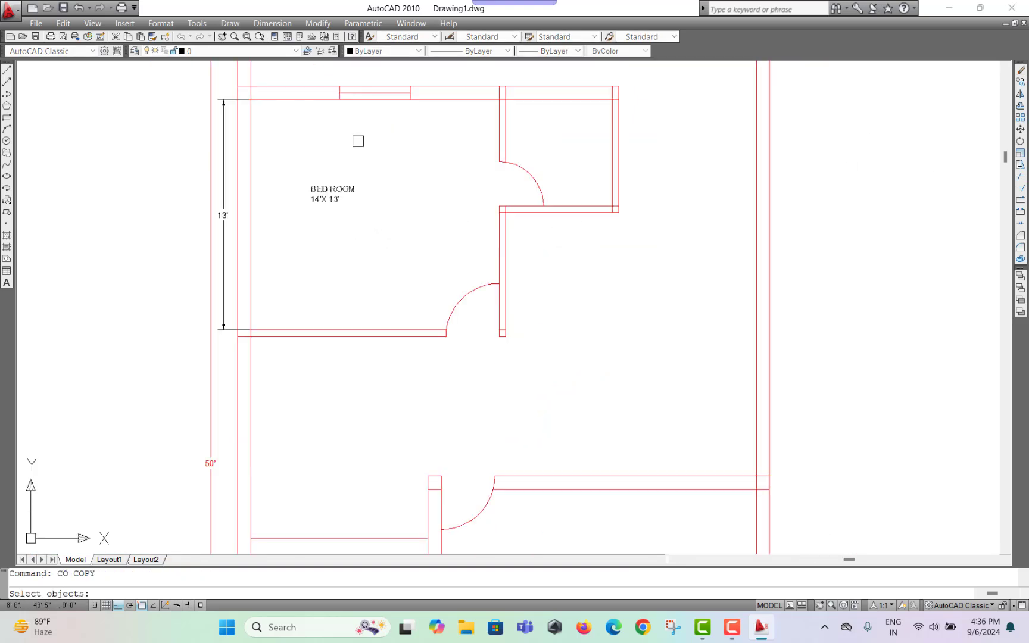
click(332, 189)
key(Return)
click(317, 178)
middle_drag(566, 337, 456, 173)
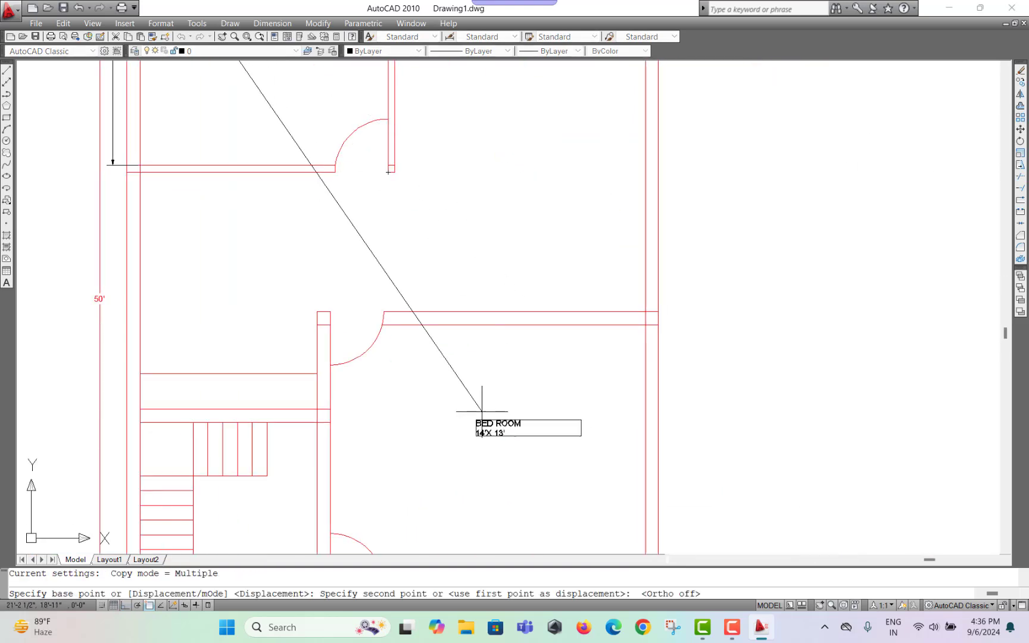
click(453, 435)
middle_drag(439, 225, 440, 439)
scroll(480, 276, up, 2)
click(421, 133)
key(Escape)
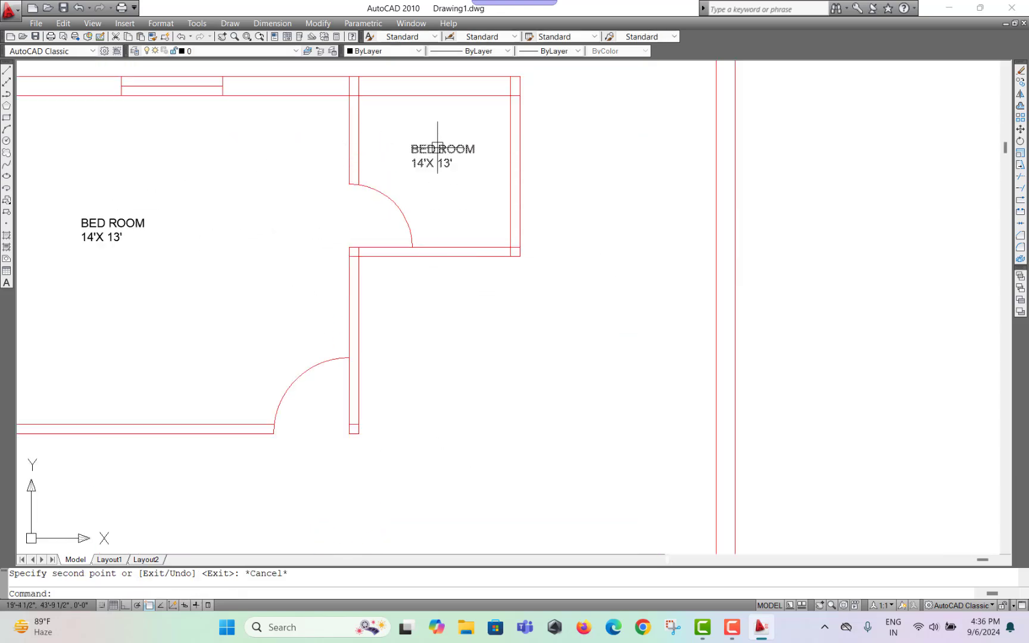
Change the first line of the small room's copied label to "toilet"
double_click(439, 149)
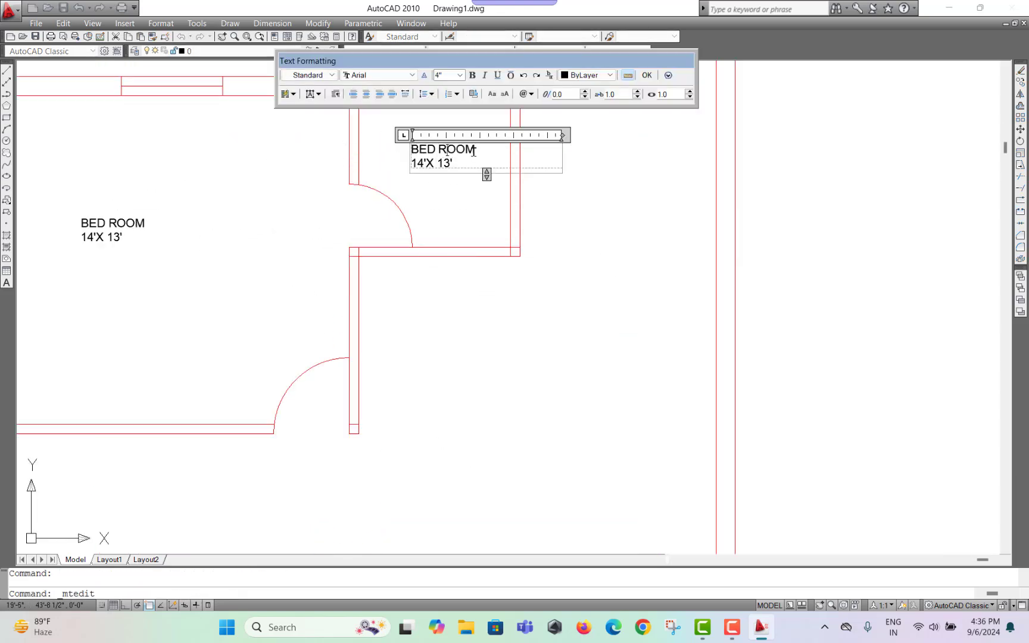
drag(473, 151, 406, 146)
text(toilet)
click(544, 237)
Replace the first line of the lower-right room's copied label with "DRAWING", keeping the size on its own line
scroll(453, 386, down, 4)
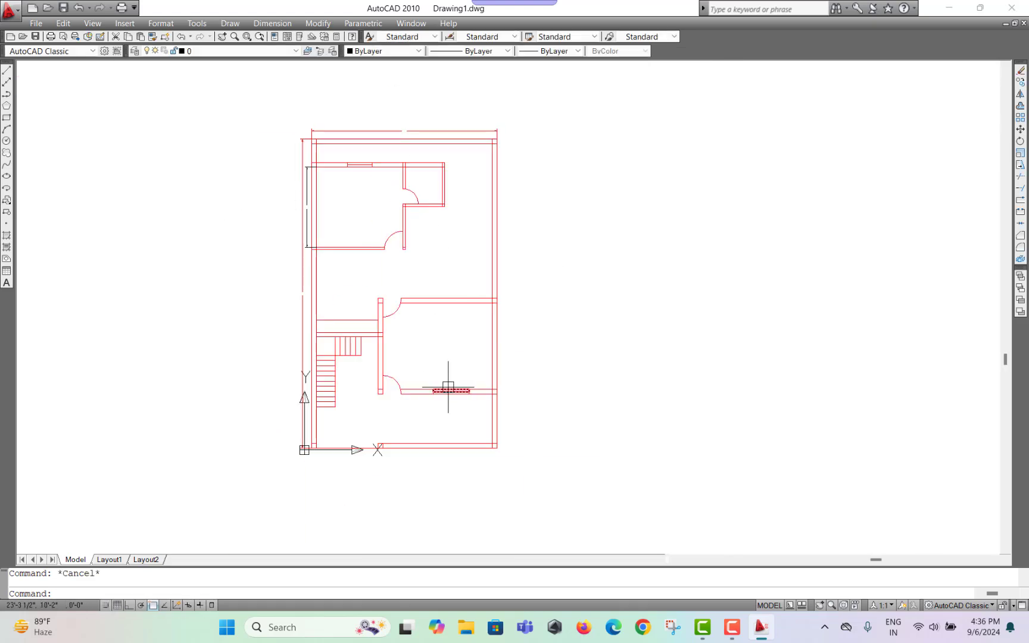
scroll(386, 305, up, 6)
click(415, 316)
double_click(415, 316)
text(DD ROOM)
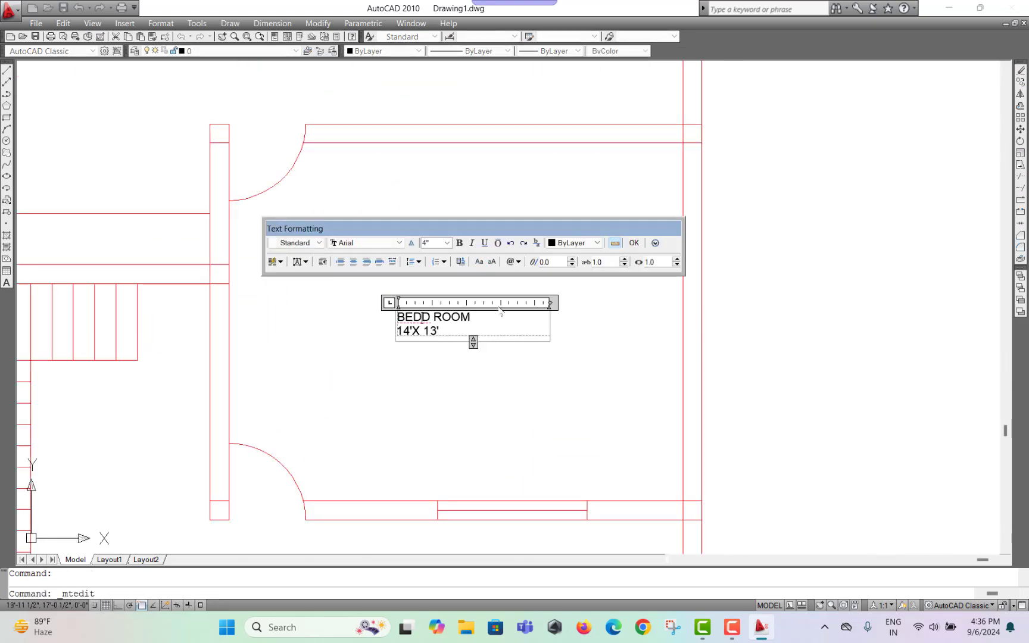
triple_click(486, 314)
text(D)
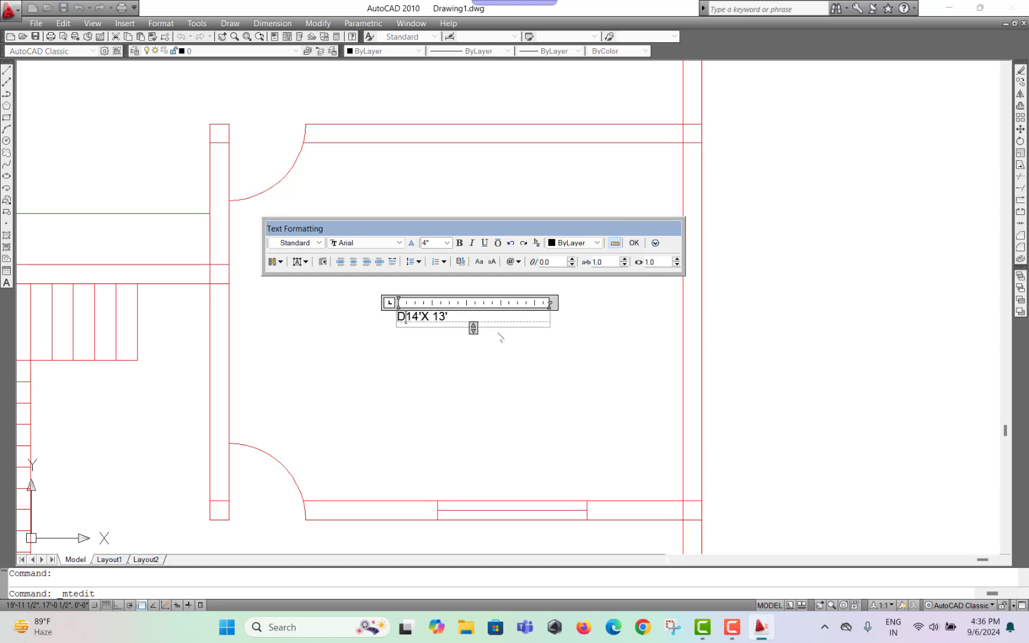
text(RAWING)
key(Return)
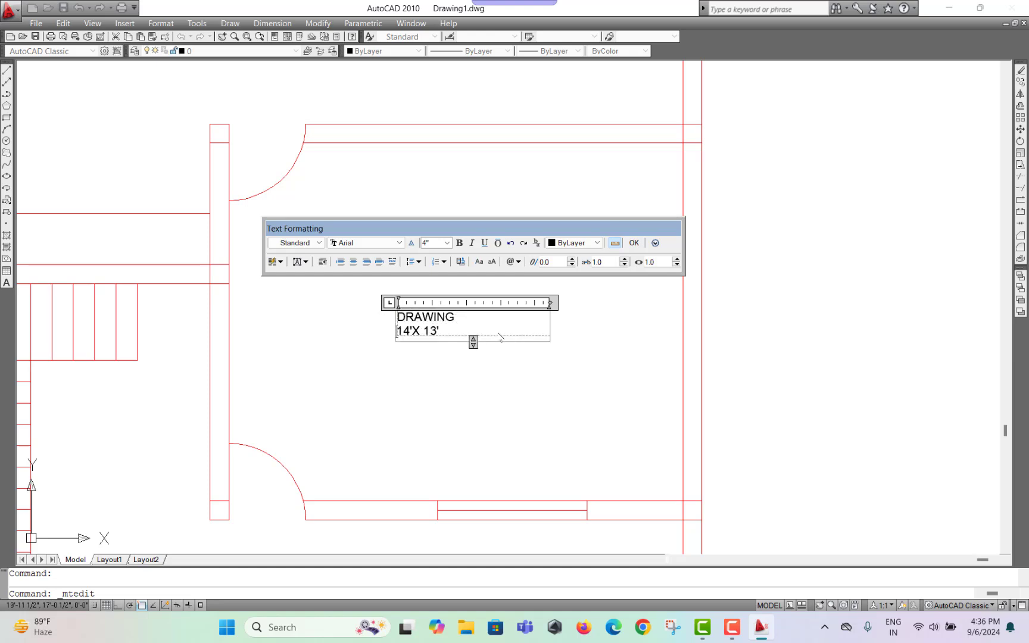
click(635, 243)
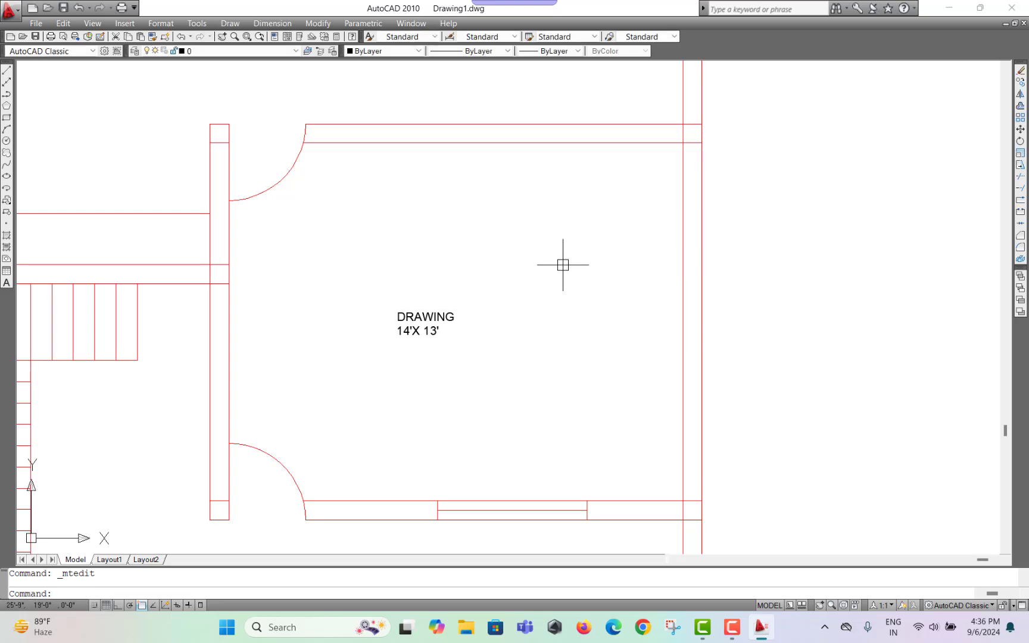
Hatch the plan's top, left and right outer walls with the ANSI31 pattern at scale 1.0
scroll(563, 268, down, 3)
text(H)
key(Return)
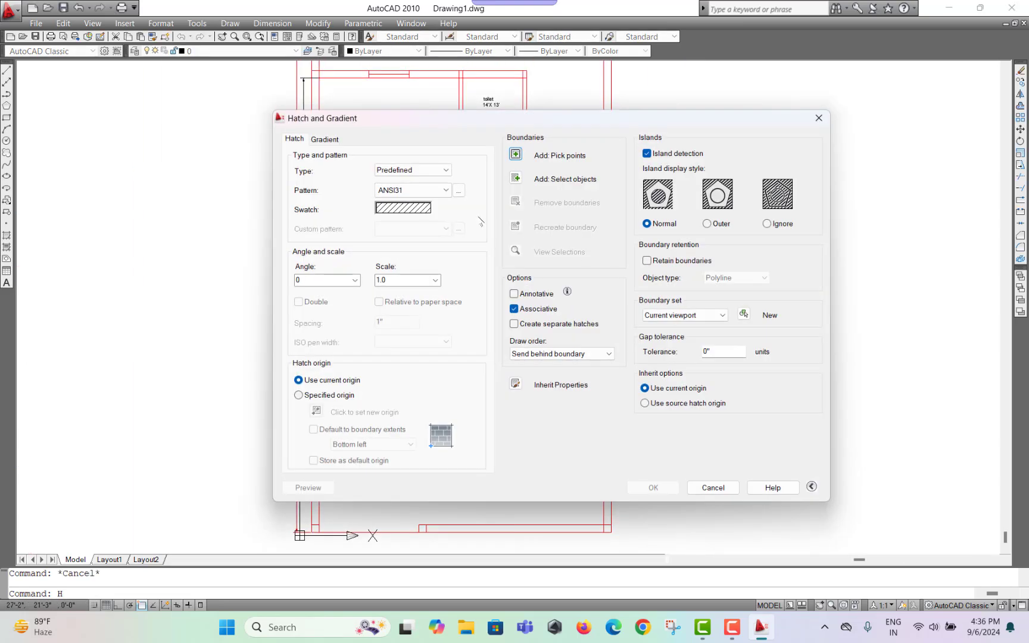
click(516, 156)
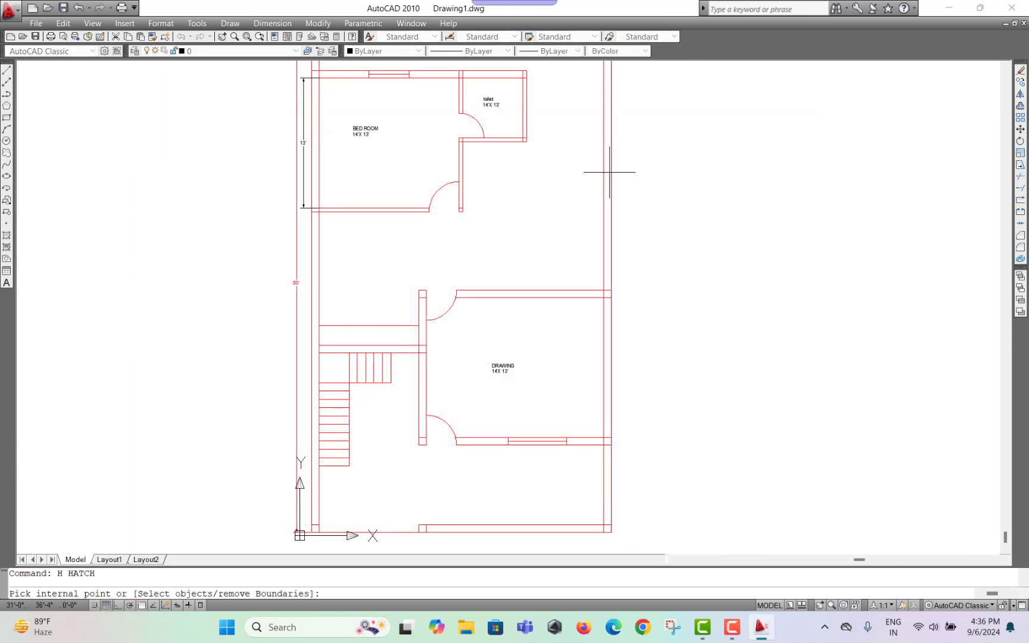
middle_drag(601, 168, 590, 227)
click(588, 213)
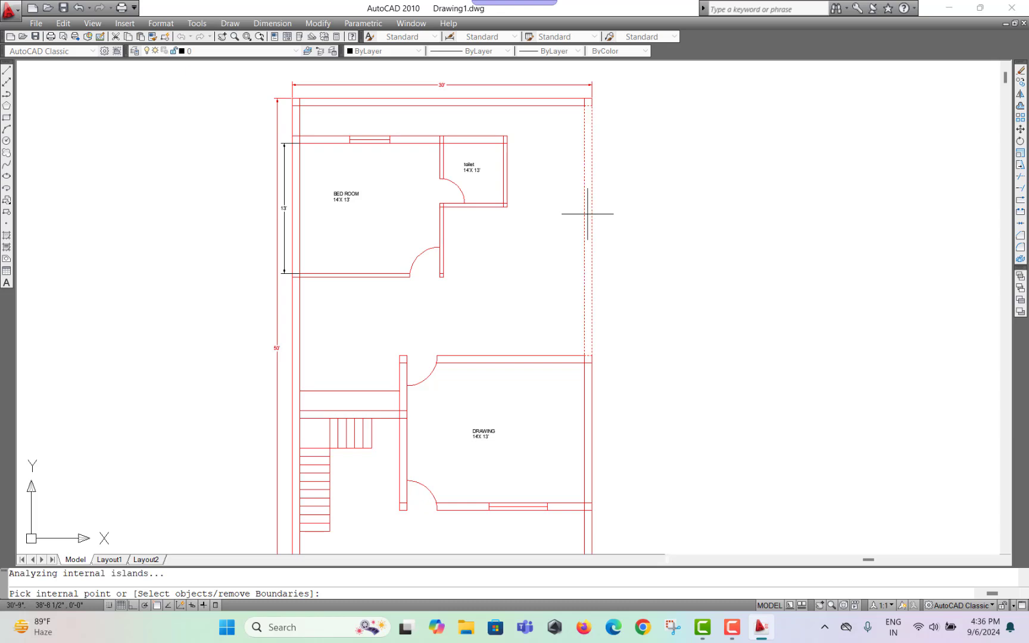
click(413, 102)
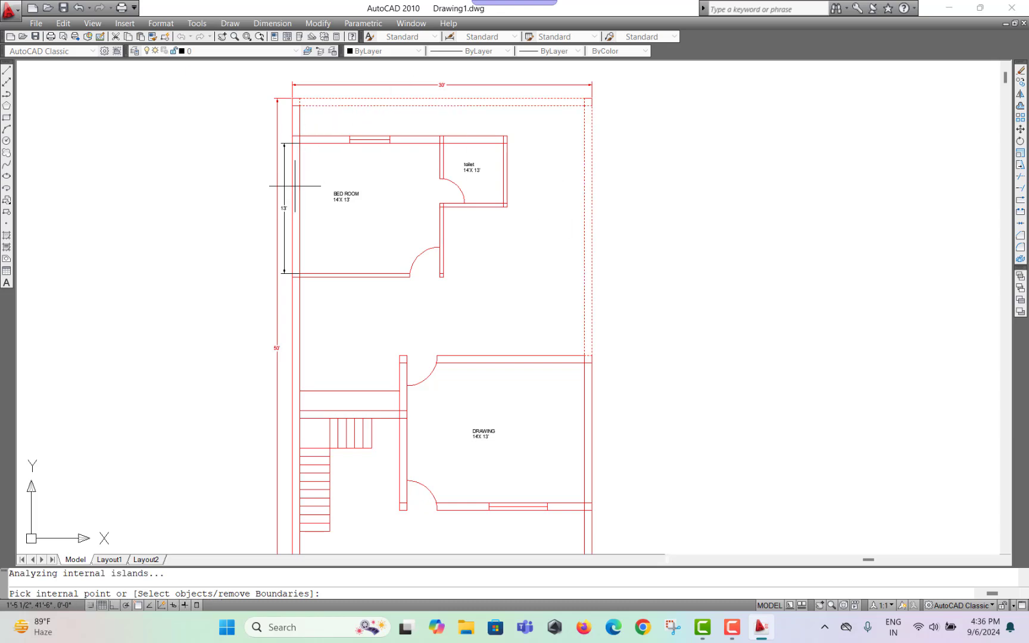
middle_drag(297, 334, 322, 291)
click(322, 291)
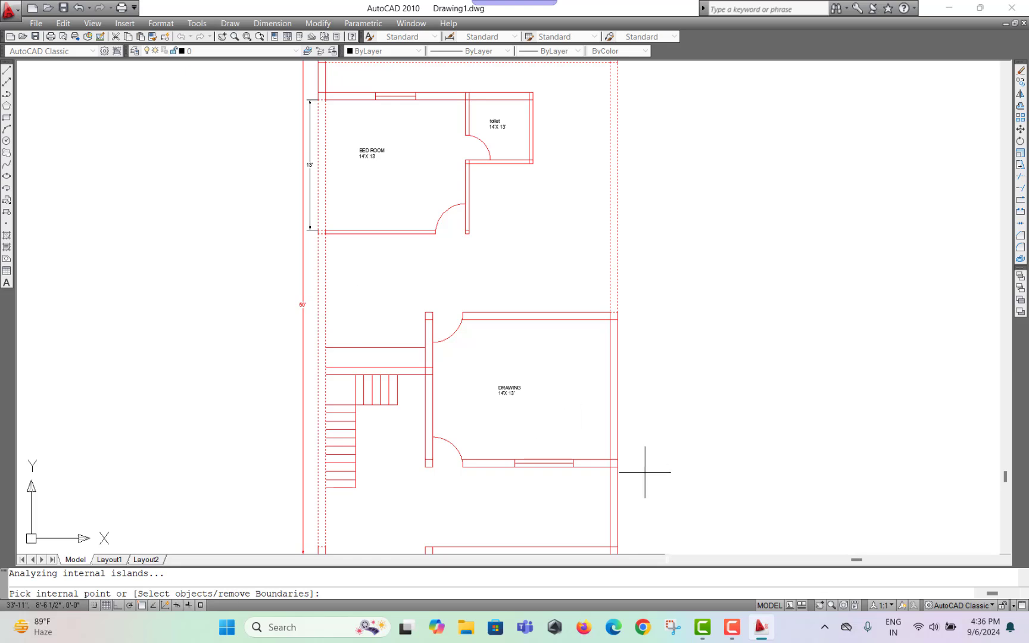
middle_drag(612, 420, 619, 328)
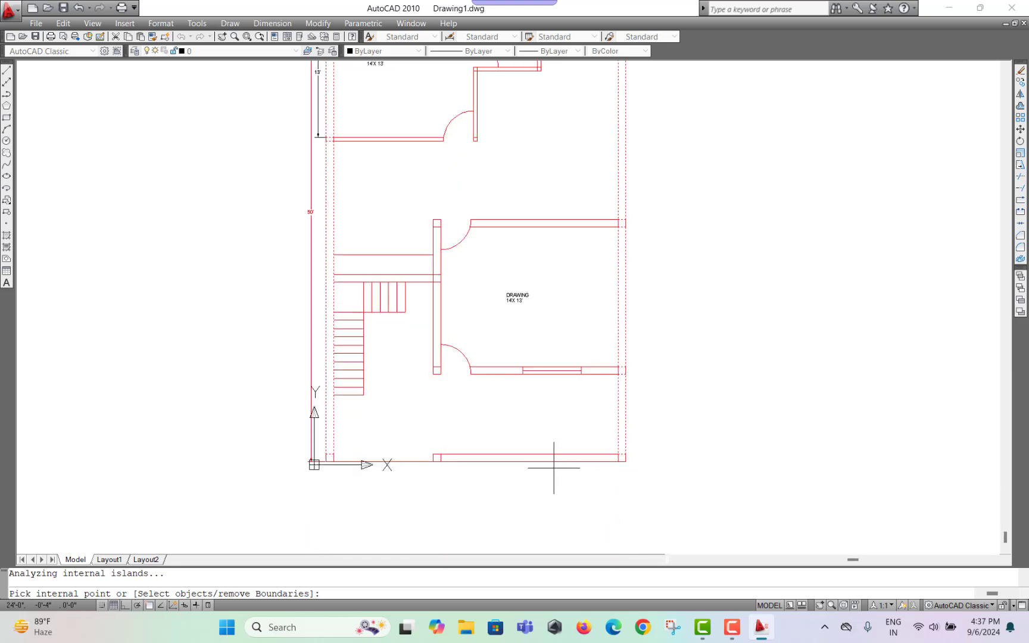
scroll(552, 459, down, 2)
scroll(409, 161, up, 1)
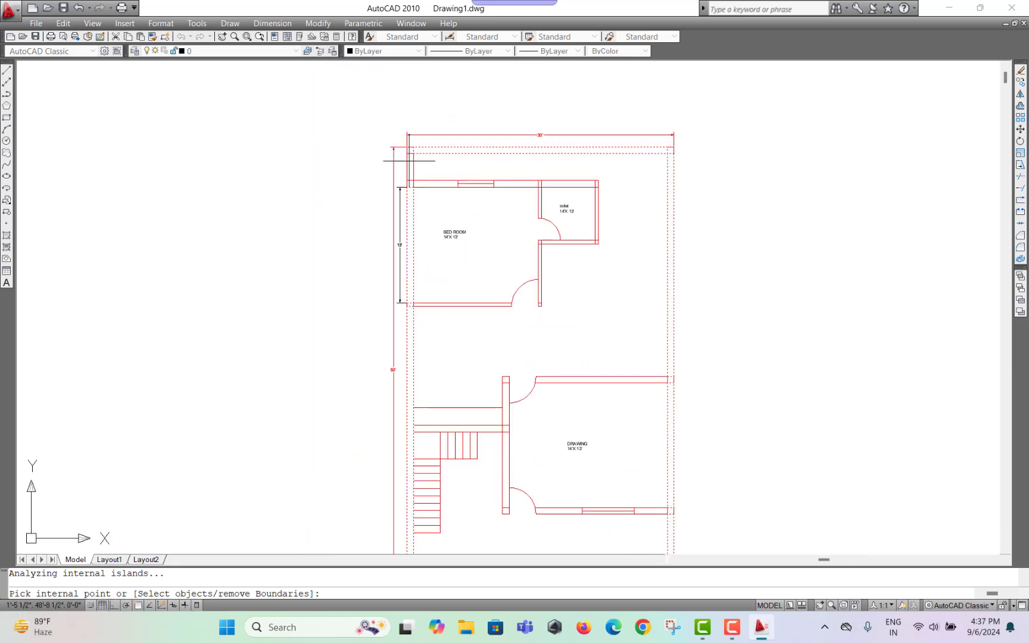
key(Return)
click(653, 487)
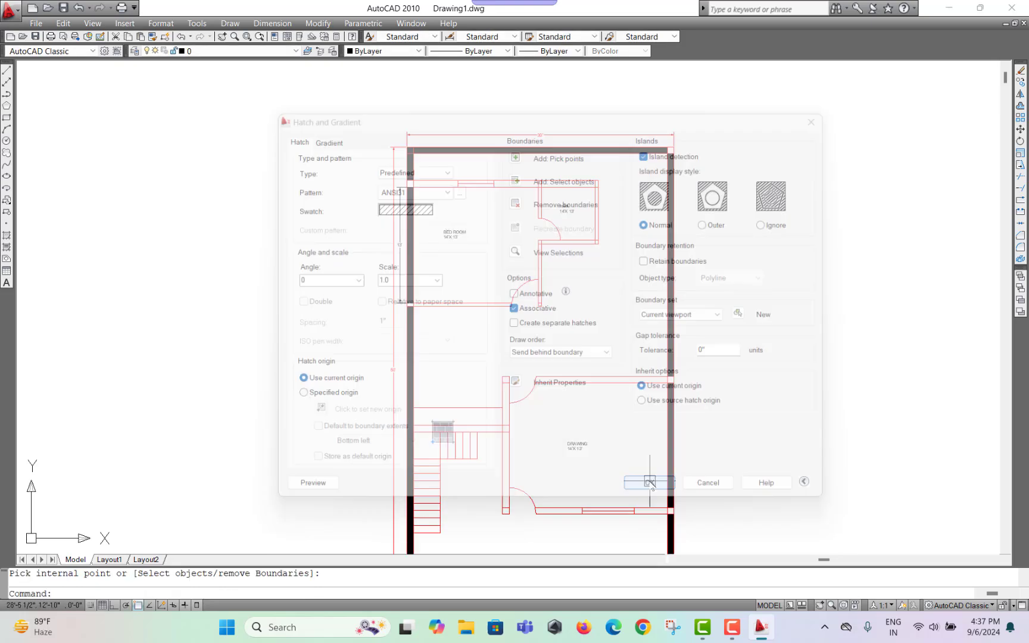
mouse_move(553, 338)
middle_down()
mouse_move(541, 242)
mouse_move(530, 310)
middle_up()
scroll(495, 224, up, 2)
middle_drag(494, 225, 505, 251)
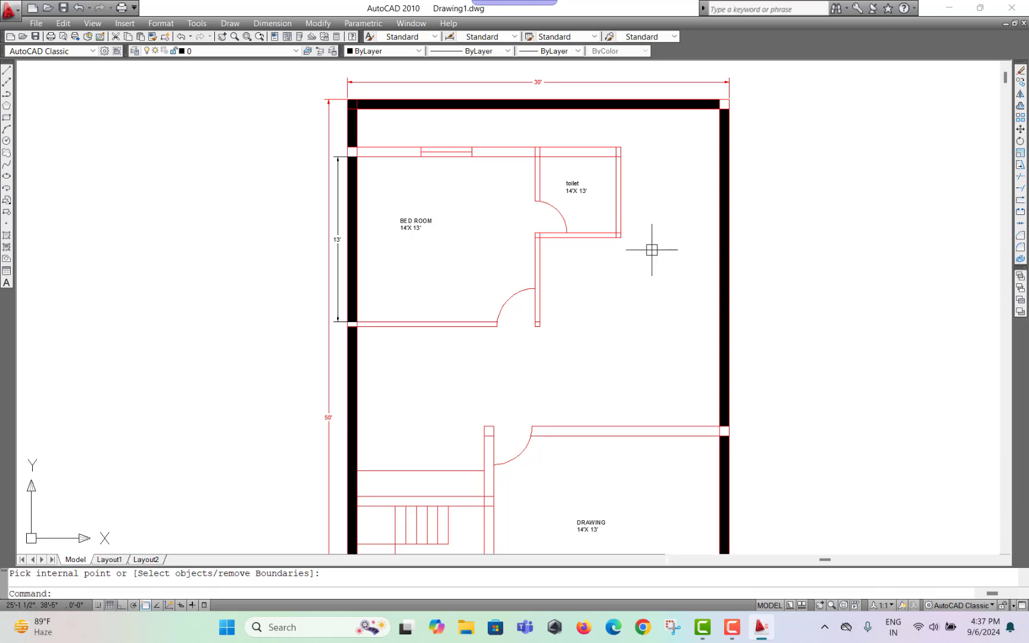
middle_drag(651, 254, 621, 250)
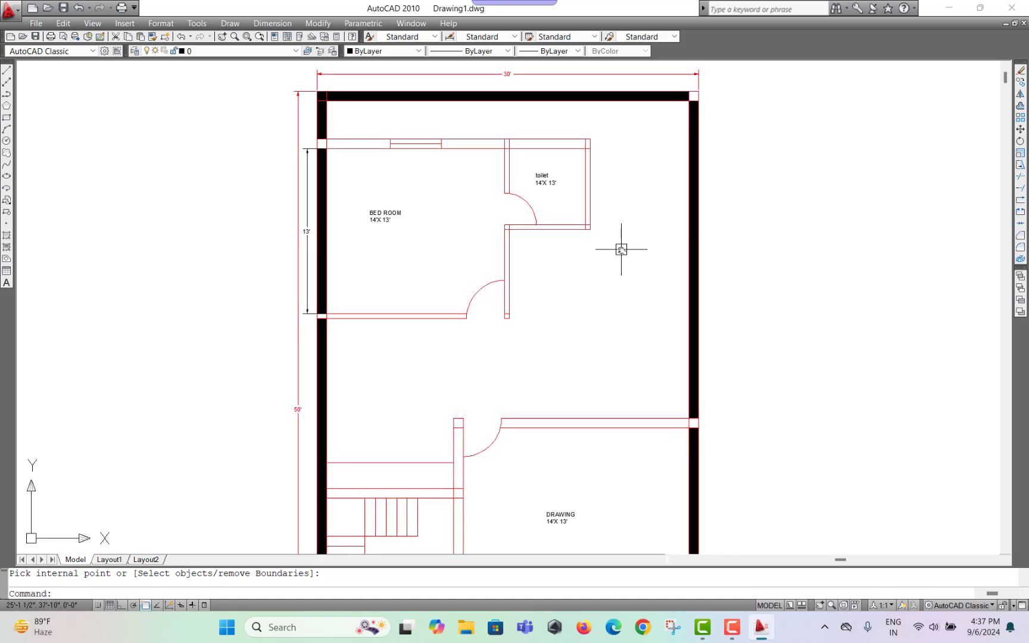
Start a plot using the DWG To PDF.pc3 plotter and the ISO A4 (210.00 x 297.00 MM) paper size
key(ctrl+p)
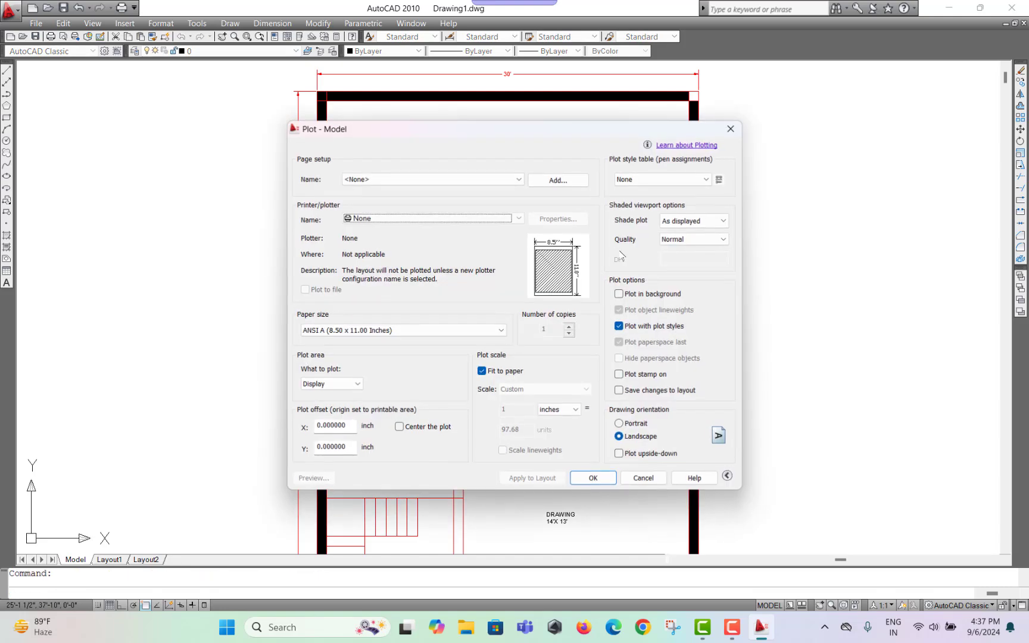
click(409, 181)
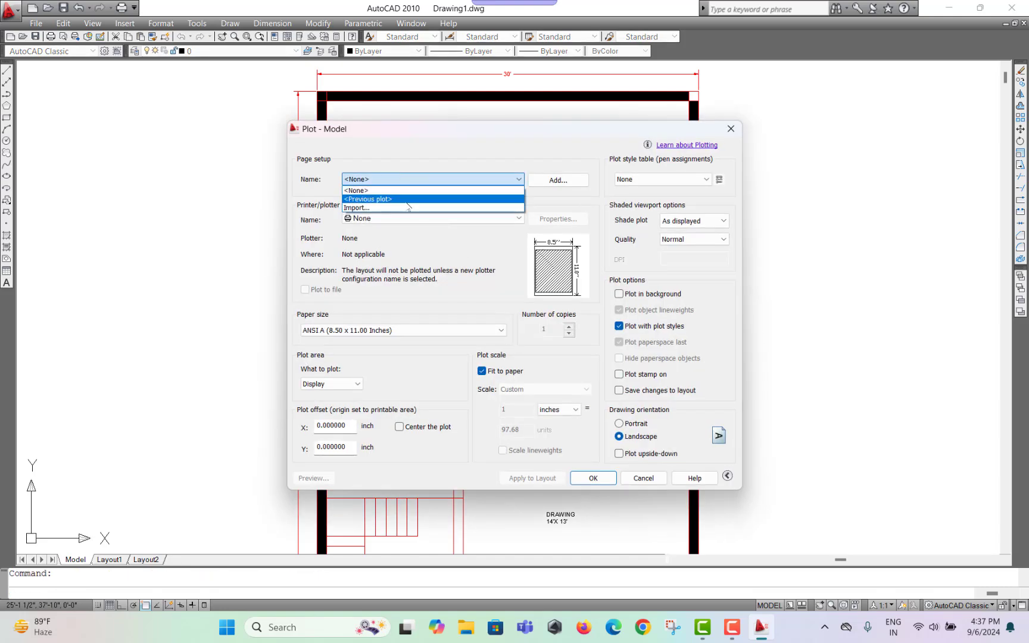
click(413, 230)
click(403, 221)
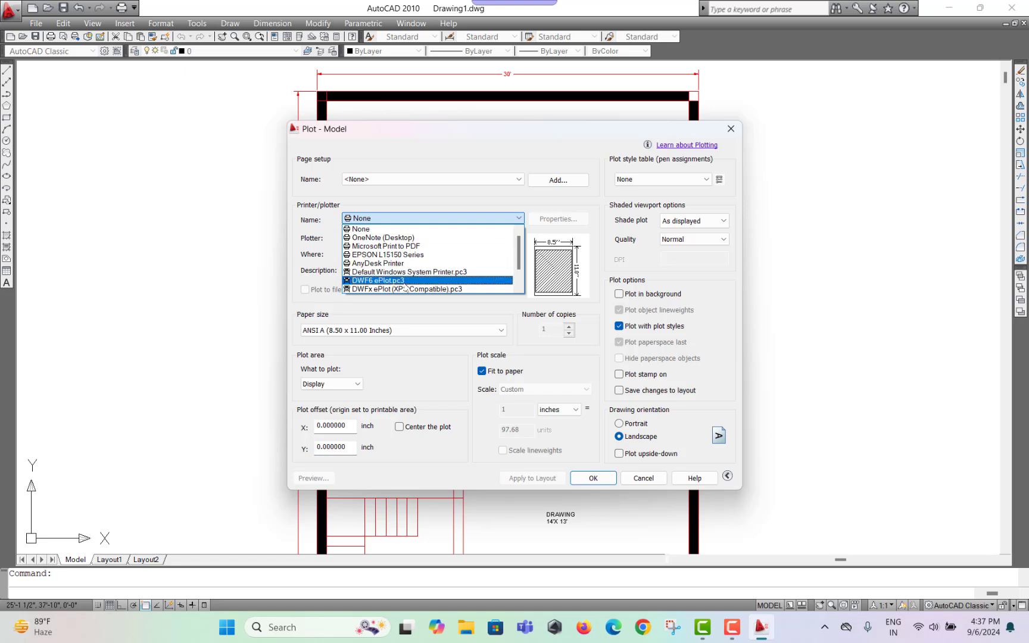
click(379, 280)
click(398, 220)
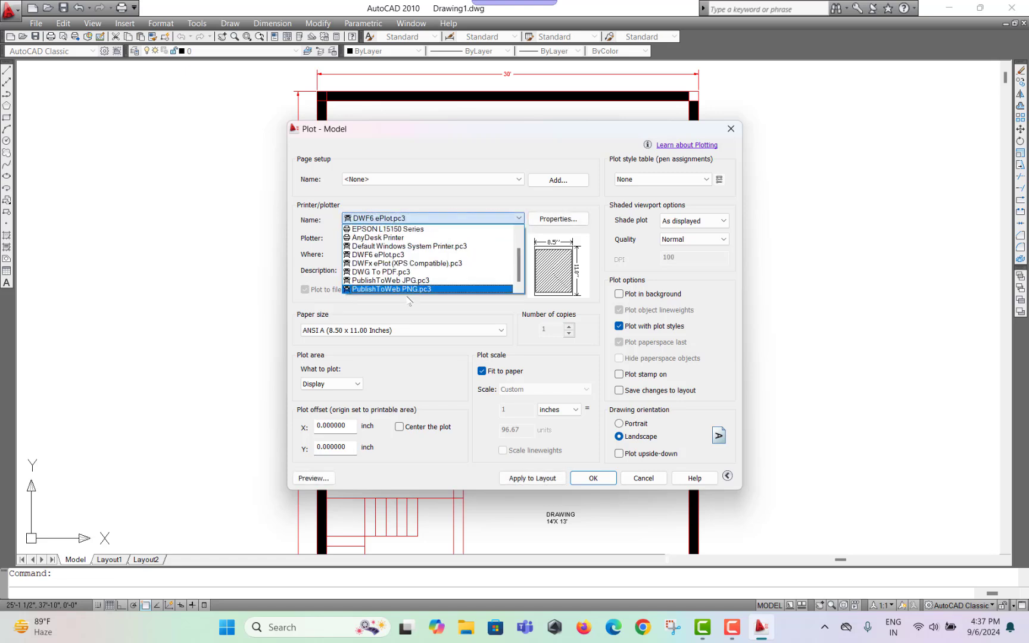
click(405, 273)
click(364, 332)
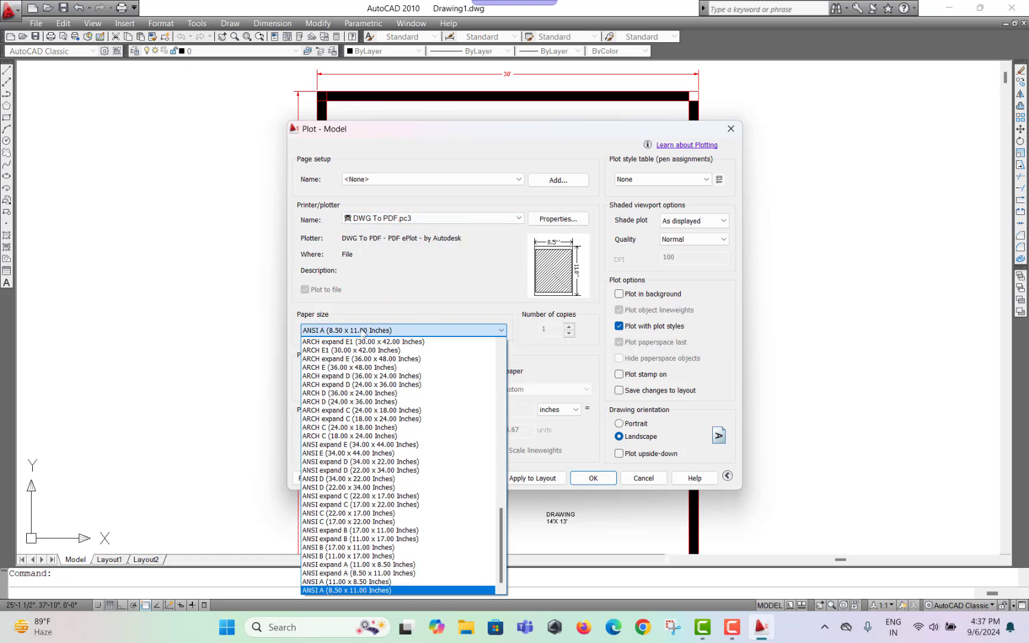
scroll(370, 405, up, 3)
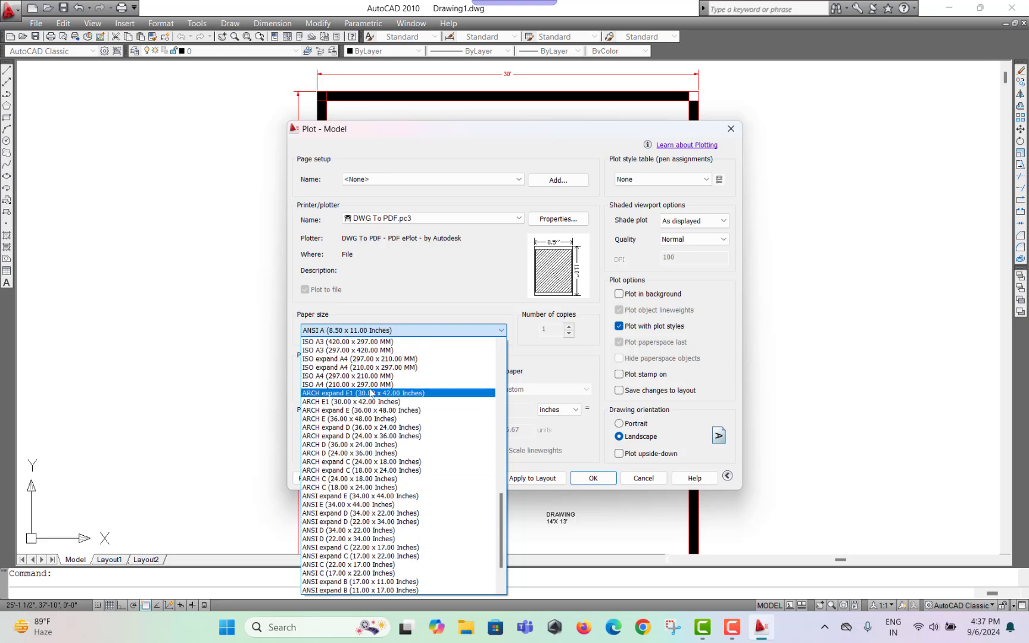
click(369, 384)
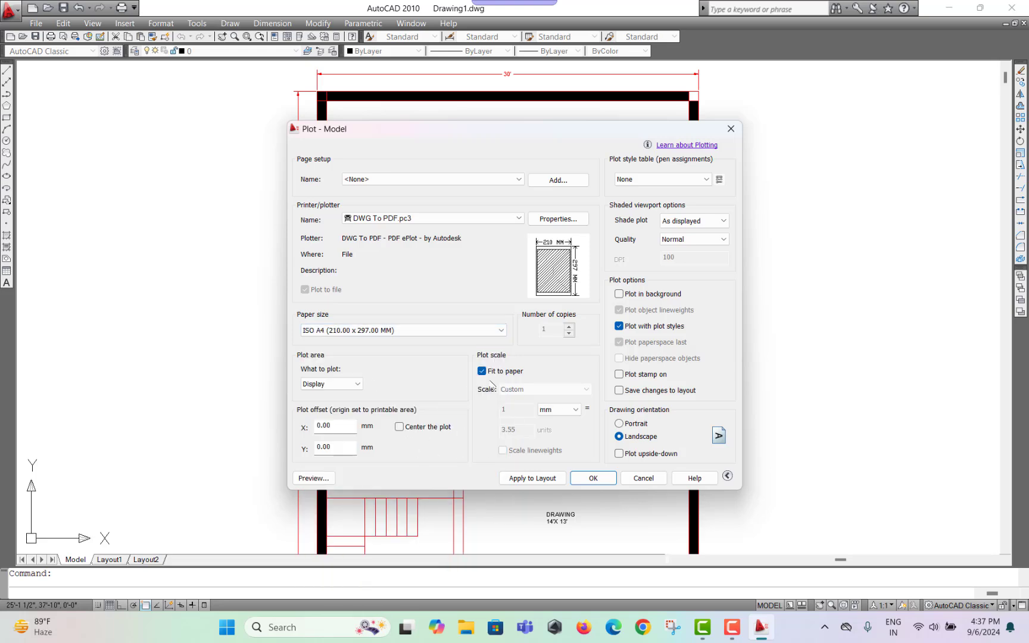
Center the plot and define its area with a window around the whole house plan and its dimensions
click(410, 427)
click(331, 385)
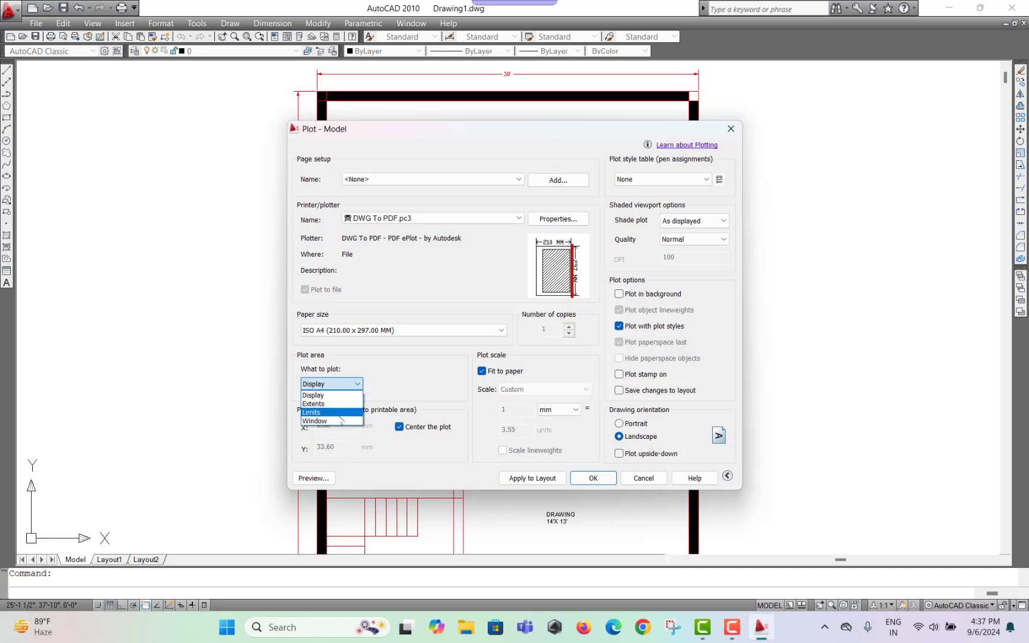
click(339, 421)
scroll(405, 368, down, 4)
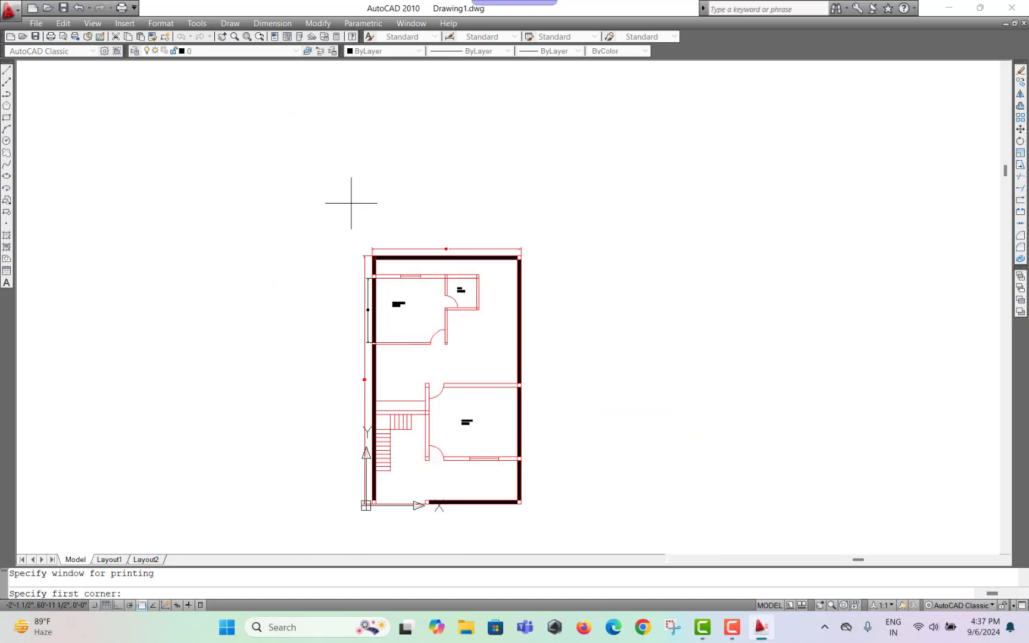
click(356, 241)
click(553, 526)
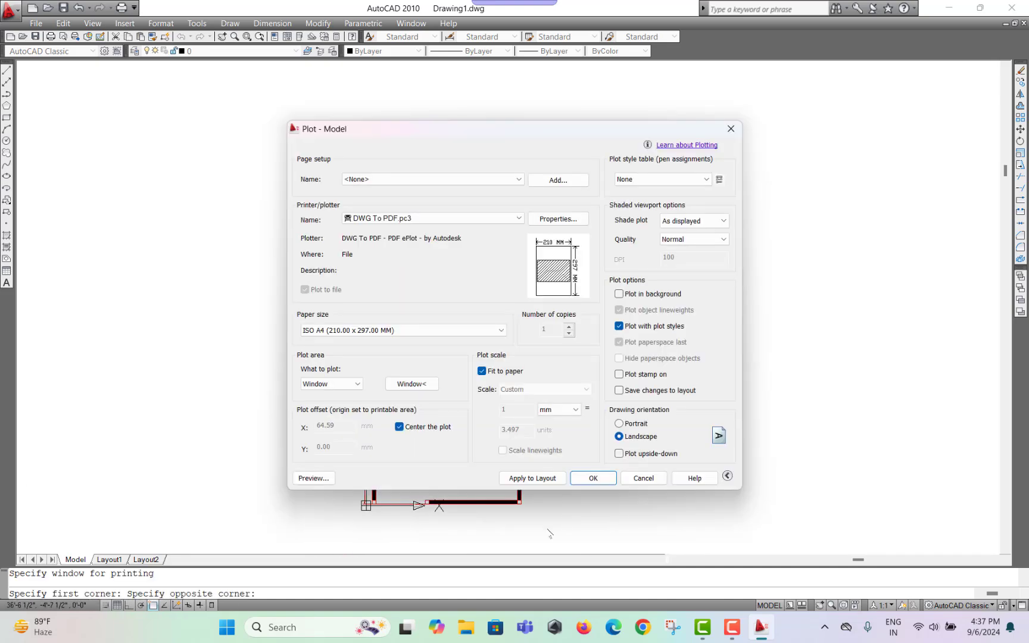
Set the drawing orientation to Portrait, and check the plot preview before returning to the plot settings
click(626, 425)
click(628, 436)
click(630, 424)
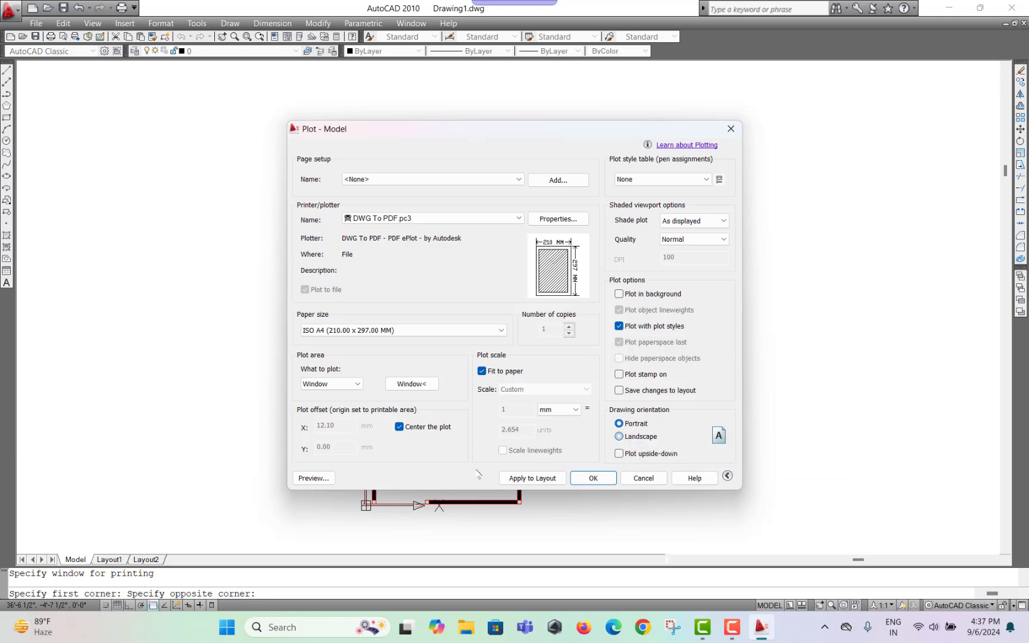
click(330, 477)
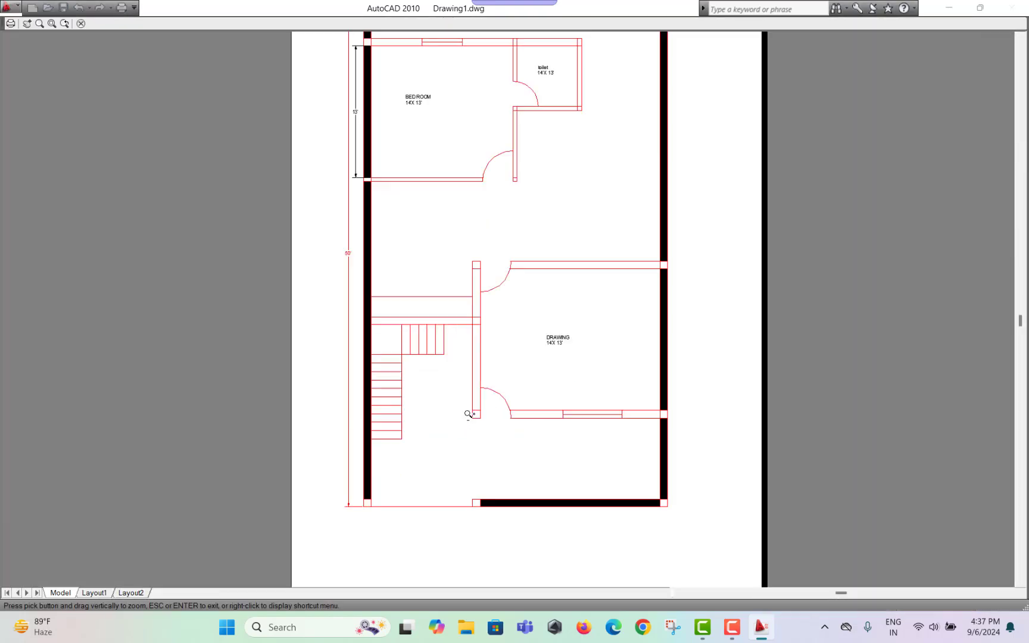
key(Escape)
Plot the plan to Drawing1-Model.pdf on the Desktop, and close the PDF after viewing it enlarged
click(593, 478)
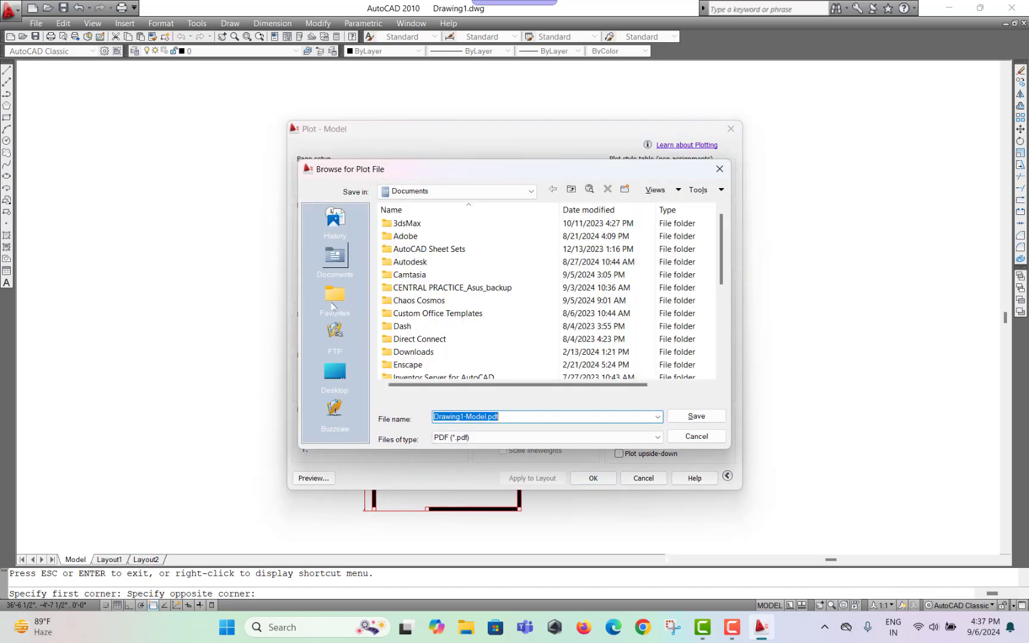
click(335, 373)
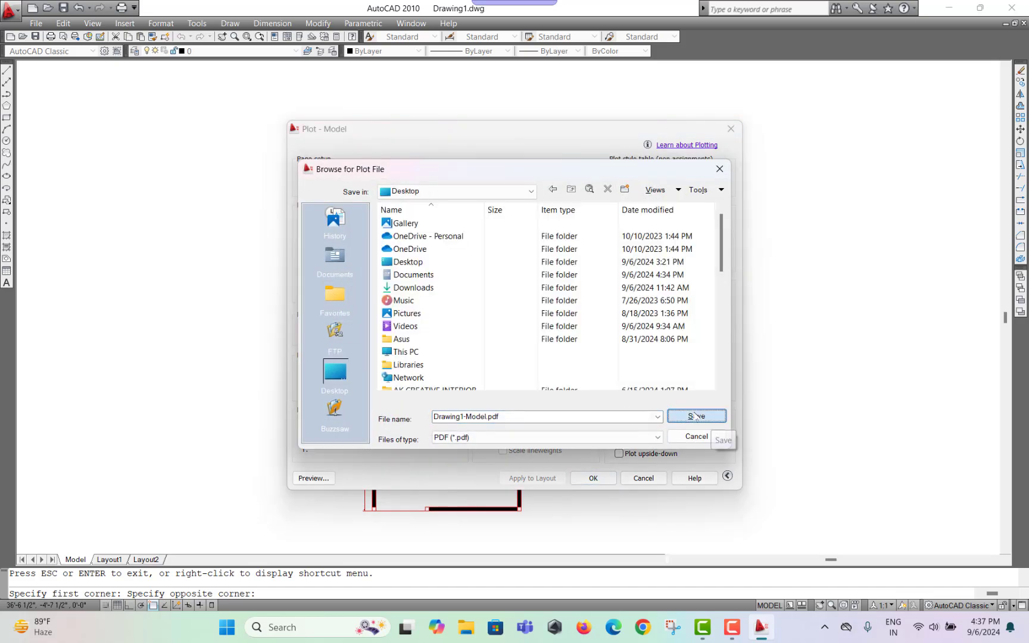
click(696, 416)
ctrl+scroll(499, 184, up, 2)
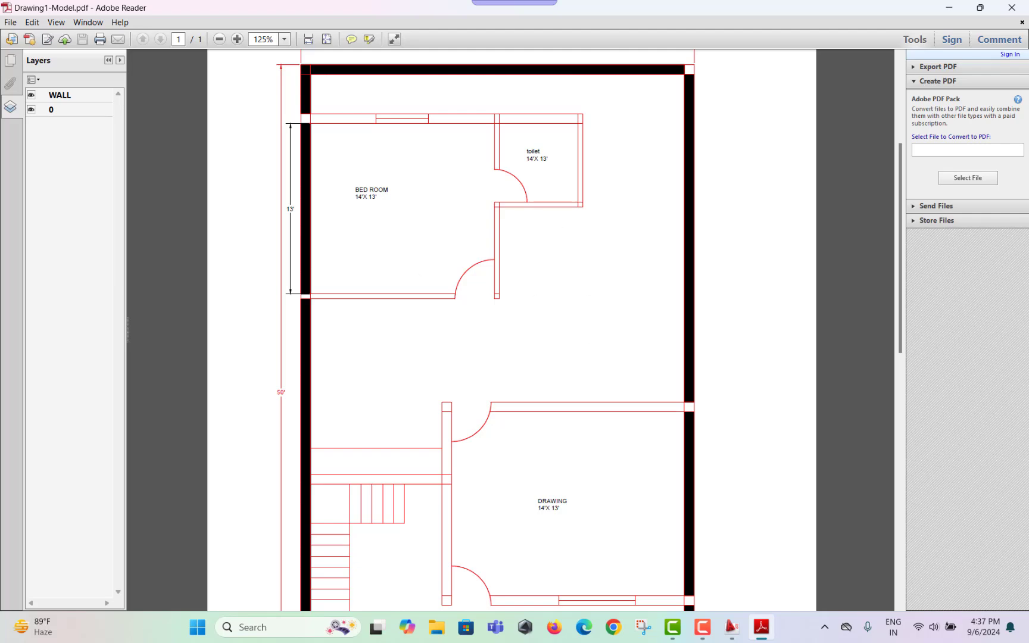
click(1011, 7)
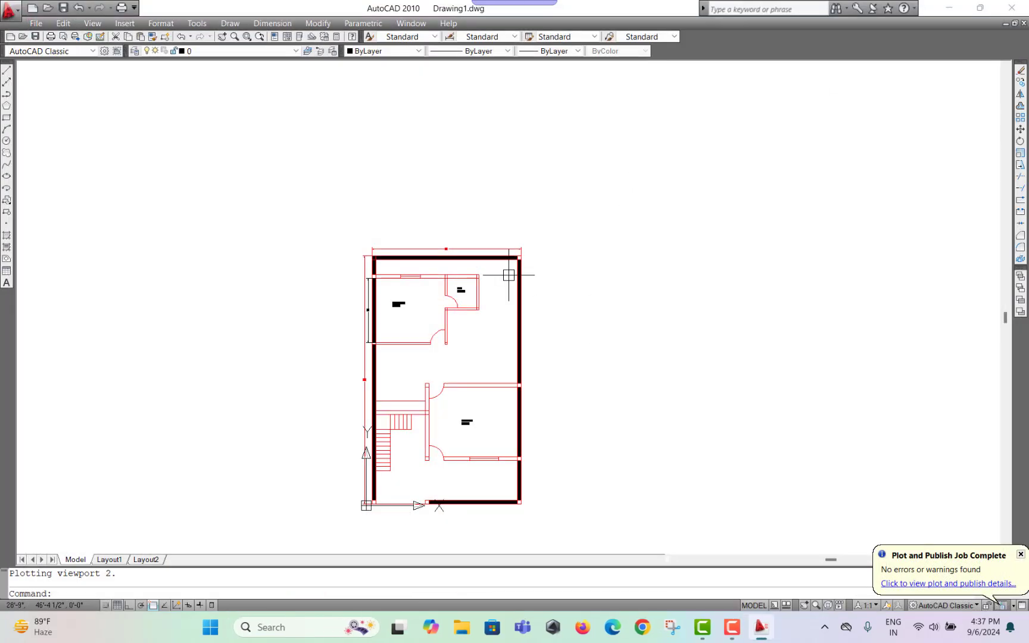
Quit the program without saving the changes to Drawing1.dwg
click(1011, 7)
click(517, 342)
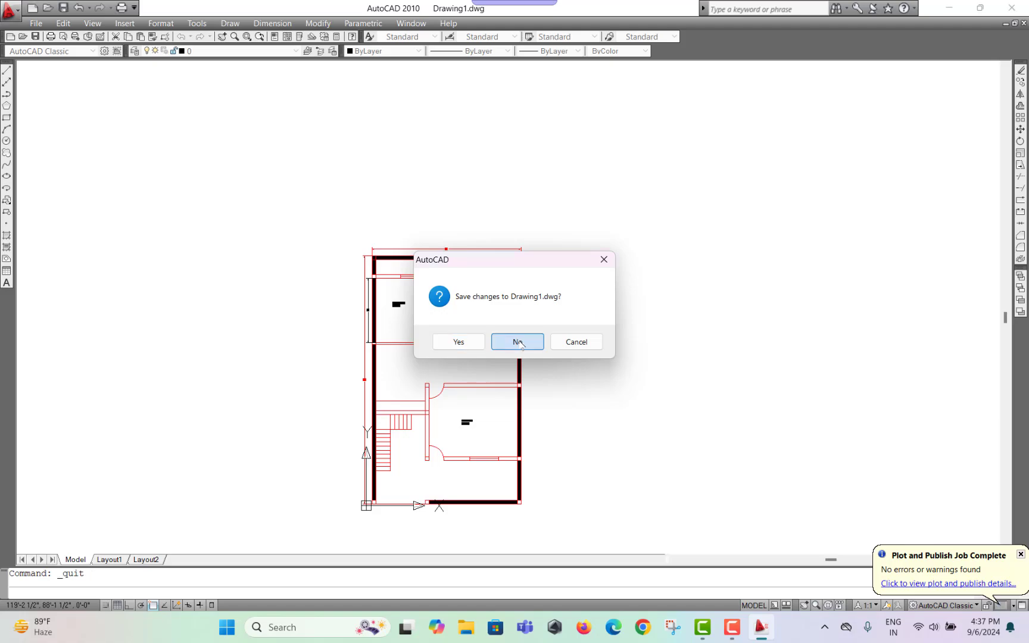